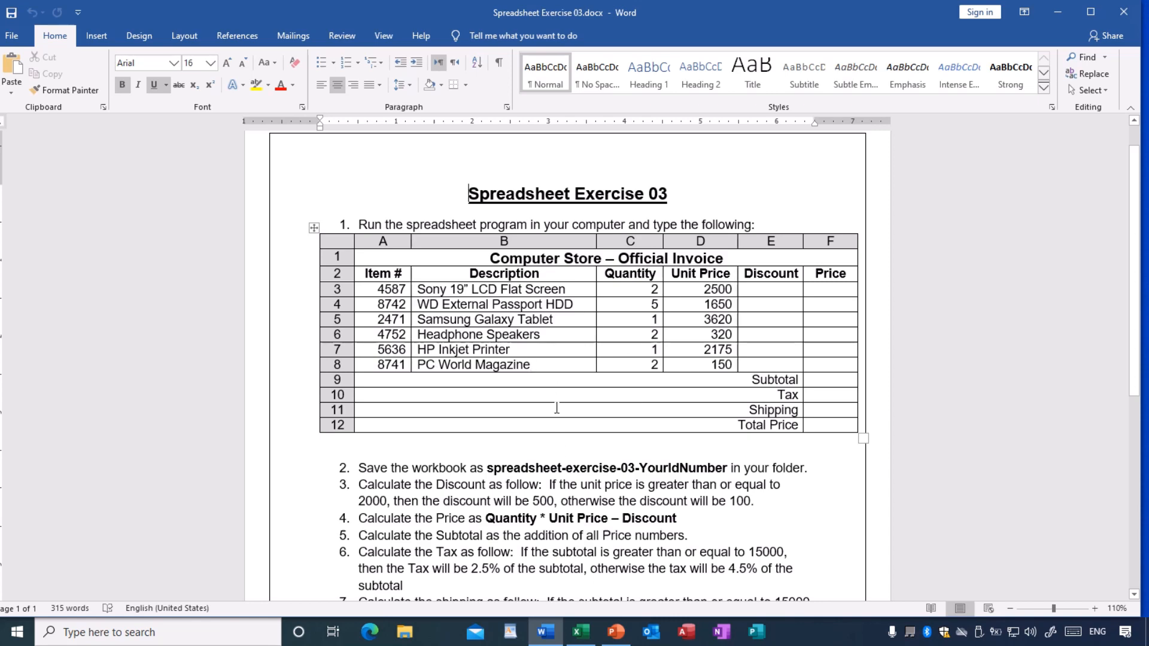
- Read through the Spreadsheet Exercise 03 instructions in Word and switch to the Book2 workbook in Excel
scroll(551, 398, down, 1)
scroll(552, 398, down, 6)
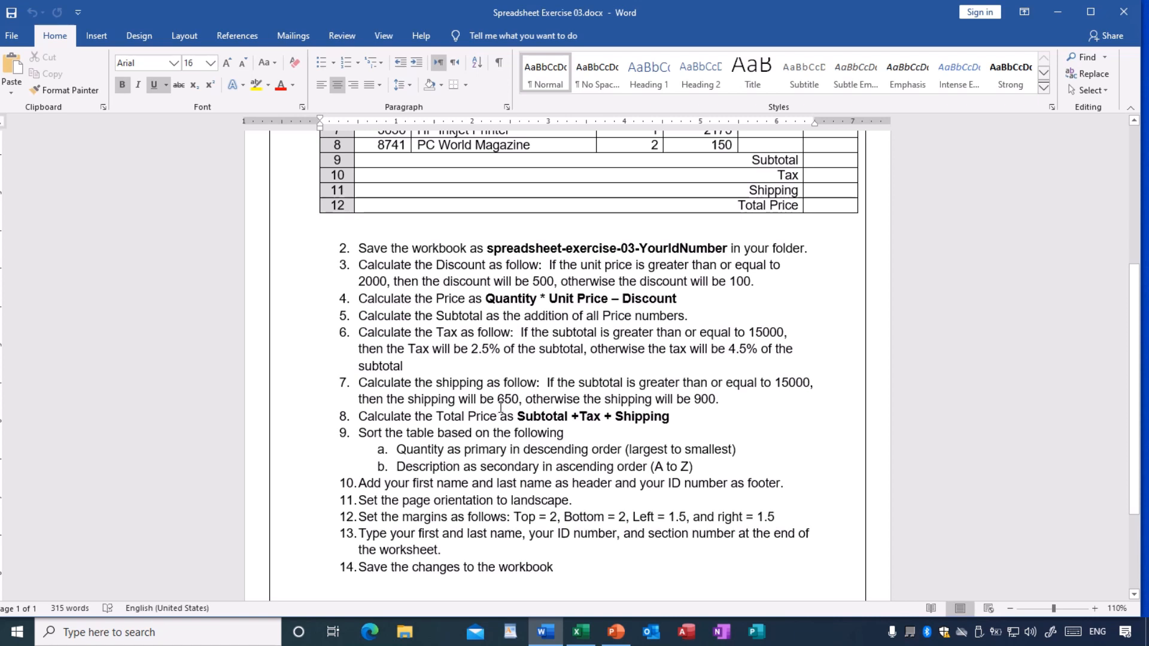
scroll(501, 407, up, 5)
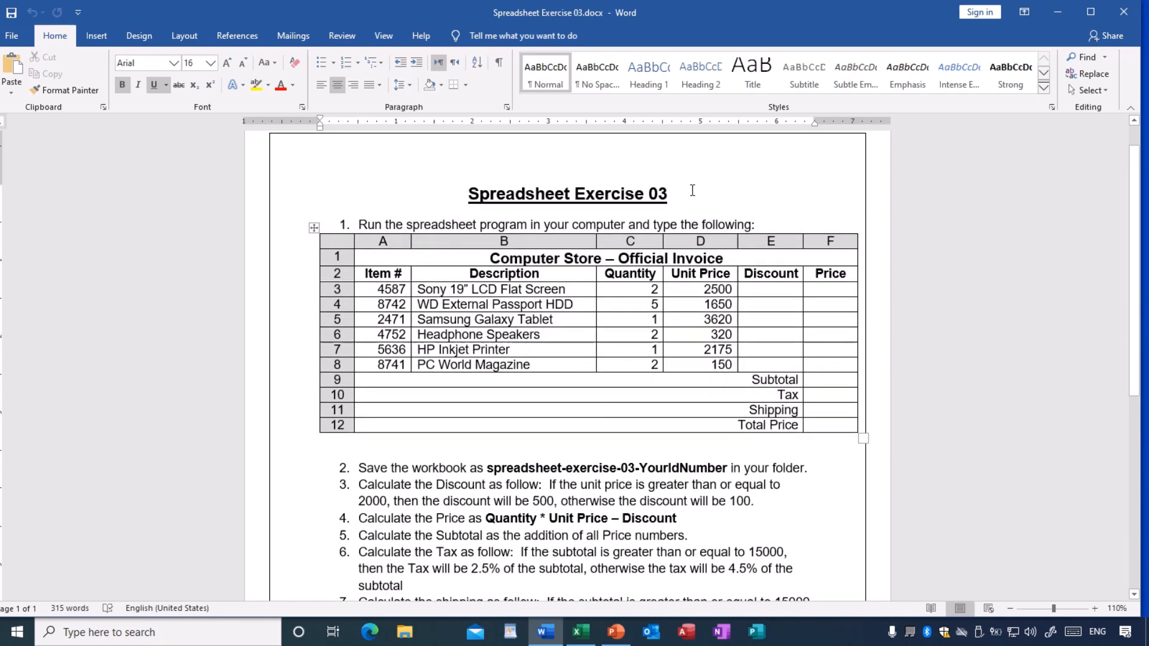
drag(703, 9, 723, 156)
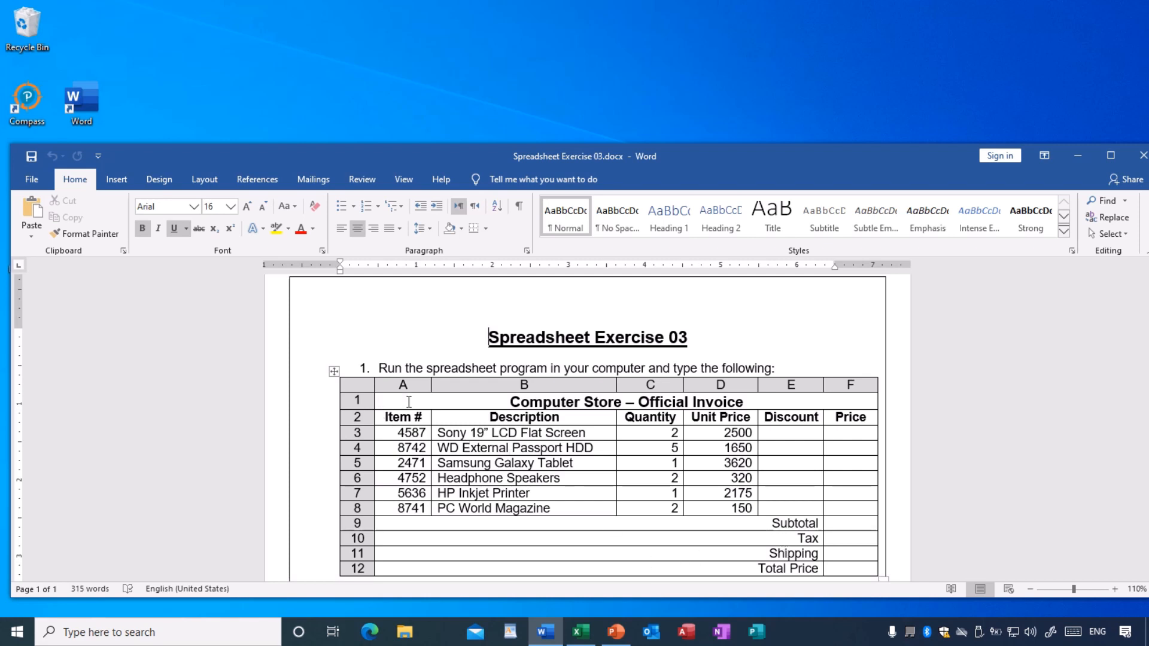
click(580, 638)
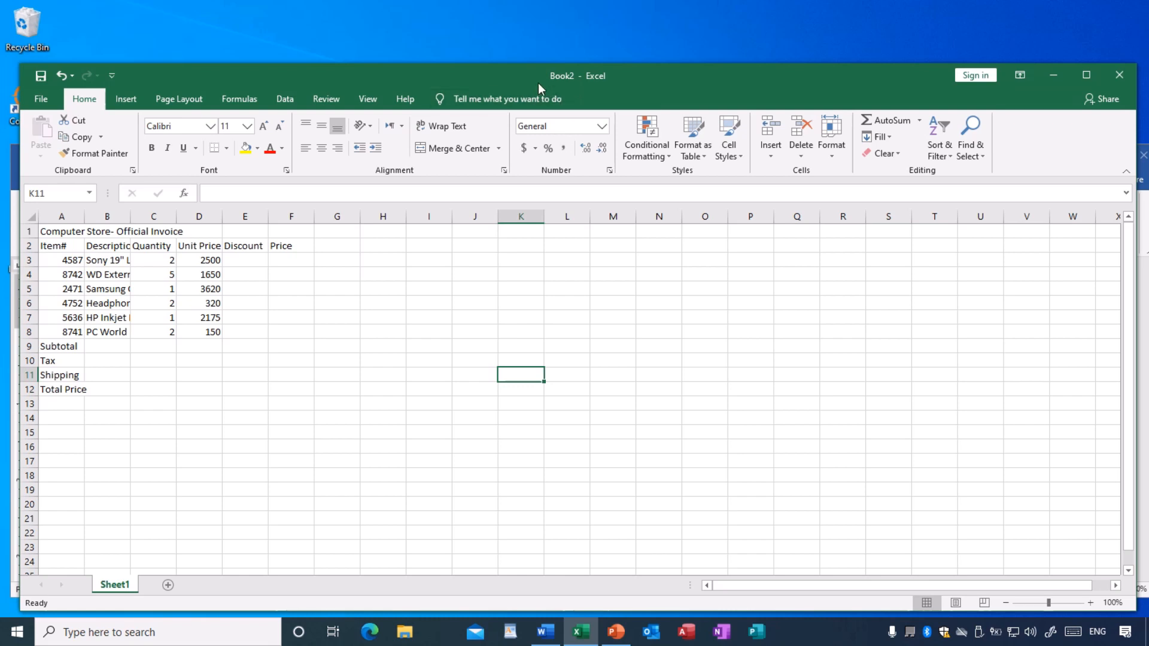
drag(522, 80, 527, 51)
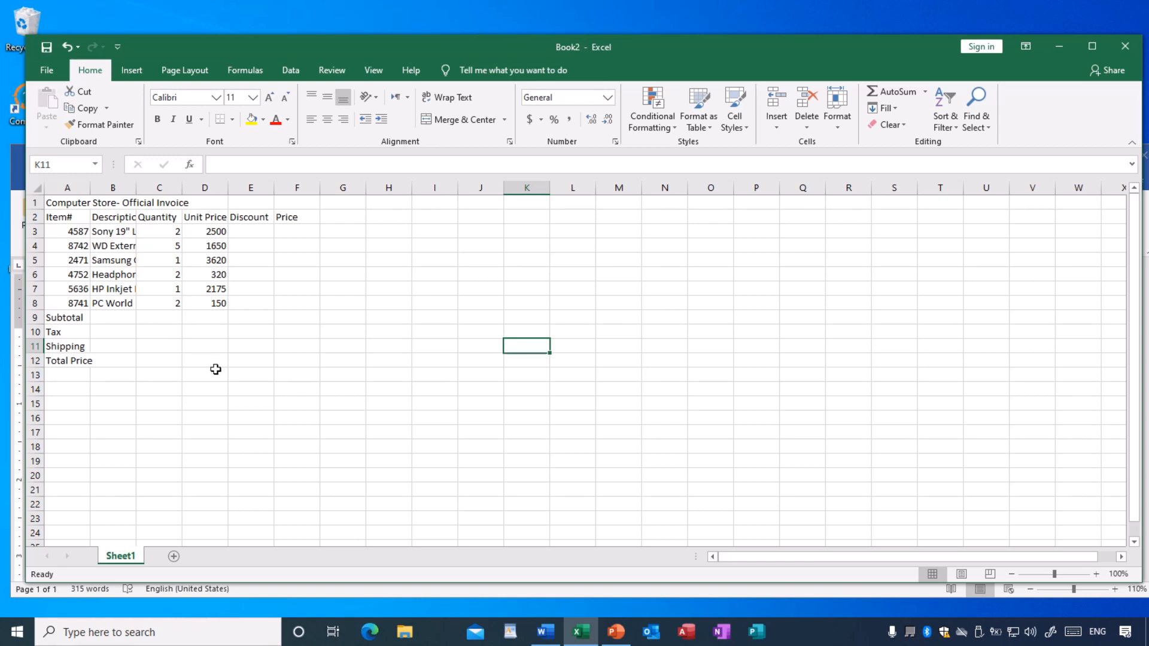
- Apply thin inside borders and a double-line outline to the invoice table in A1:F12
click(53, 204)
drag(78, 206, 300, 360)
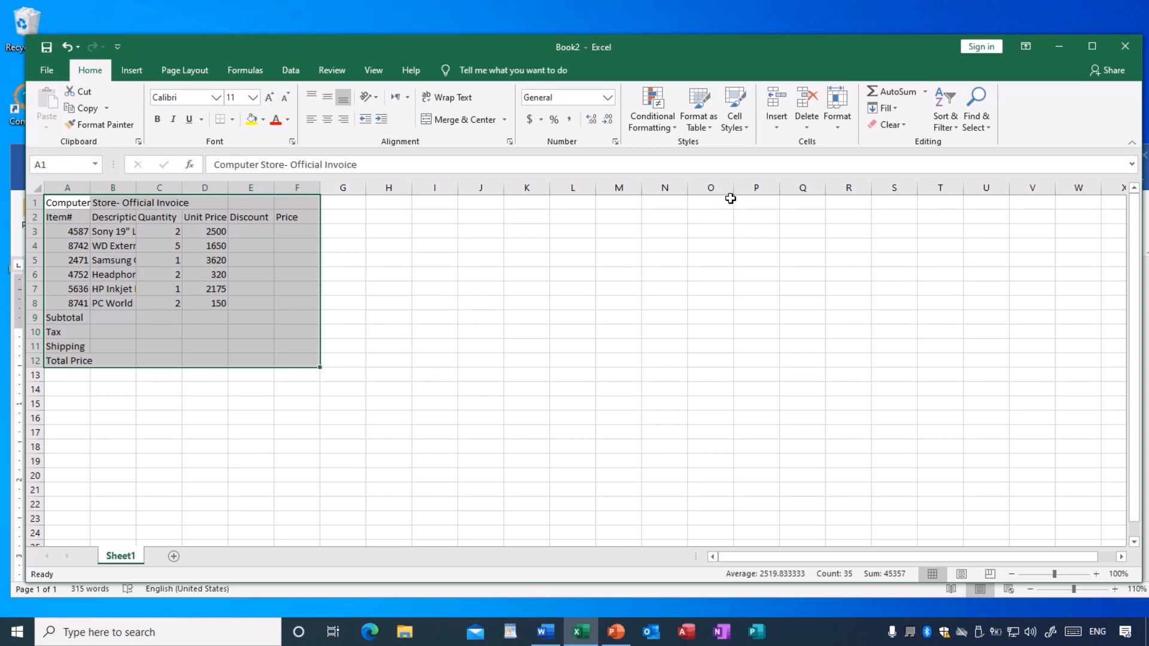
click(839, 124)
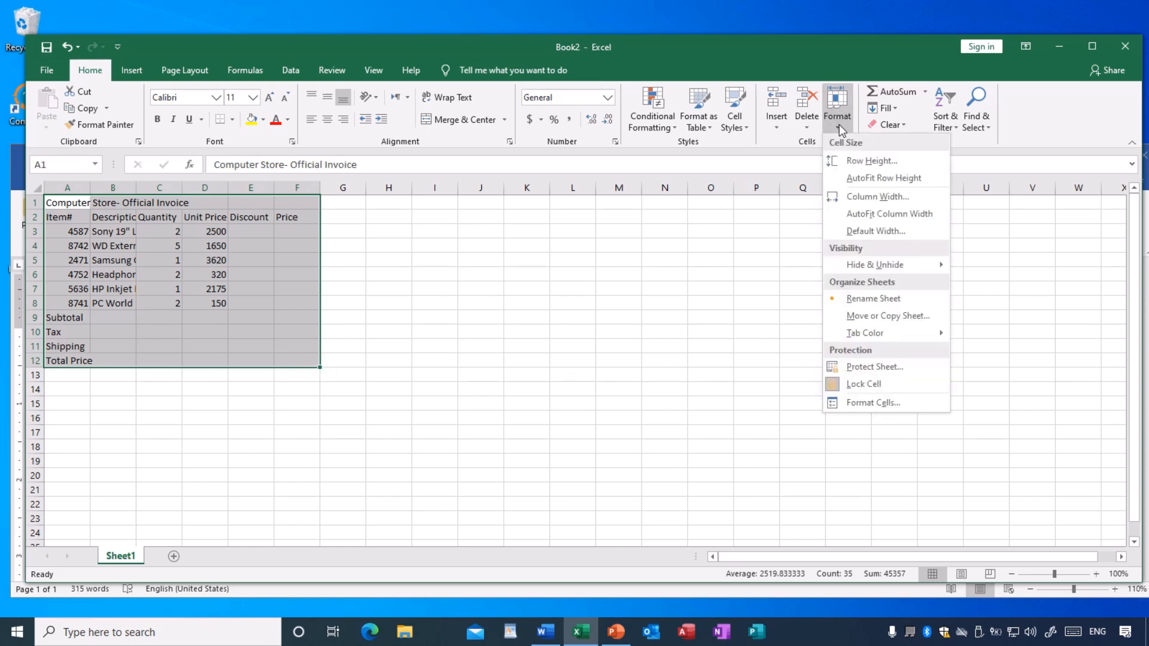
click(862, 402)
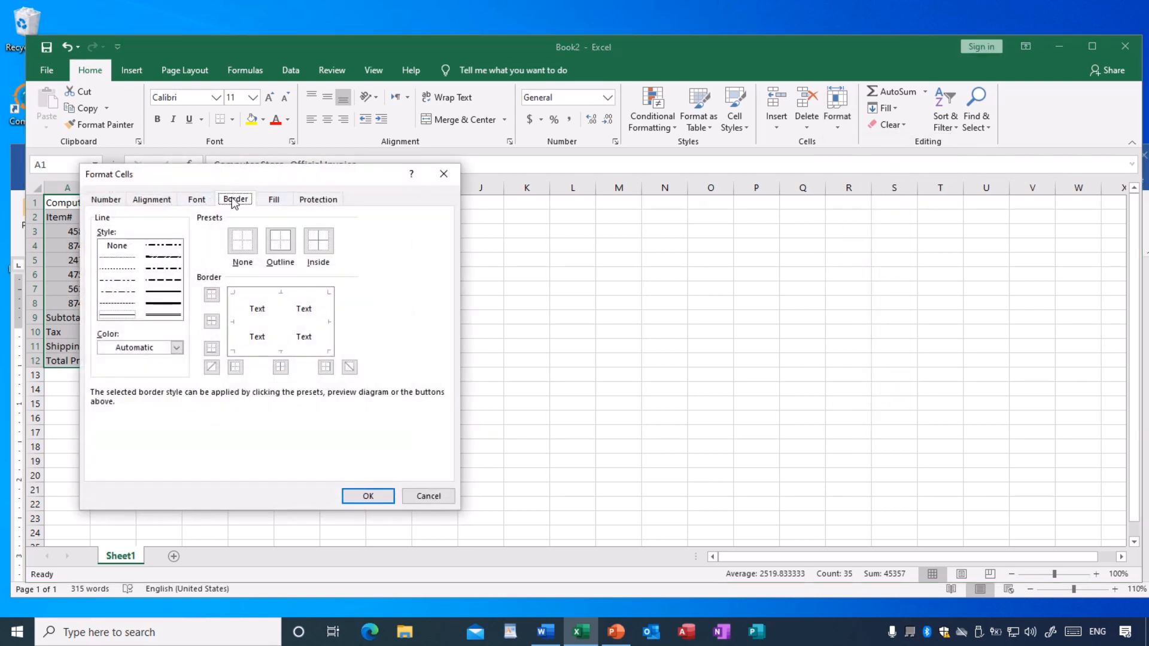
drag(244, 183, 657, 183)
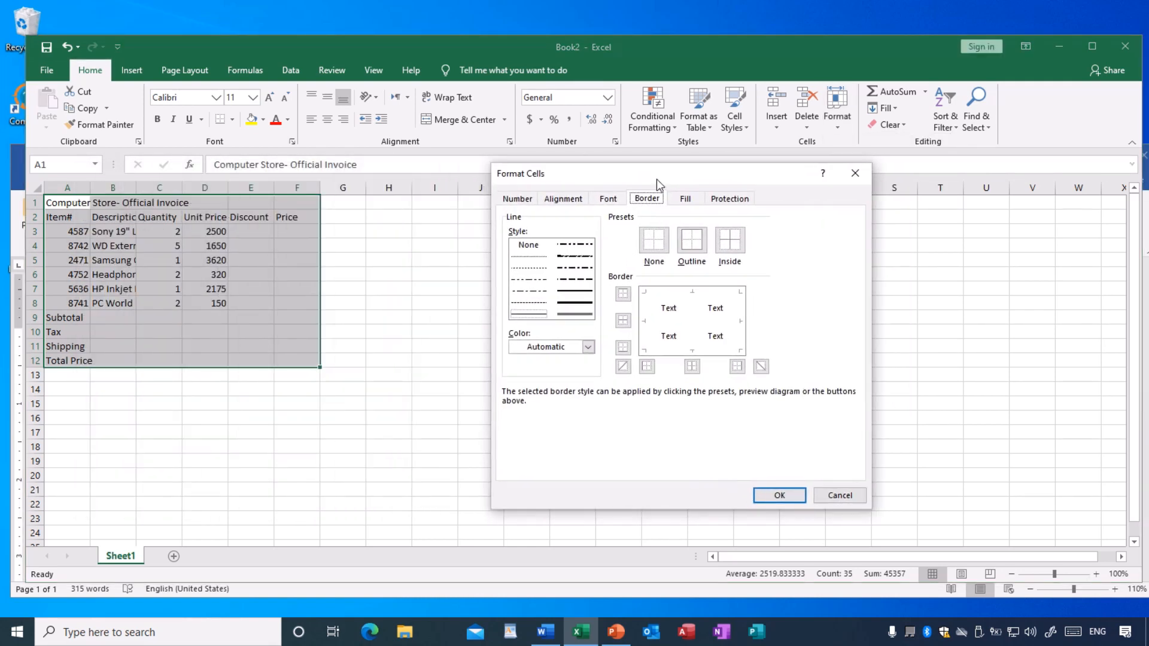
click(529, 314)
click(735, 250)
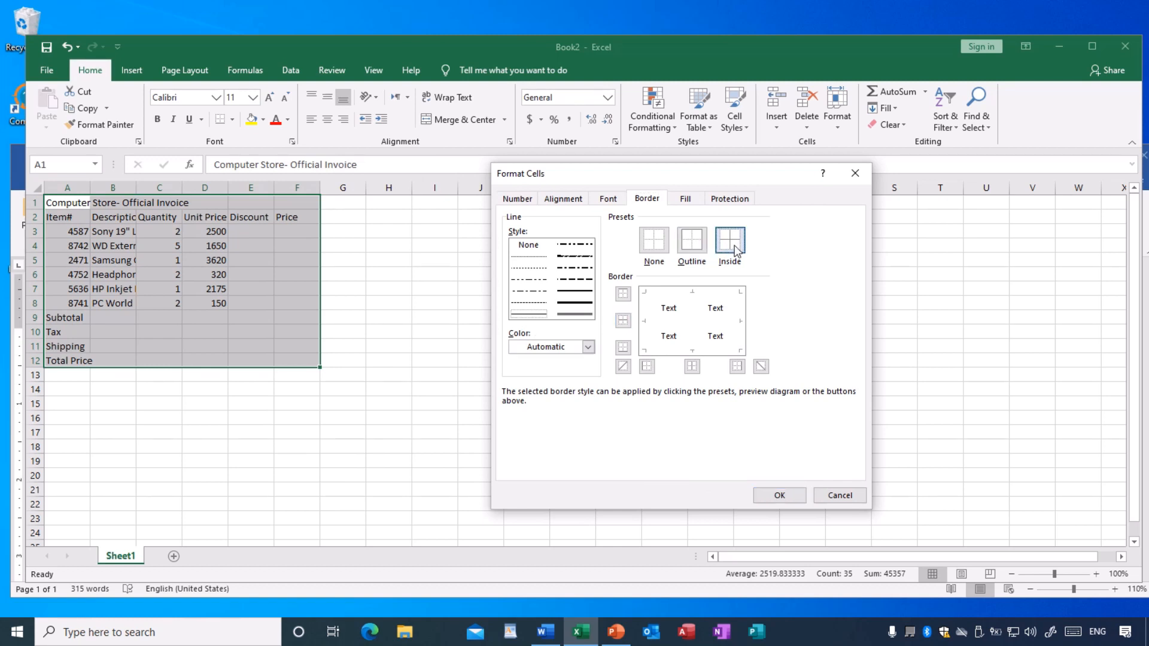
click(570, 315)
click(692, 250)
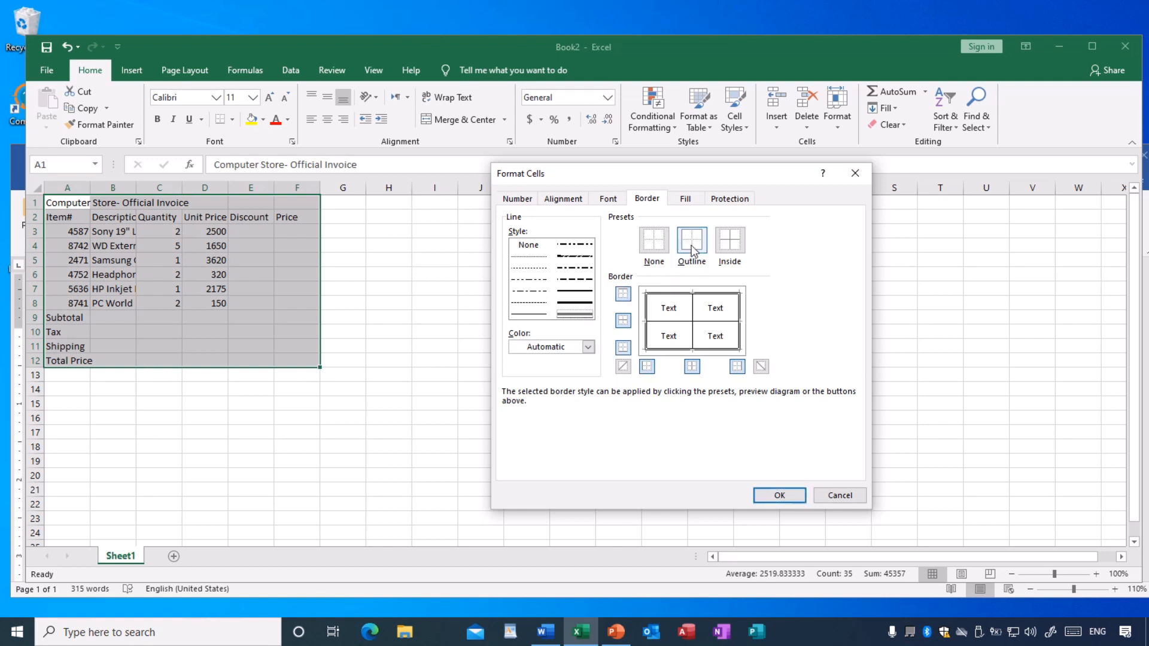
click(781, 496)
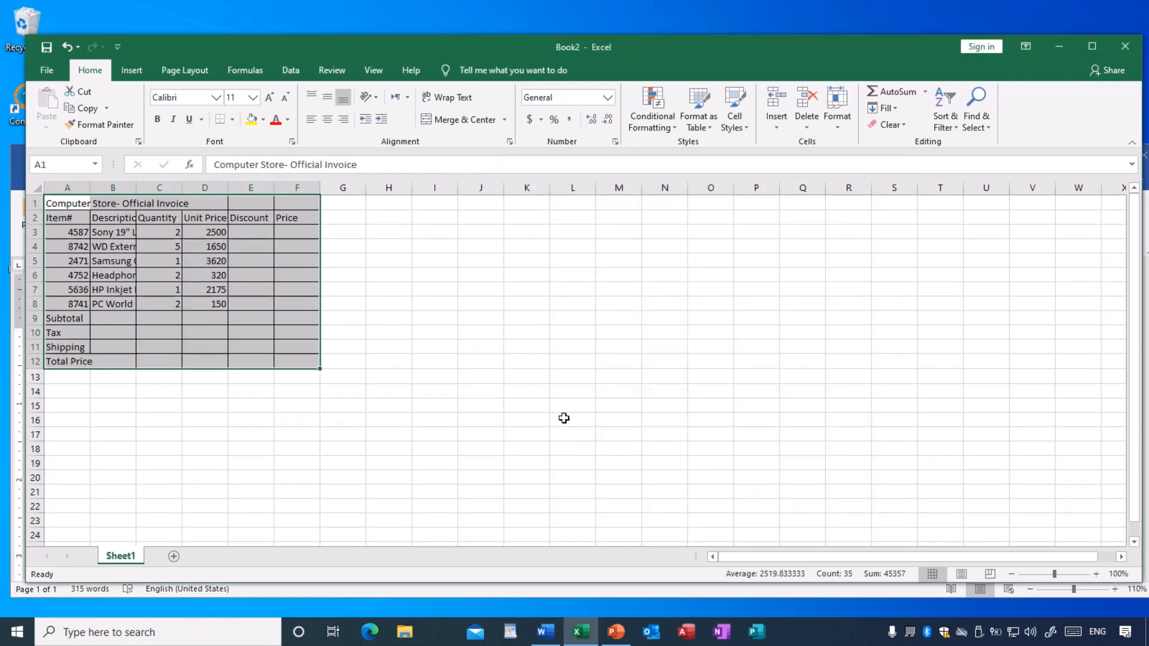
click(491, 392)
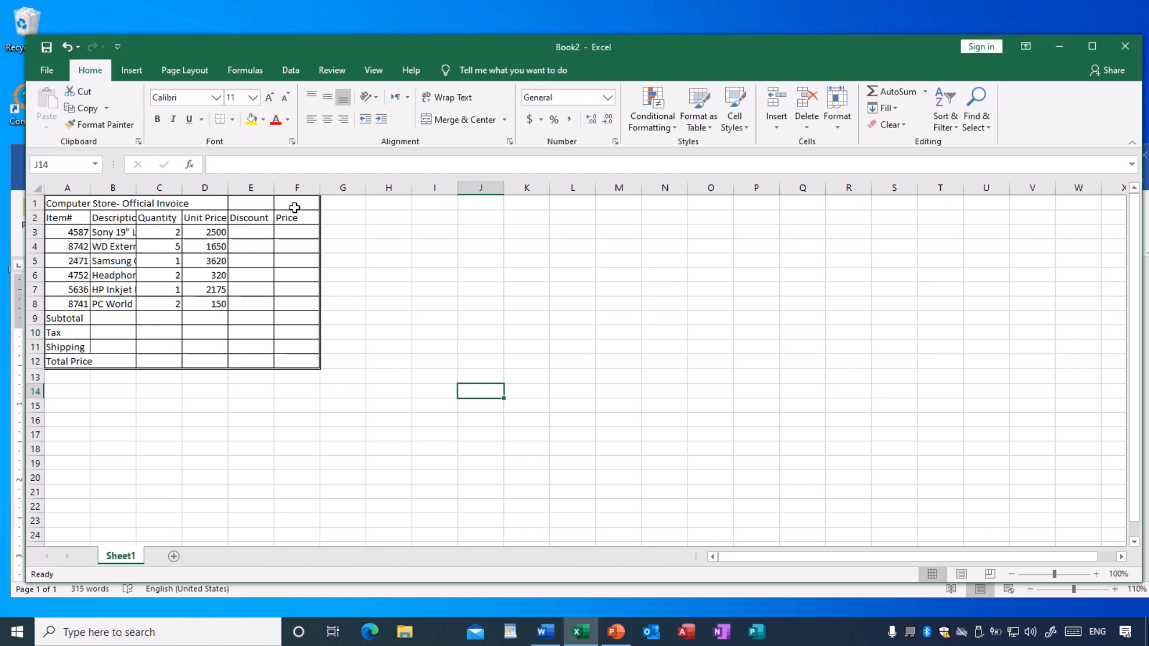
- Check the title layout in the Word exercise and merge and center the invoice title across A1:F1 in Excel
click(545, 631)
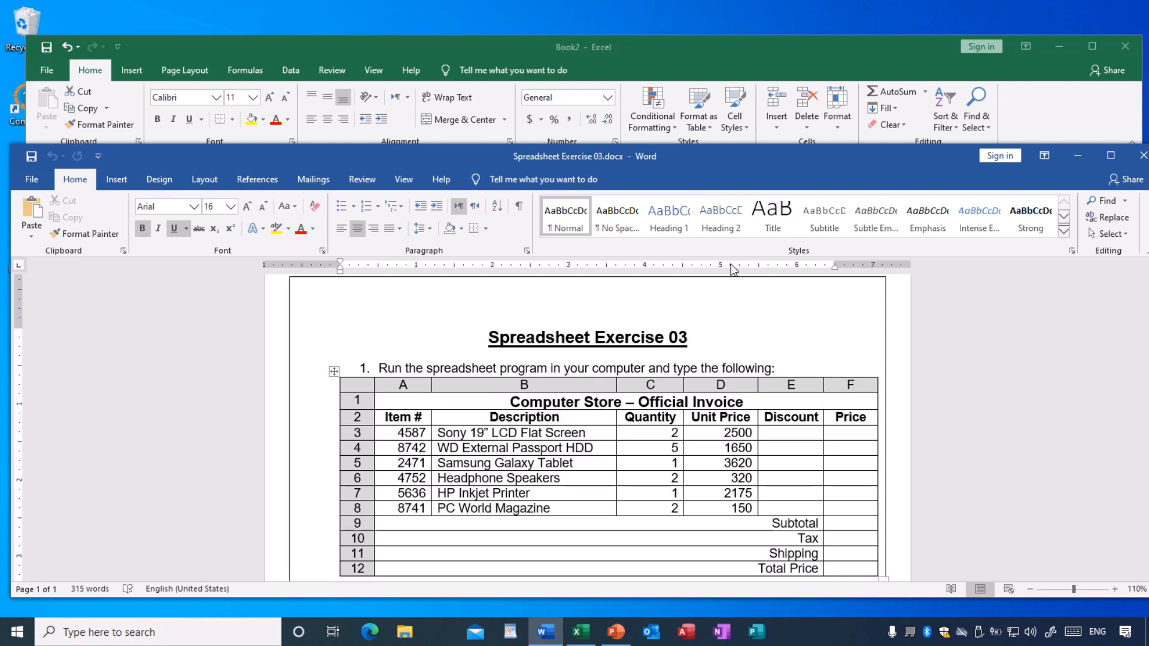
click(618, 55)
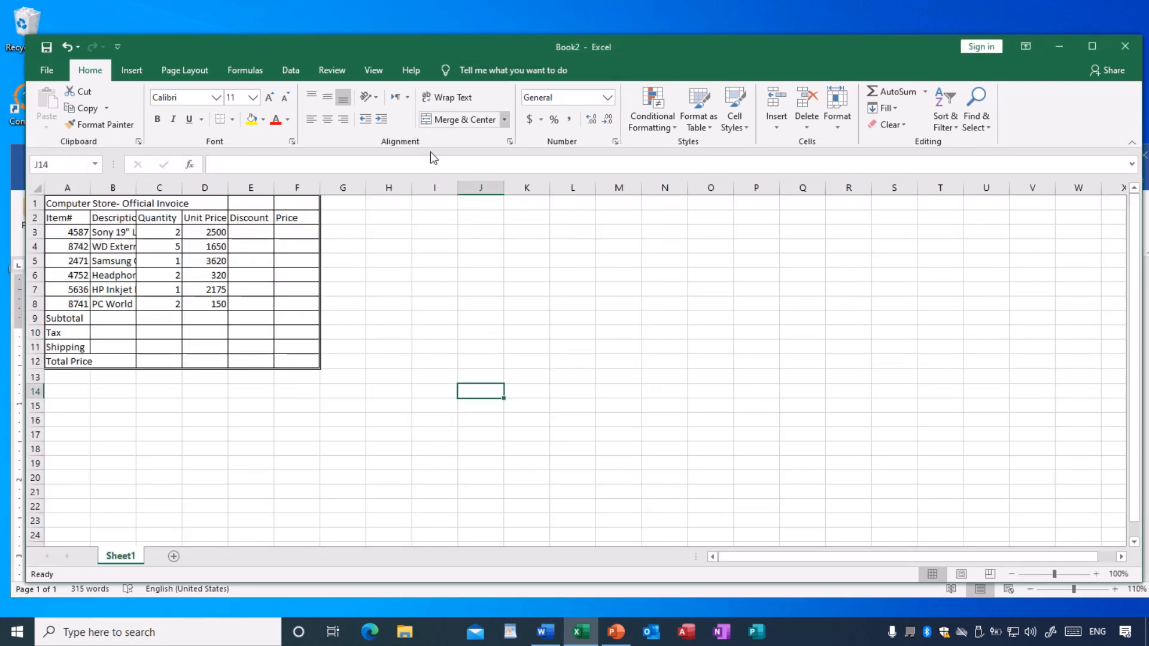
click(65, 205)
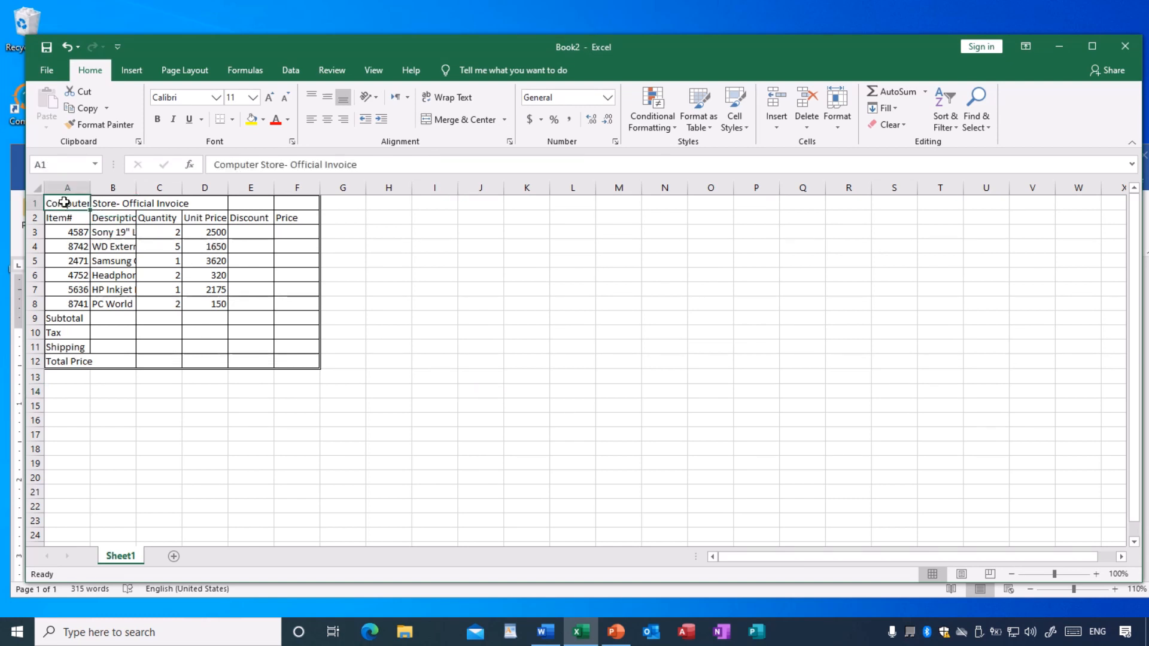
drag(70, 202, 288, 203)
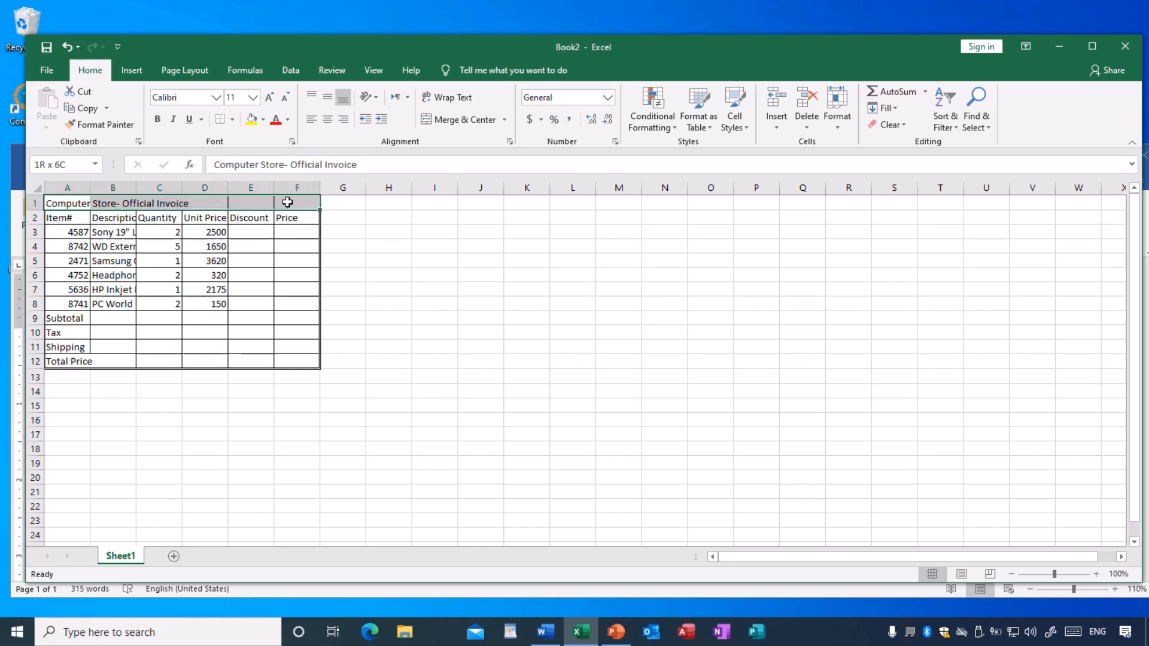
click(455, 120)
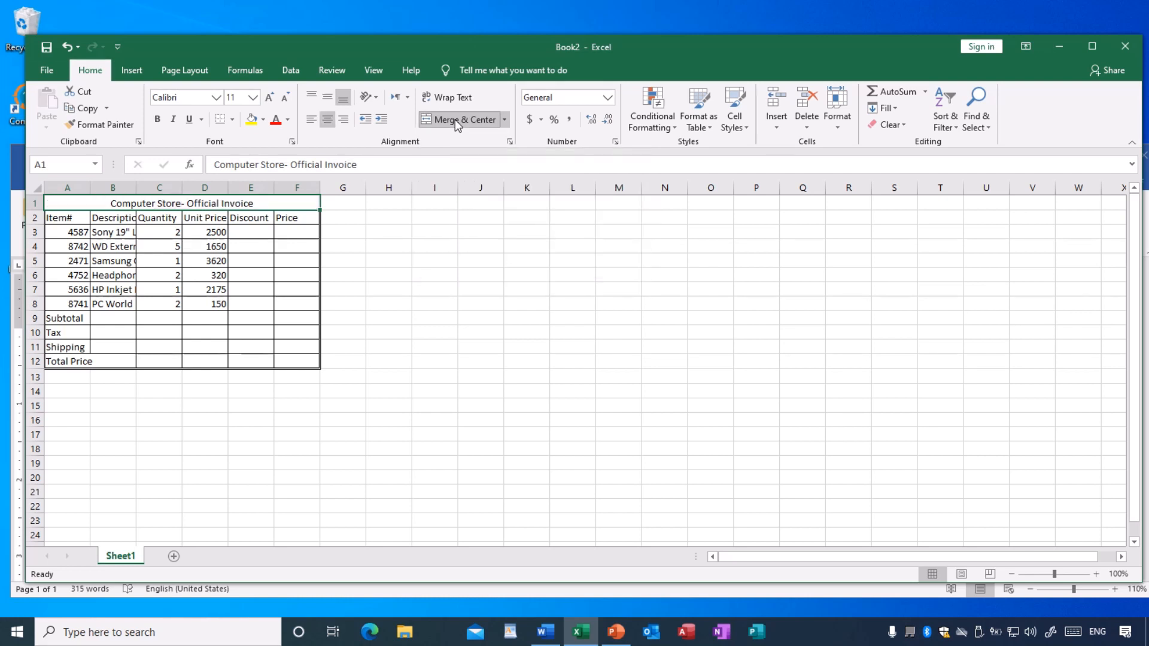
click(447, 289)
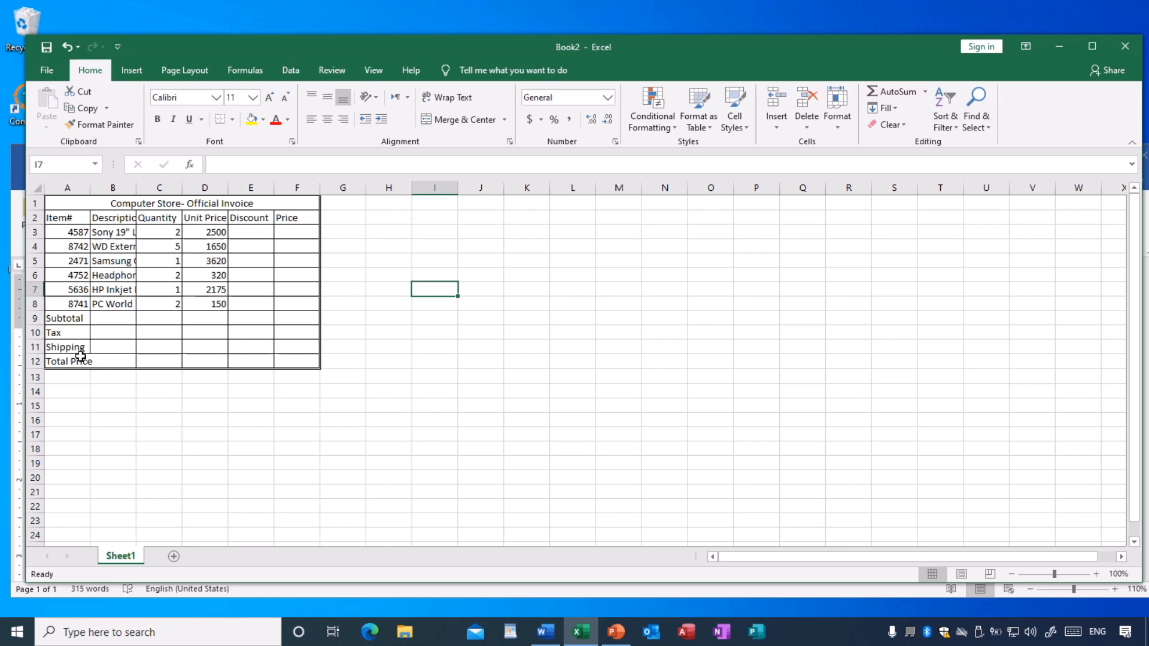
- Check the summary rows in the Word exercise, and in Excel merge and center Subtotal across A9:E9 and Tax across A10:E10
click(545, 631)
scroll(564, 443, down, 1)
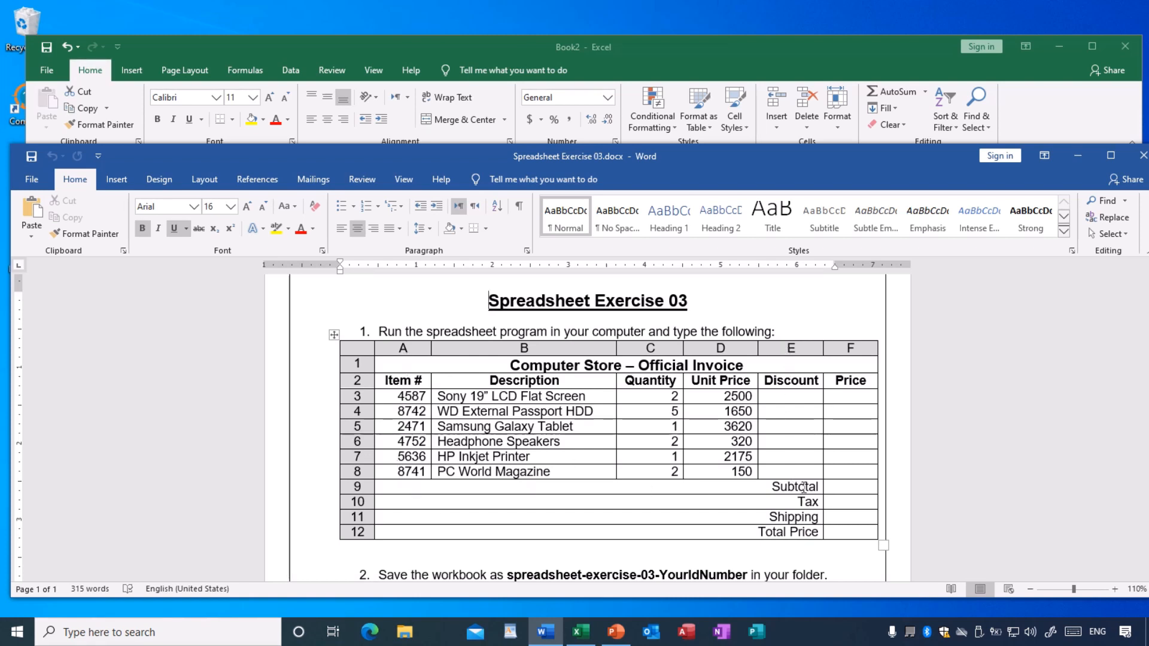
click(537, 46)
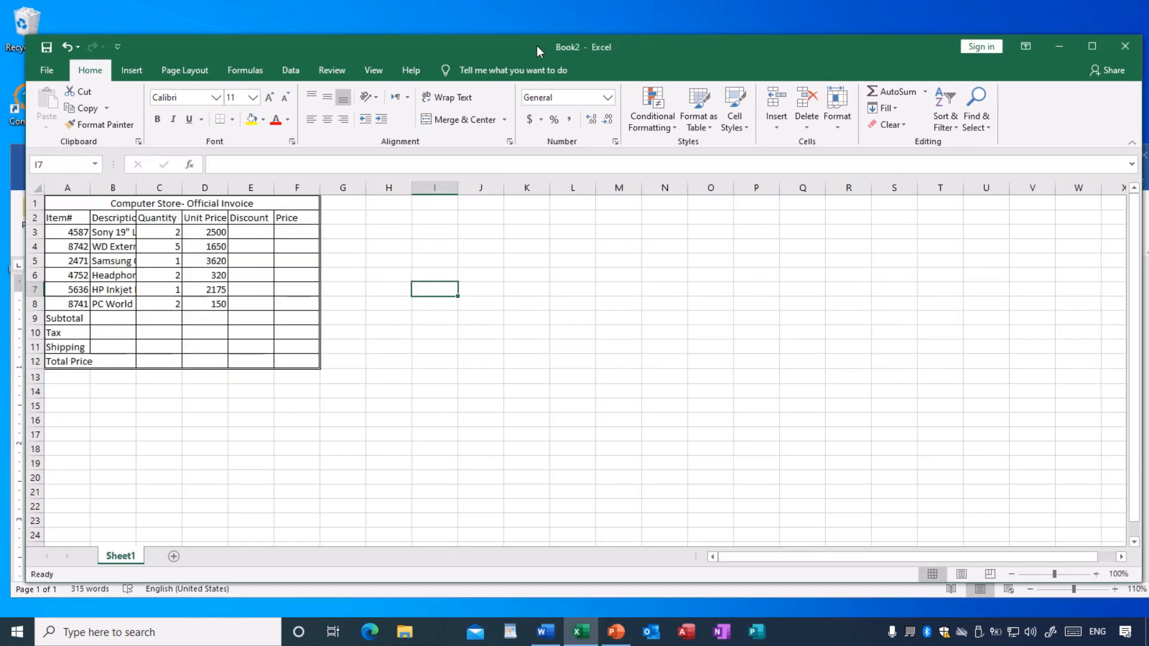
click(64, 319)
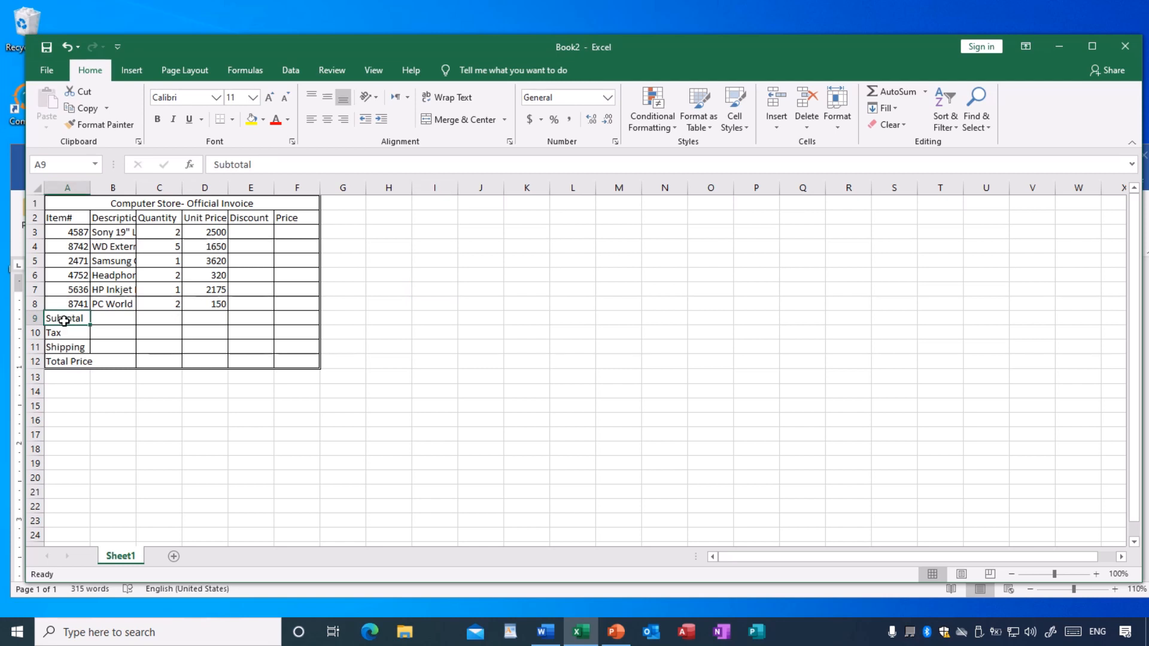
drag(88, 319, 245, 319)
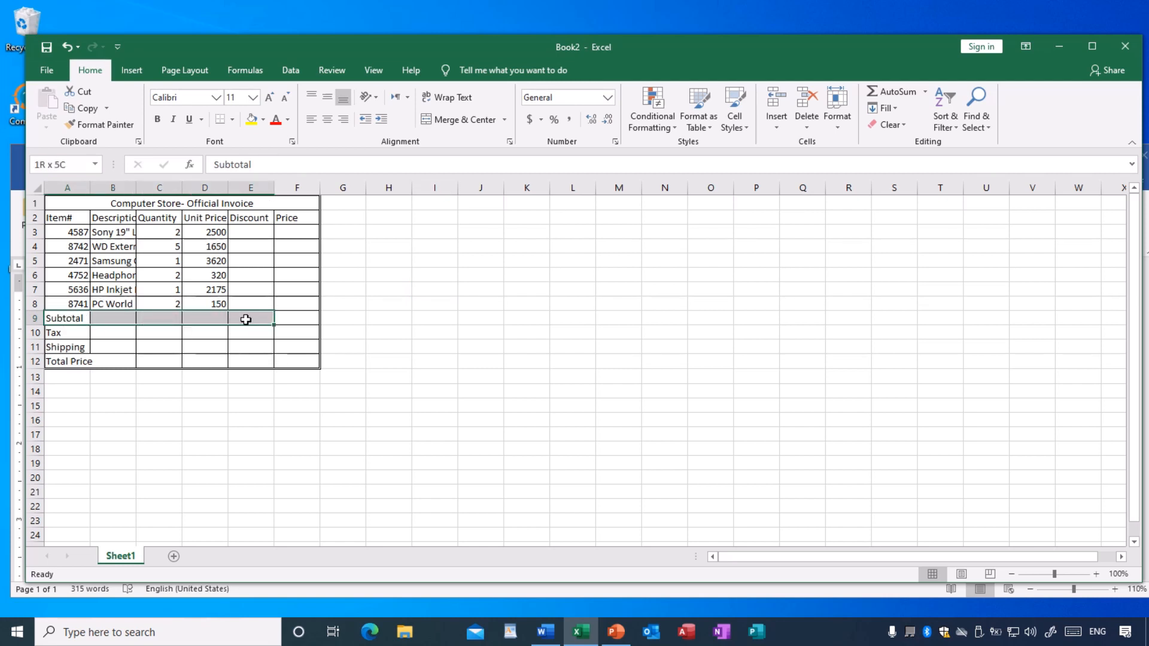
click(456, 122)
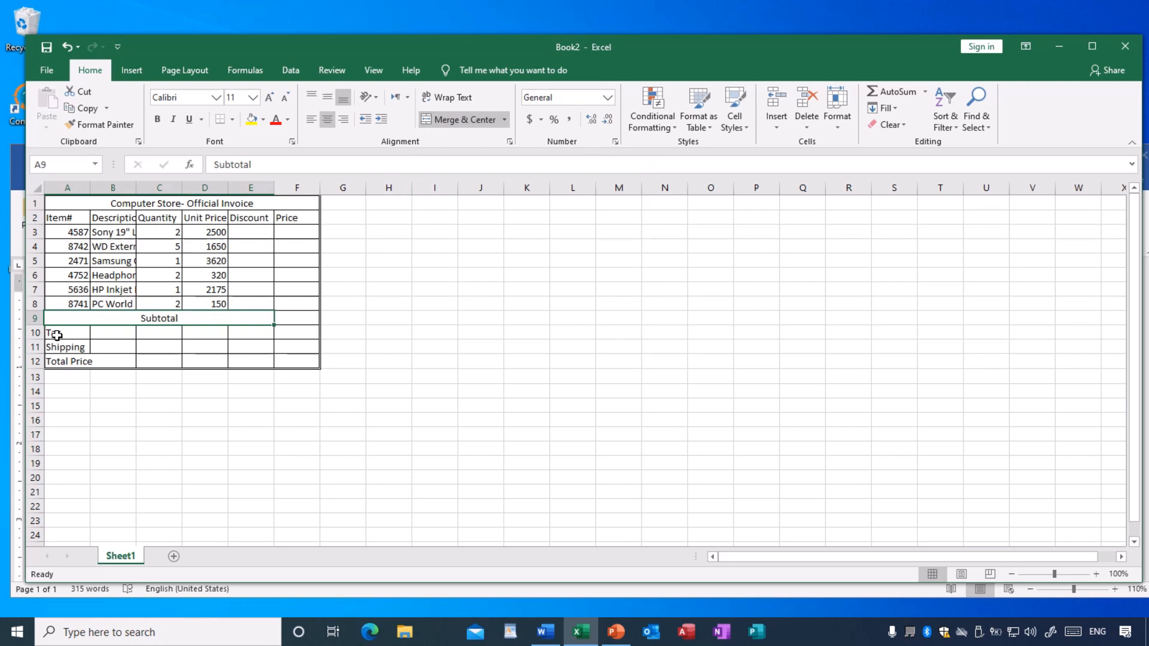
drag(56, 334, 257, 333)
click(452, 119)
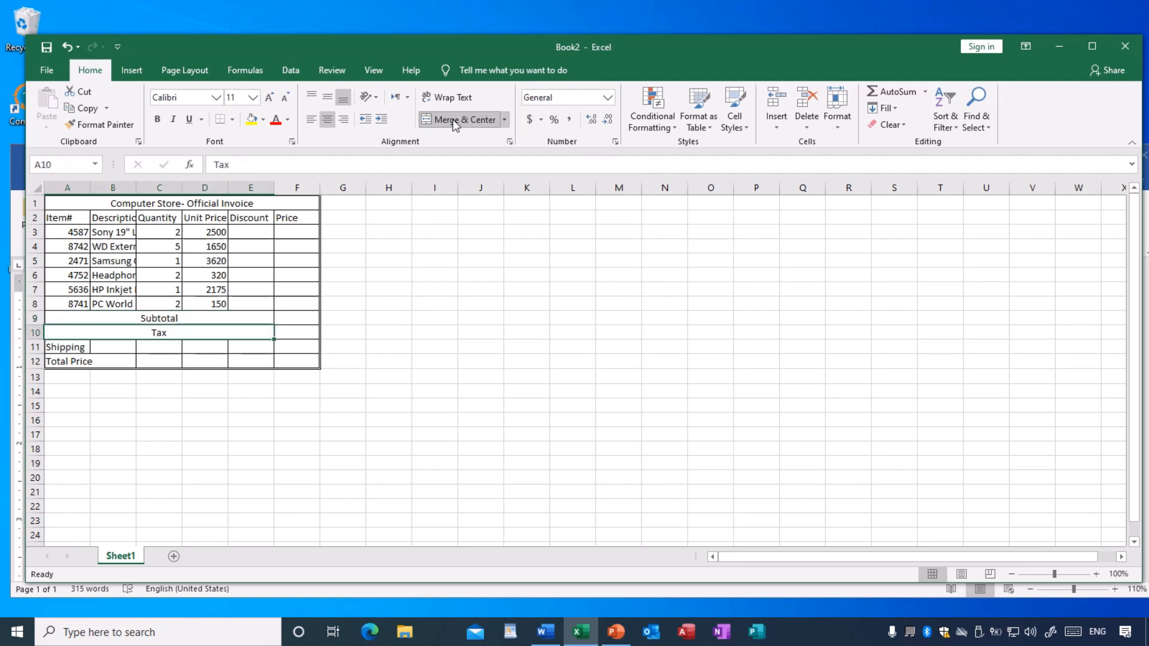
- Merge and center the Shipping label across A11:E11 and the Total Price label across A12:E12
drag(80, 347, 257, 351)
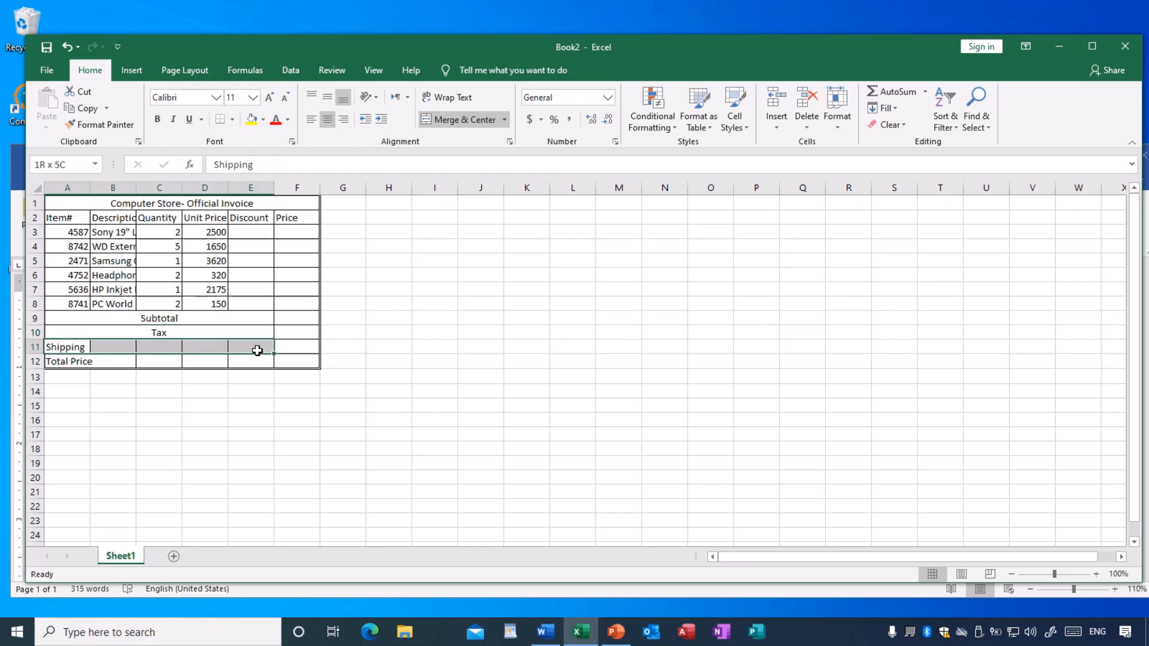
click(453, 120)
drag(86, 358, 241, 363)
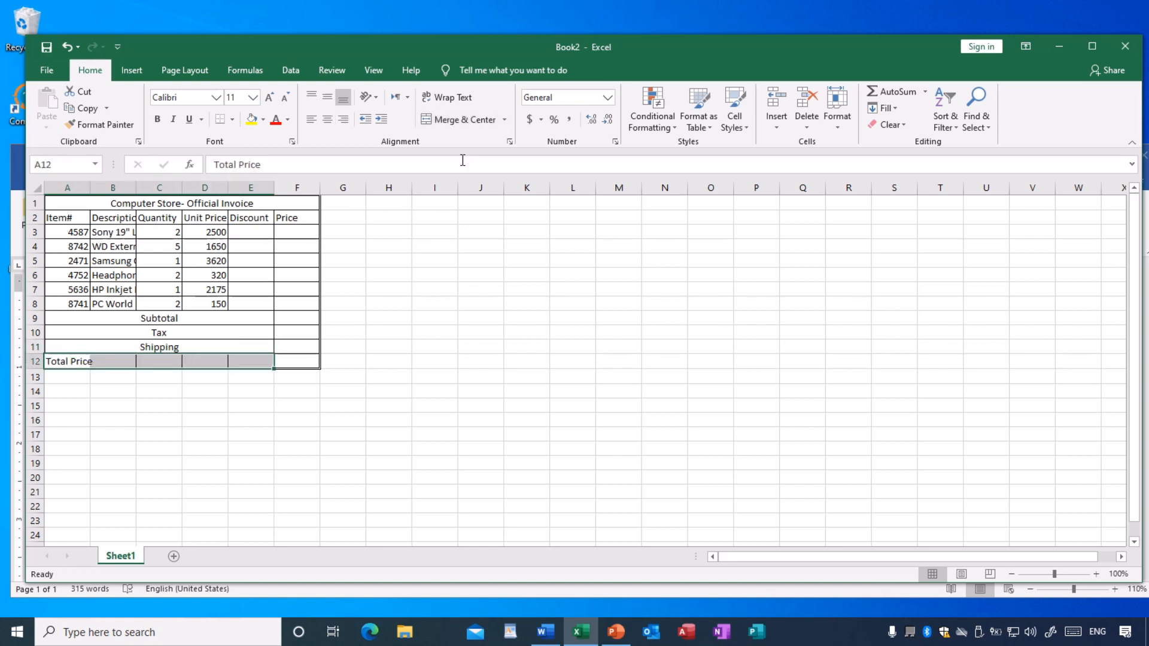
click(461, 121)
click(441, 358)
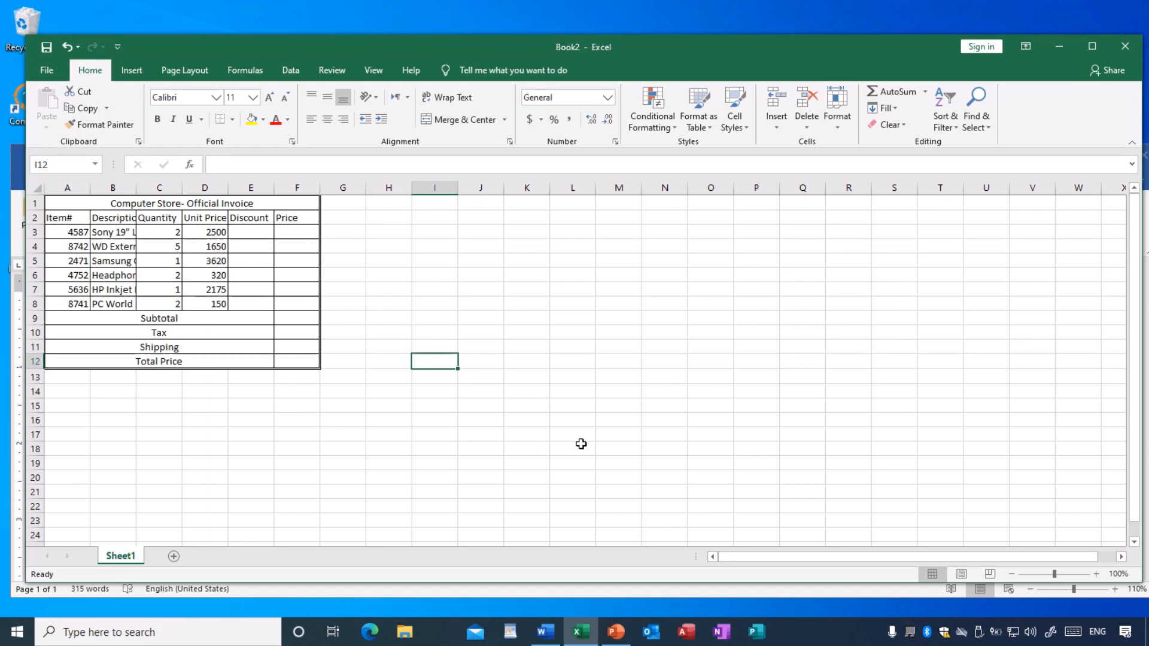
- Compare the sheet with the table in the Word exercise and widen column B in Excel to fit the full item descriptions
click(1096, 574)
click(1096, 575)
click(1096, 575)
click(1096, 575)
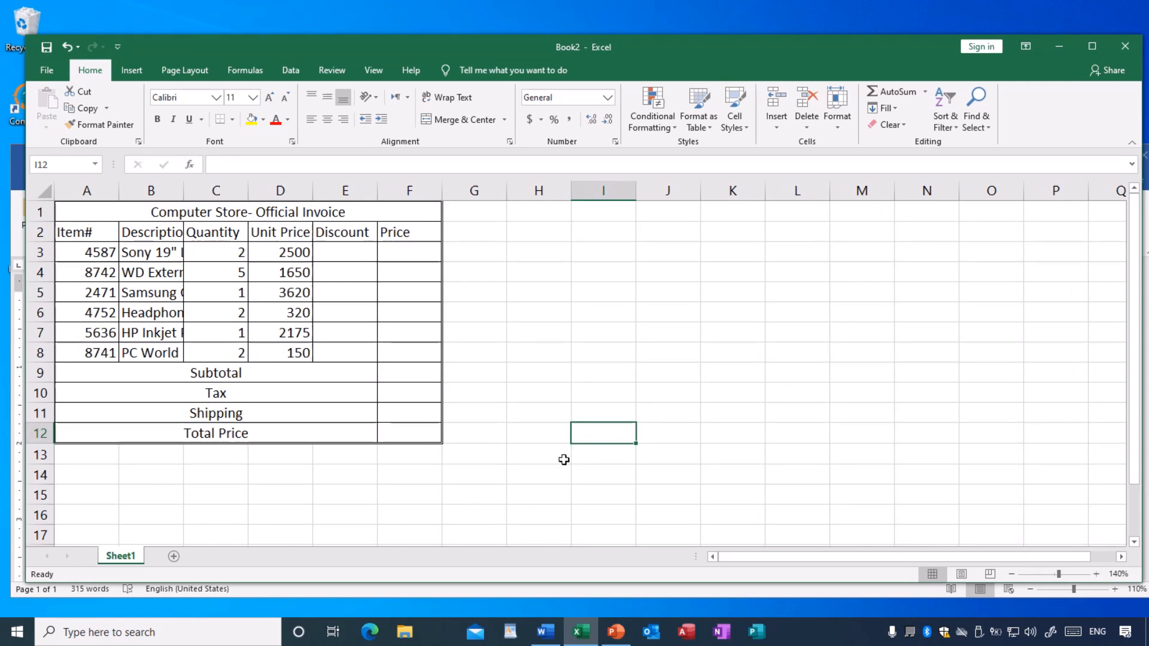
click(545, 632)
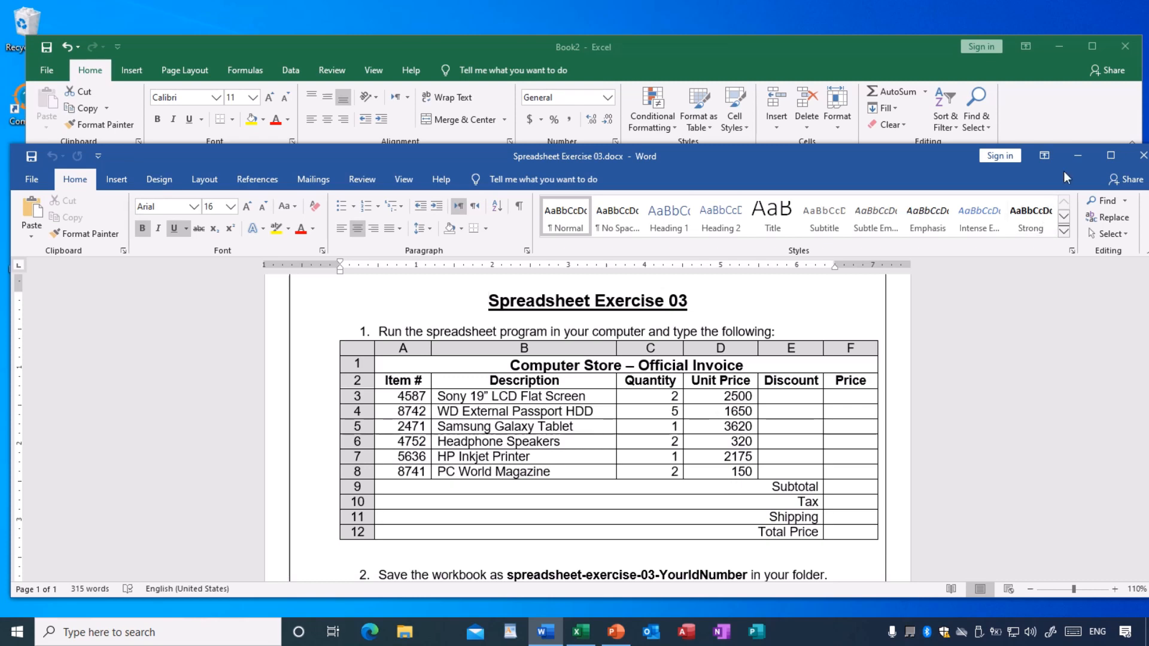
click(736, 48)
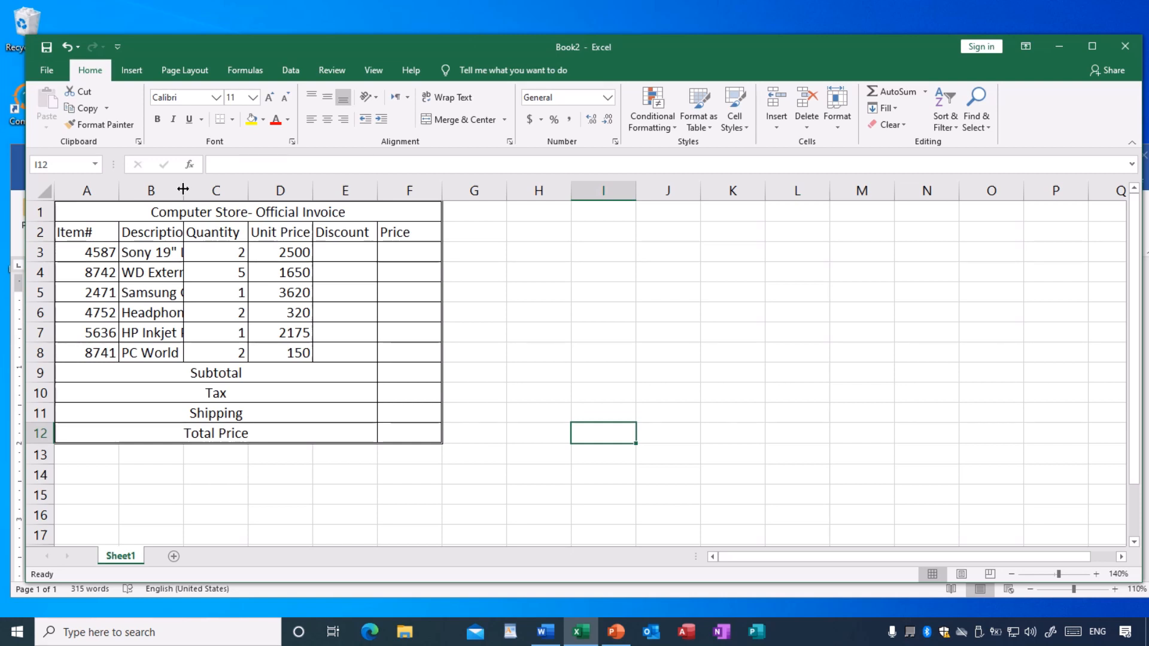
drag(183, 189, 220, 185)
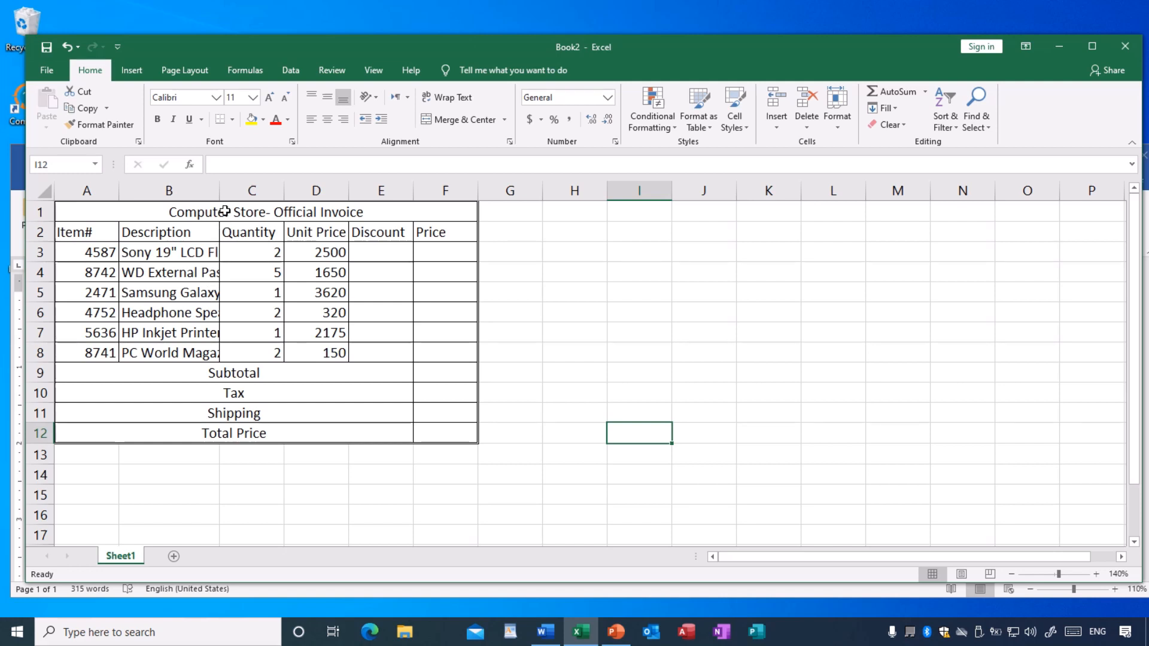
drag(220, 192, 289, 189)
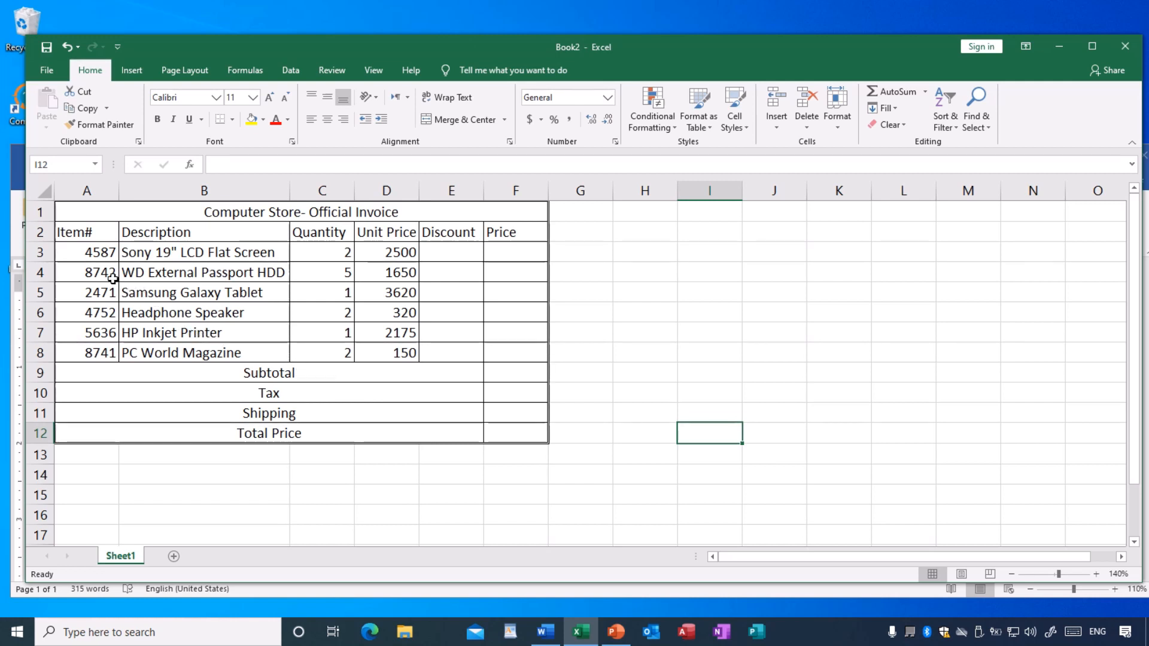
click(143, 256)
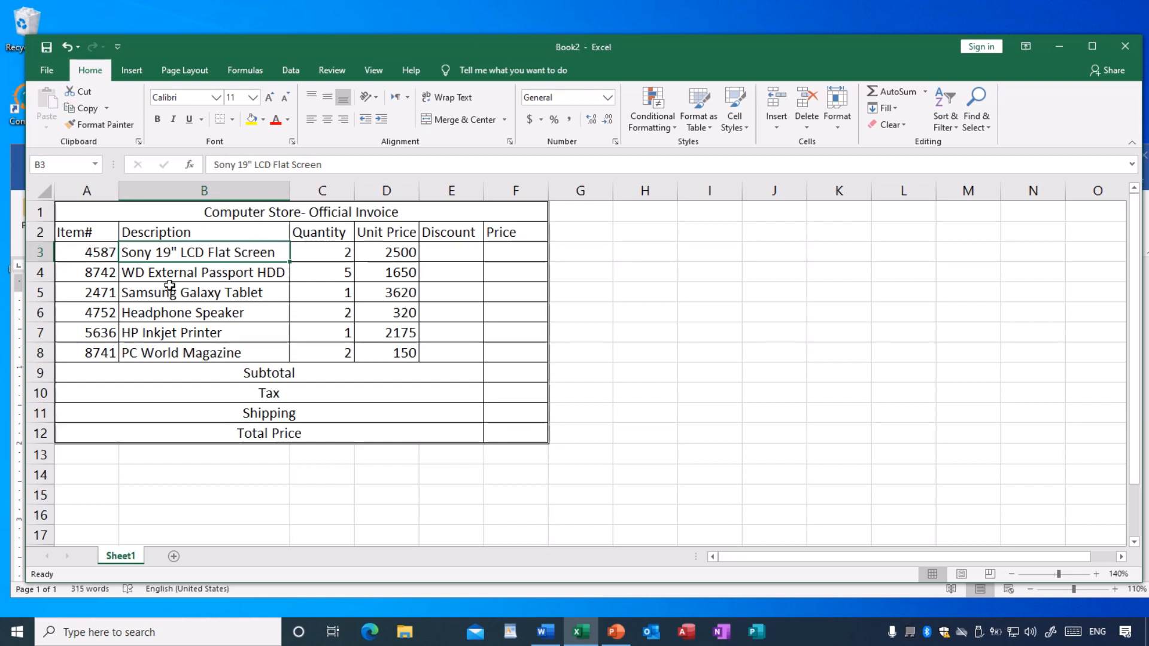
click(138, 276)
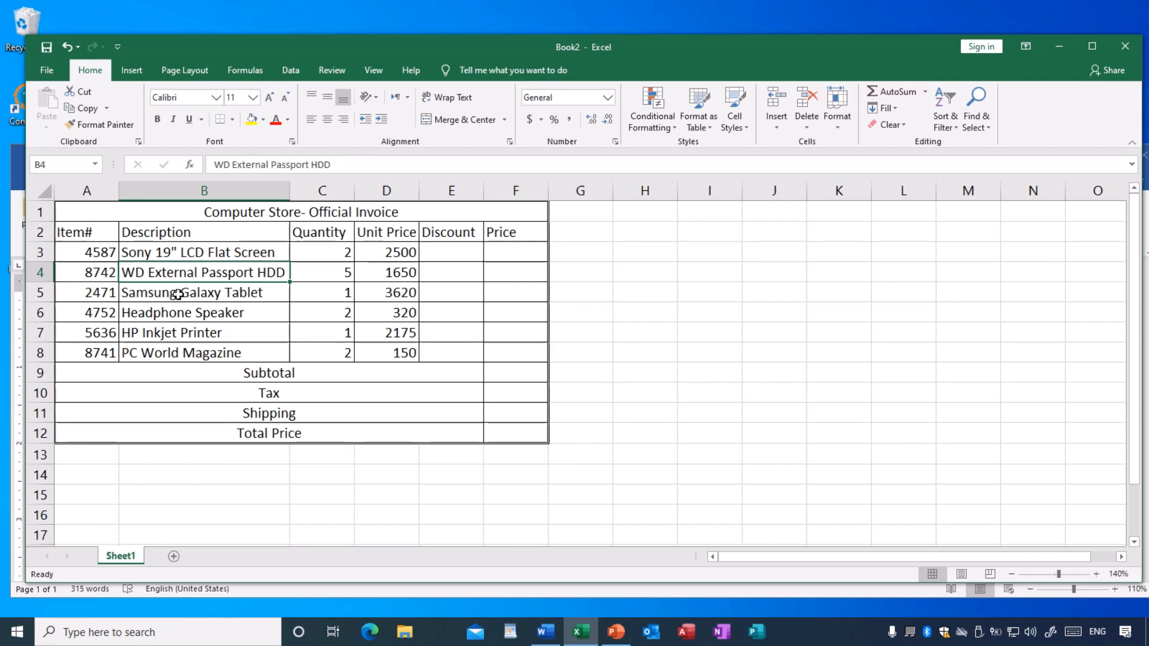
click(197, 293)
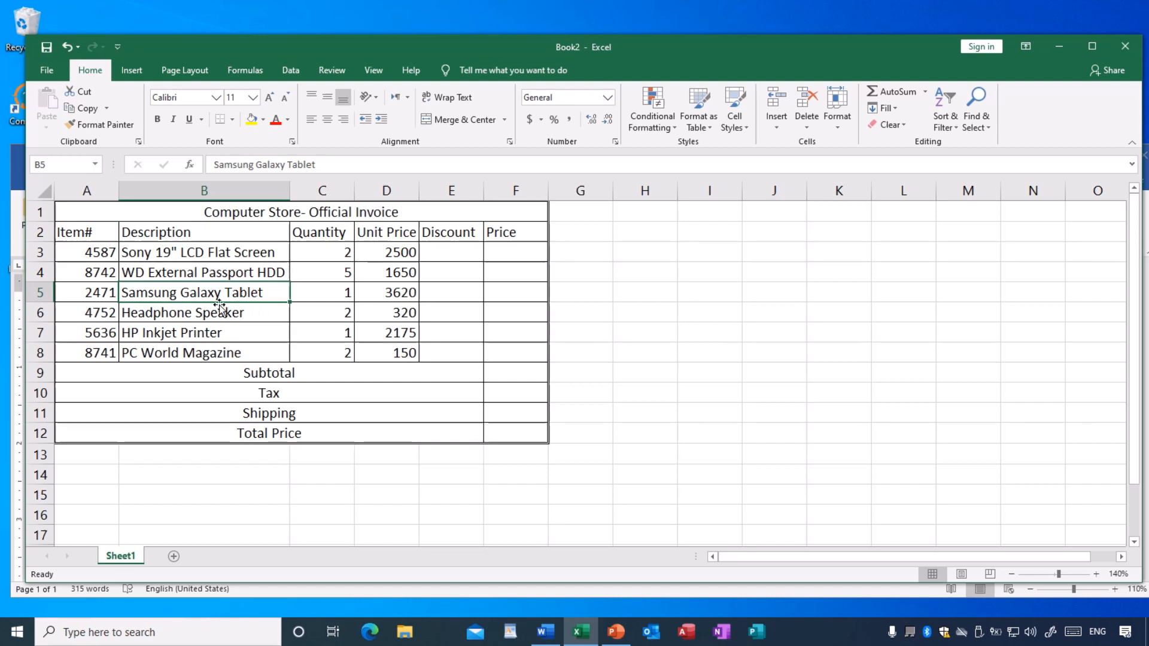
- Check the item descriptions, quantities and unit prices in the invoice rows cell by cell
click(173, 313)
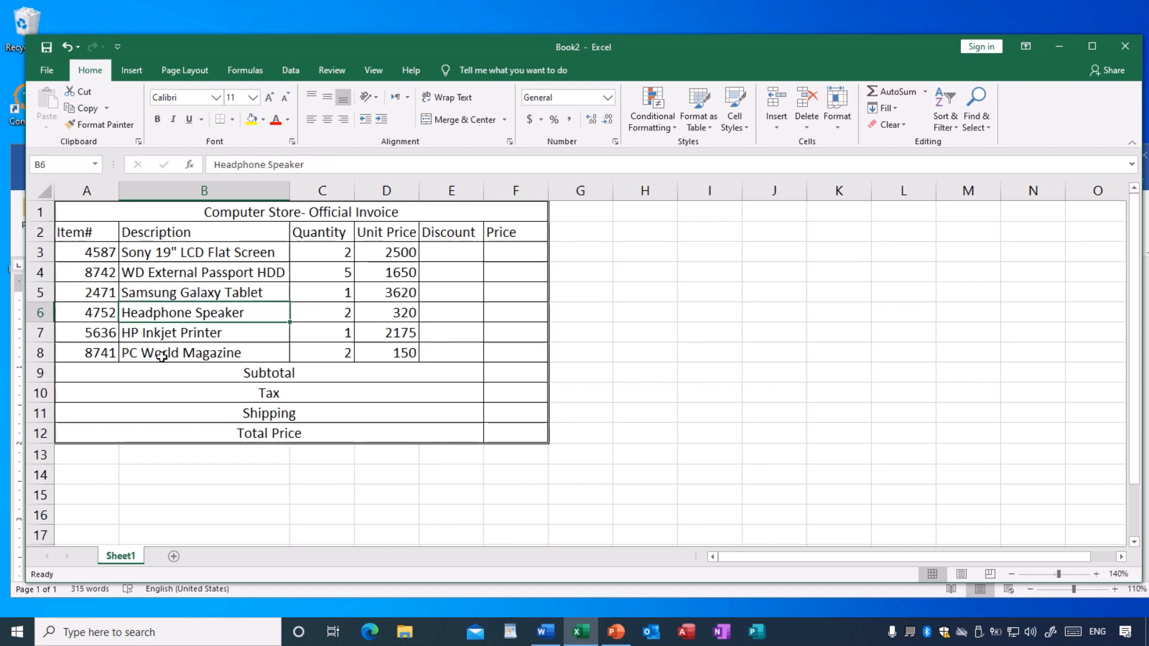
click(243, 353)
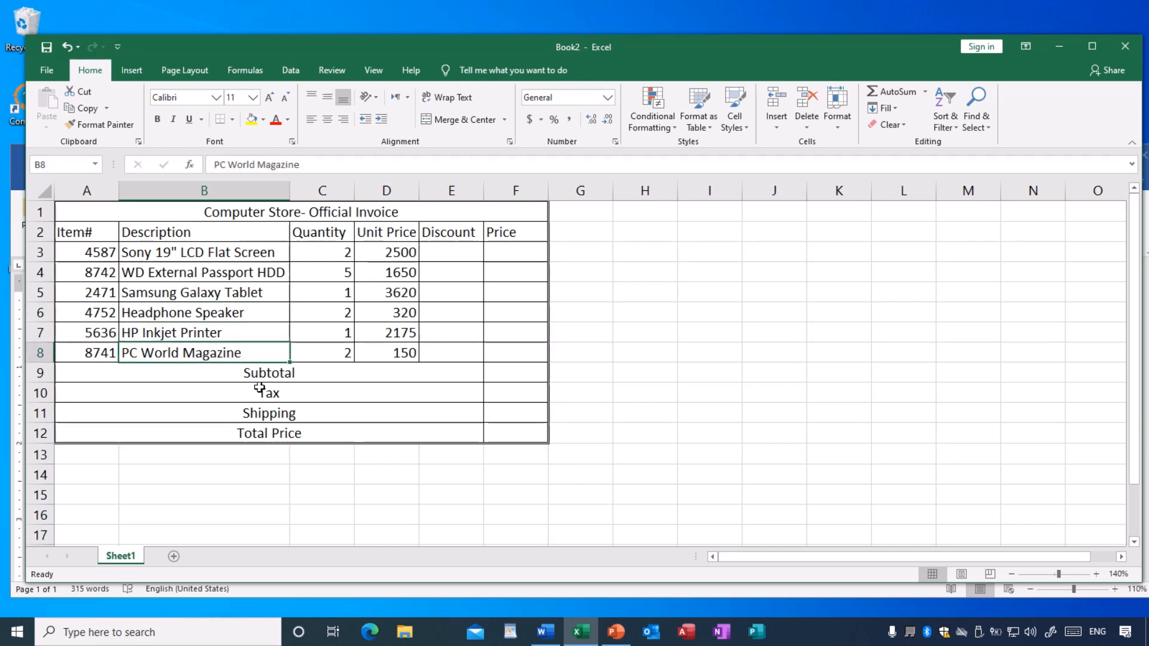
click(311, 251)
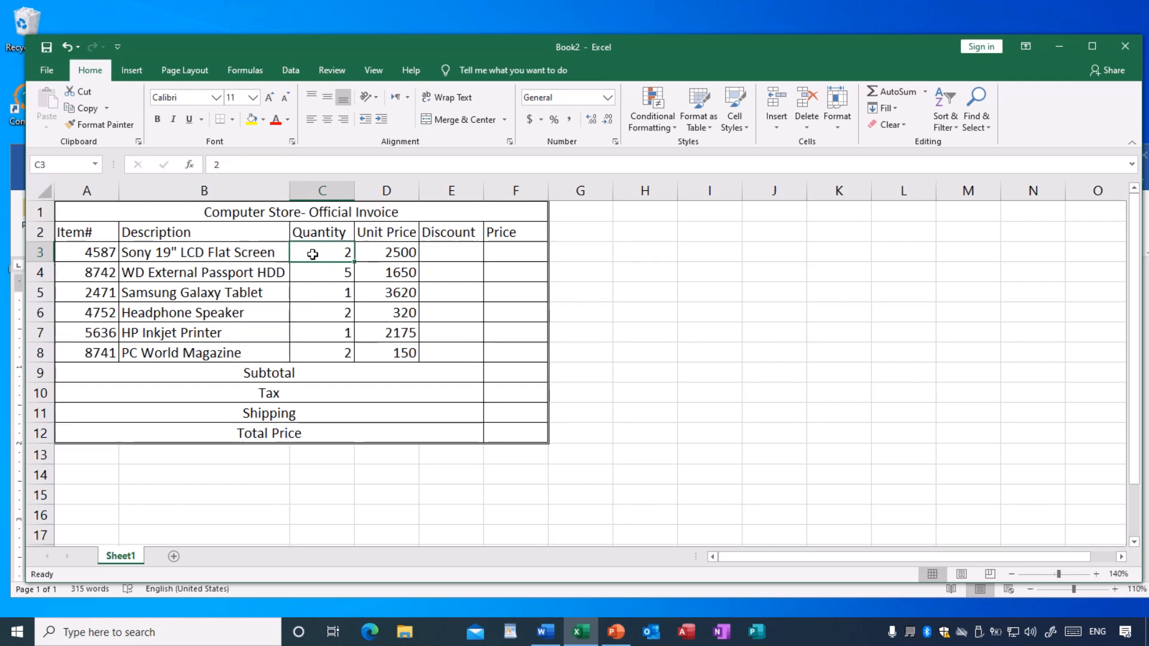
click(340, 275)
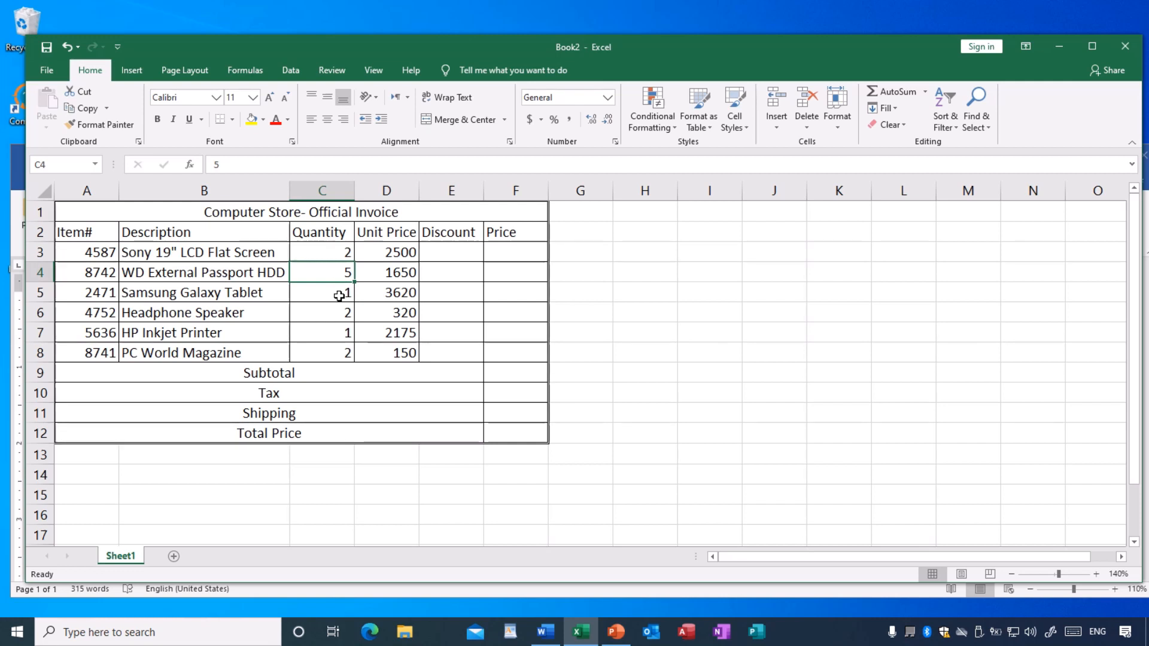
click(339, 295)
click(338, 321)
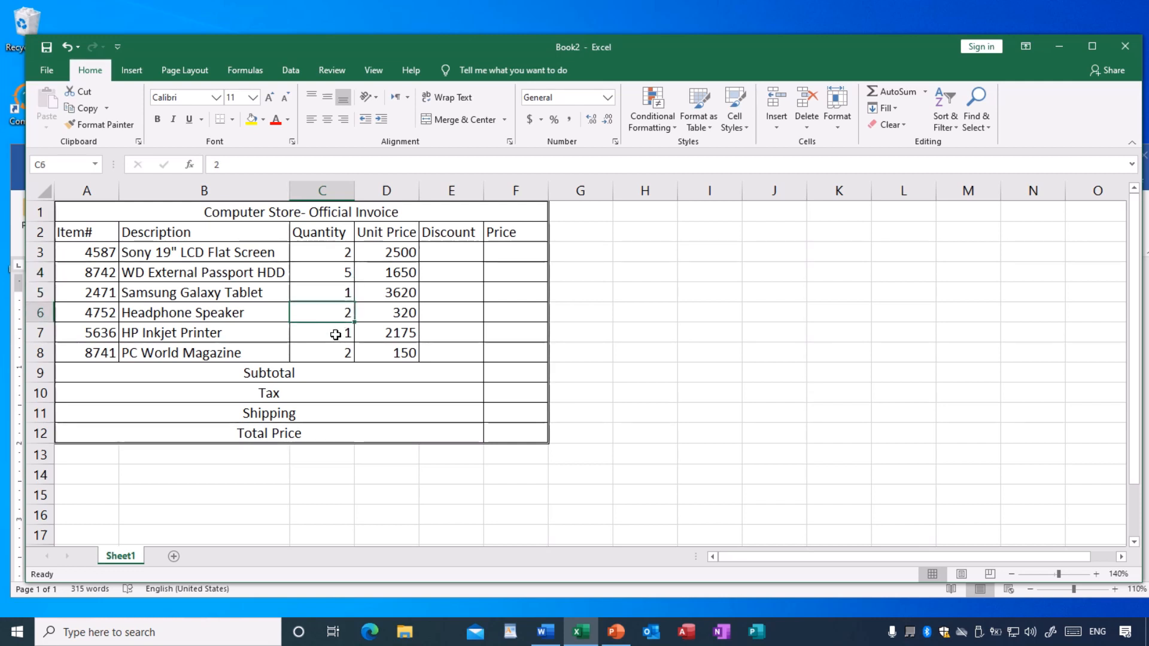
click(336, 331)
click(334, 355)
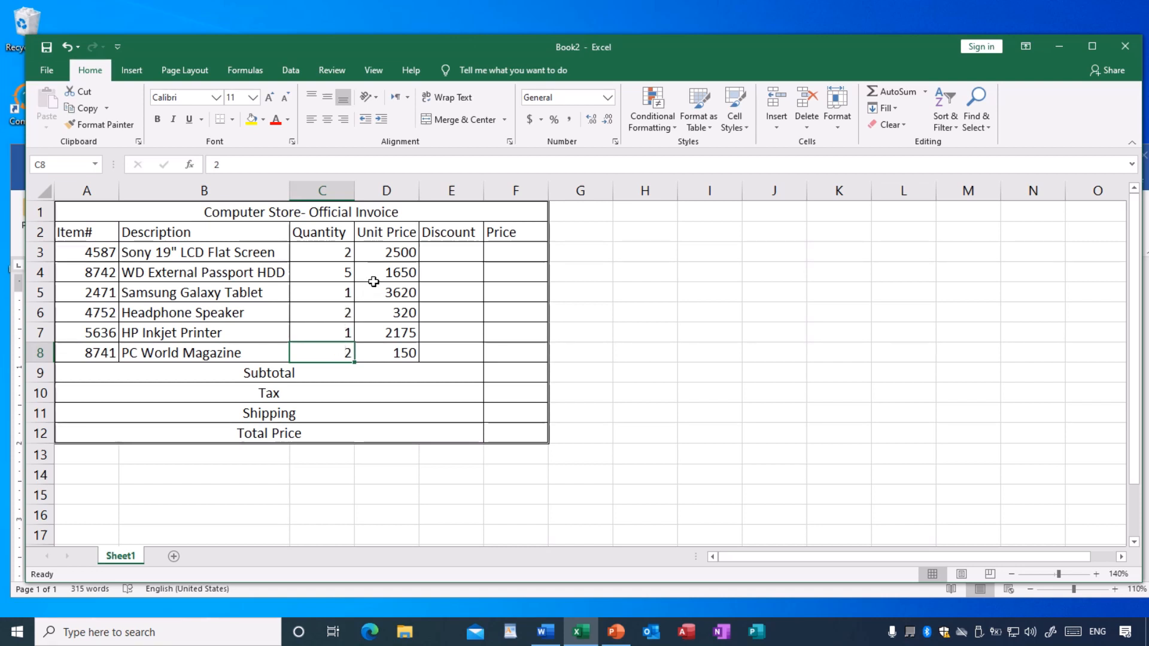
click(387, 253)
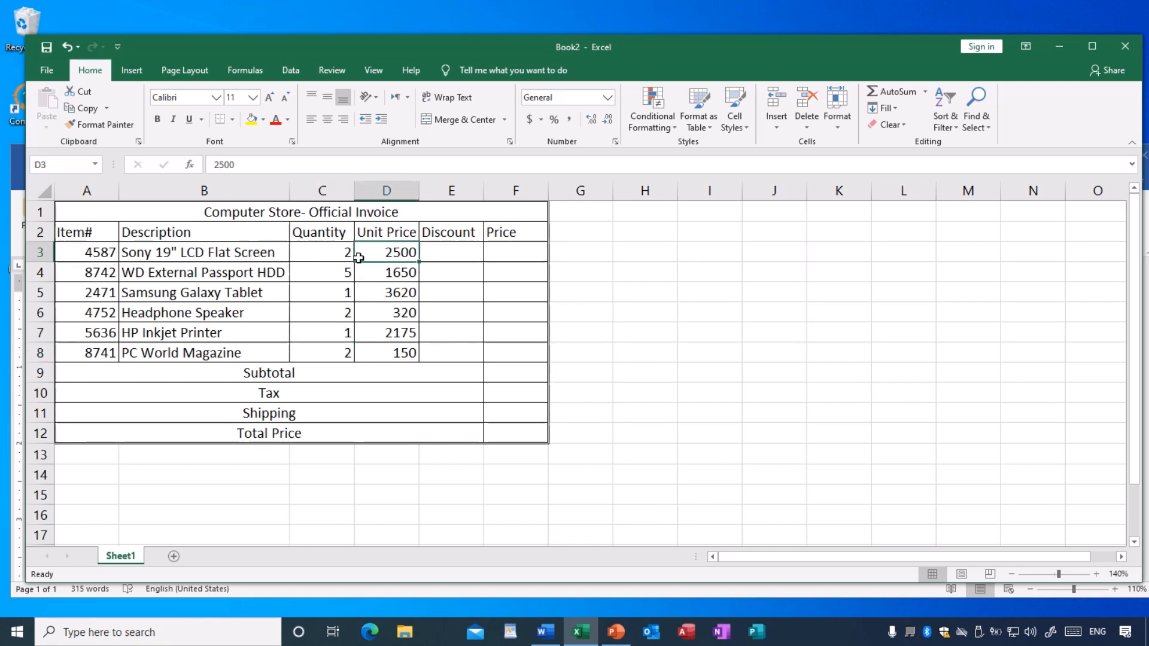
click(394, 273)
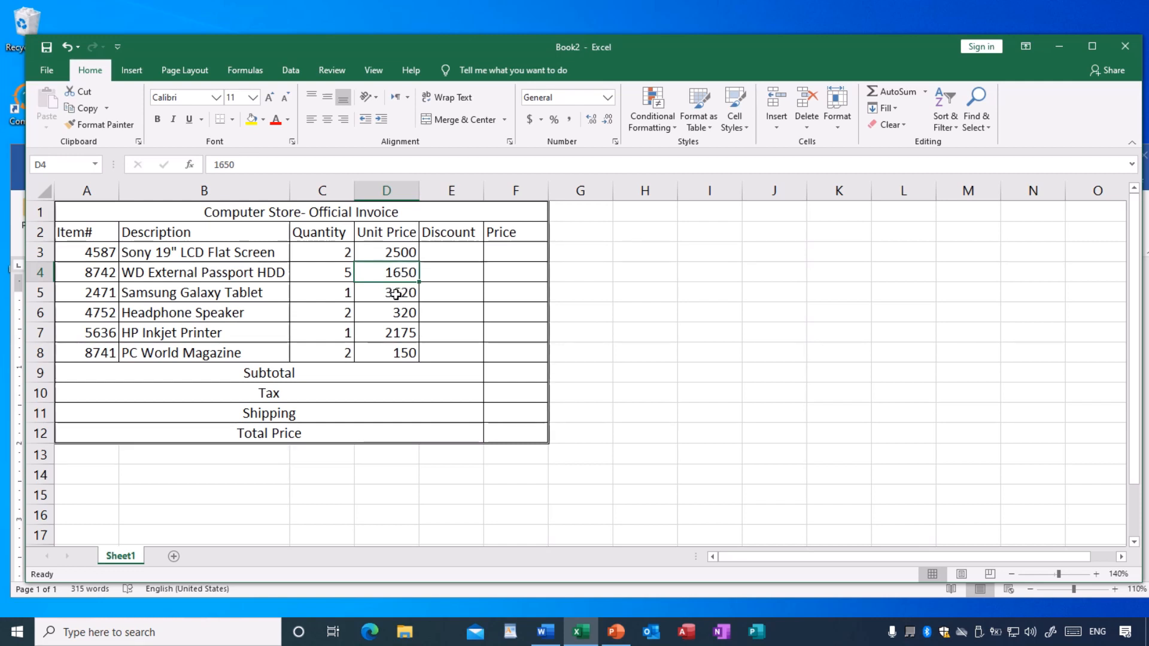
click(394, 293)
click(392, 312)
click(396, 333)
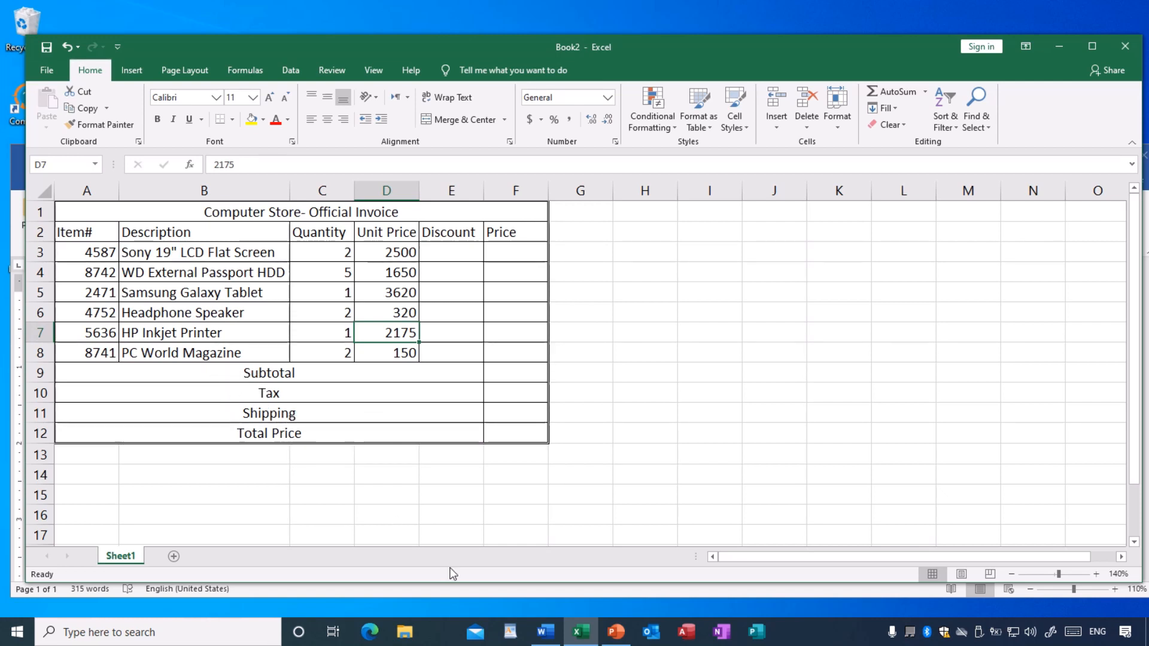
- Check the summary rows in the Word exercise, and in Excel right-align the Subtotal, Tax, Shipping and Total Price labels
click(545, 633)
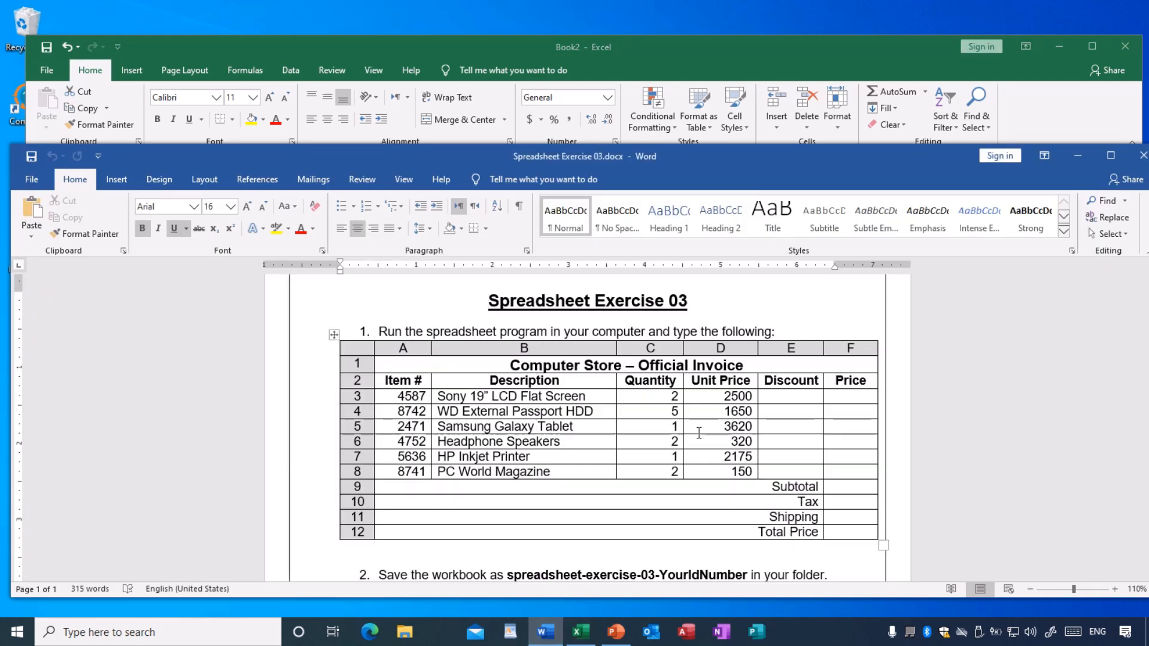
click(373, 47)
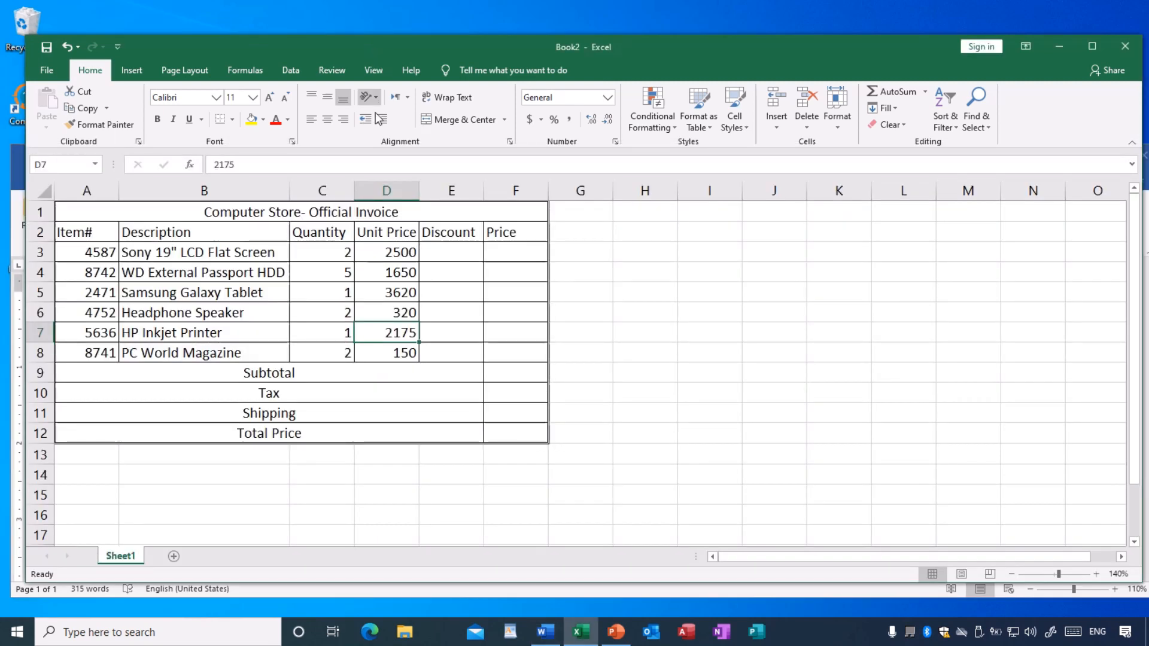
click(255, 376)
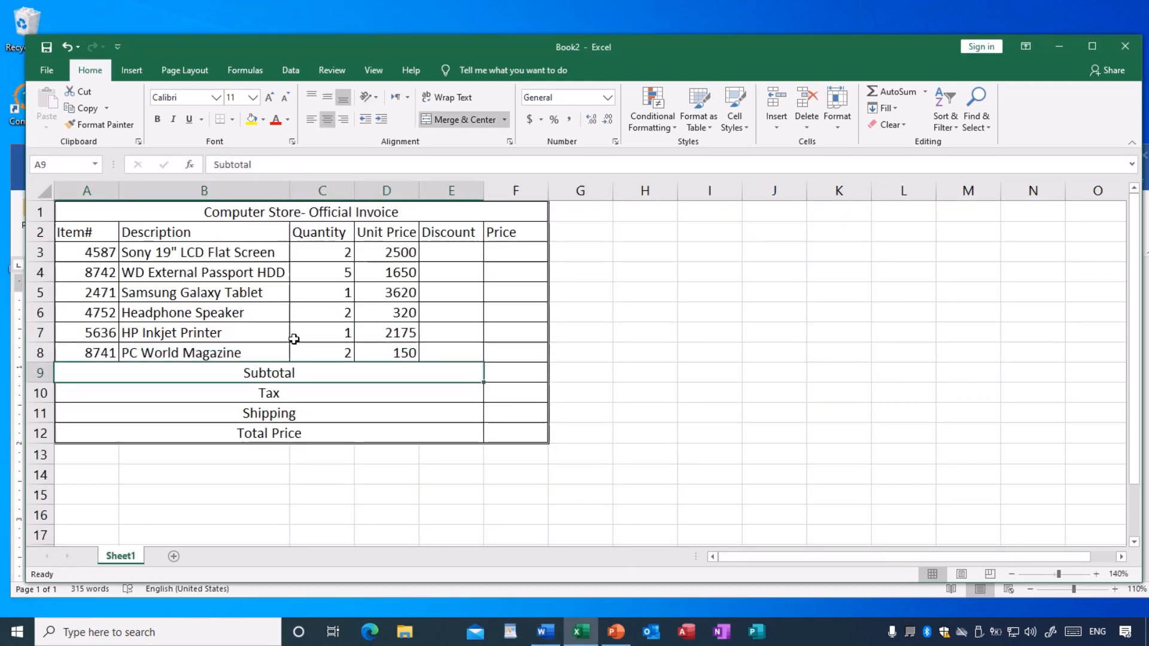
click(344, 124)
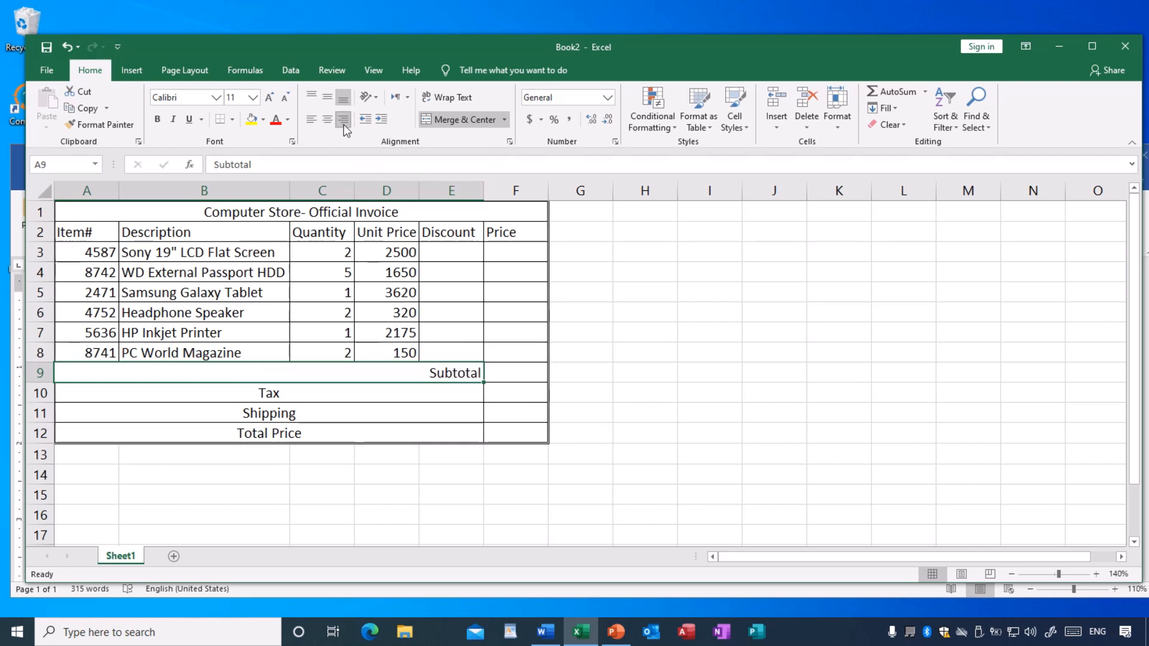
click(293, 389)
drag(293, 389, 298, 428)
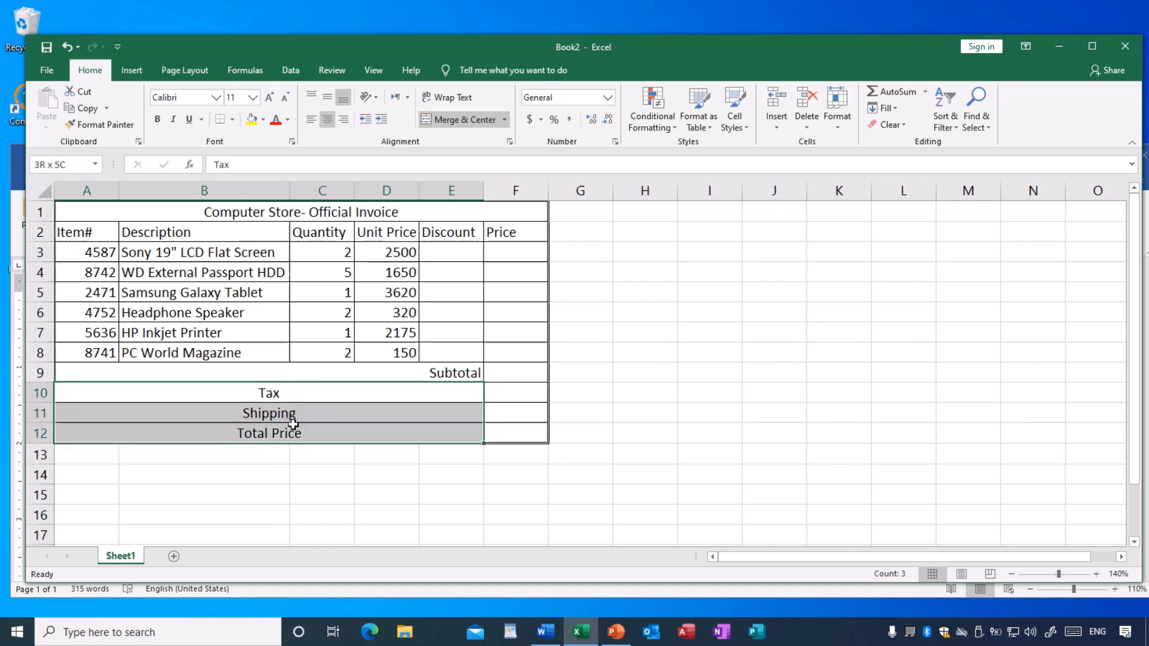
click(343, 119)
click(459, 486)
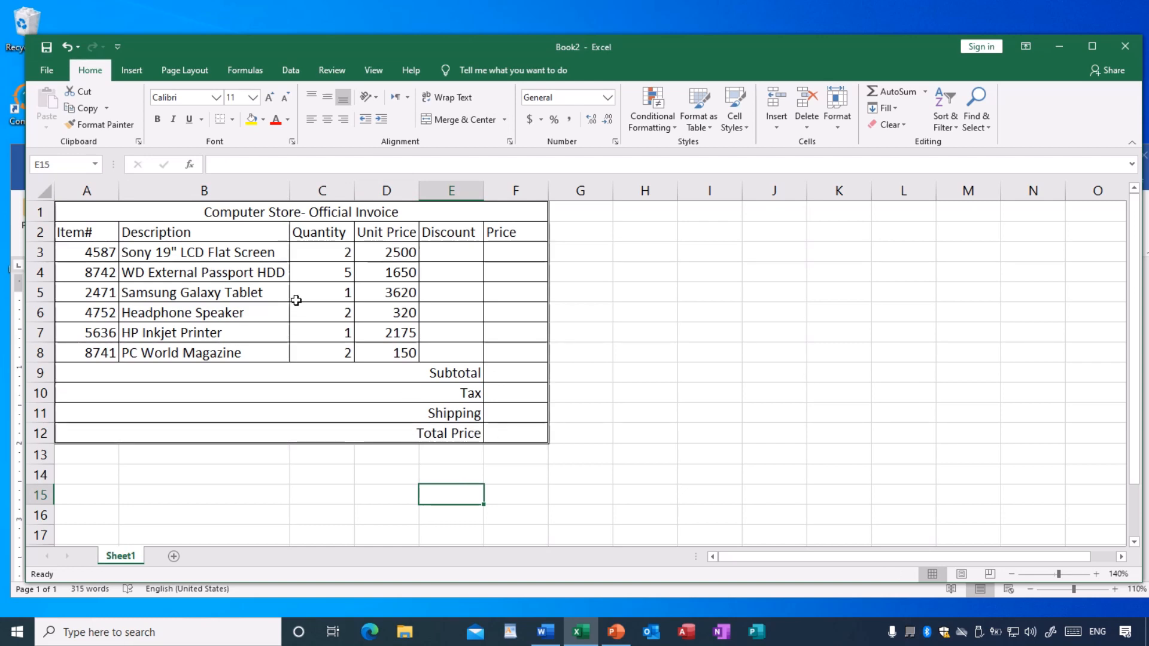
- Bring the Word exercise to instructions 2 to 4 and arrange the Word and Excel windows so these and the invoice table are both visible
click(545, 632)
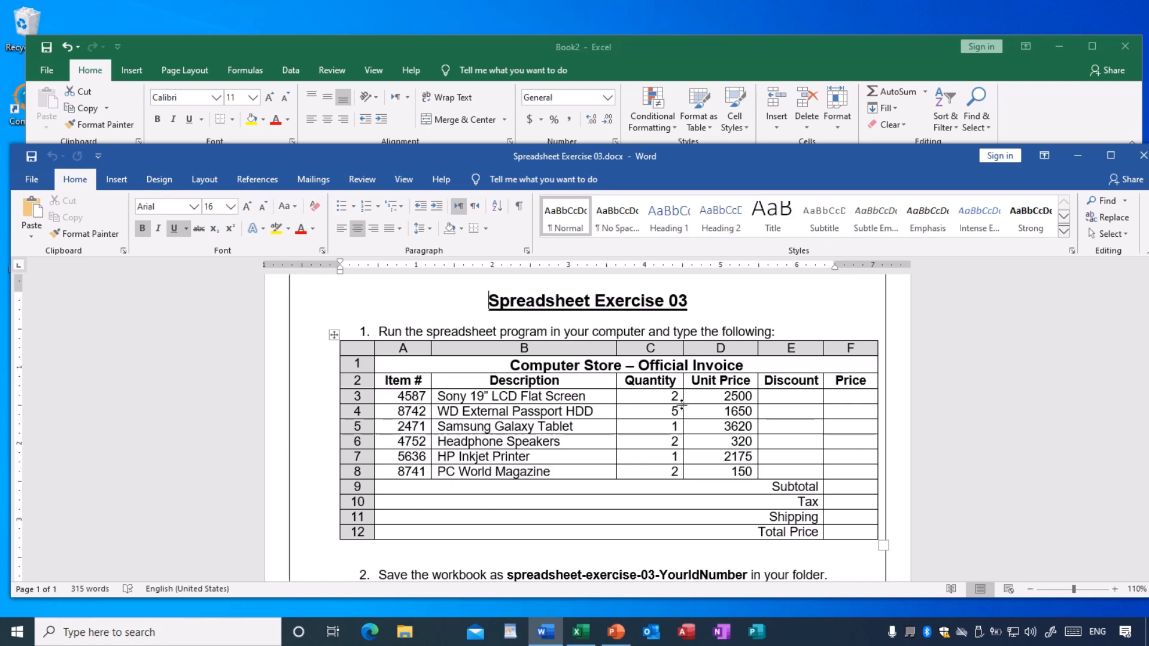
scroll(683, 405, down, 5)
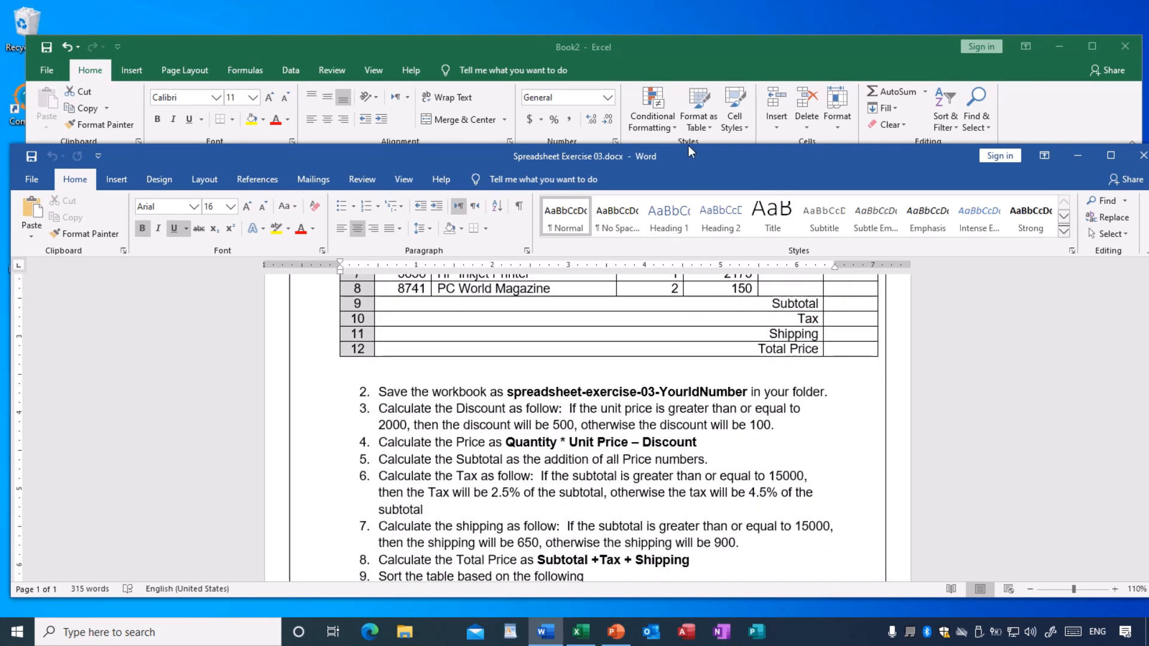
drag(688, 145, 681, 343)
scroll(747, 546, down, 3)
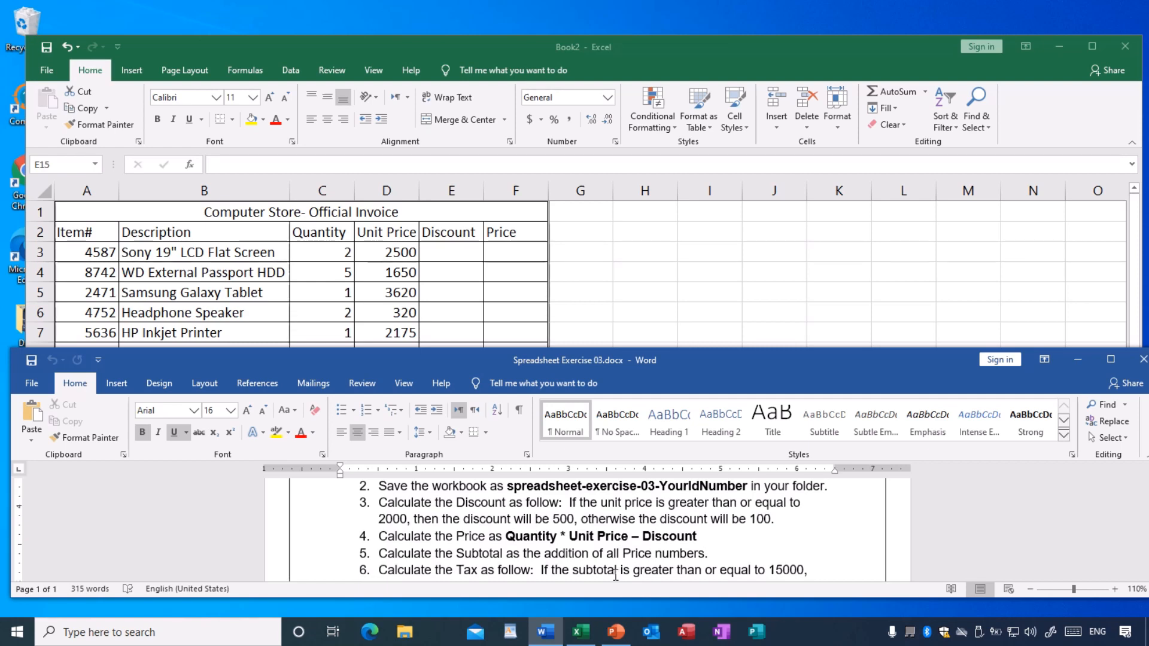
click(275, 45)
drag(275, 44, 271, 18)
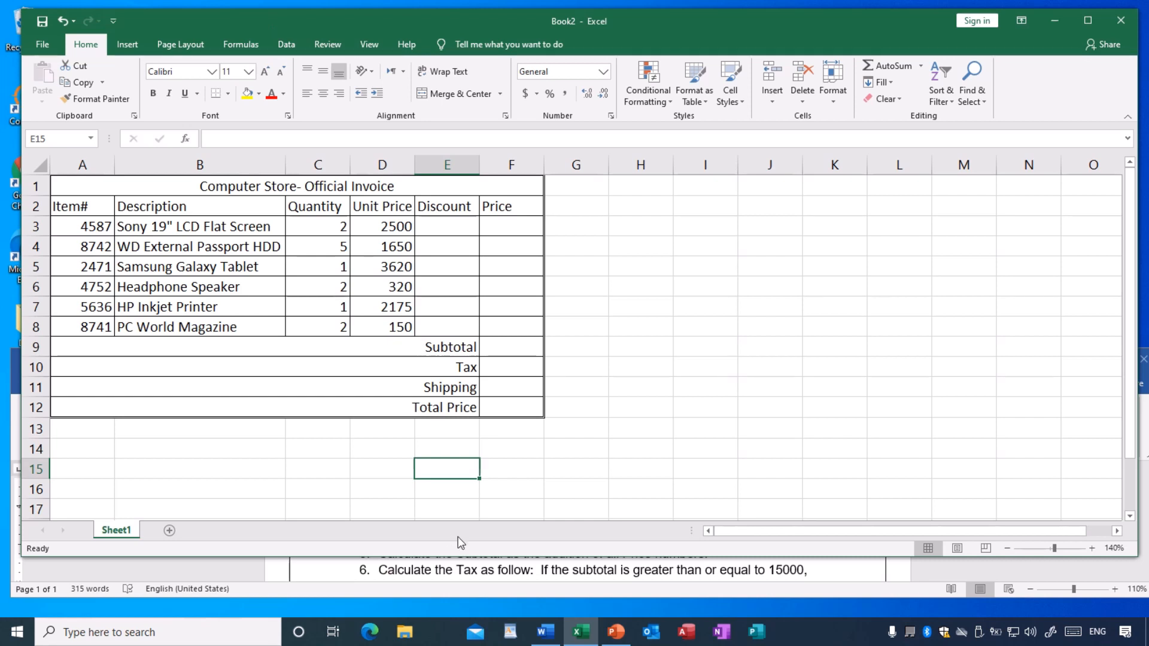
drag(460, 556, 457, 499)
scroll(481, 532, up, 1)
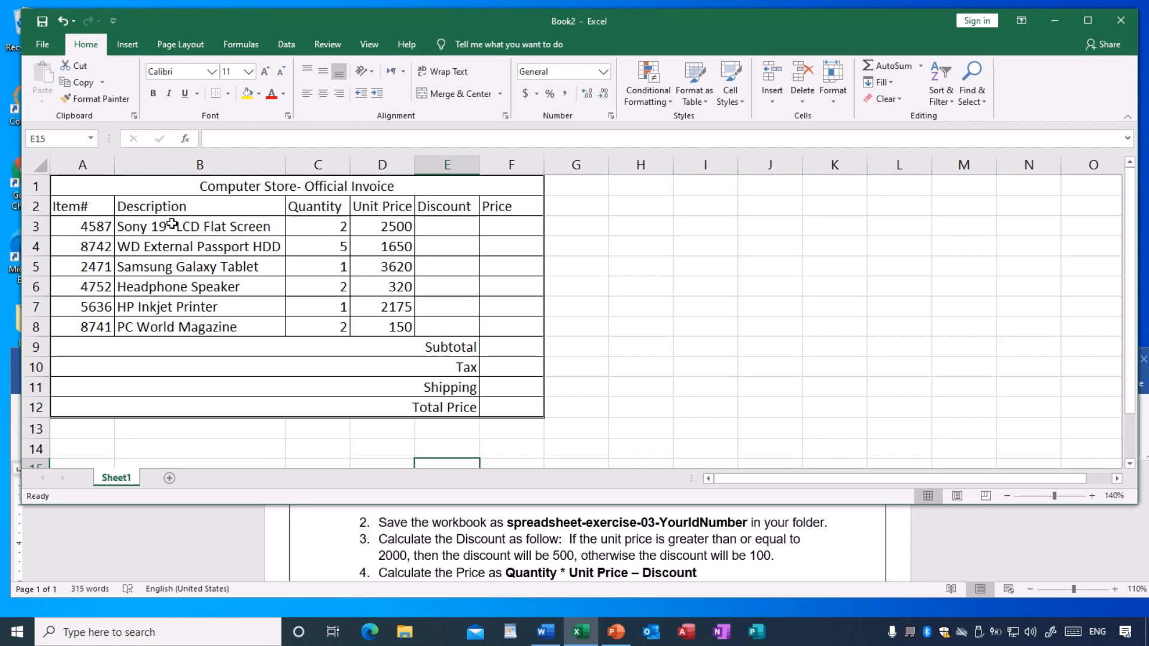
- Start saving the Excel workbook under a new name and choose the Documents folder as its location
click(42, 46)
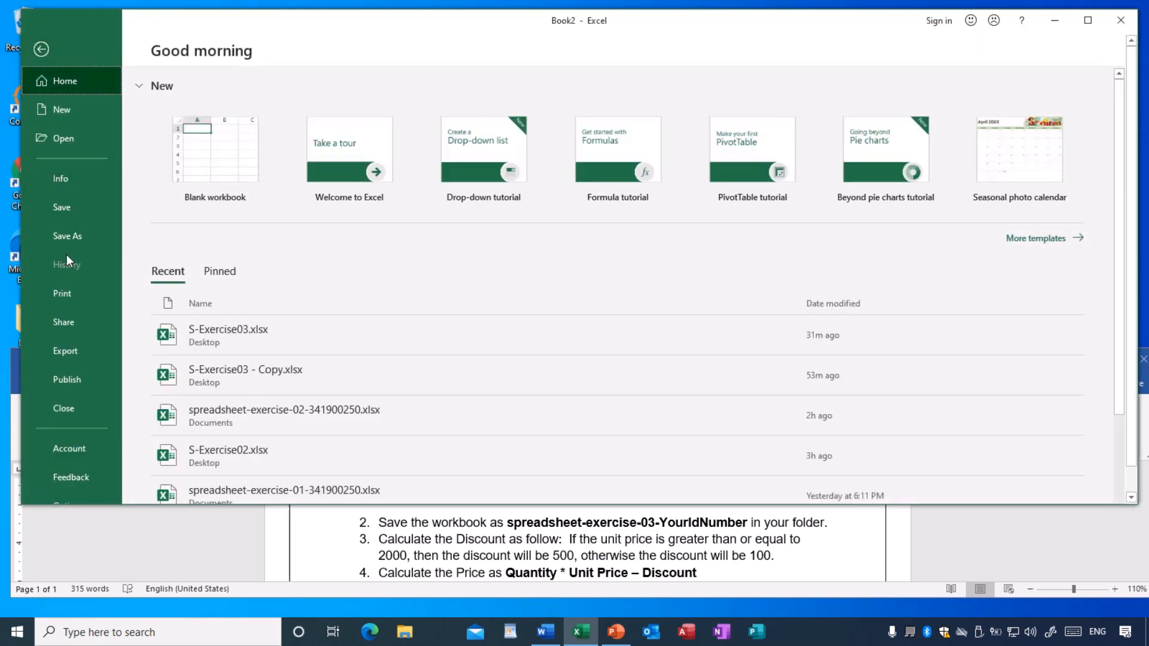
click(67, 235)
click(207, 265)
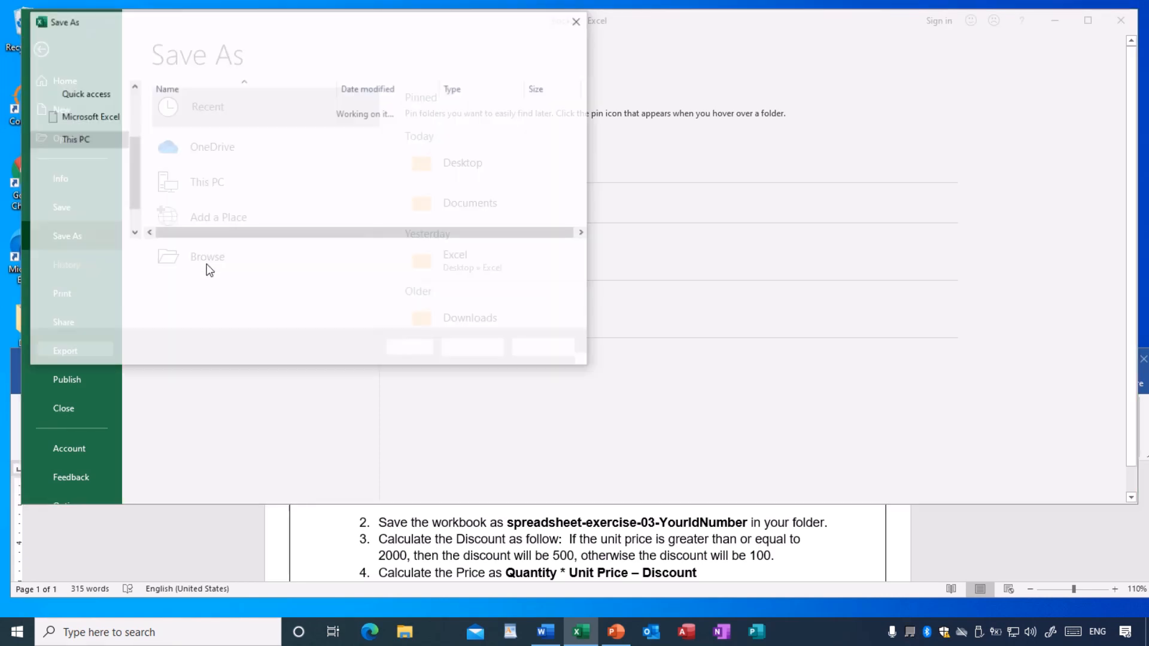
drag(128, 193, 133, 143)
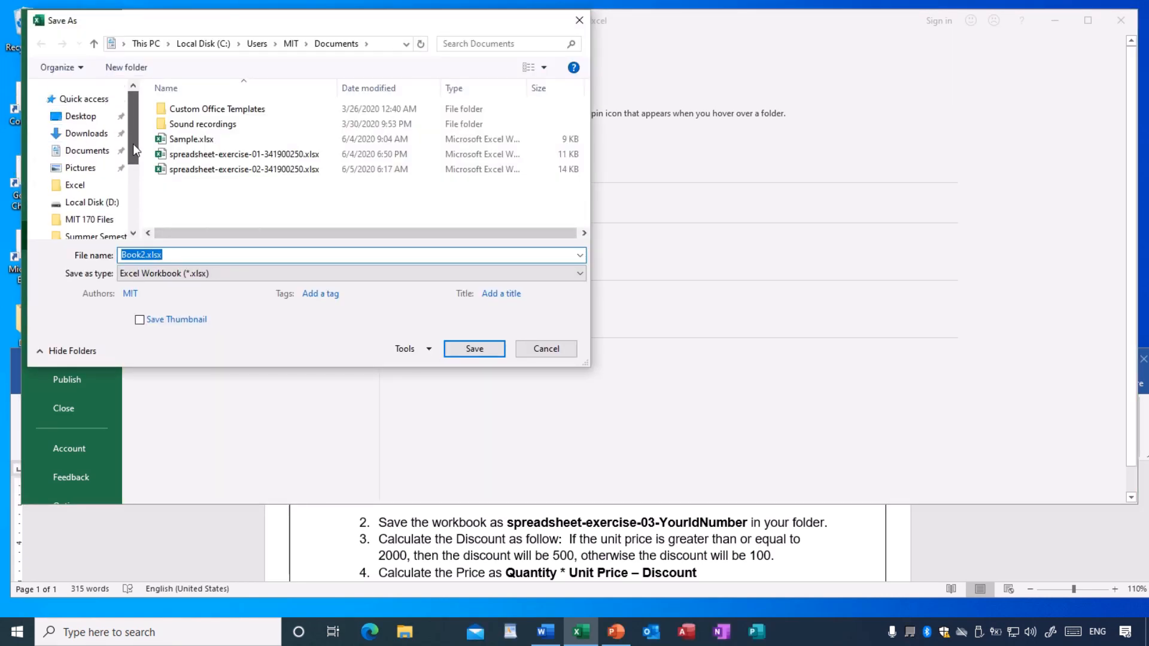
click(104, 153)
- Name the file spreadsheet-exercise-03 followed by the student's ID number, and save it as an Excel Workbook (.xlsx)
click(176, 255)
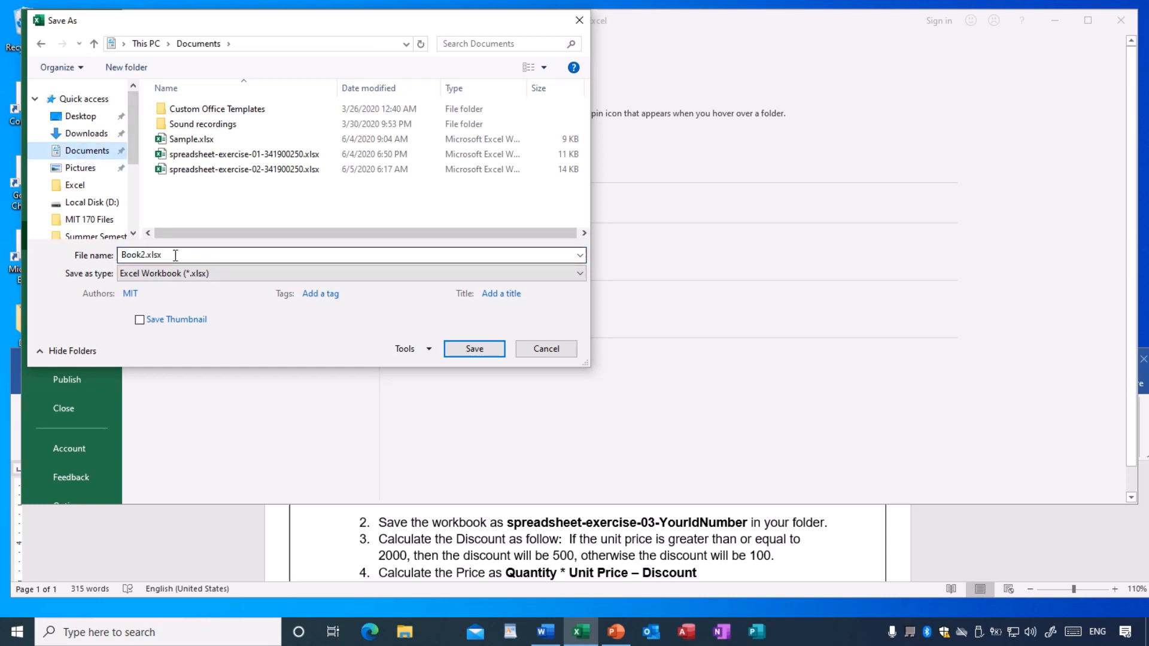
double_click(176, 255)
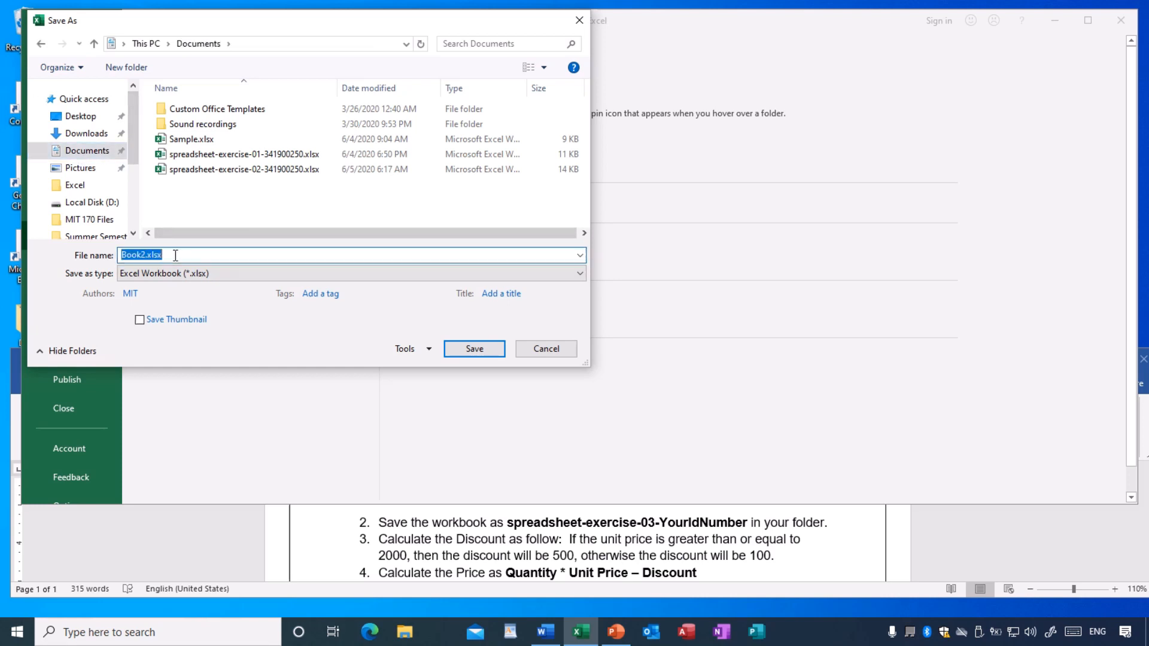
text(sp)
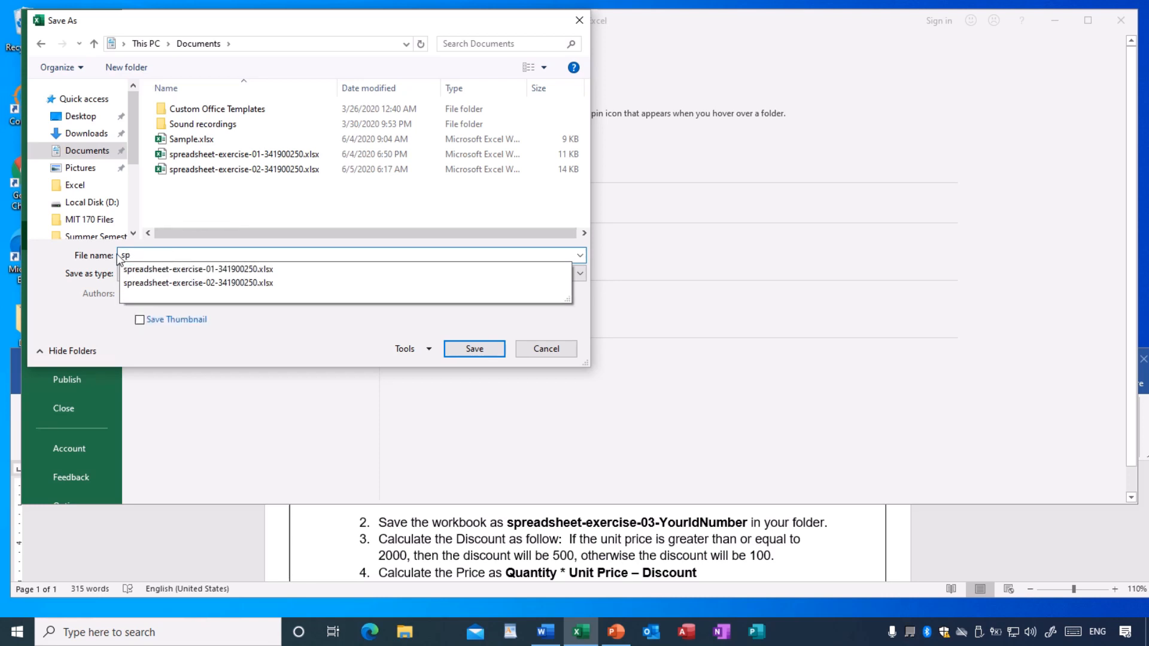
click(178, 281)
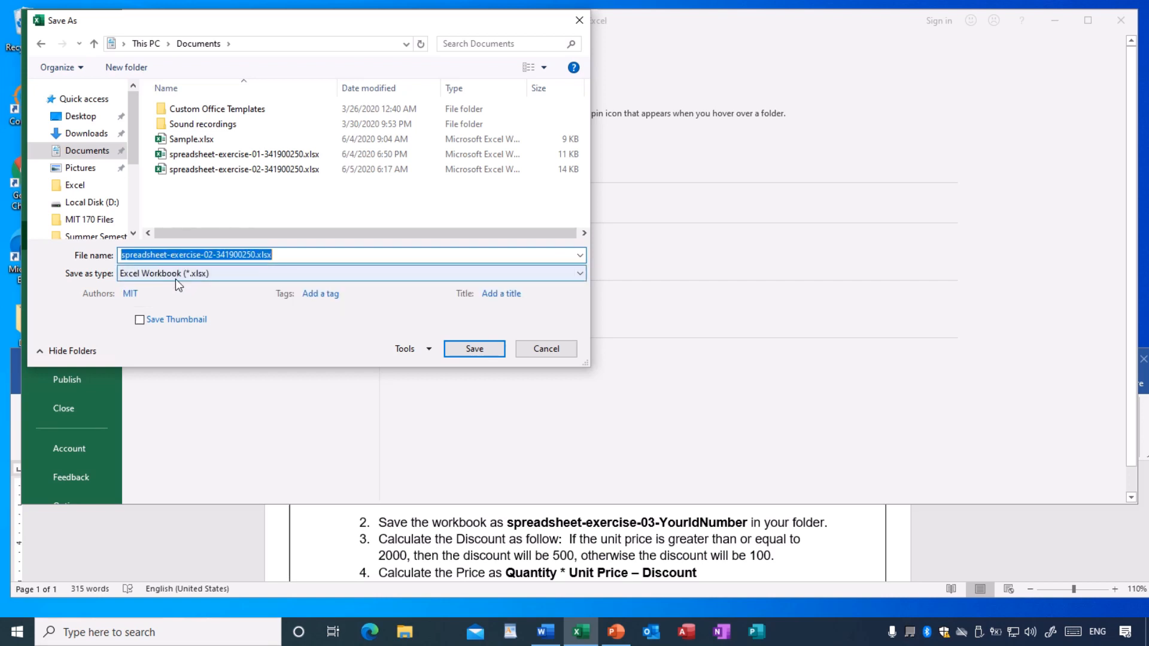
click(206, 255)
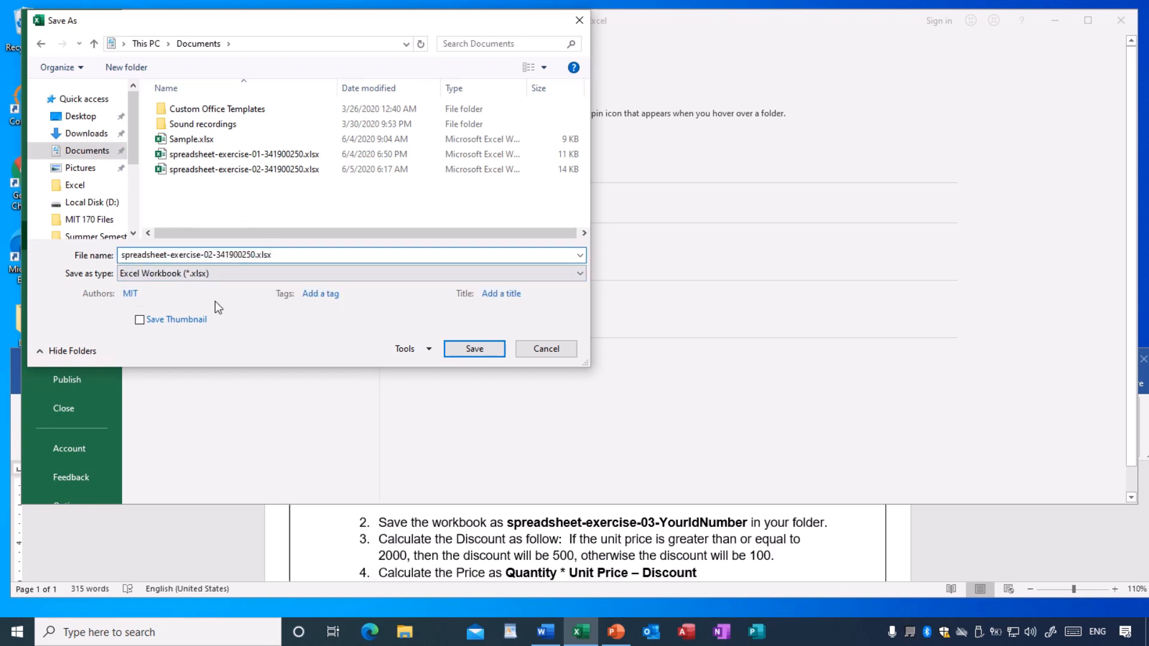
key(Delete)
text(3)
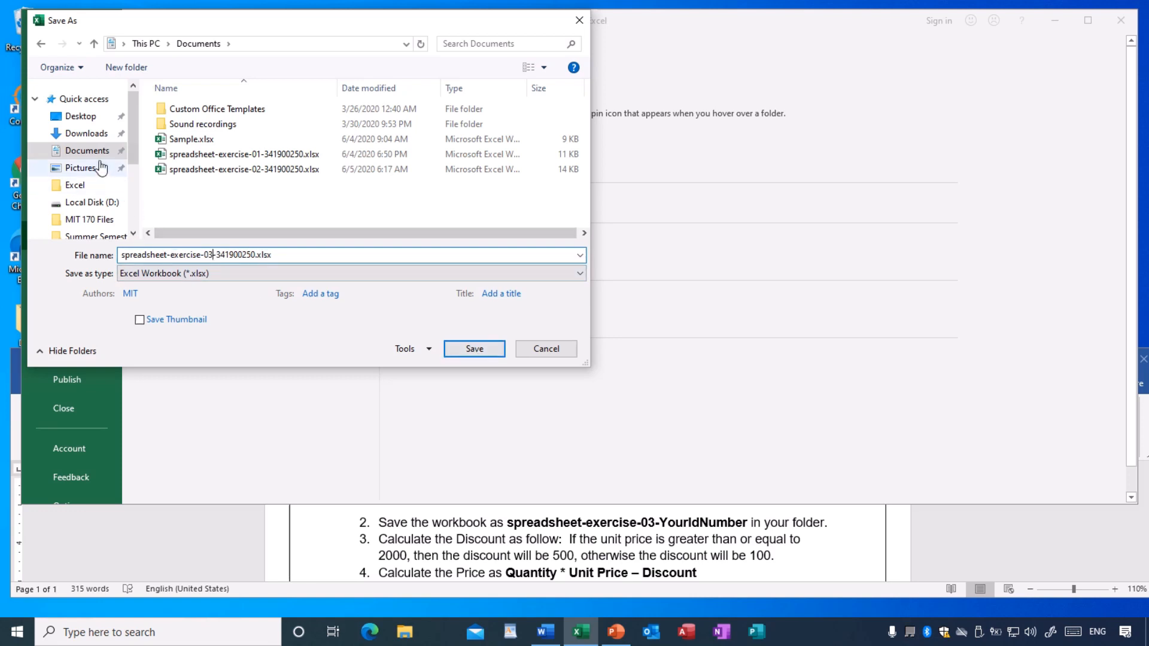
click(475, 349)
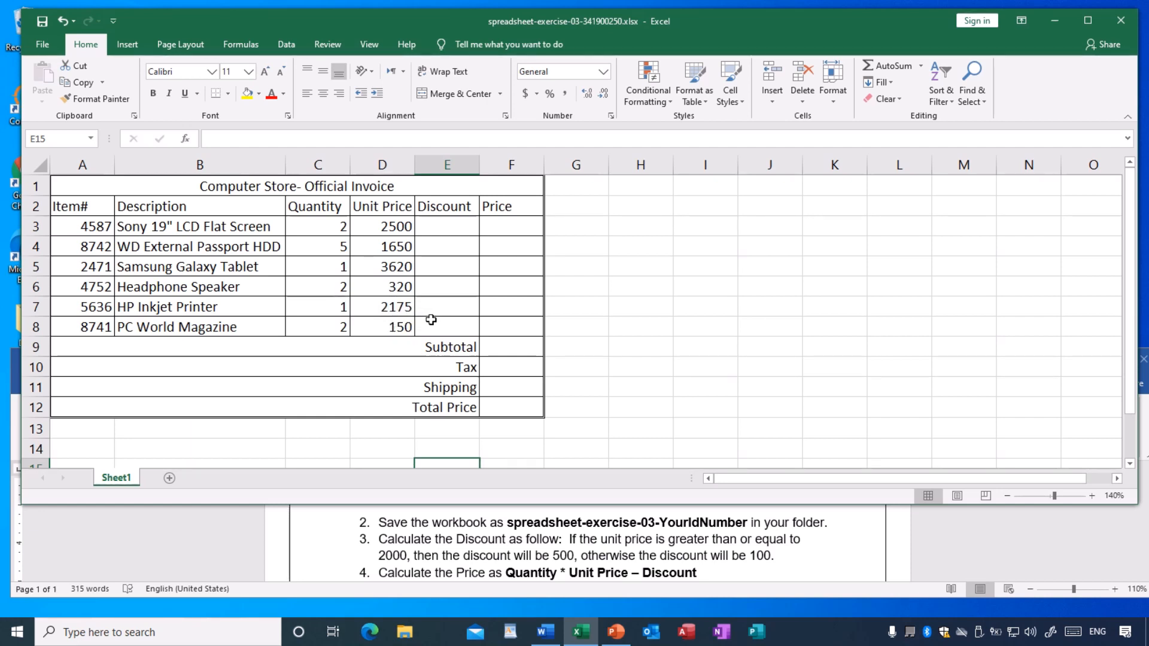
- Enter the formula =IF(D3>=2000,500,100) in E3 to calculate the first item's discount
click(442, 230)
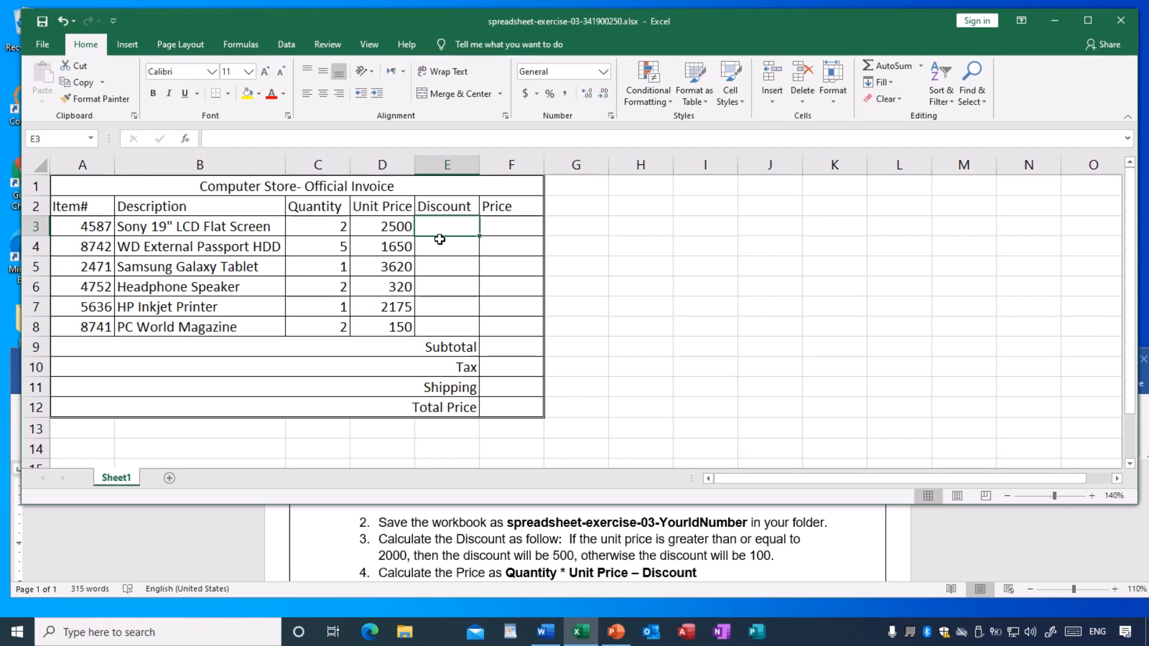
text(=)
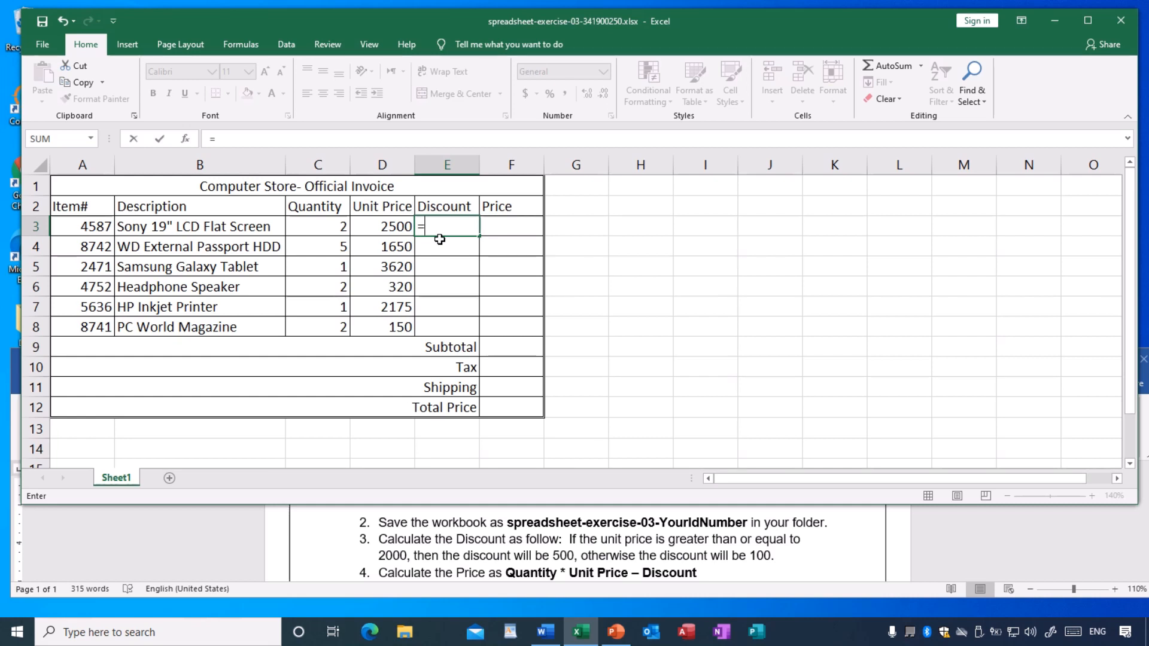
text(if)
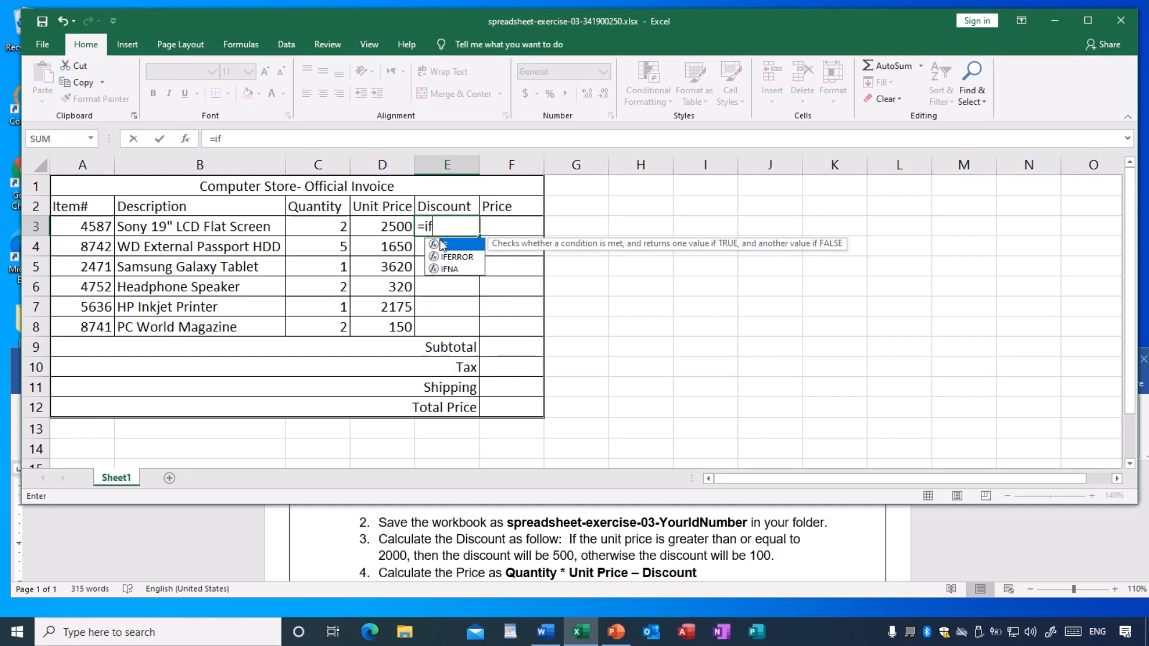
text(()
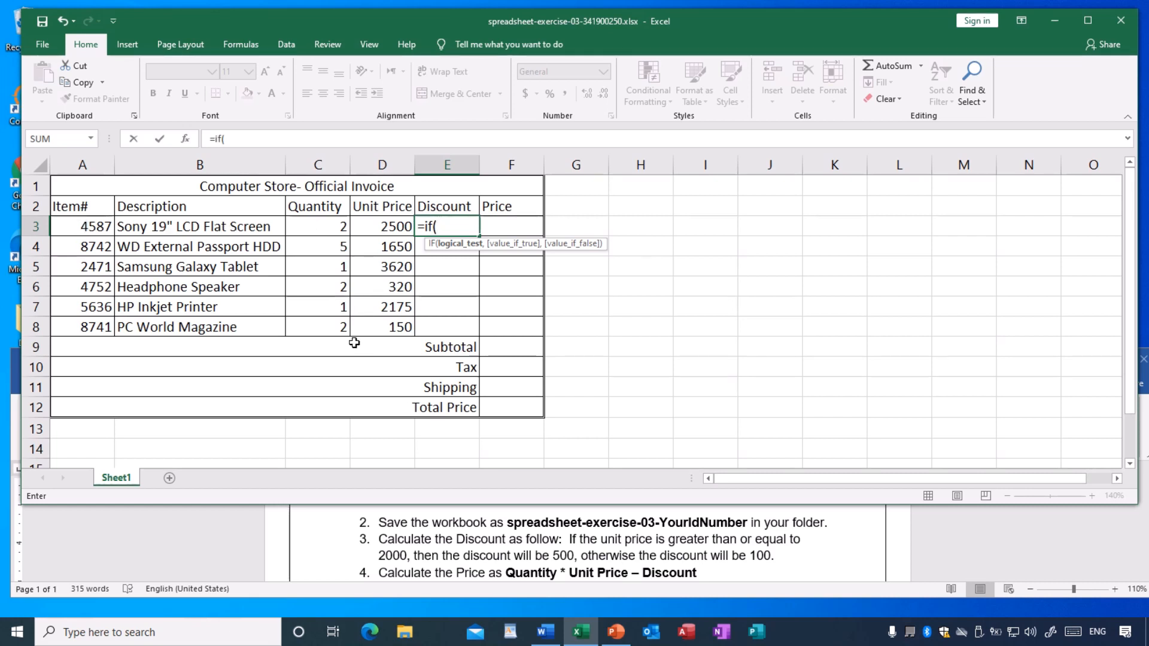
text(d3>)
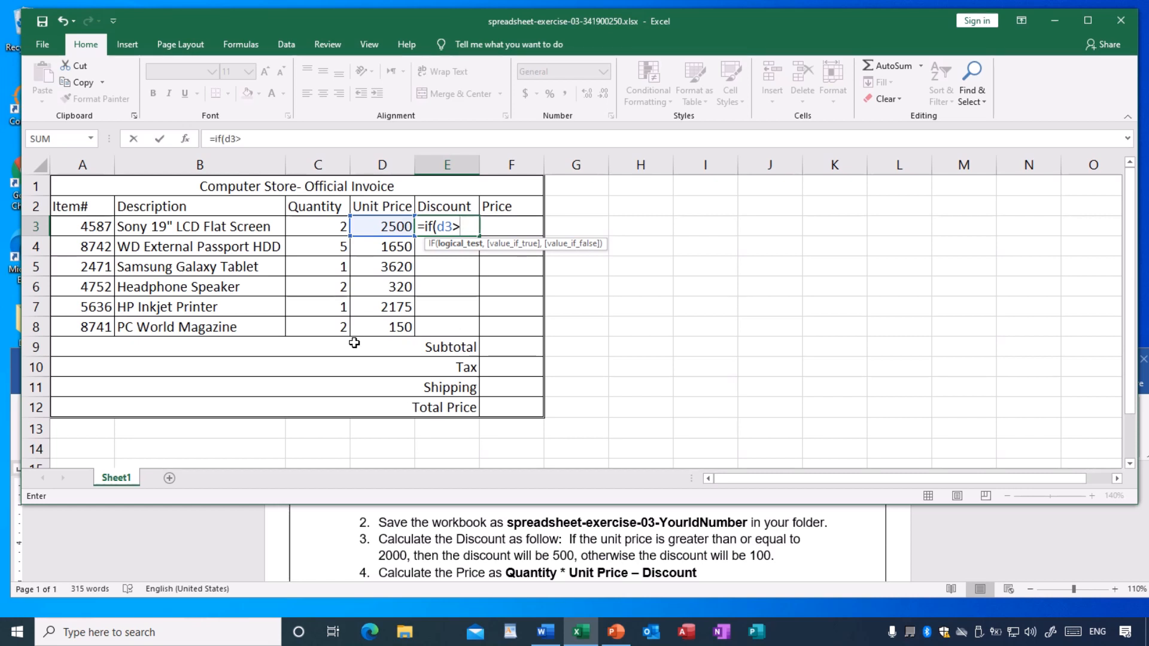
text(=)
text(2000)
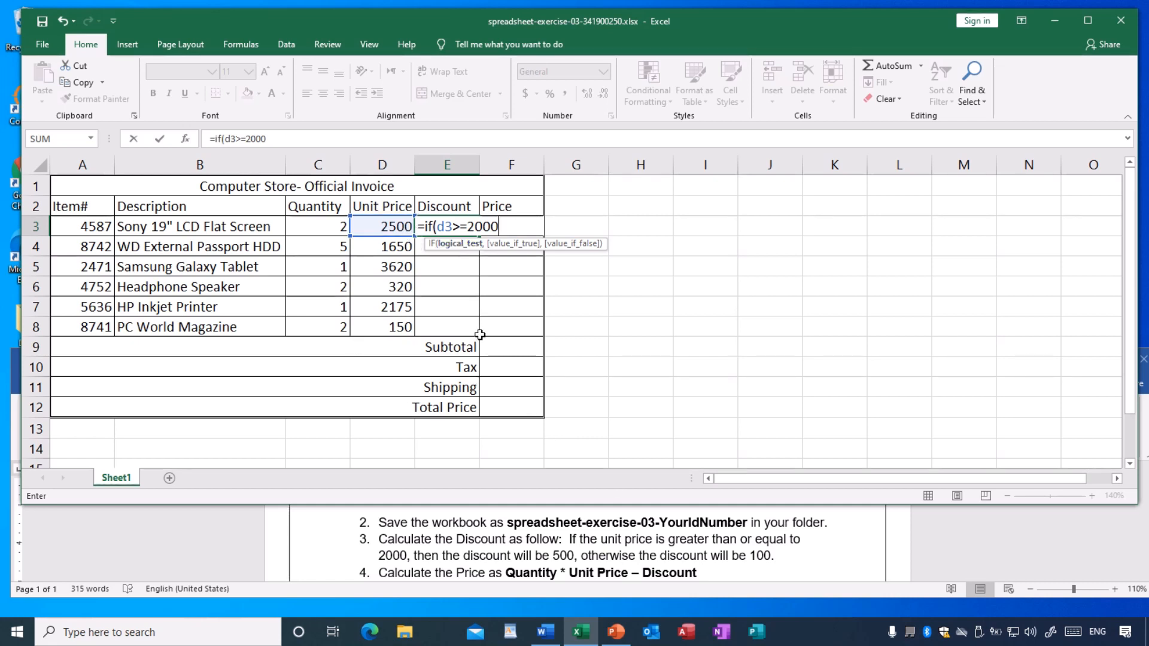
text(,)
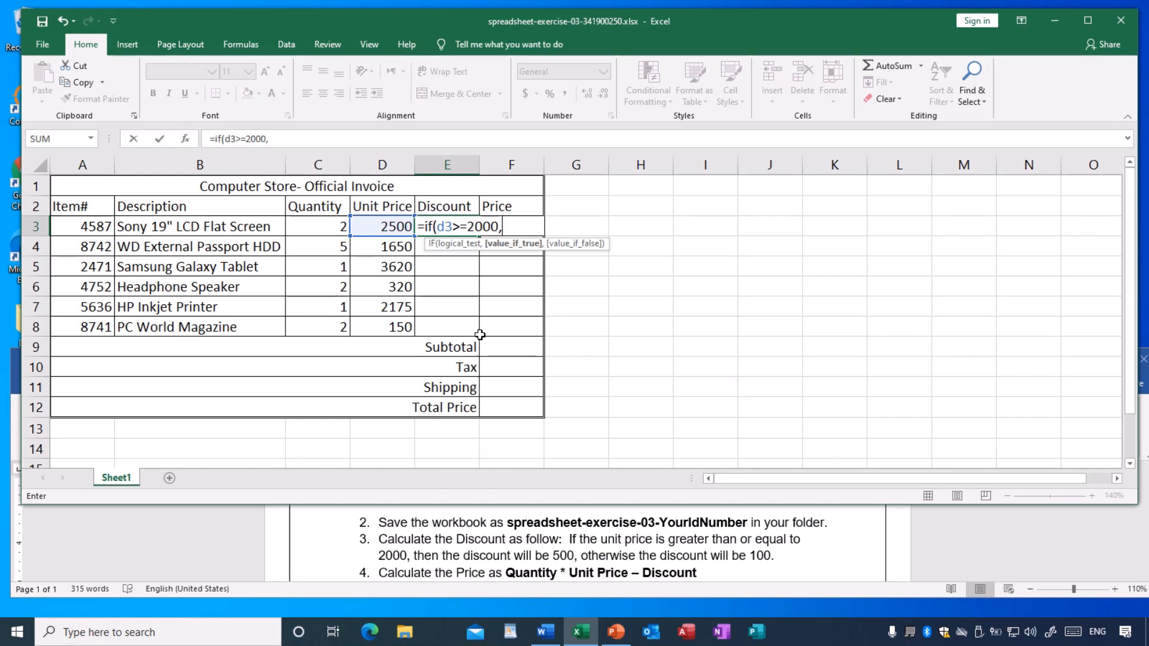
text(500)
text(,1)
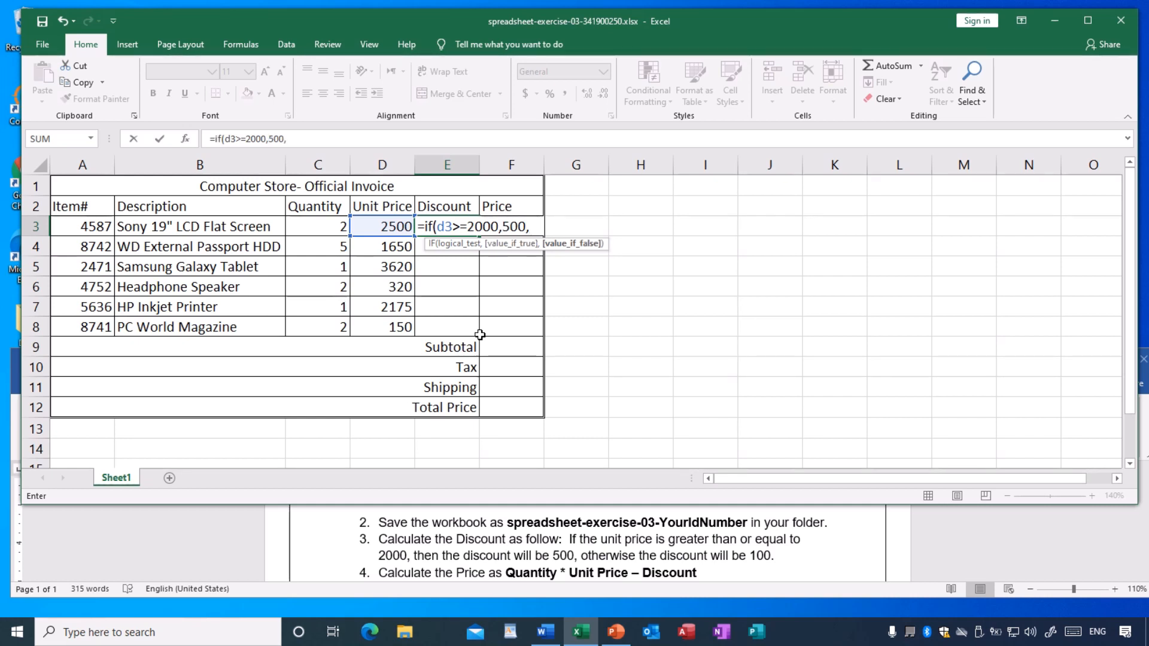
text(00))
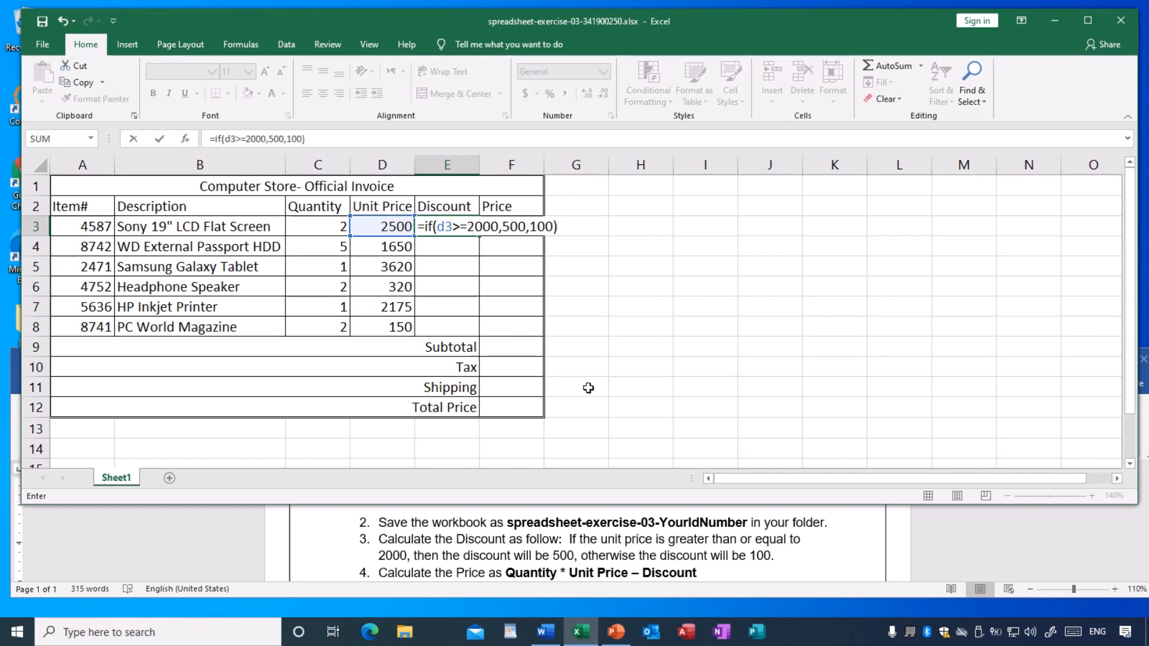
key(Return)
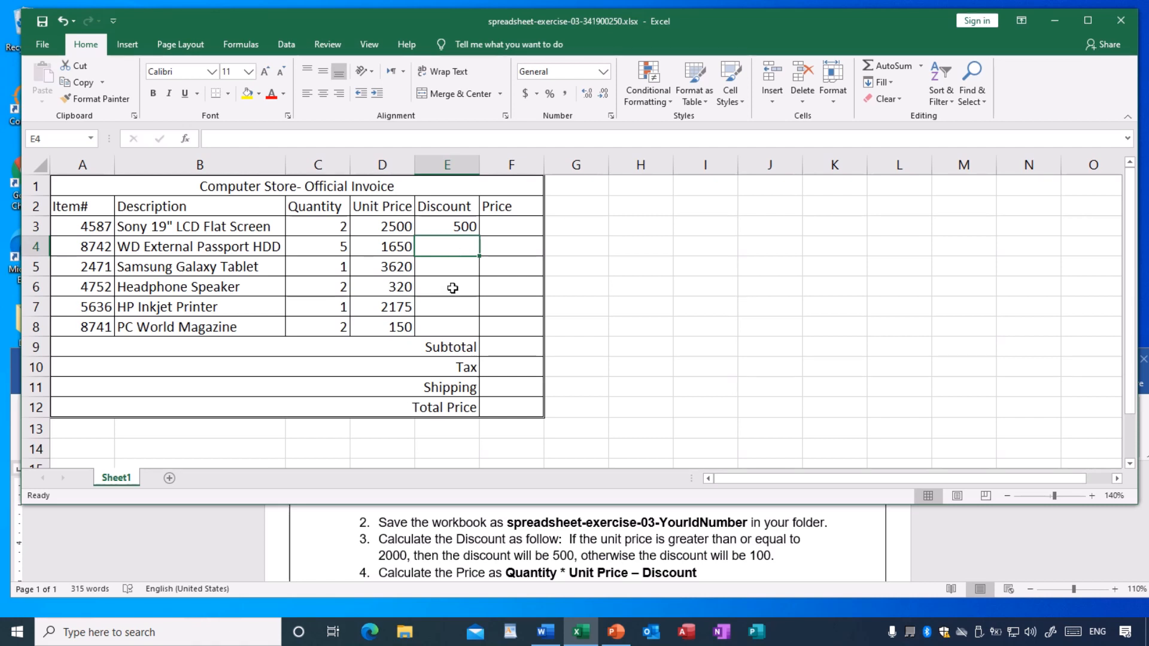
- Fill the discount formula from E3 down through E8 for the remaining invoice items
click(440, 228)
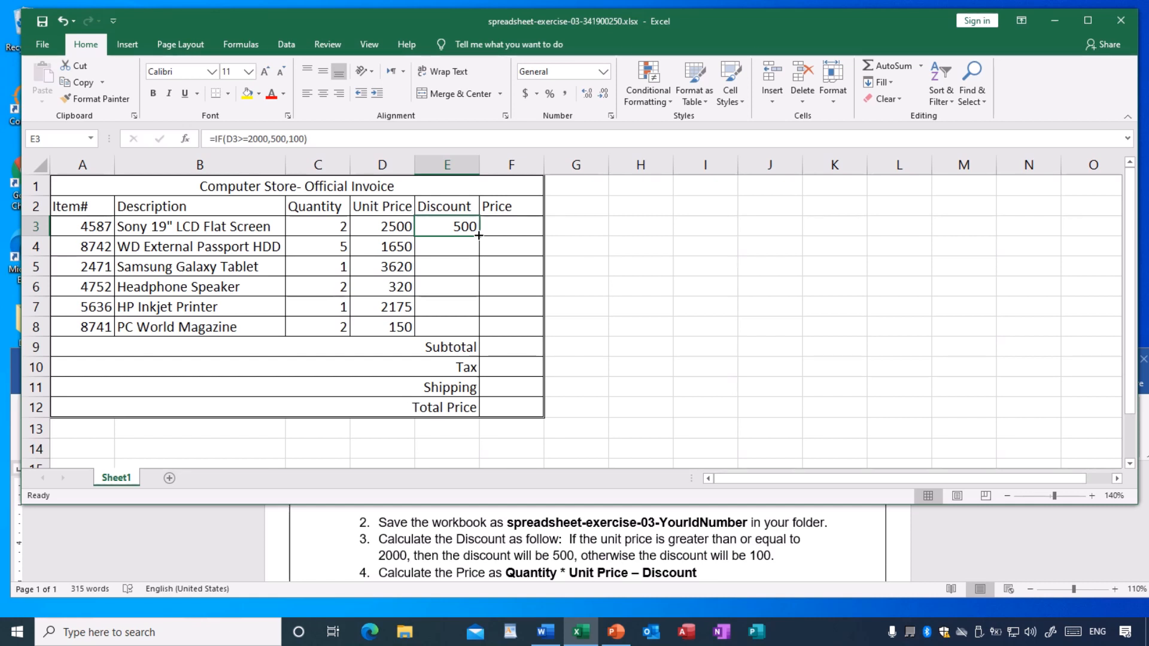
drag(478, 235, 475, 328)
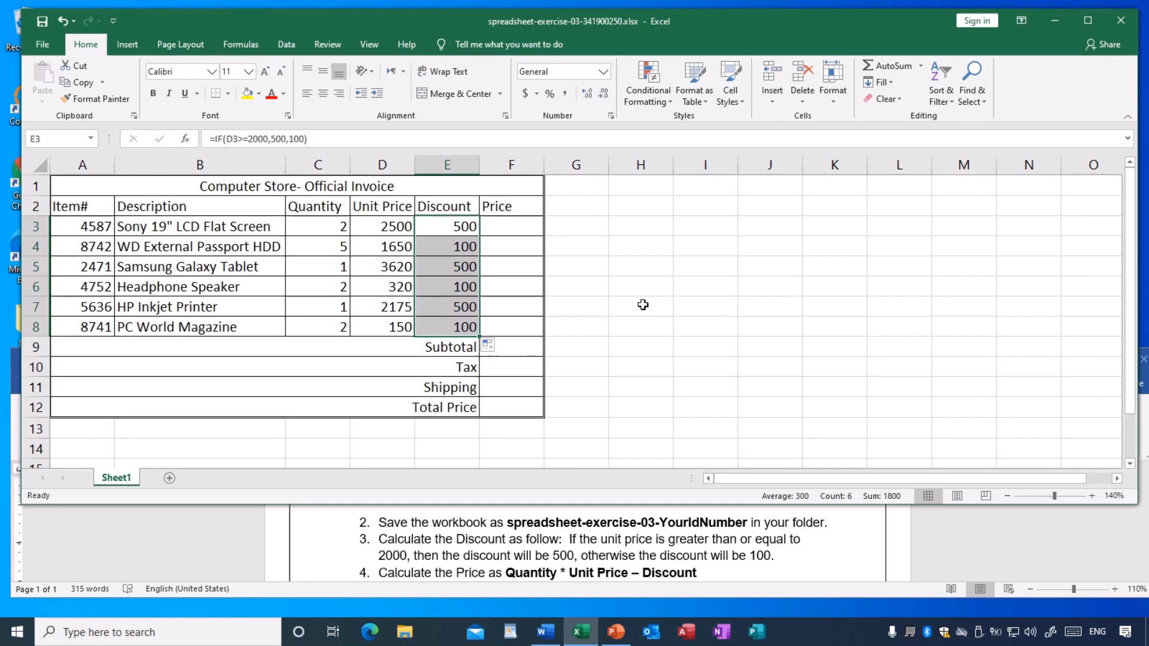
click(643, 304)
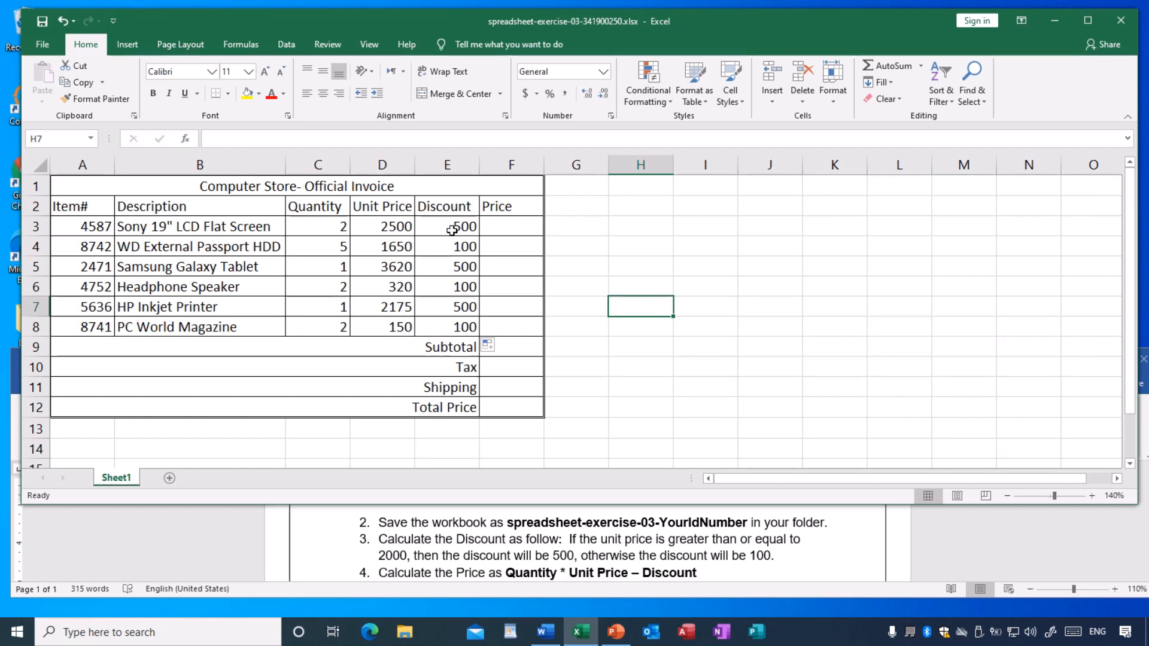
- Enter the formula =C3*D3-E3 in F3 to calculate the first item's price
click(510, 227)
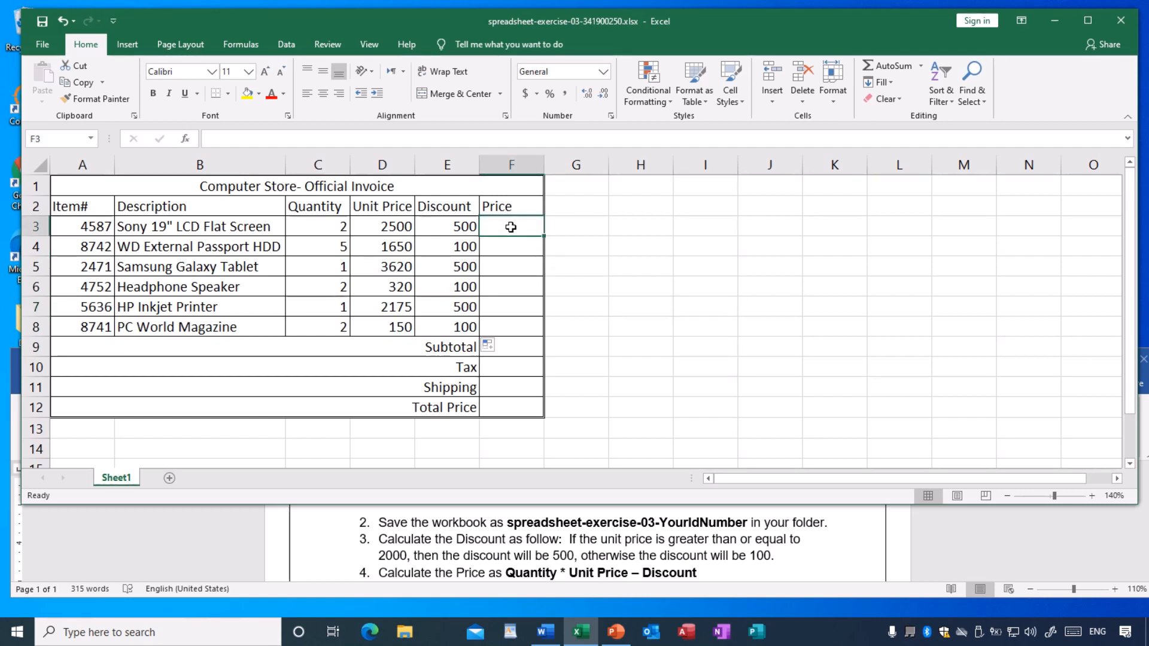
text(=)
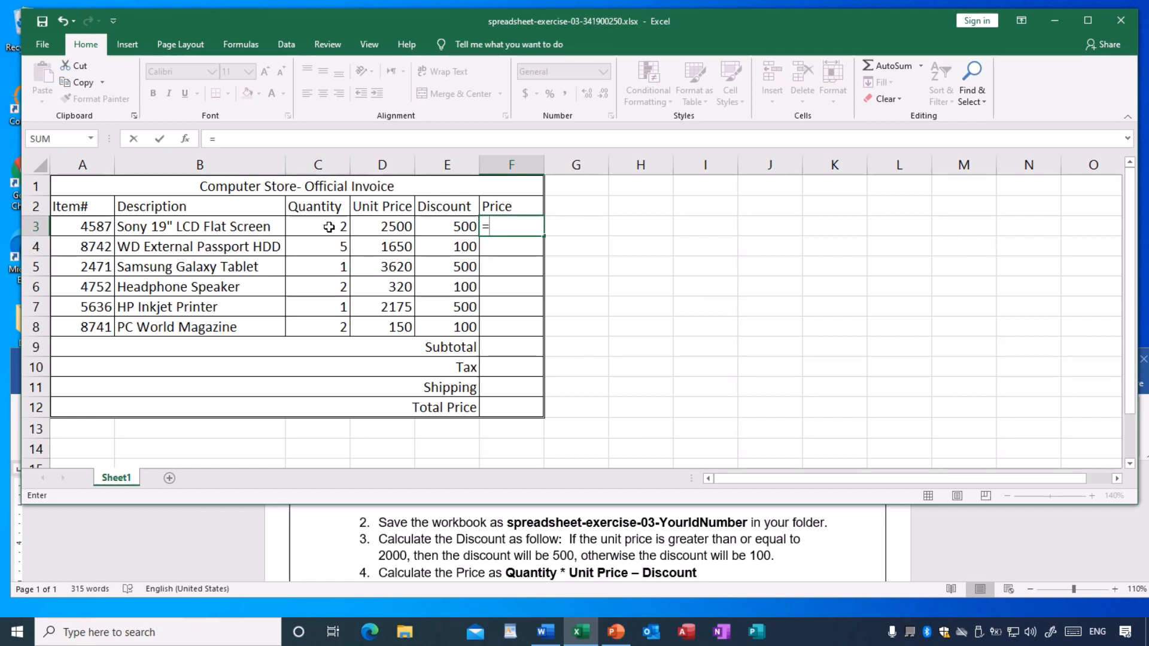
text(c3*)
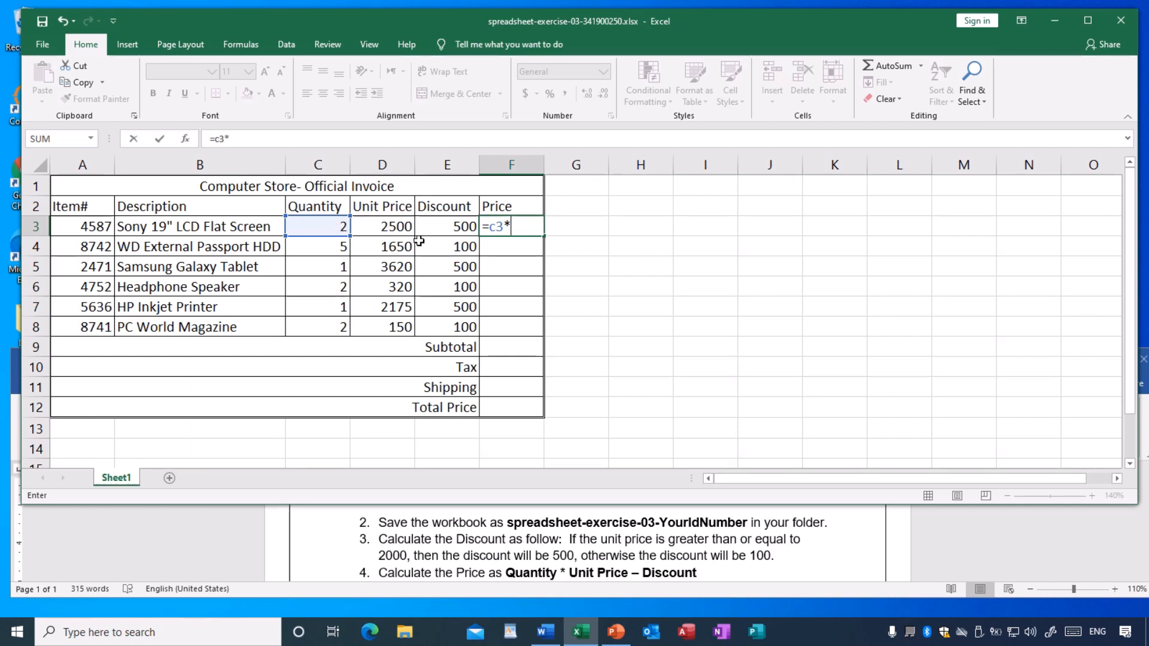
text(d3)
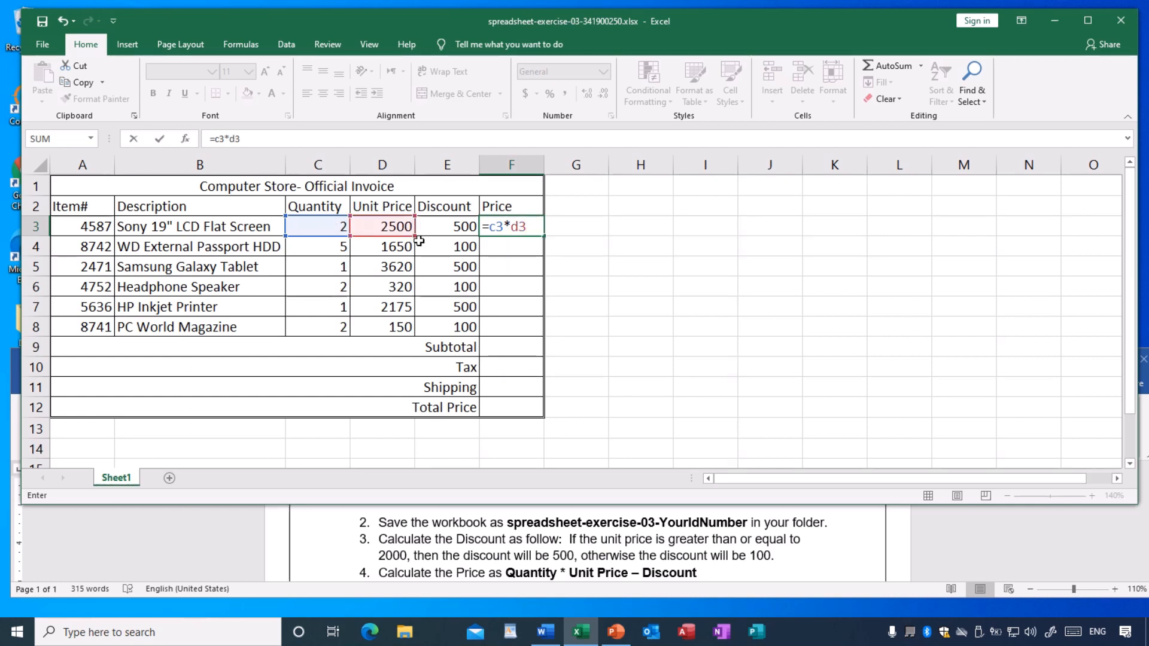
text(-)
text(e3)
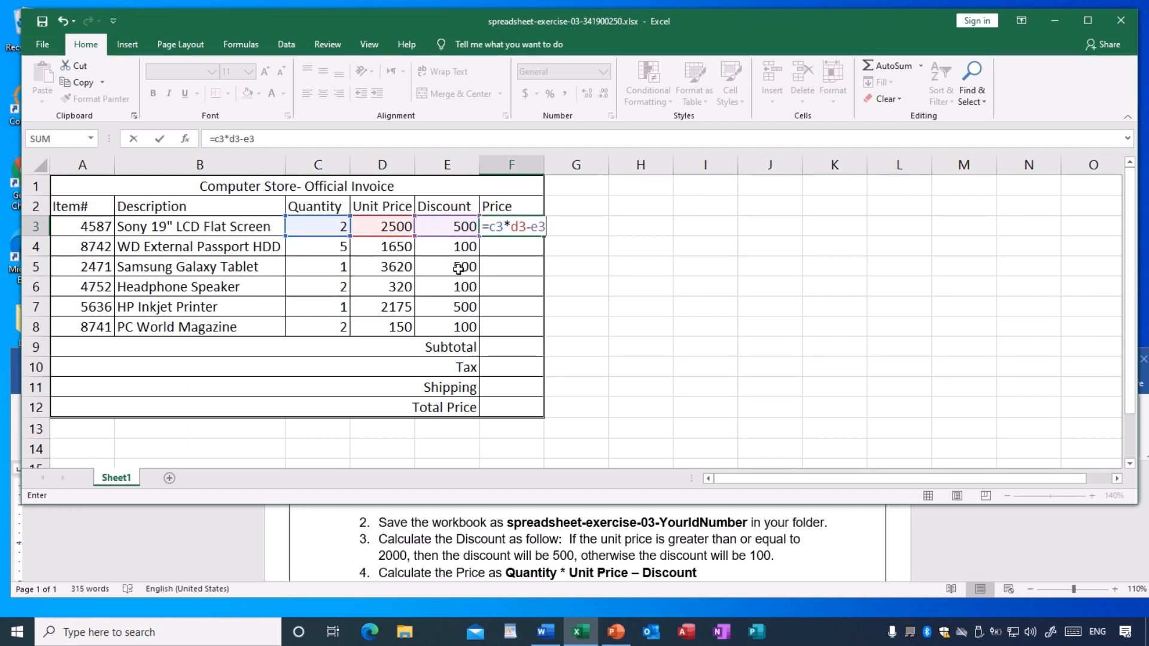
key(Return)
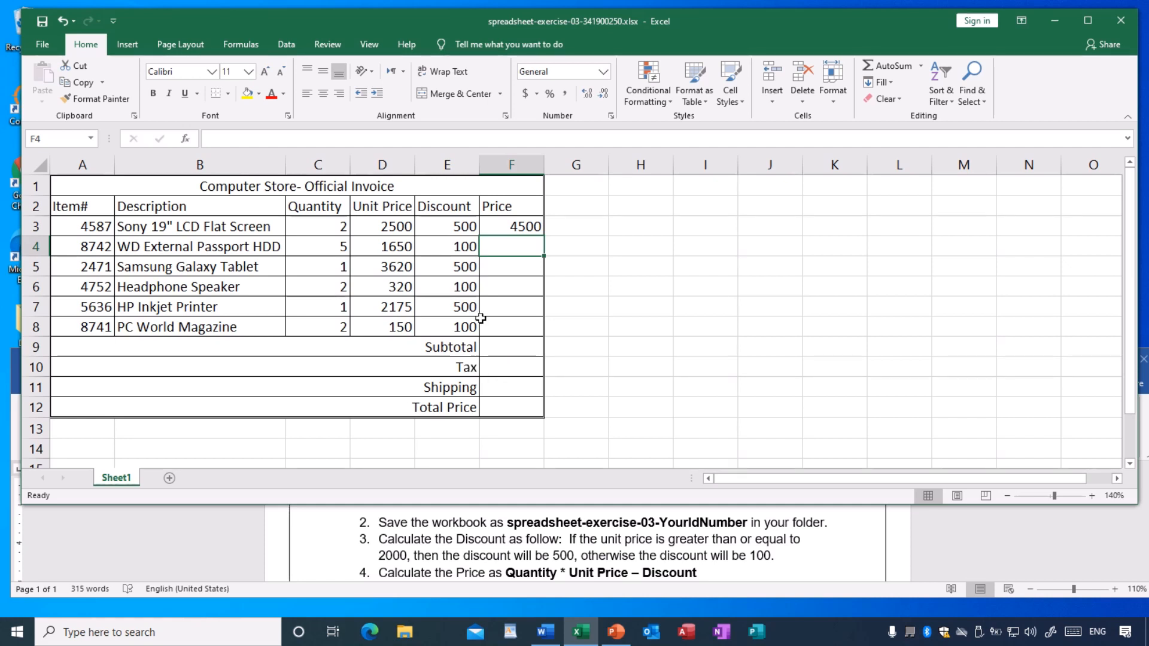
- Fill the price formula from F3 down through F8 and save the workbook
click(509, 226)
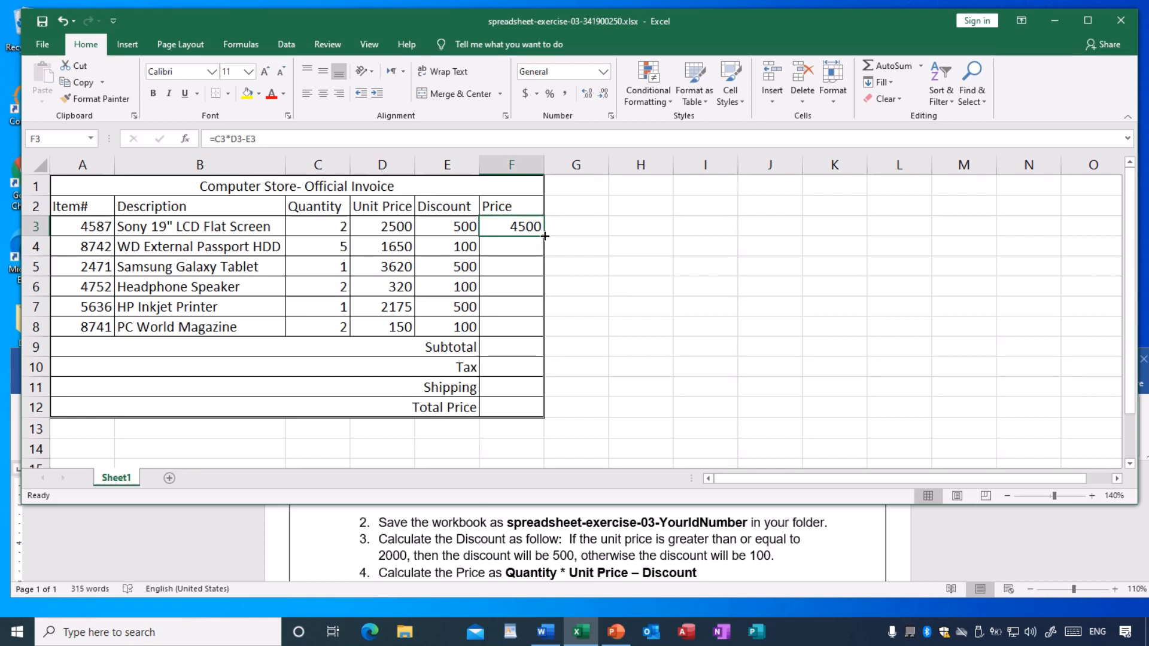
drag(544, 237, 534, 331)
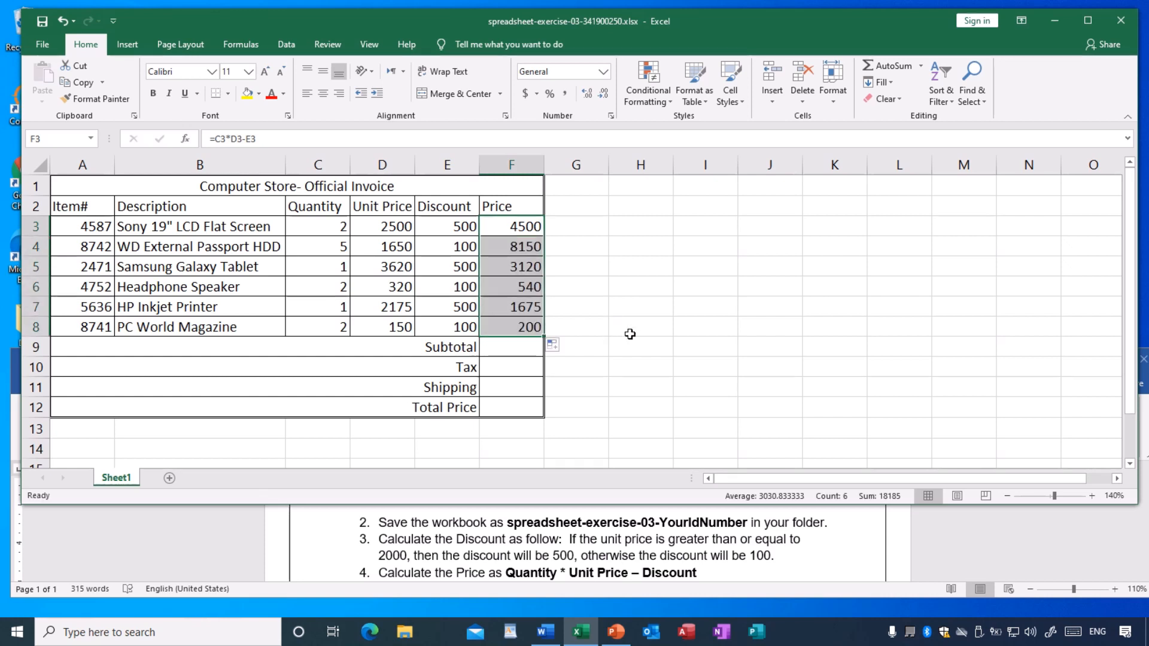
click(708, 322)
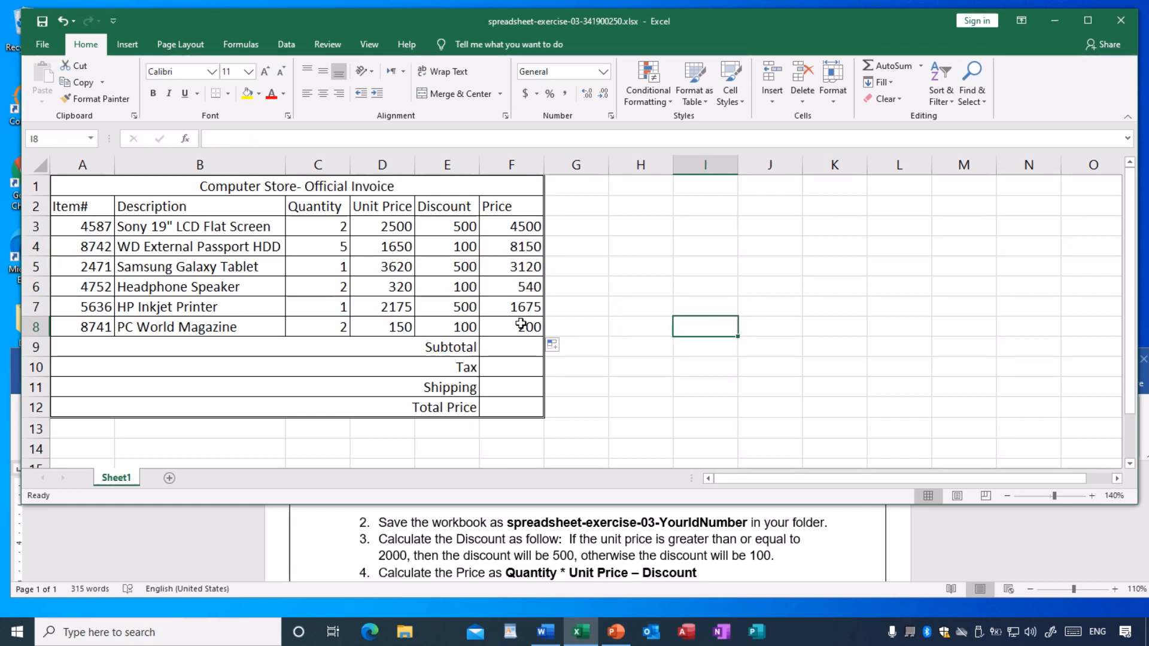
key(ctrl+s)
- Check instruction 5 in the Word exercise and calculate the Subtotal in F9 with =SUM(F3:F8)
scroll(497, 541, down, 1)
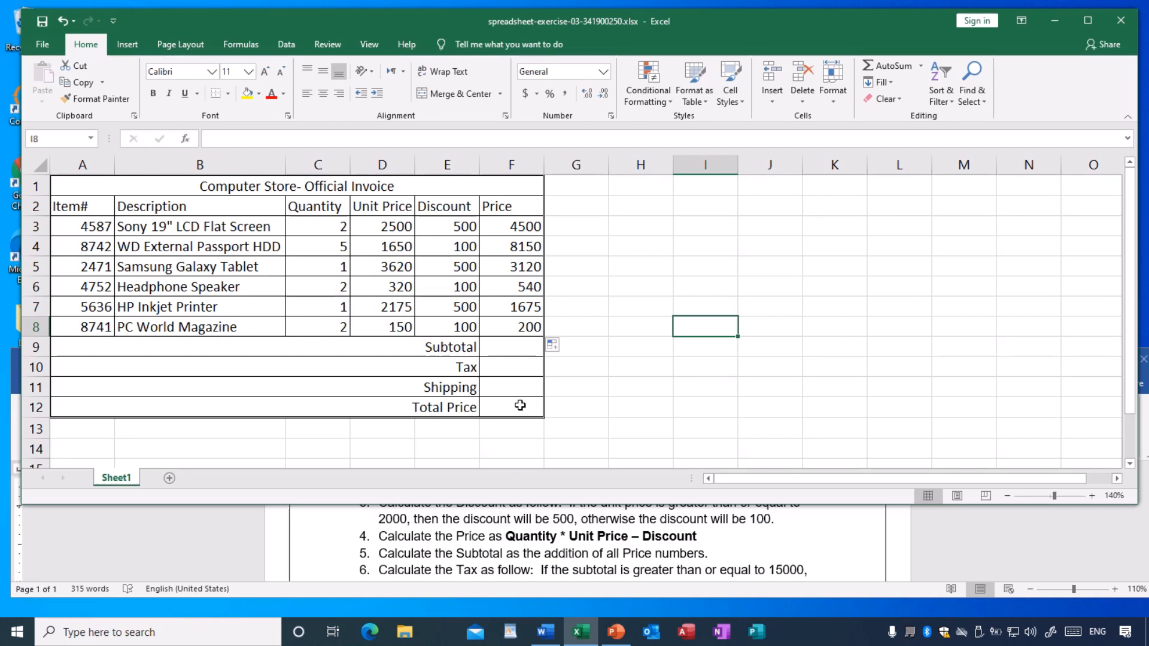
click(497, 347)
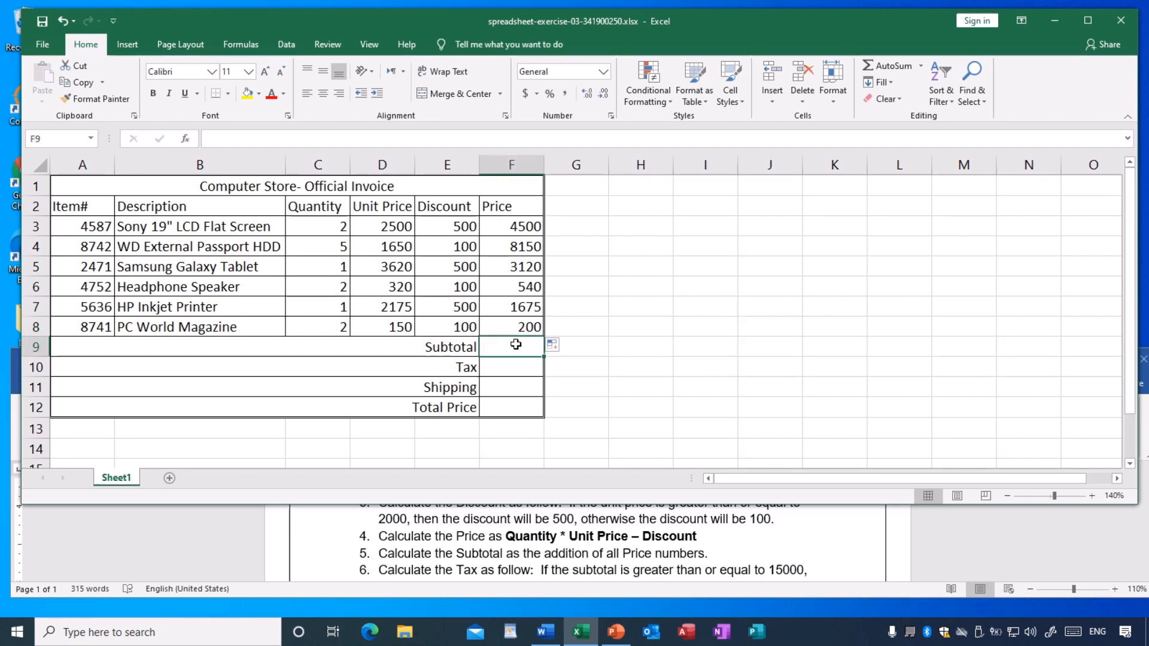
drag(526, 224, 518, 327)
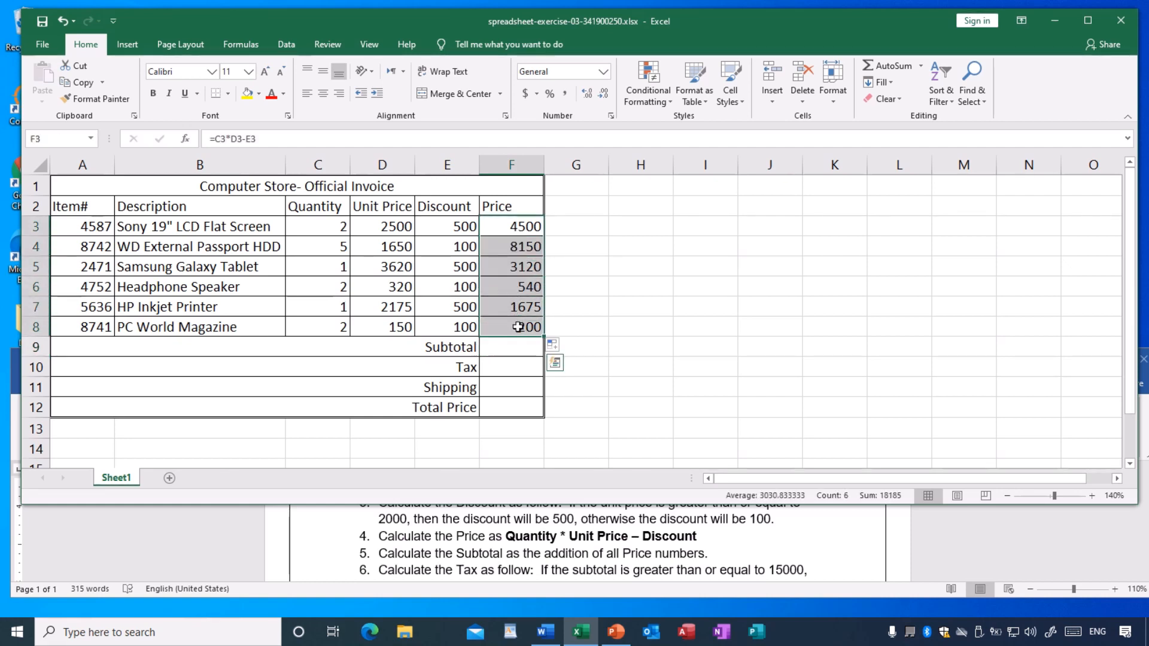
click(498, 348)
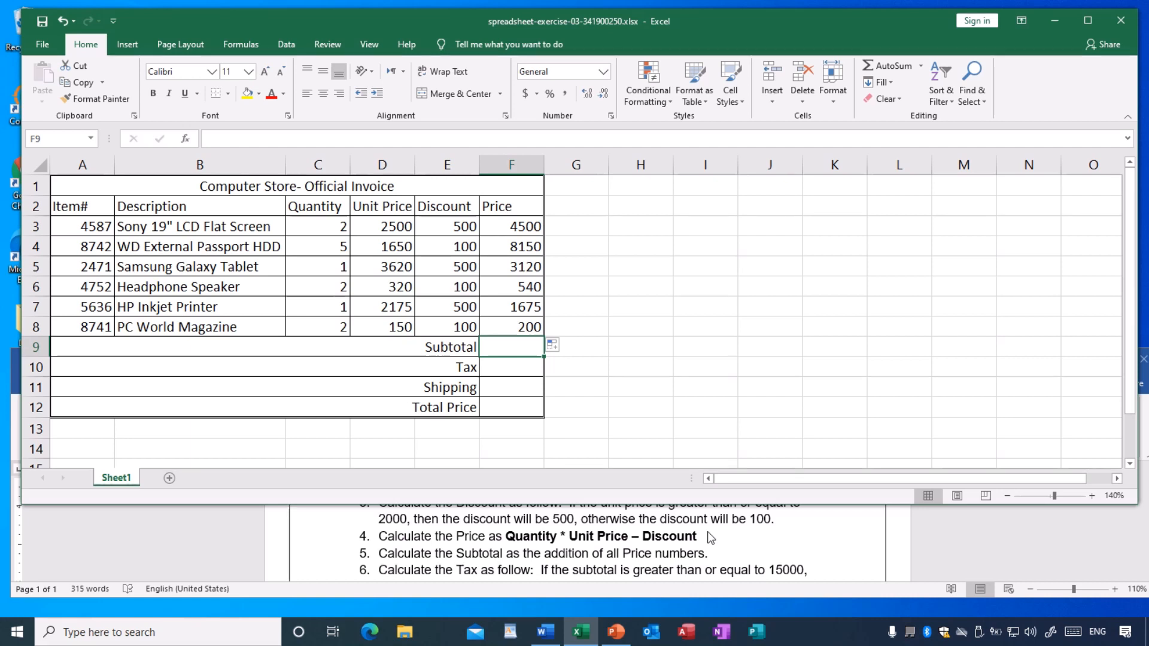
text(=)
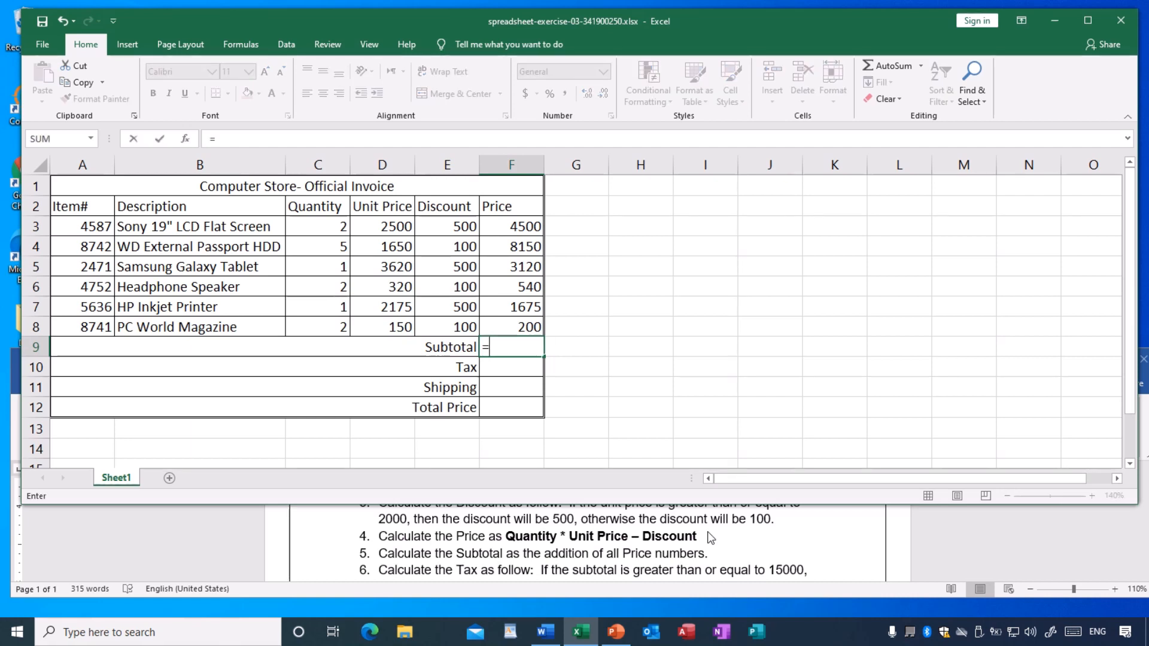
text(sum()
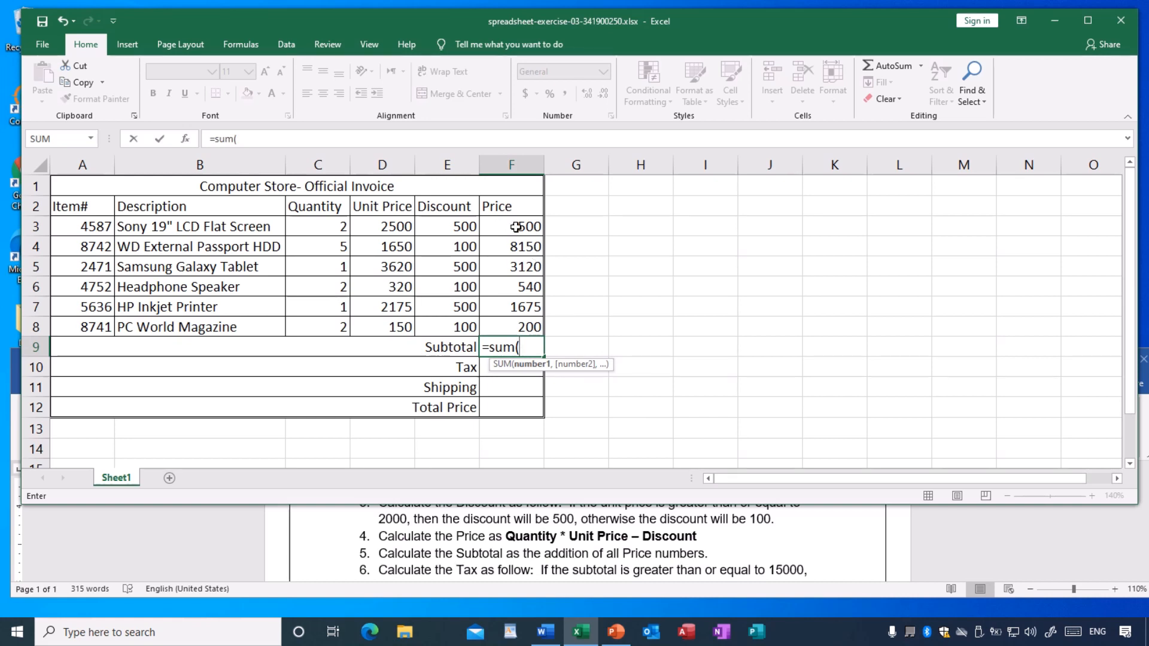
text(f3:)
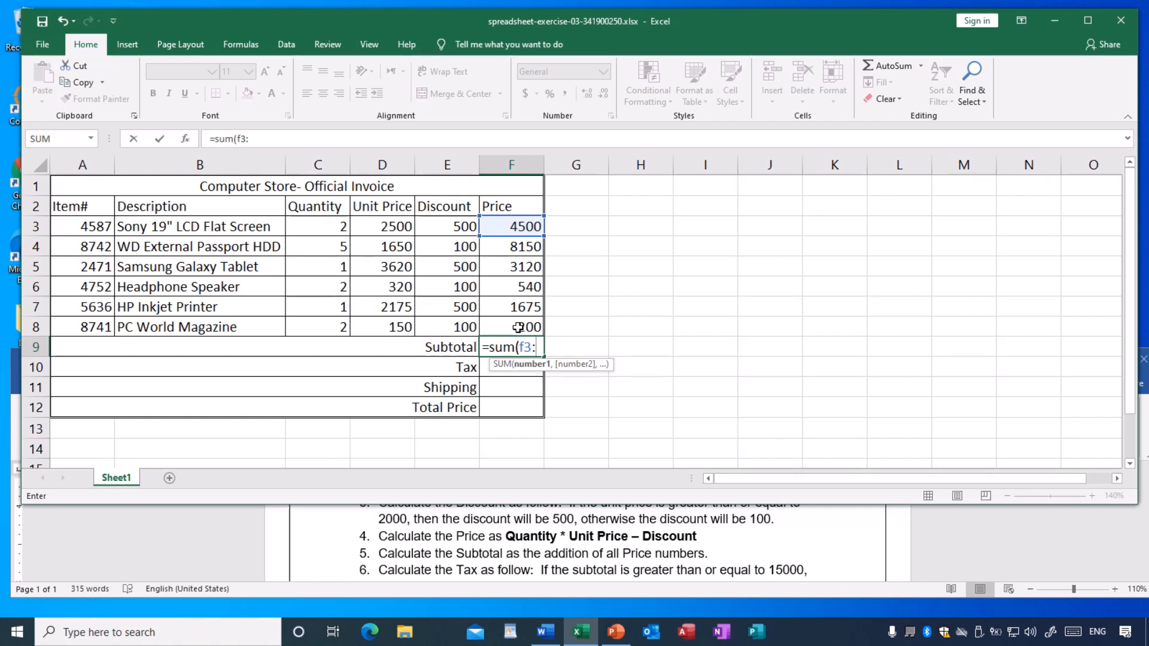
text(f)
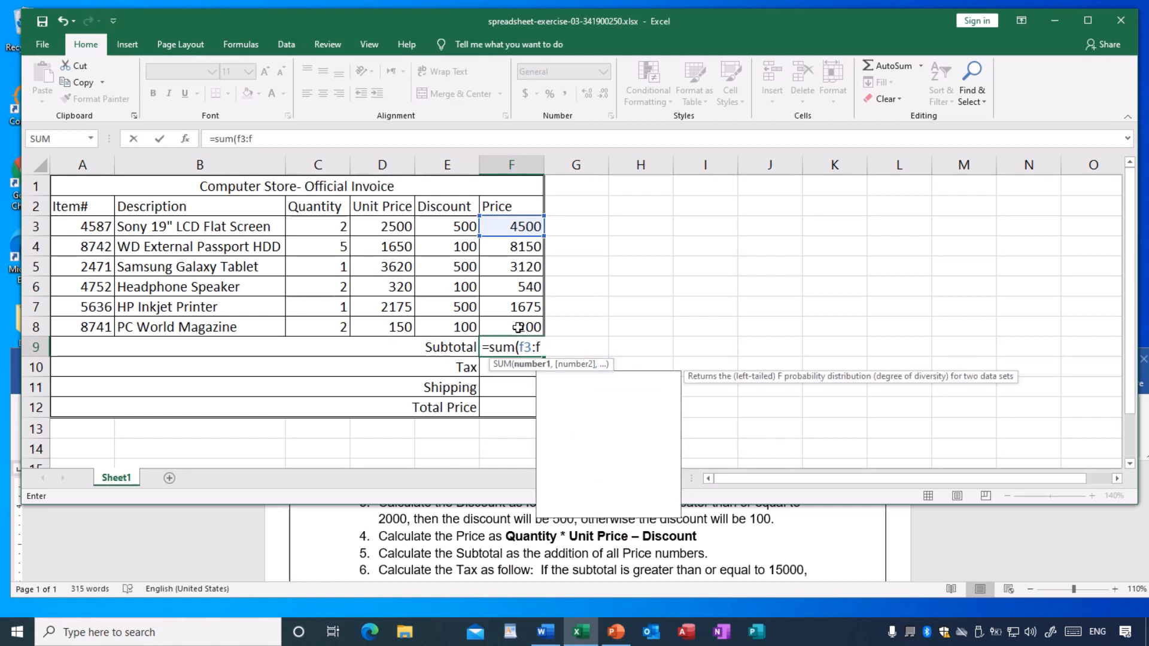
text(8))
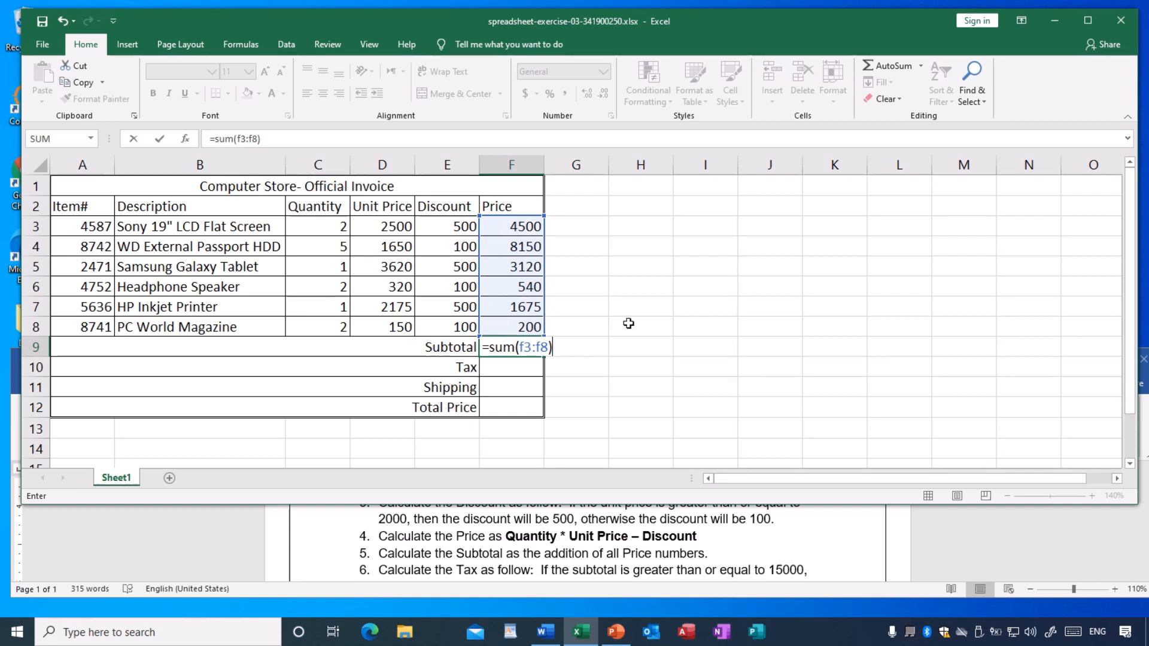
key(Return)
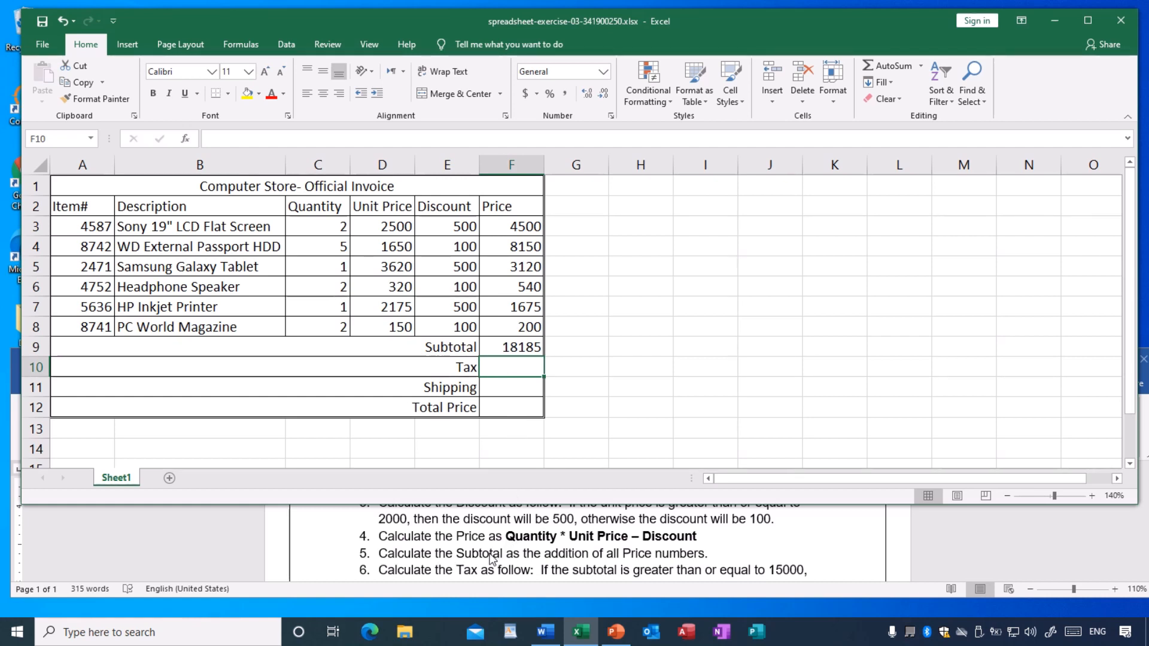
- Check instruction 6 in the Word exercise and calculate the Tax in F10 with =IF(F9>=15000,F9*2.5%,F9*4.5%)
scroll(489, 554, down, 1)
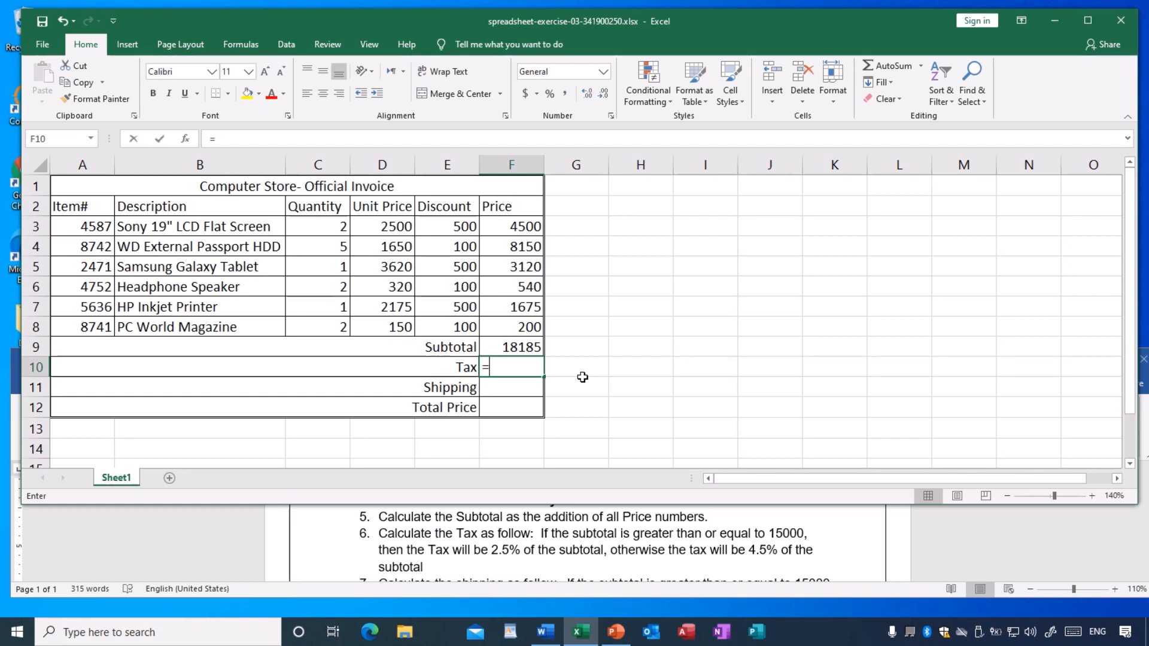
text(=if()
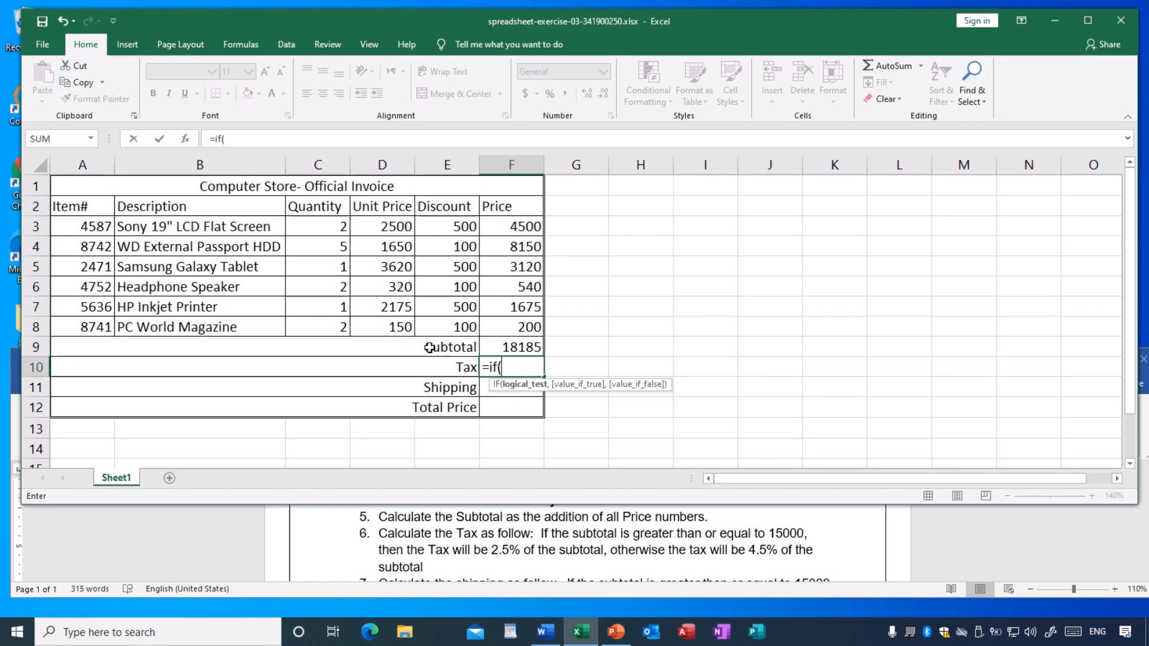
text(f9)
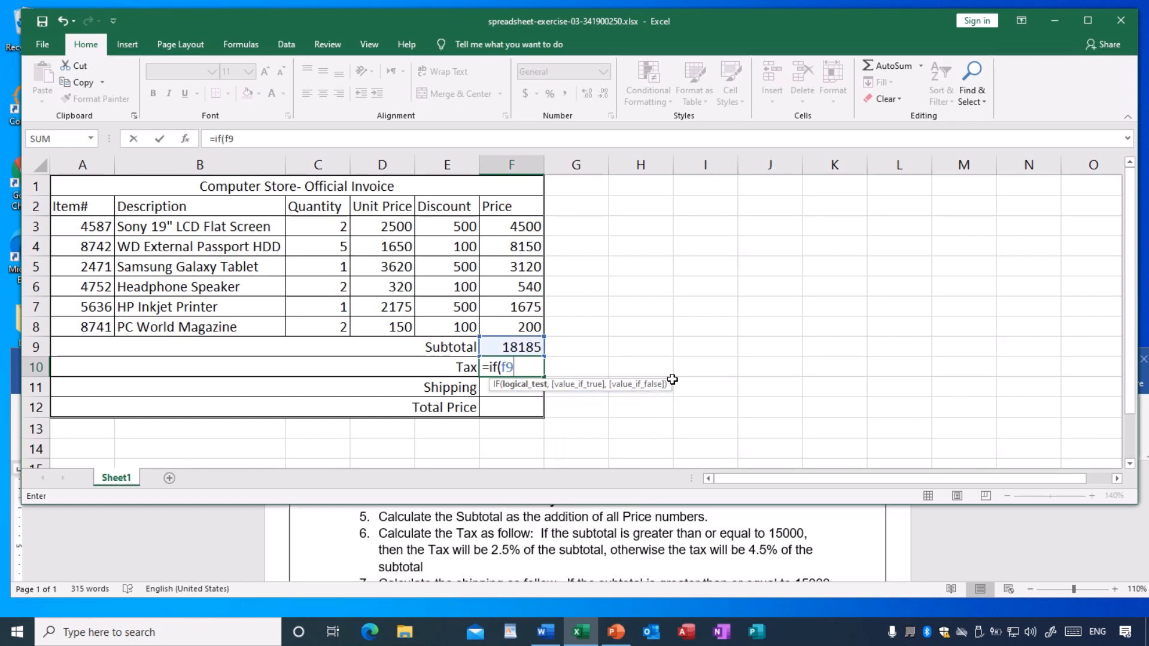
text(>=1)
text(5000)
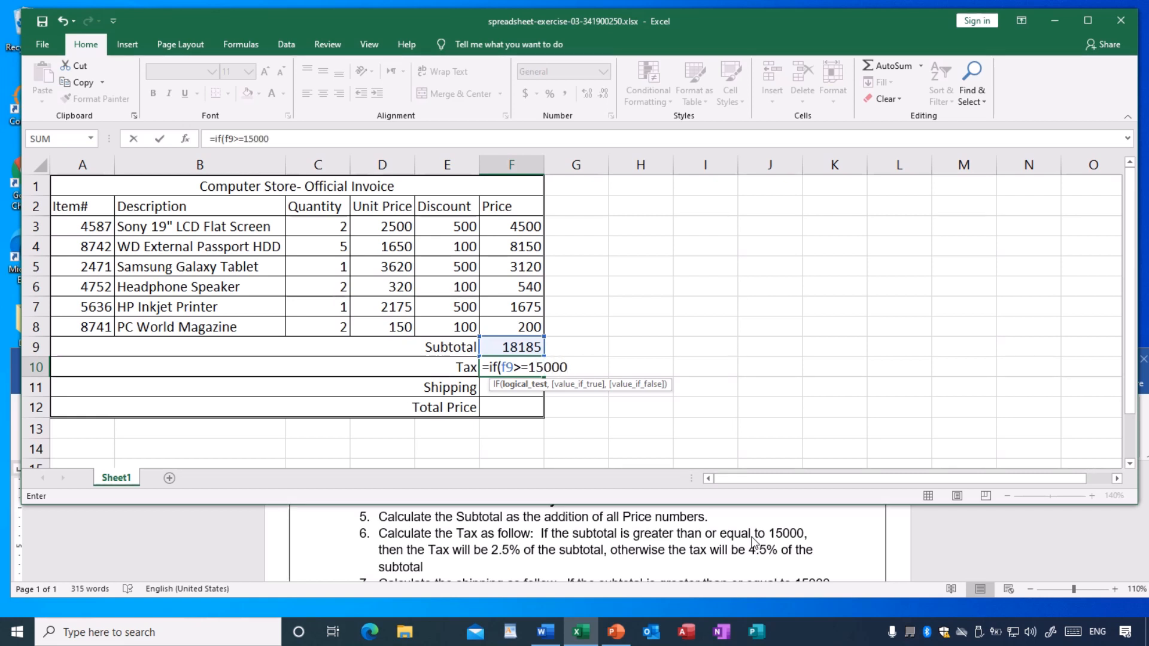
text(,)
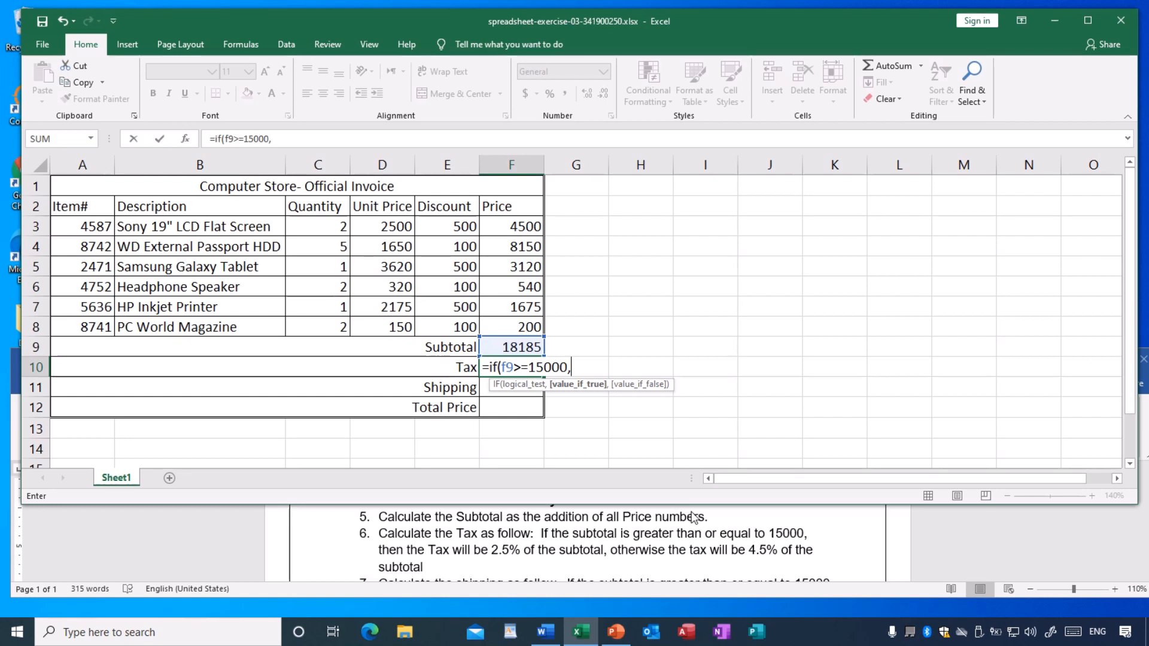
text(f)
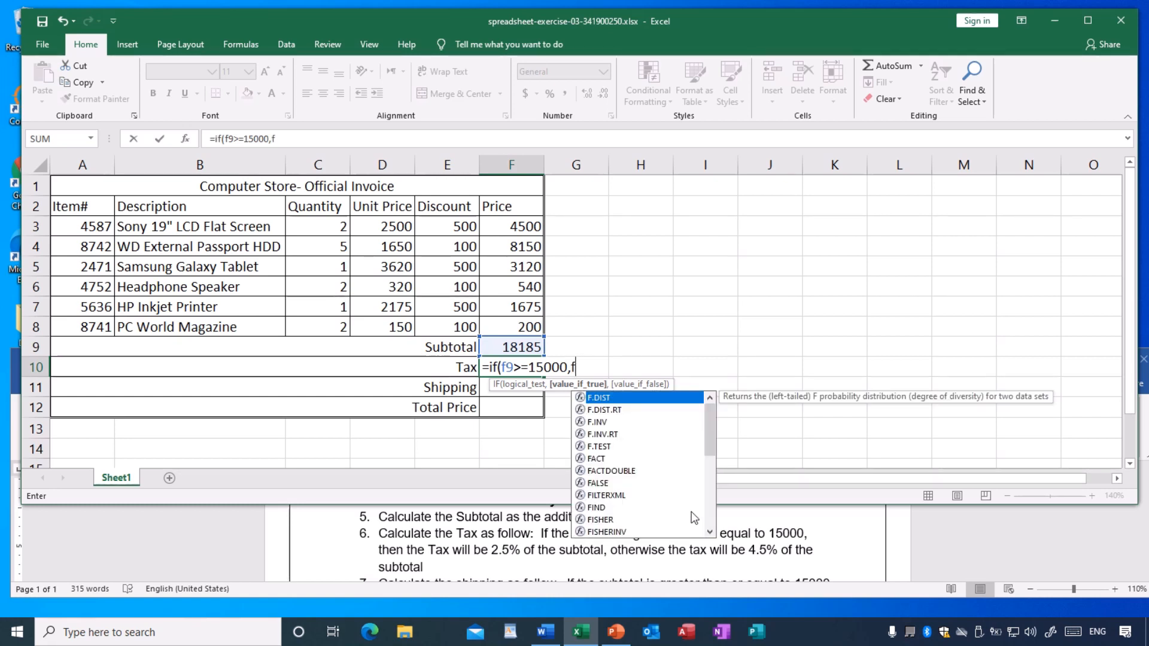
text(9*)
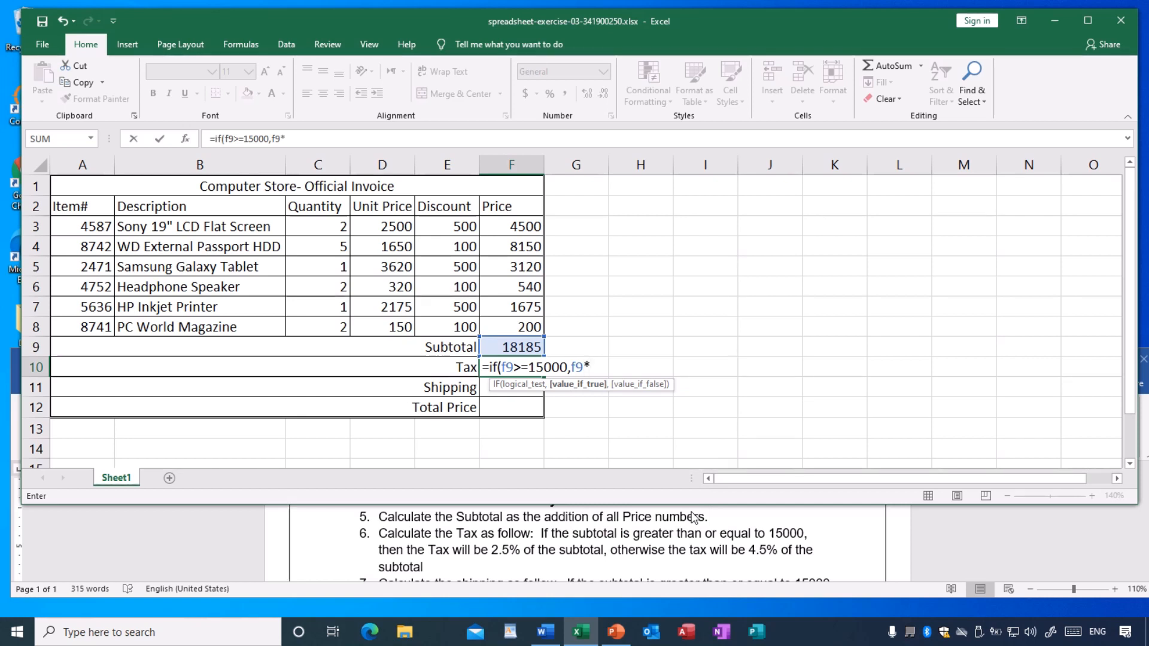
text(2.5%,)
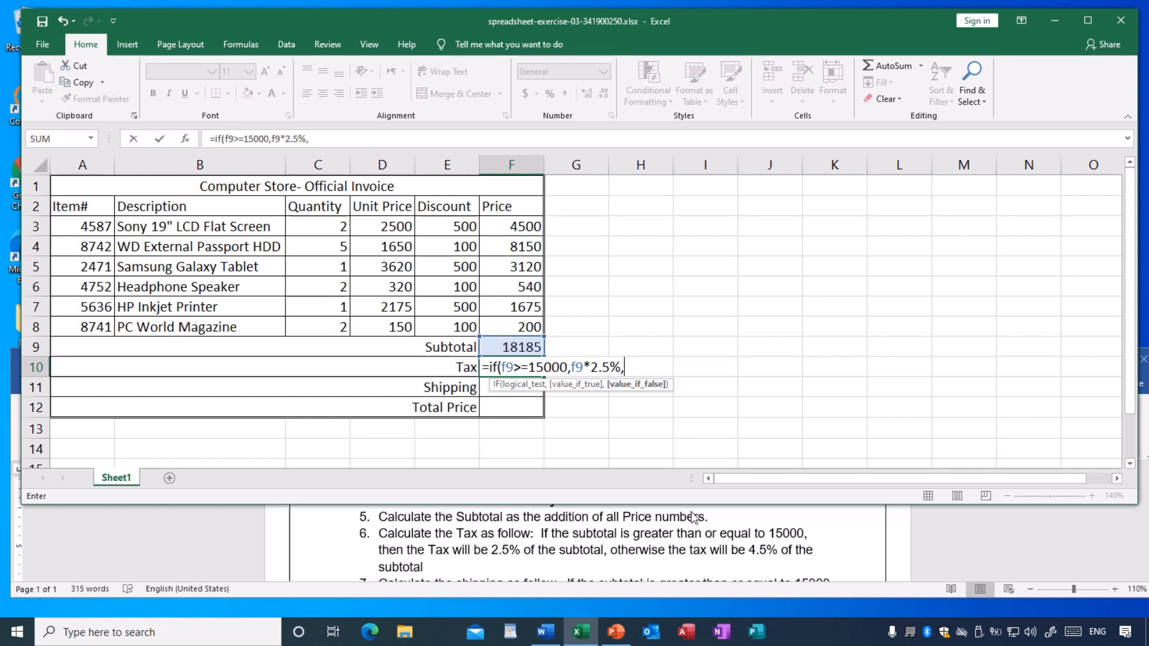
text(f)
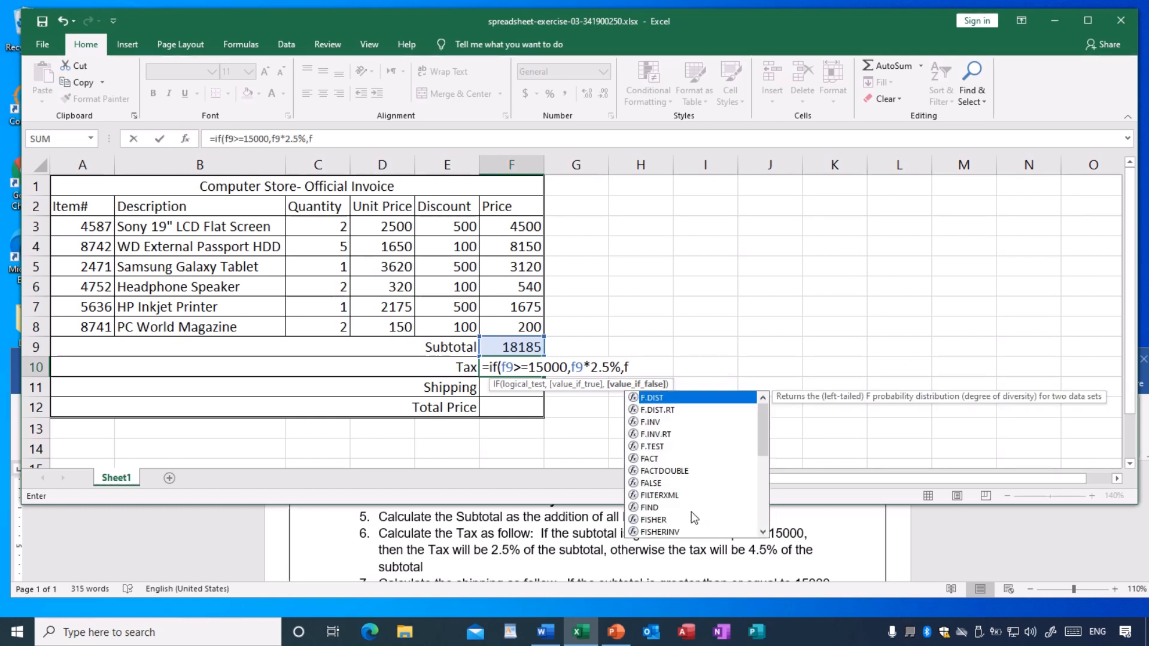
text(9*)
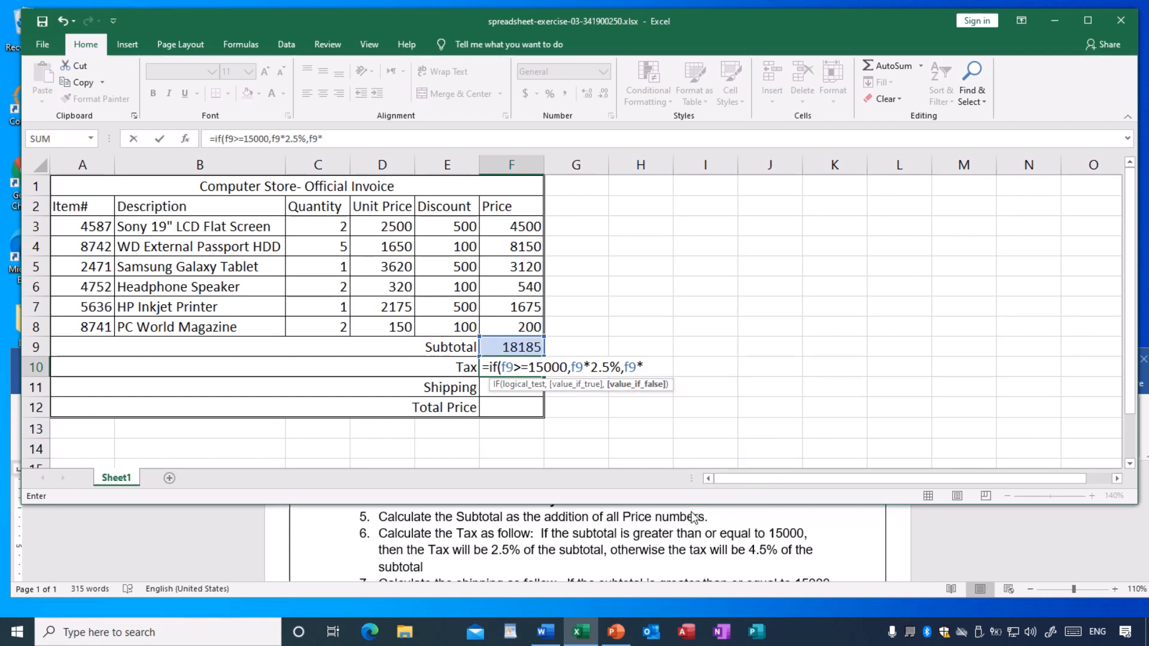
text(4.5%))
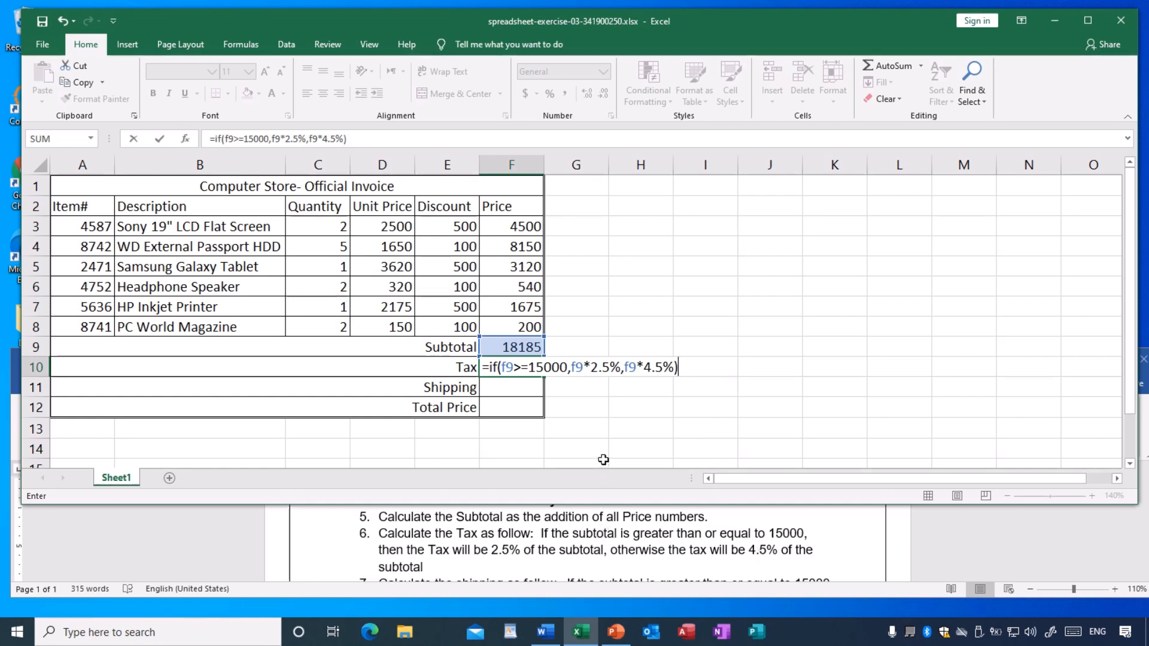
key(Return)
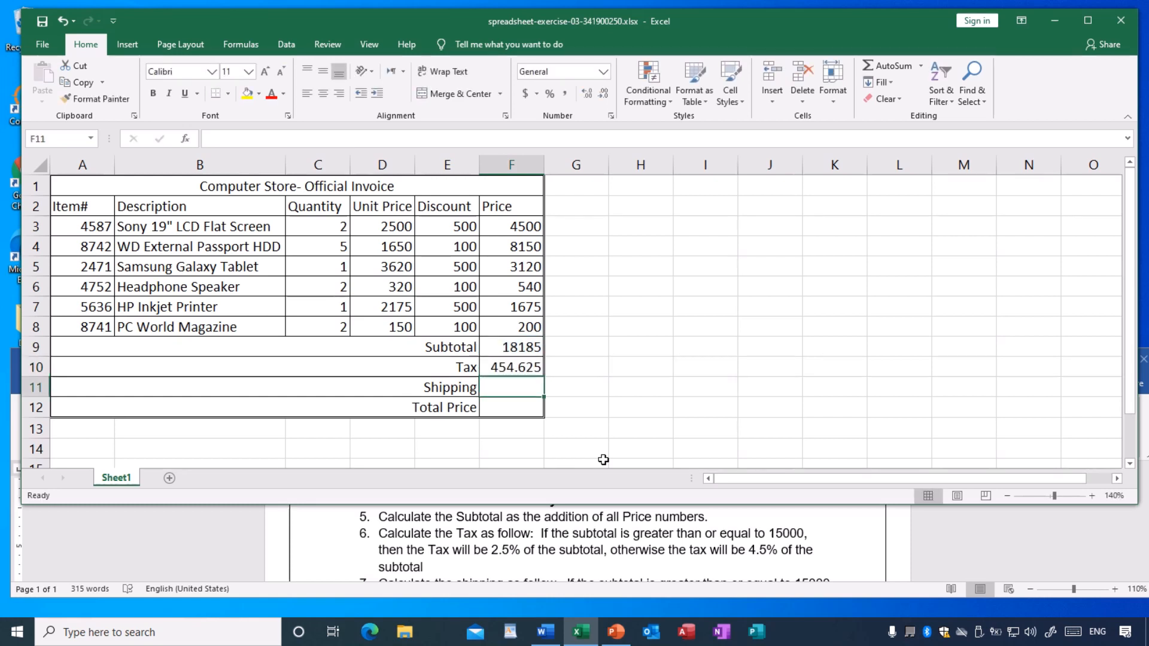
- Review the Tax formula in F10 against the Subtotal in F9 and save the workbook
click(499, 369)
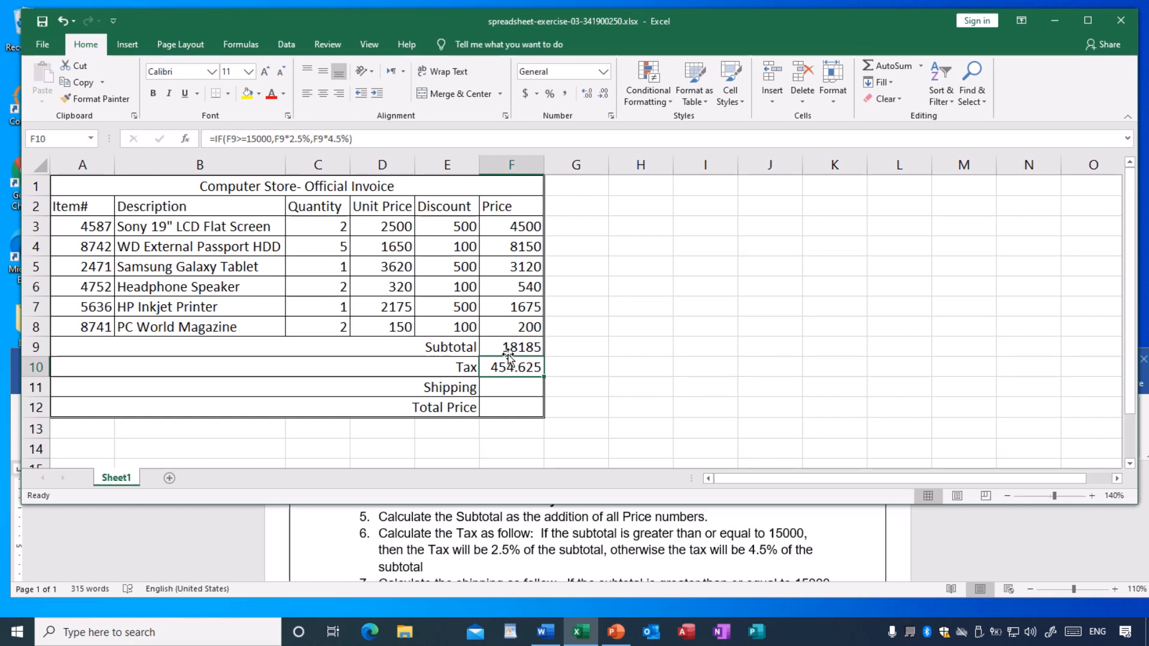
click(507, 350)
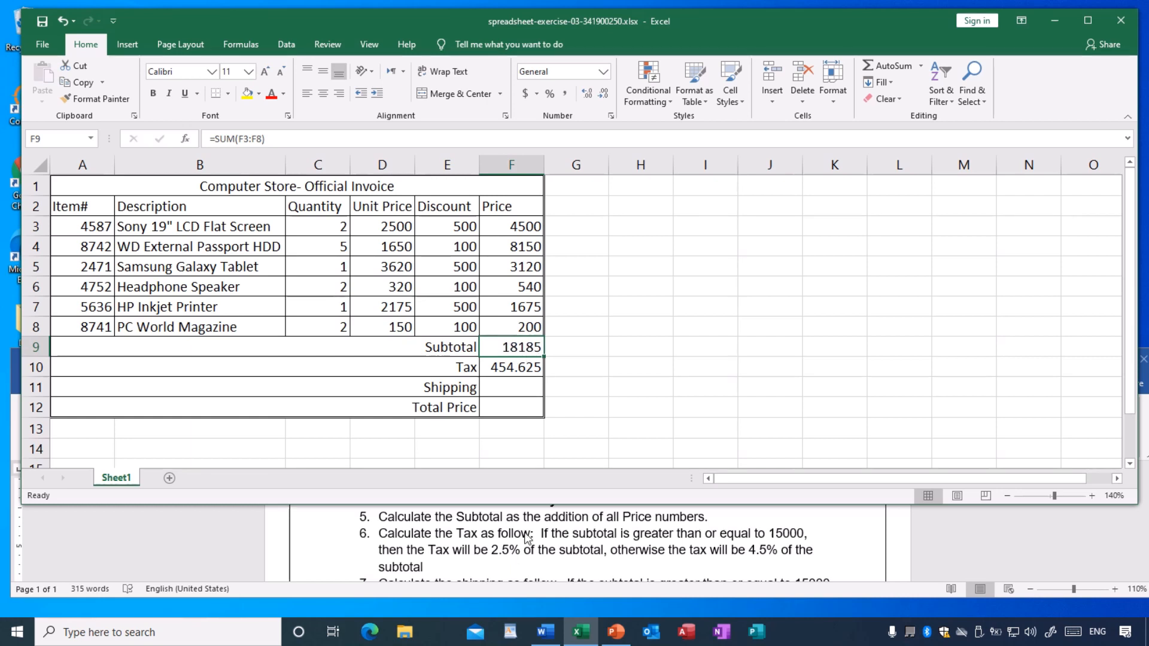
click(510, 370)
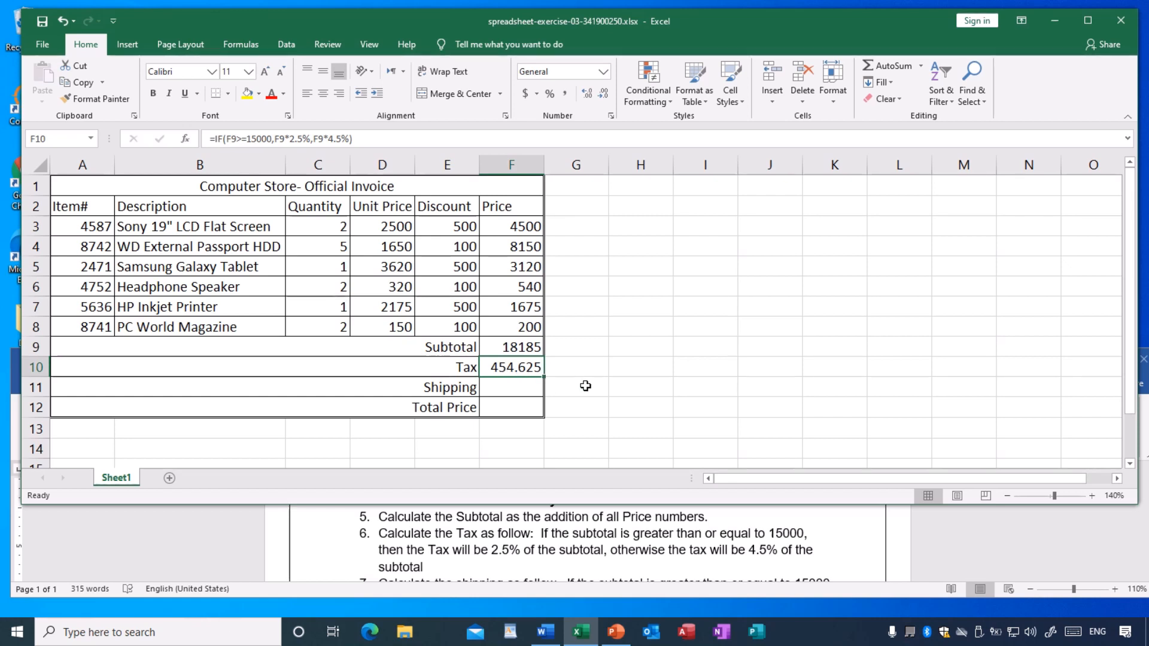
click(44, 22)
- Check instruction 7 in the Word exercise and write the Shipping formula =IF(F9>=15000,650,900) in F11
click(495, 387)
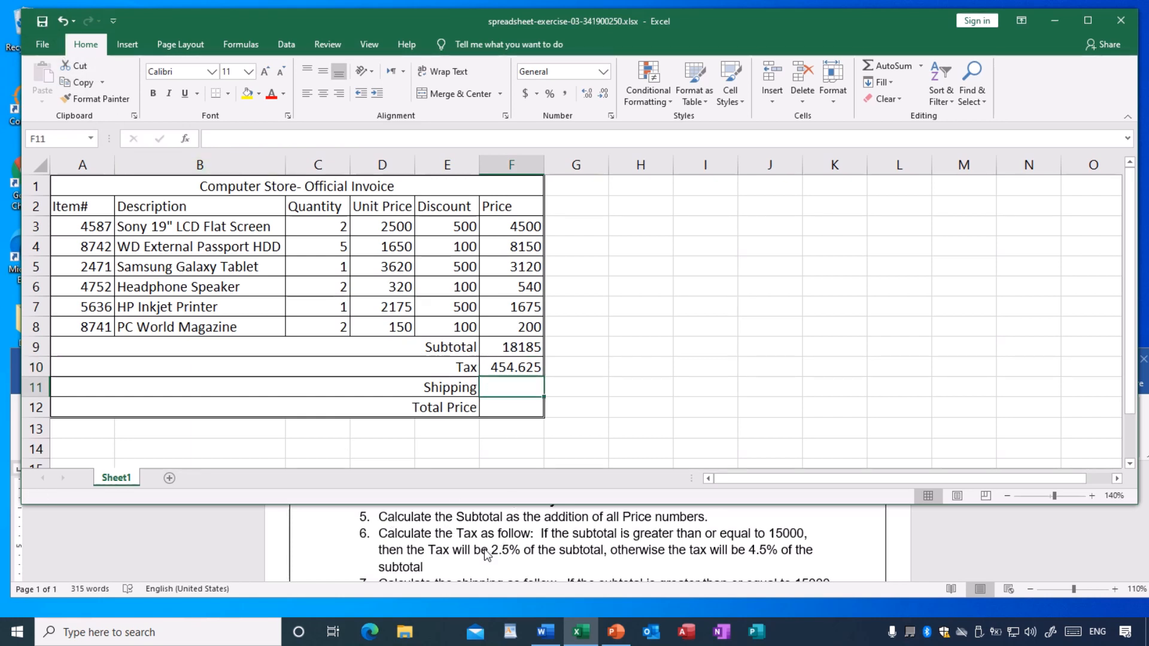
scroll(486, 556, down, 1)
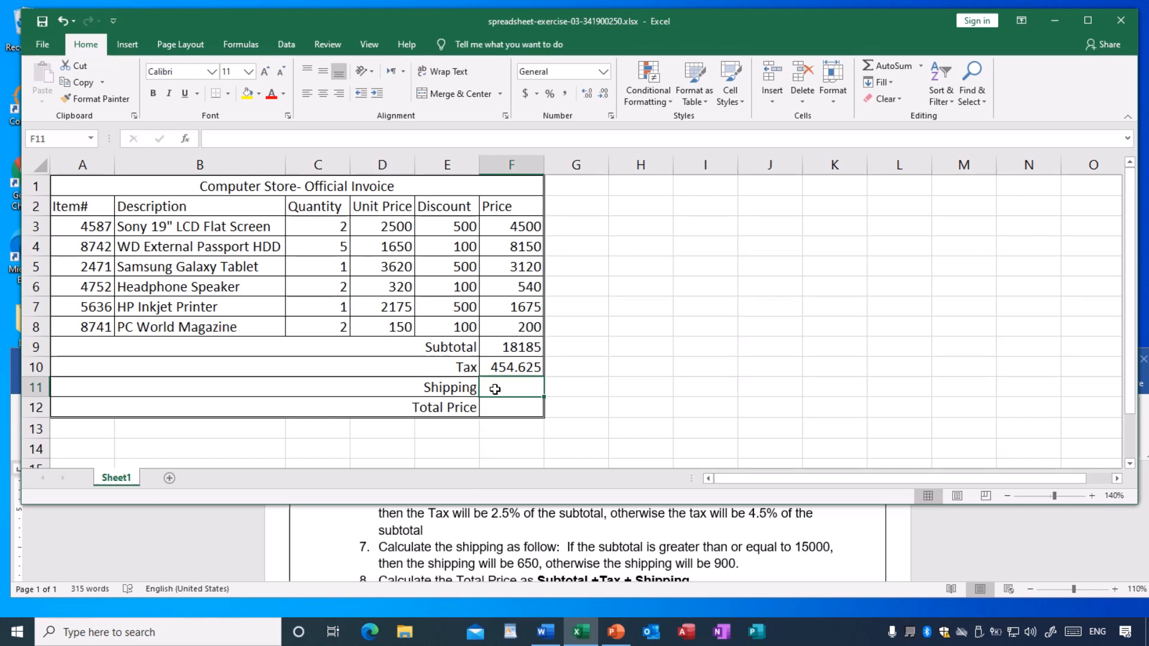
text(=)
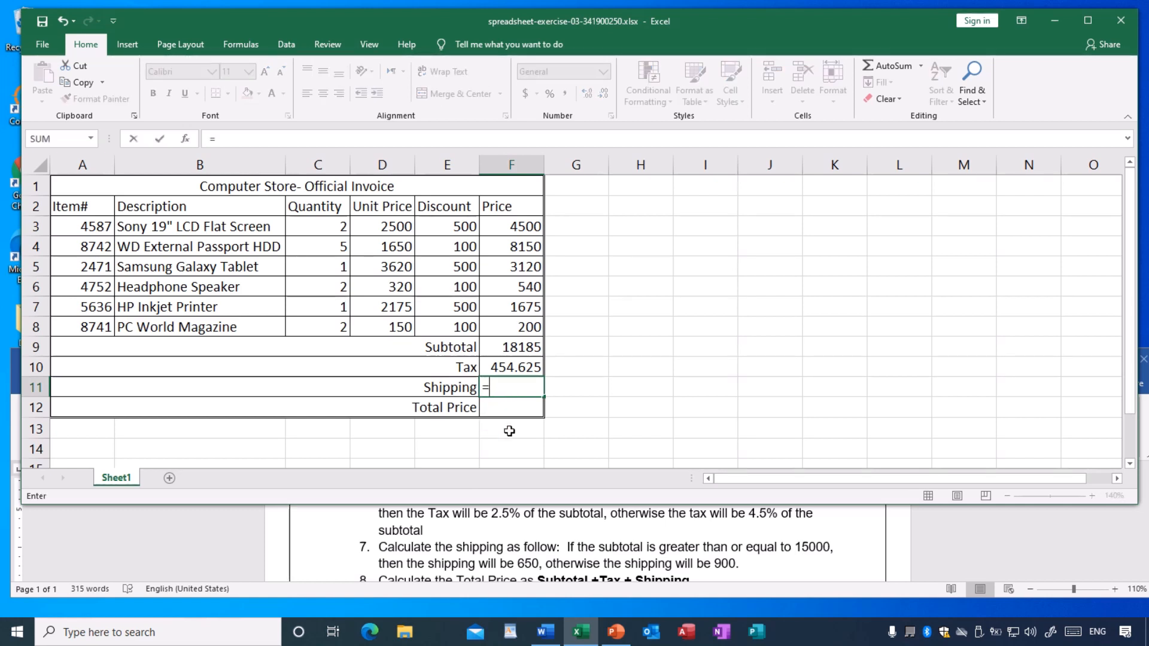
text(if()
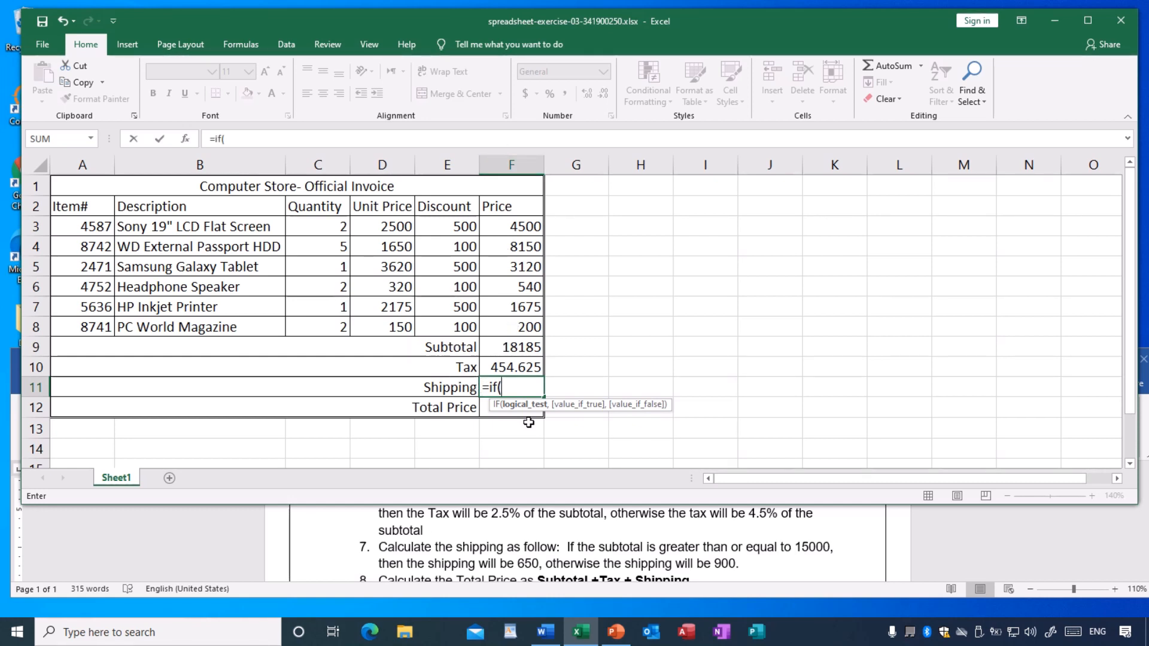
text(f9)
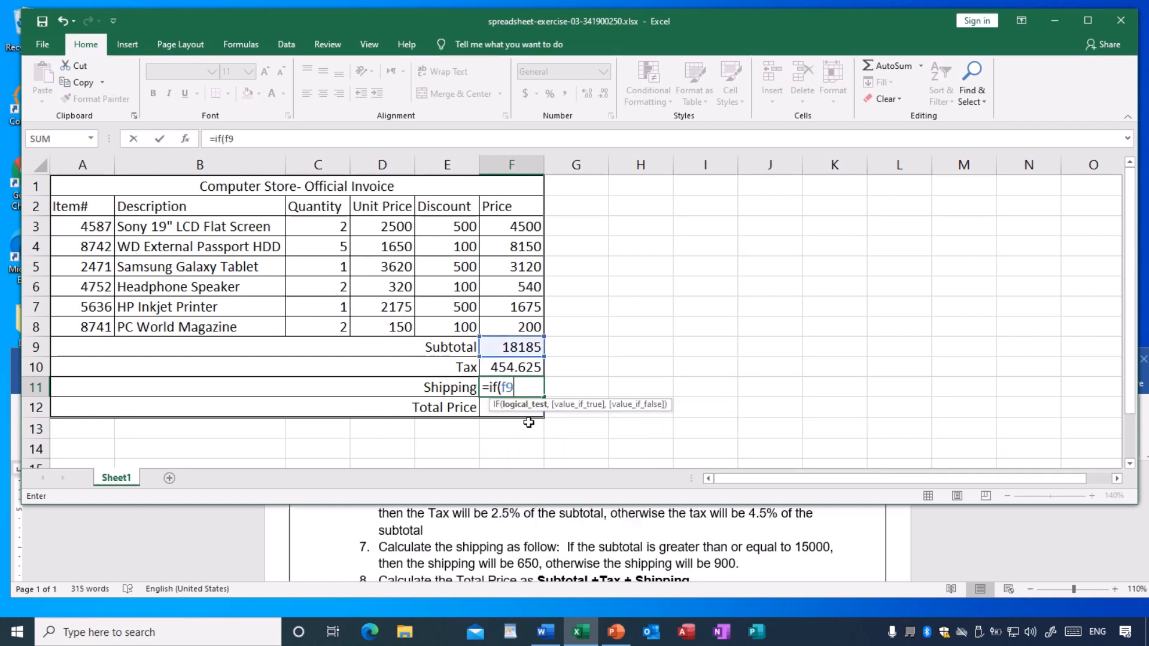
text(>=15000)
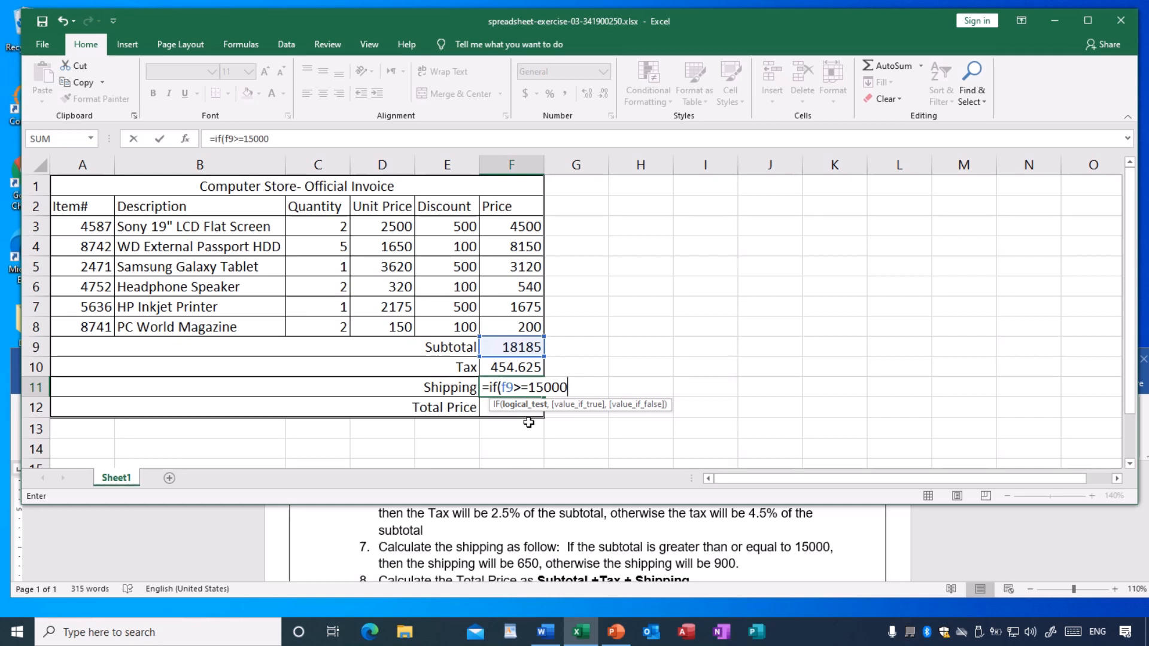
text(,)
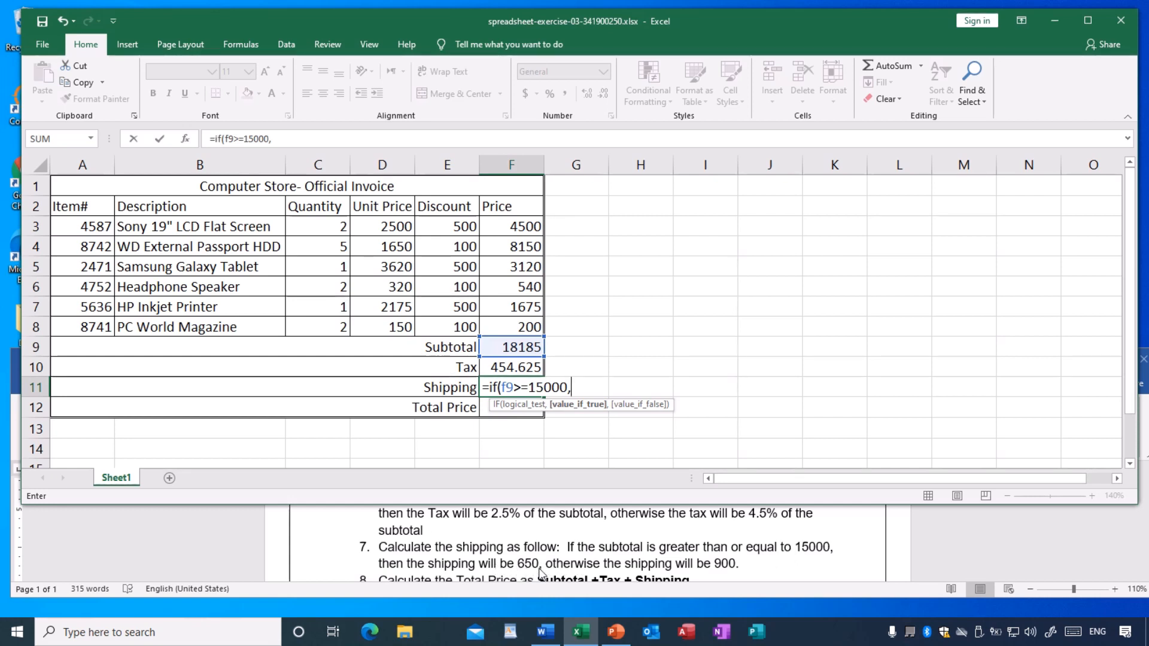
text(650,)
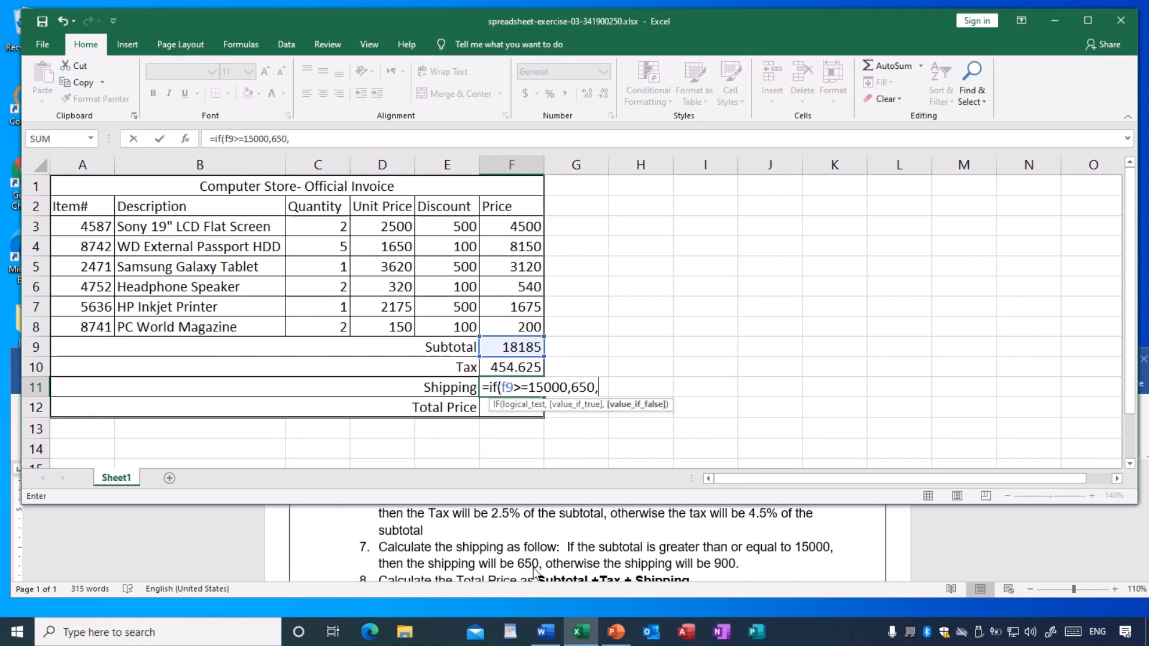
text(900)
text())
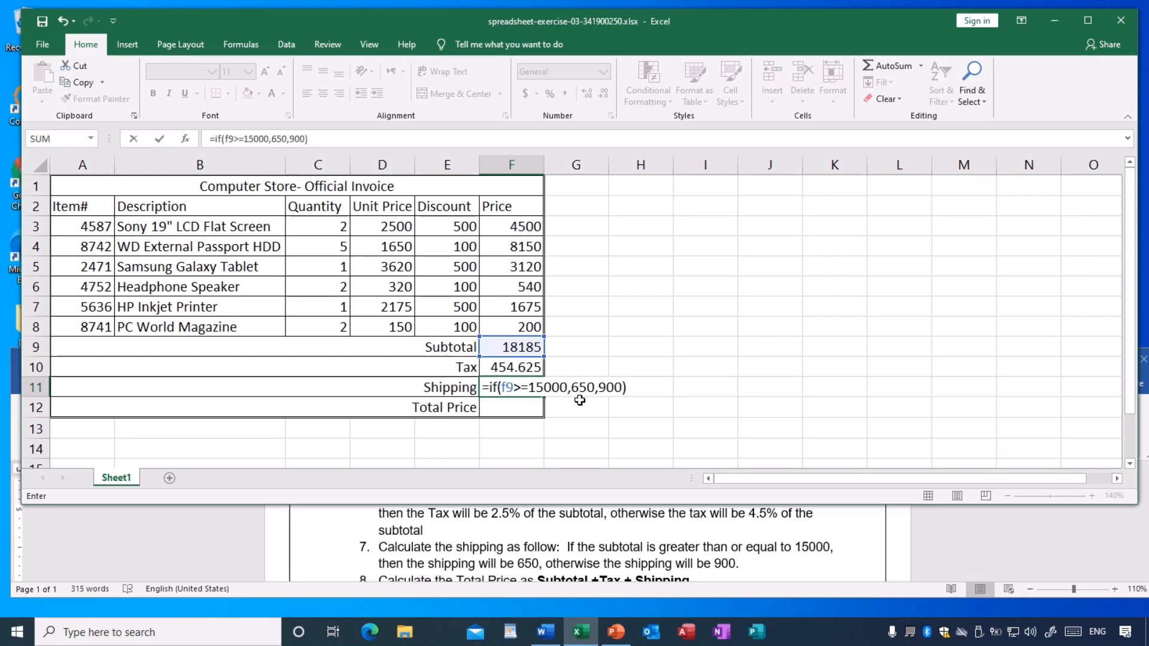
- Confirm the Shipping formula in F11, check instruction 8 against the amounts in F9:F11, and begin a formula in F12
key(Return)
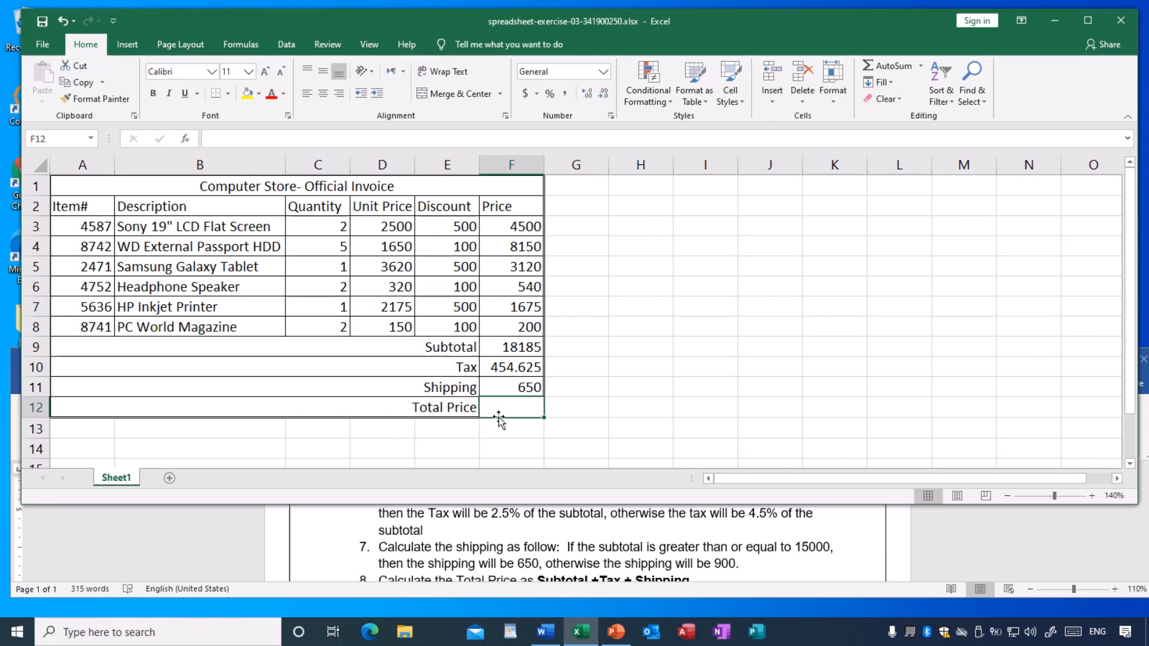
scroll(529, 546, down, 1)
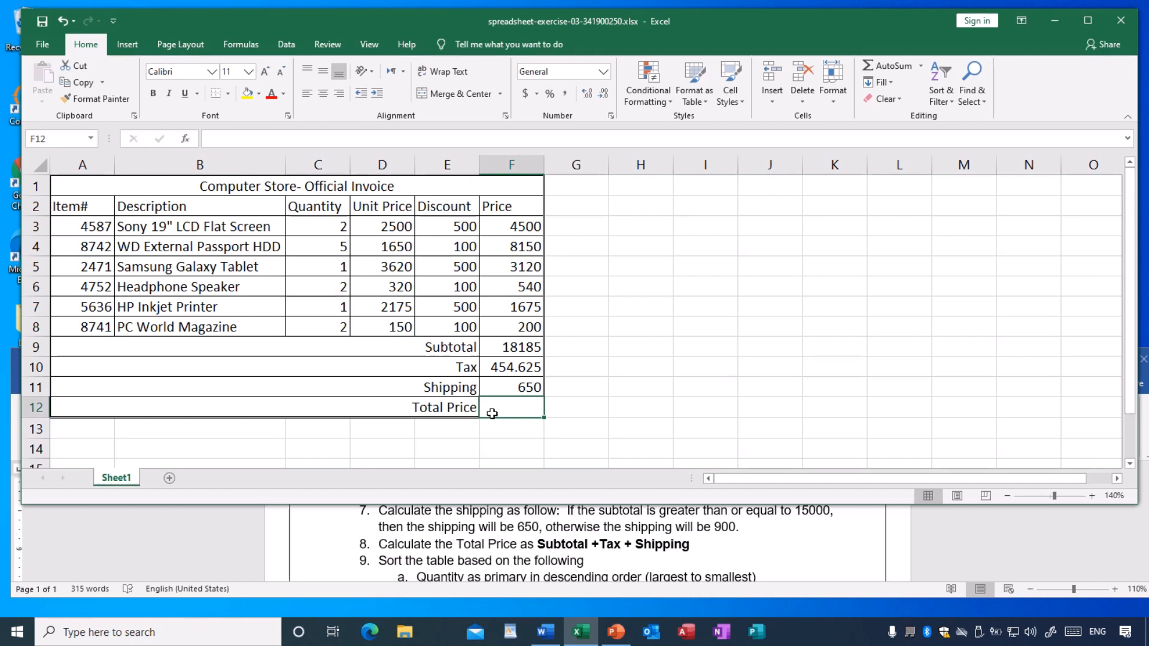
click(512, 350)
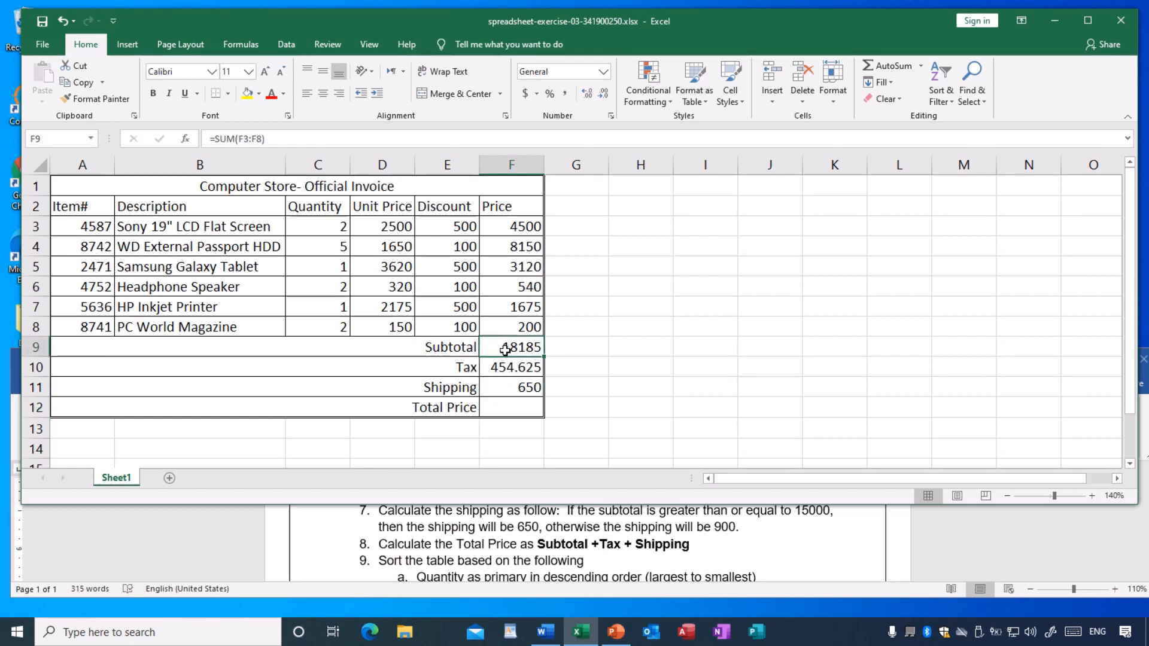
click(505, 369)
click(507, 388)
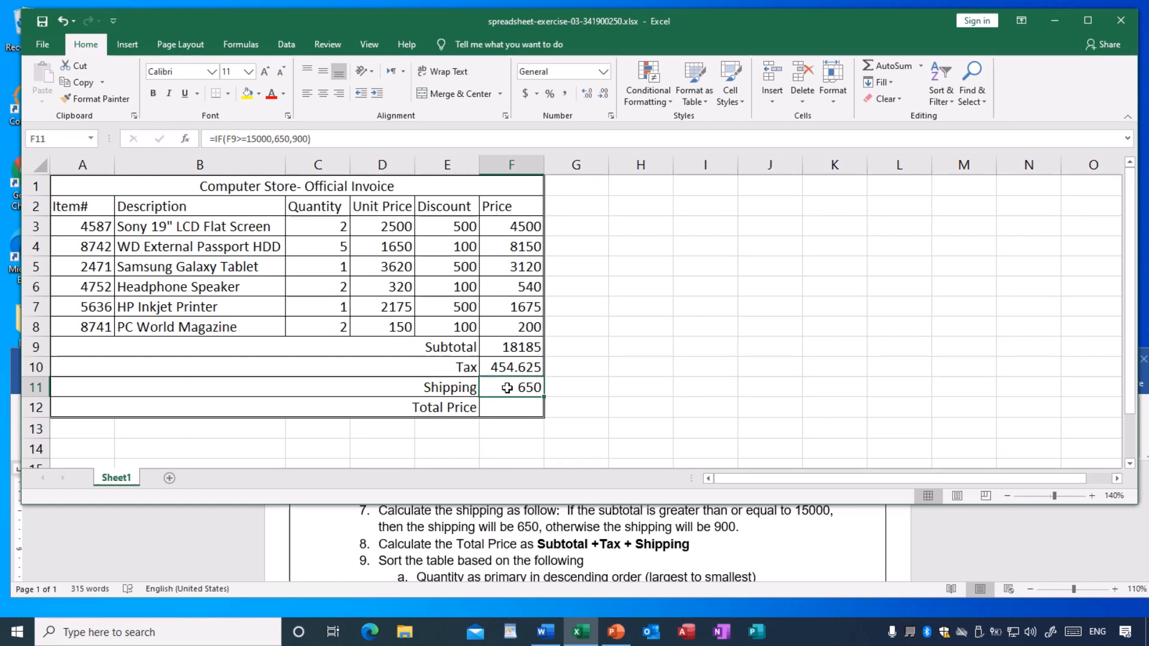
click(510, 409)
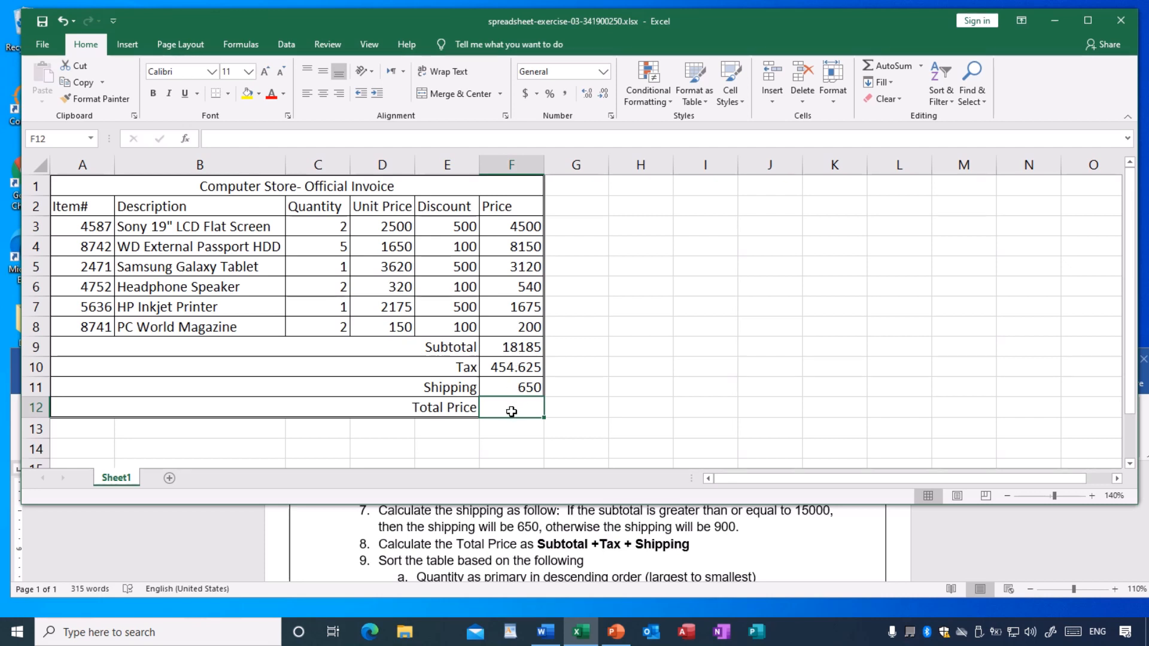
text(=)
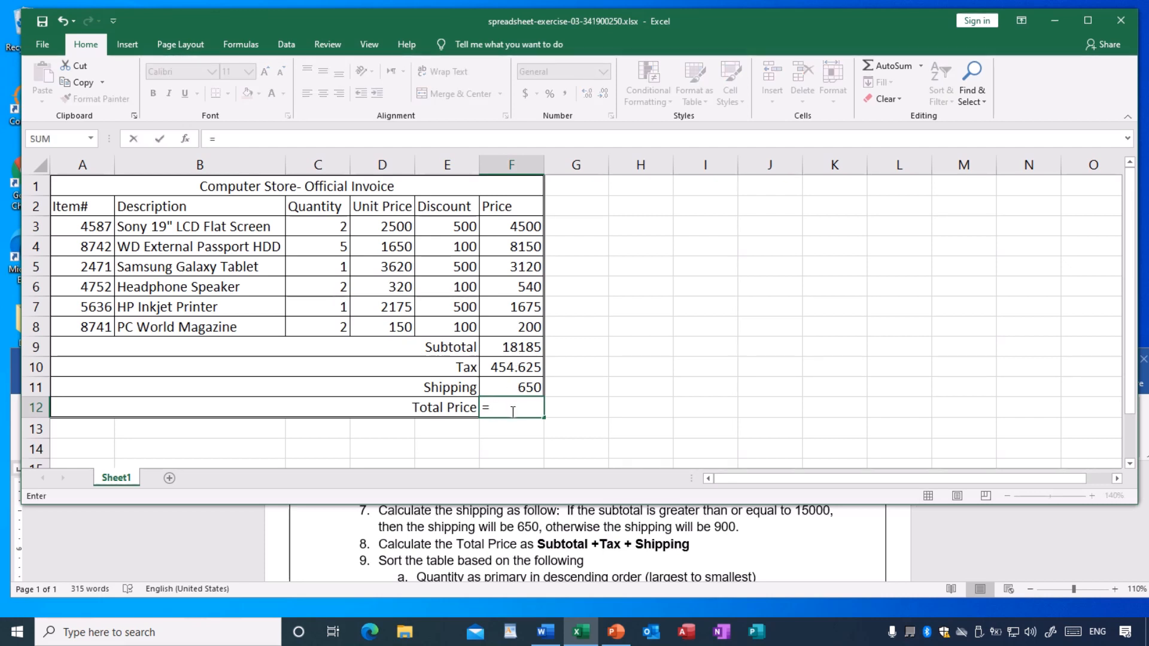
text(sum)
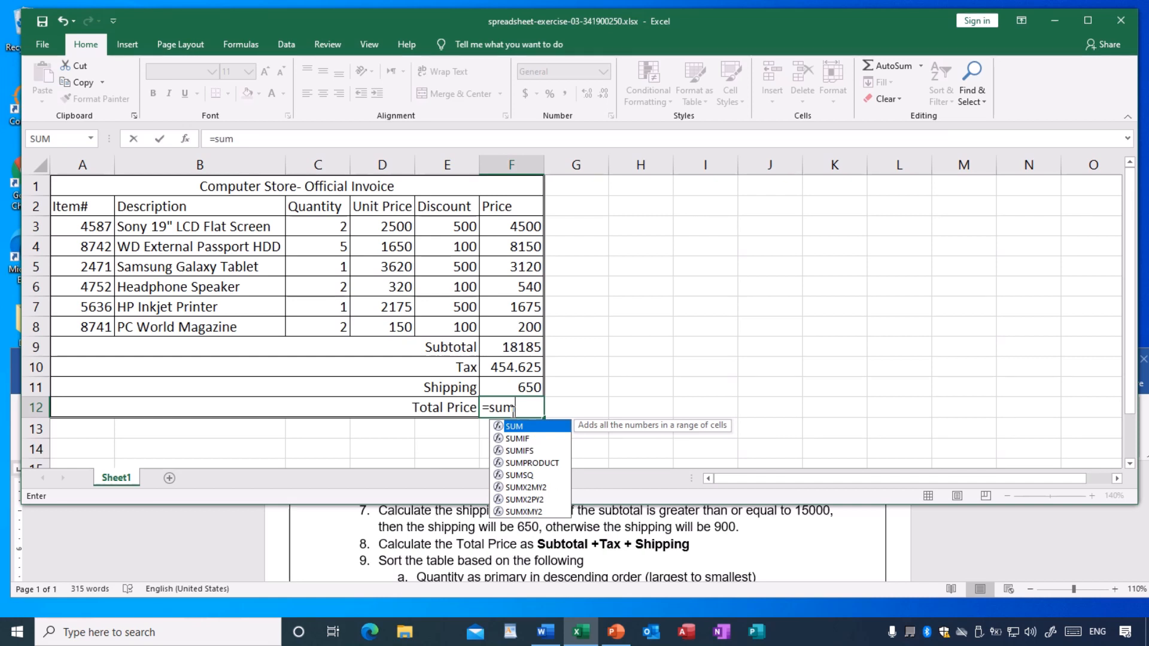
text(()
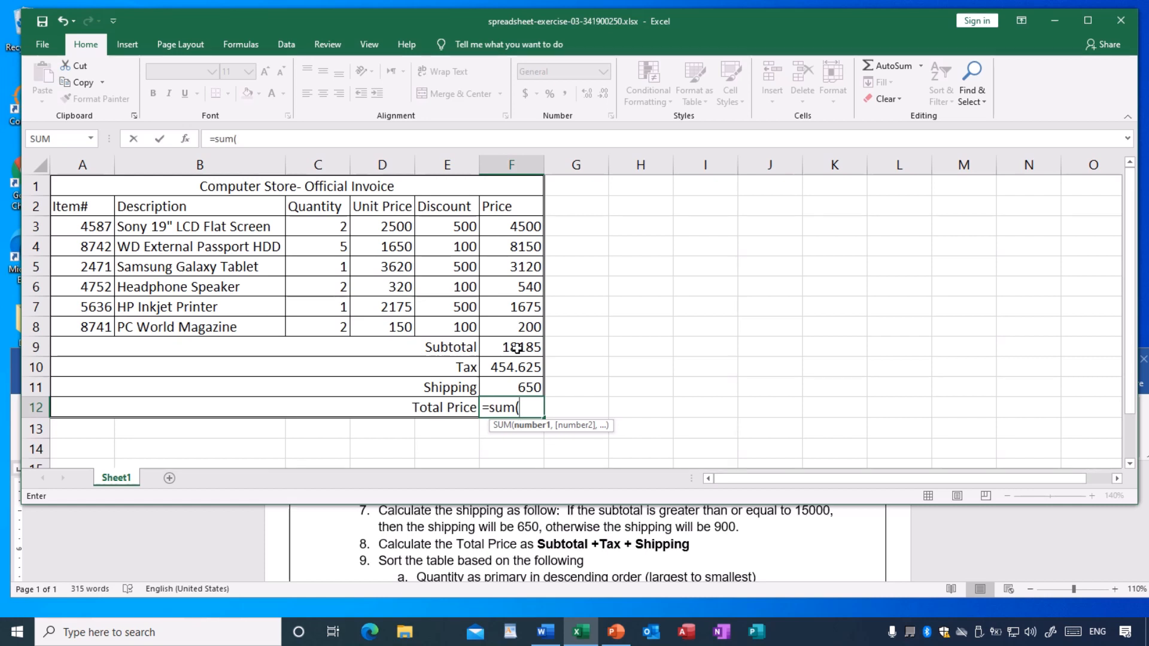
text(f)
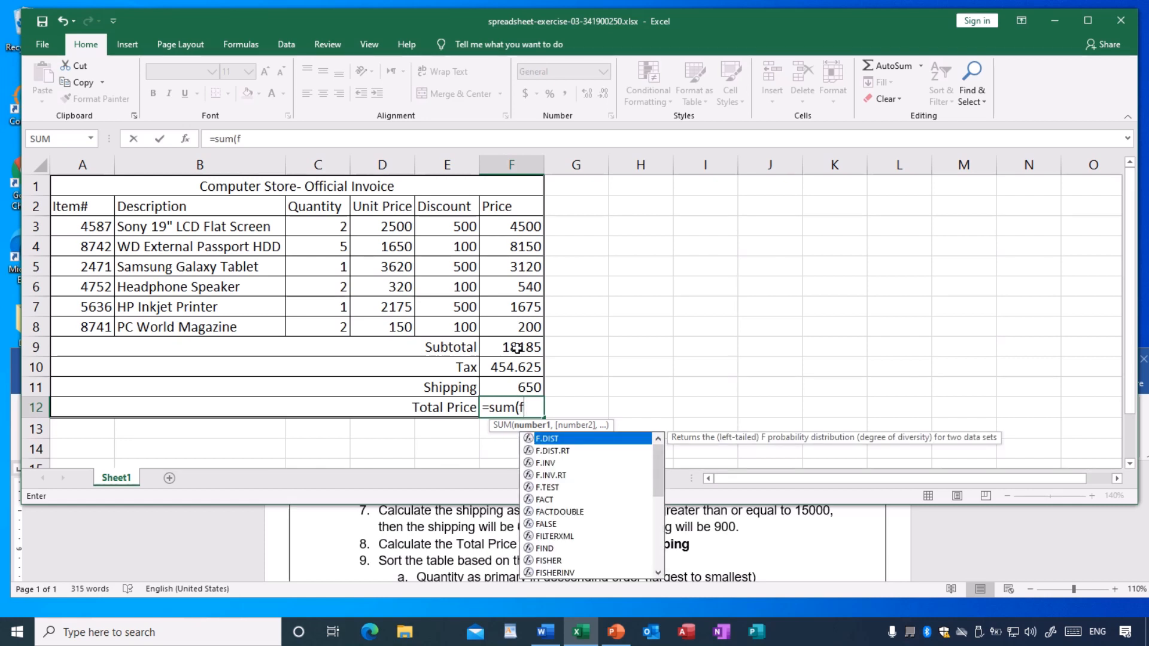
text(9:)
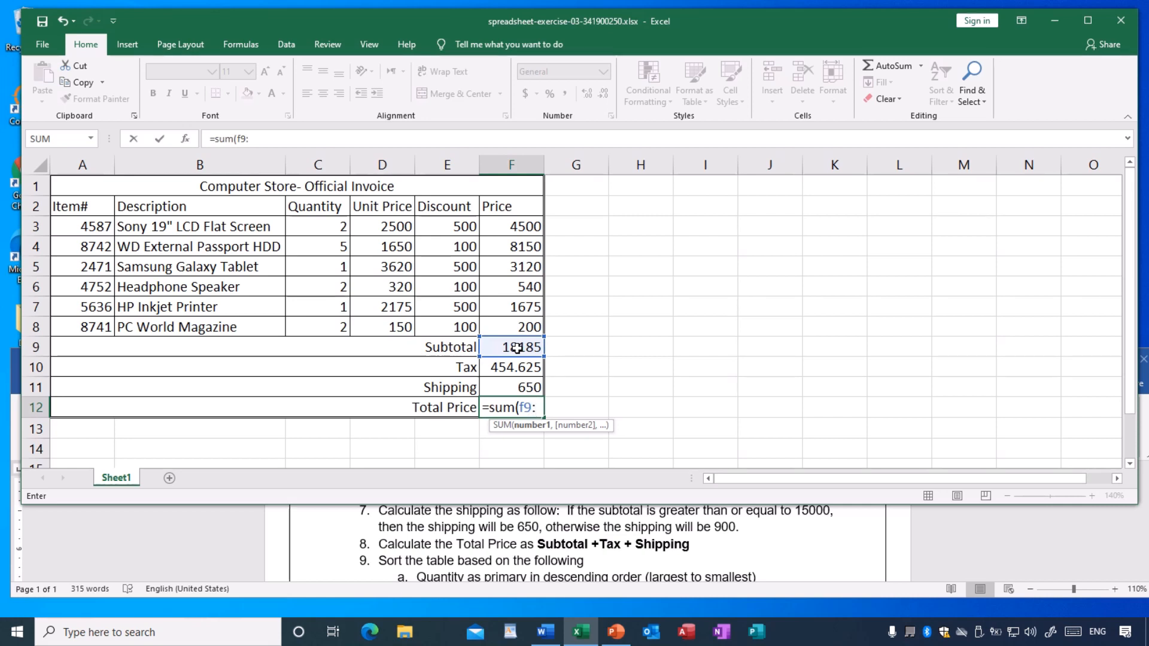
text(f)
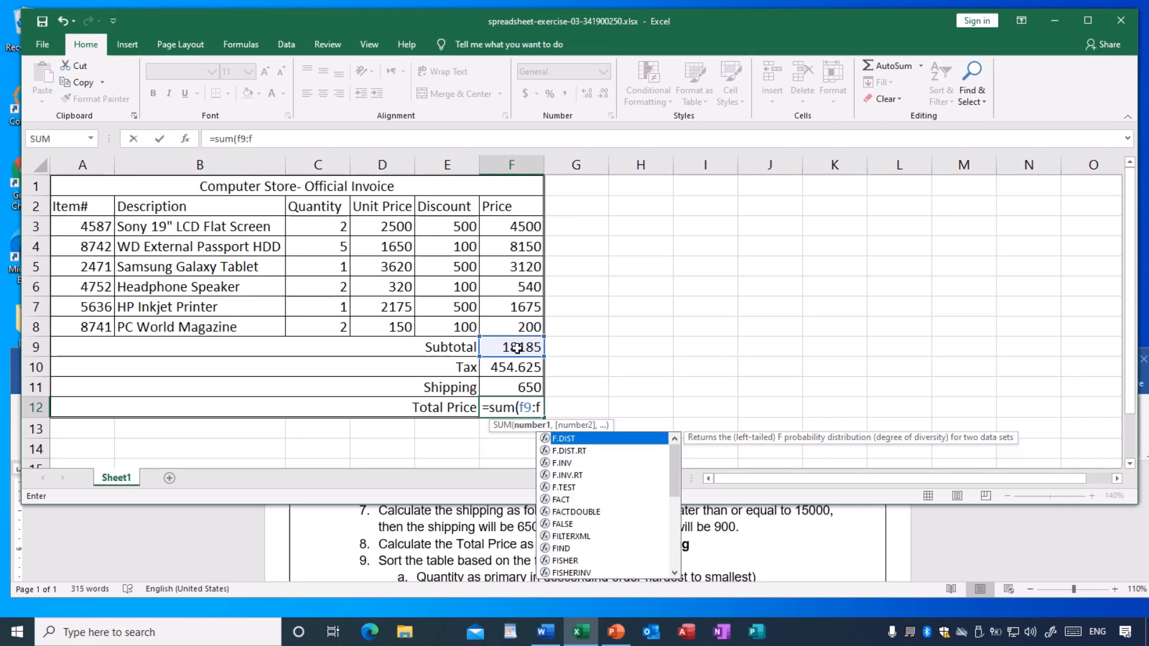
text(11)
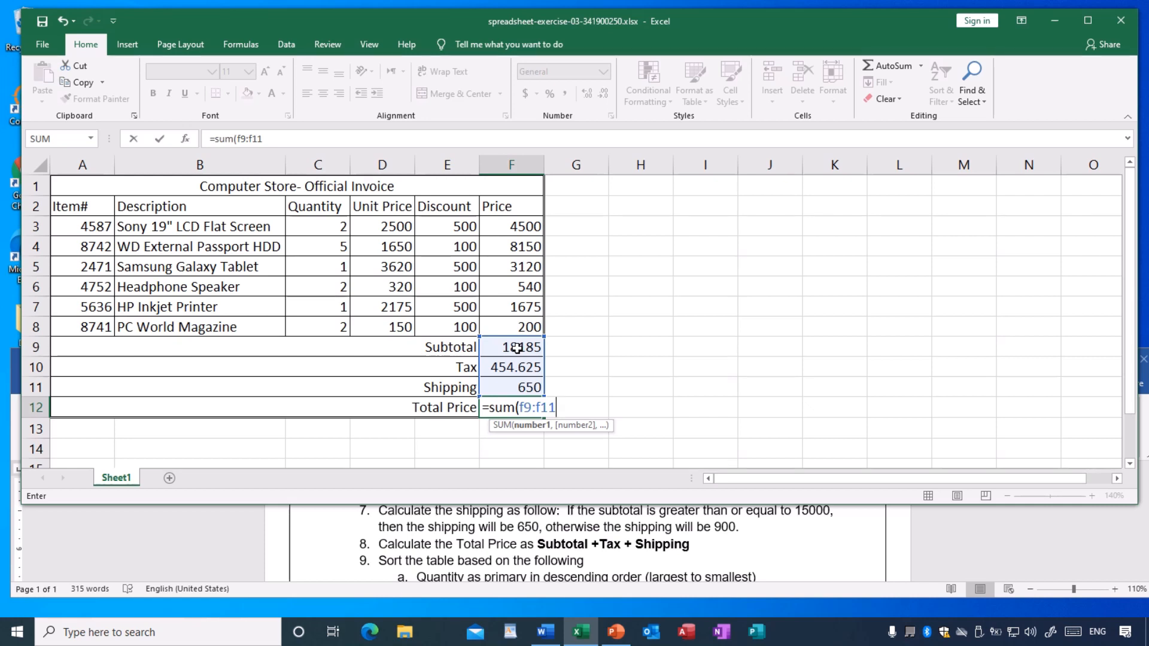
text())
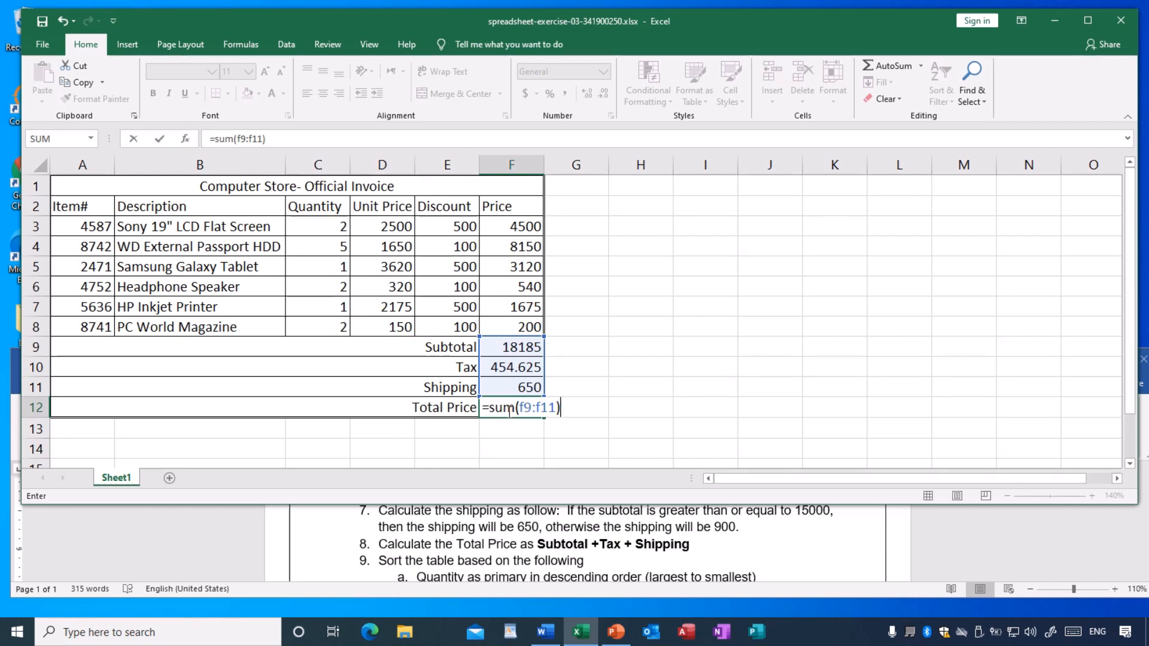
key(BackSpace)
key(BackSpace)
key(BackSpace)
key(BackSpace)
key(BackSpace)
key(BackSpace)
key(BackSpace)
key(BackSpace)
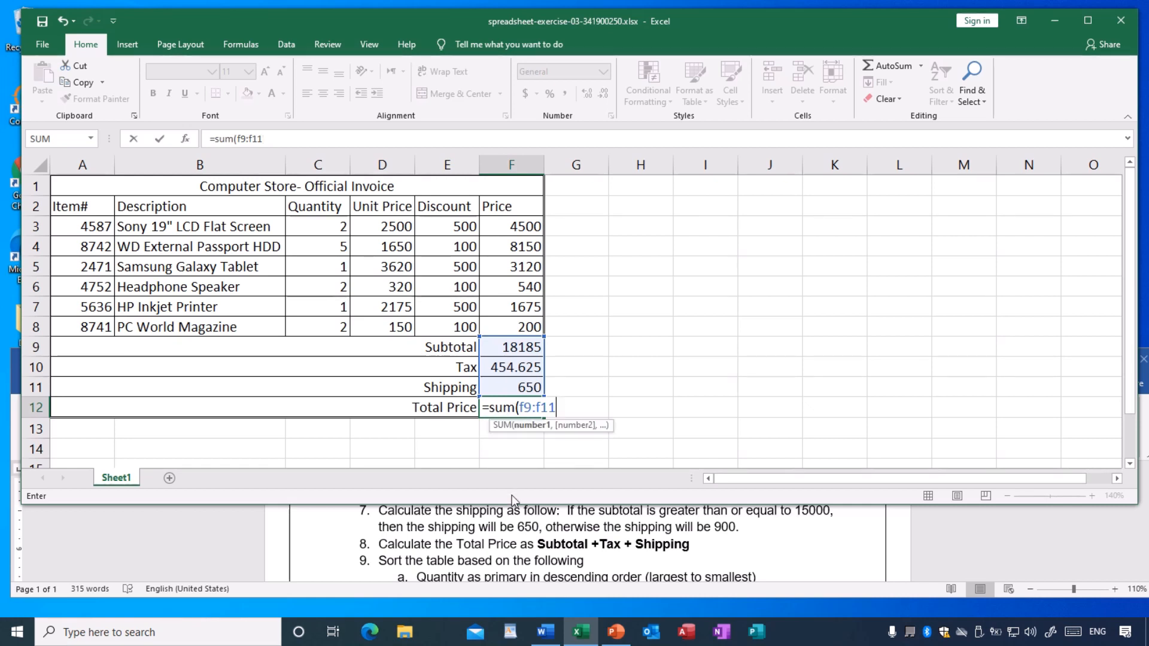
key(BackSpace)
key(BackSpace)
key(BackSpace)
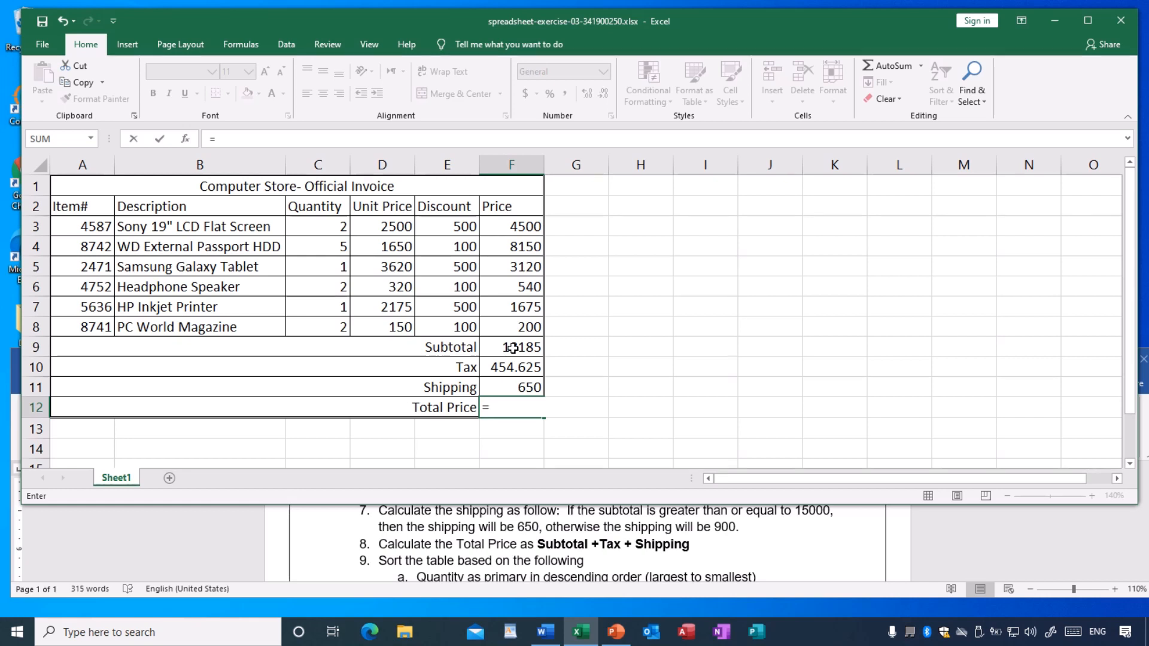
- Calculate the Total Price in F12 by adding Subtotal, Tax and Shipping with =F9+F10+F11
text(f)
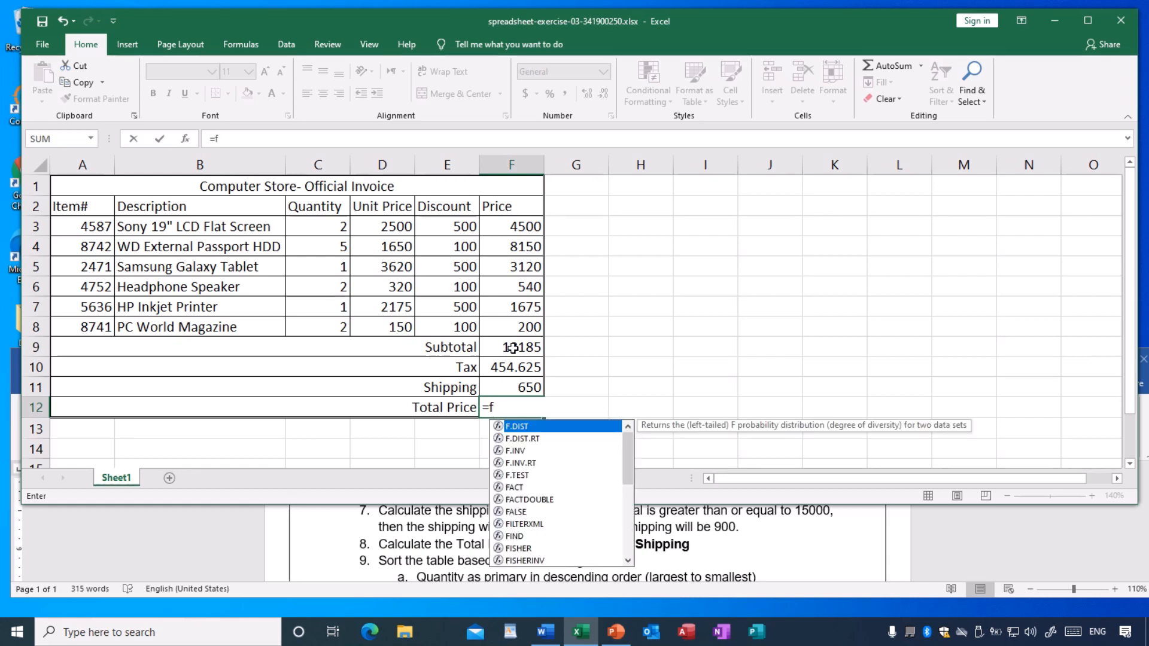
text(9+)
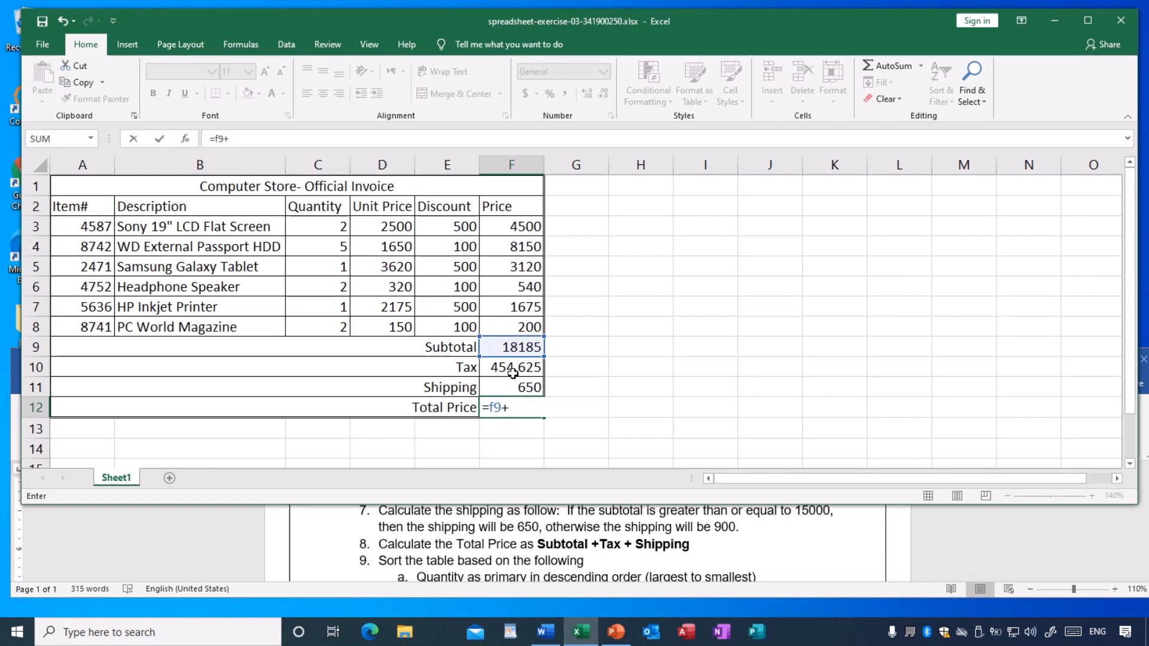
text(f10+)
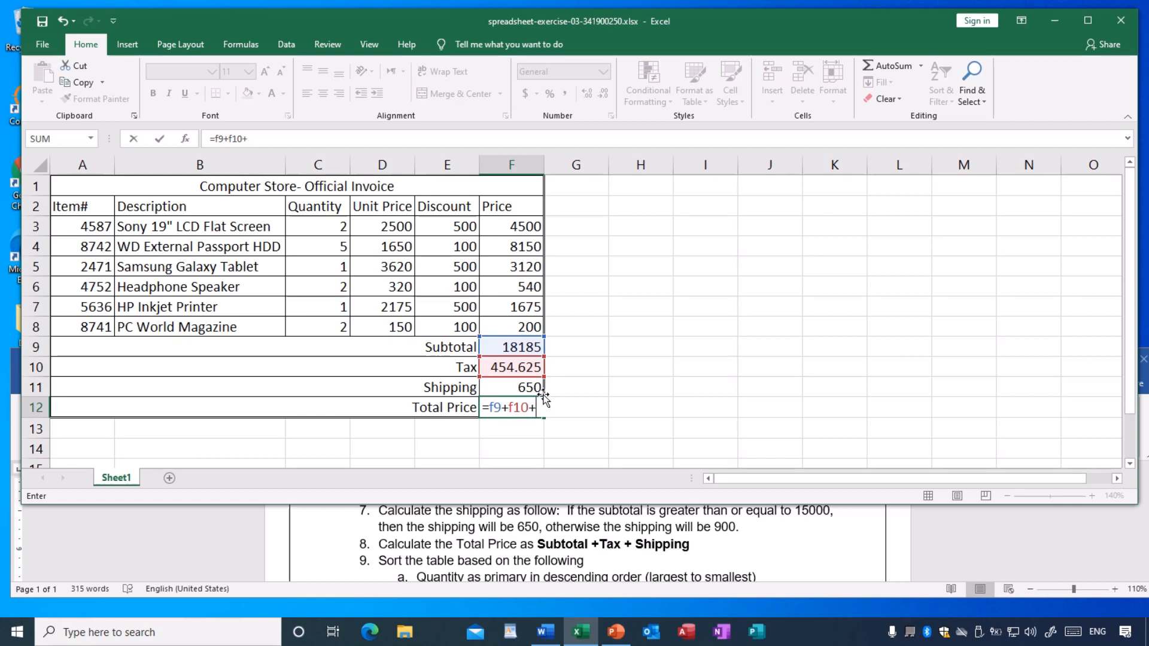
text(f11)
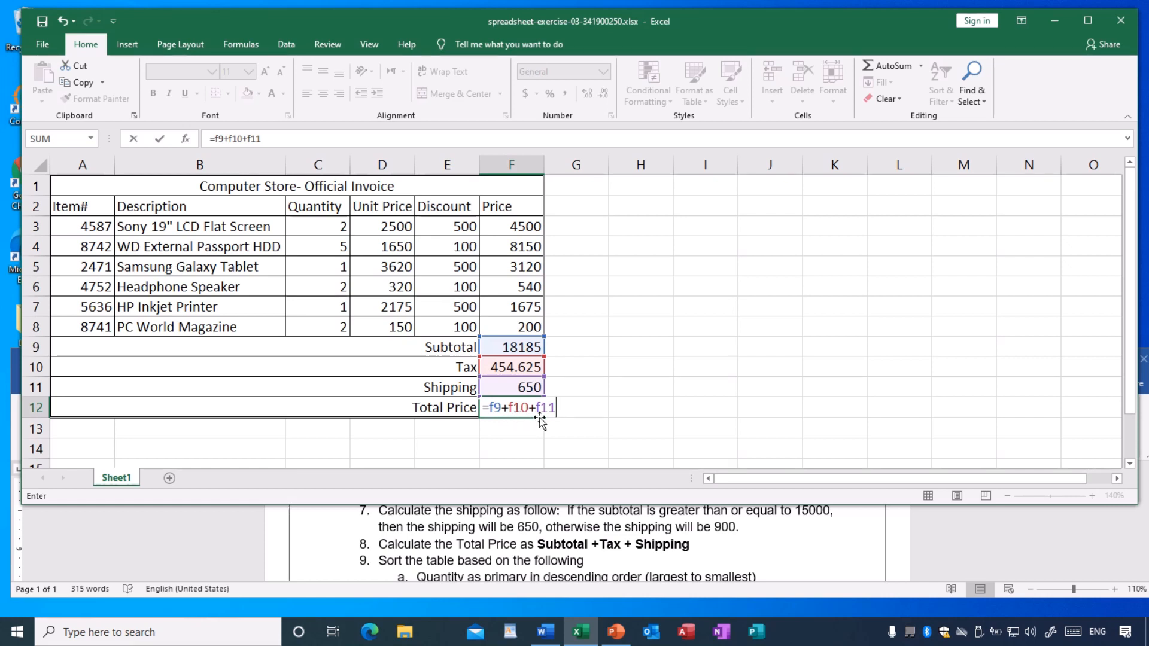
key(Return)
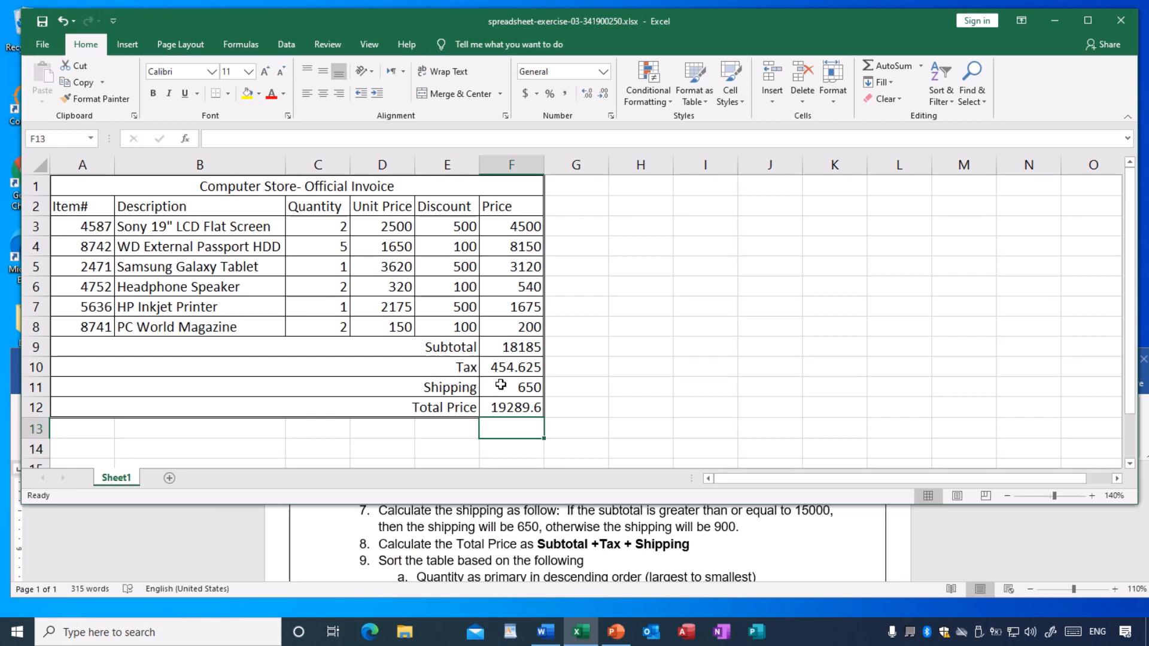
click(702, 404)
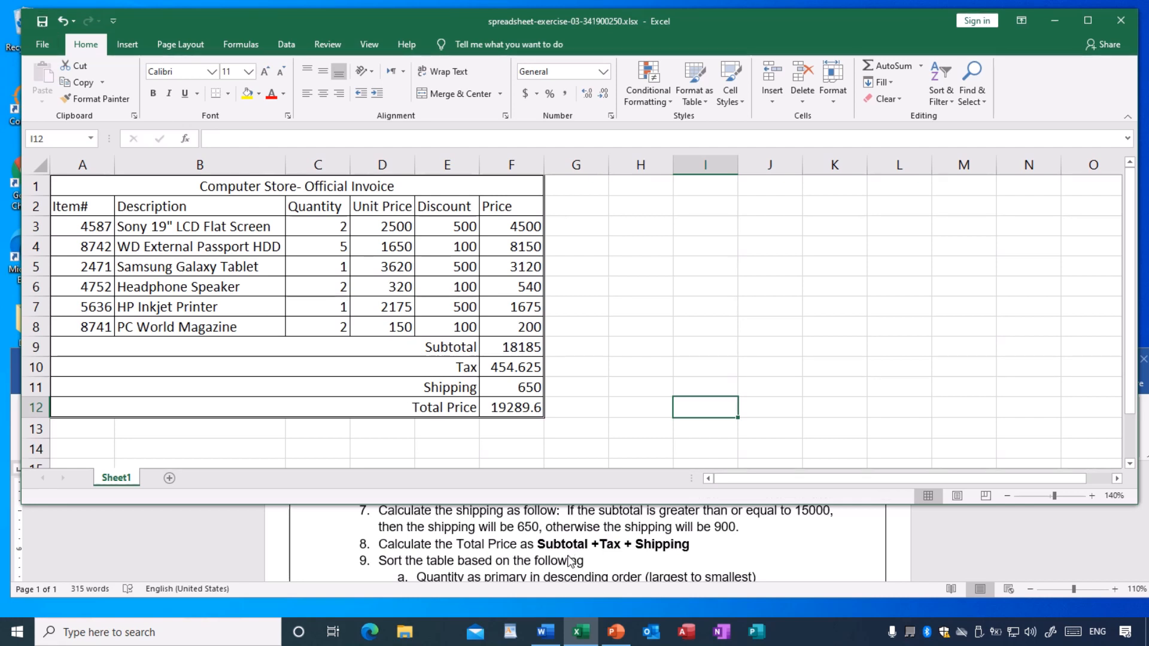
- Read the sorting criteria in instruction 9 of the Word exercise and examine the Quantity values in C3:C8 for duplicates
scroll(571, 561, down, 1)
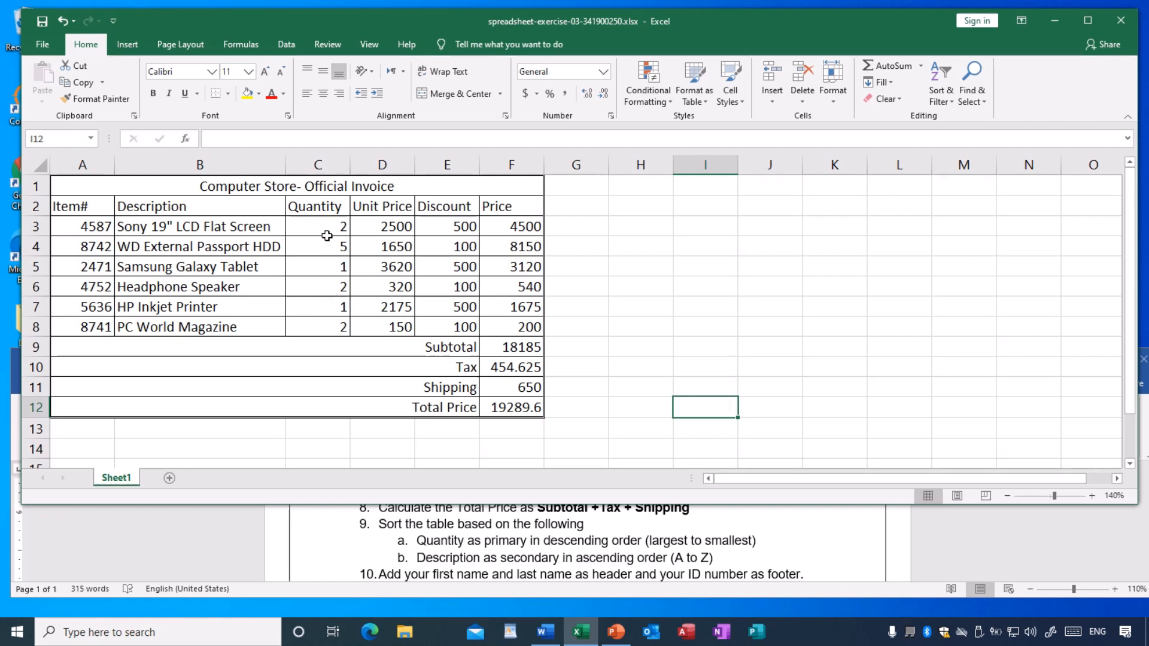
click(327, 226)
click(327, 246)
click(327, 264)
click(325, 282)
click(326, 305)
click(327, 326)
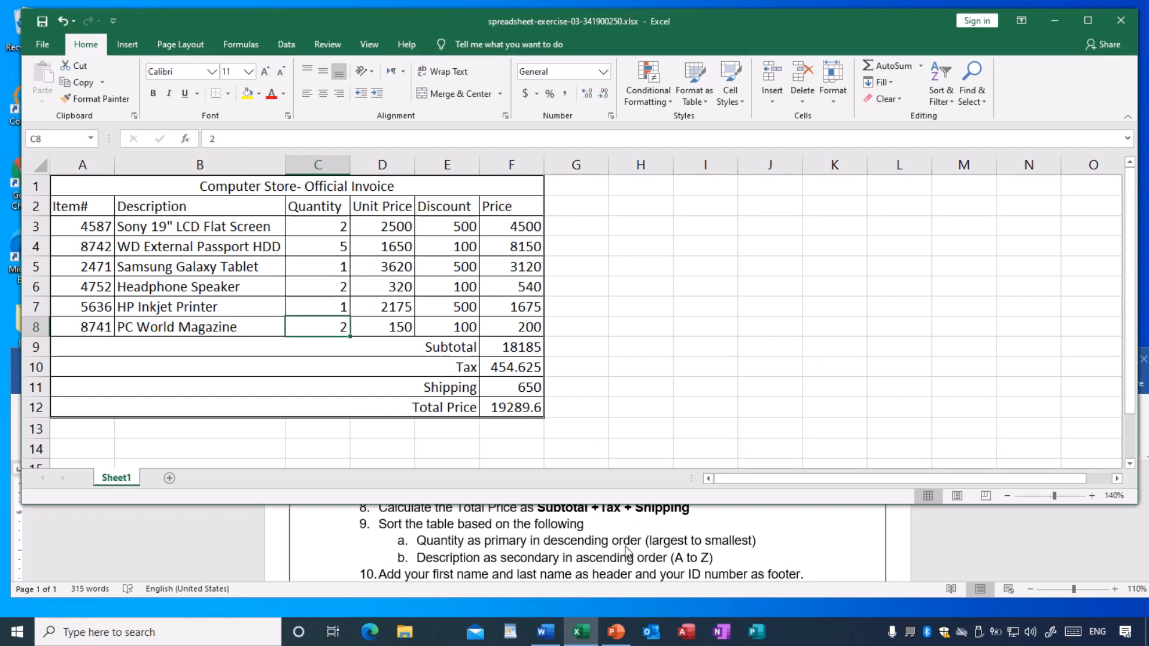
click(326, 268)
click(323, 249)
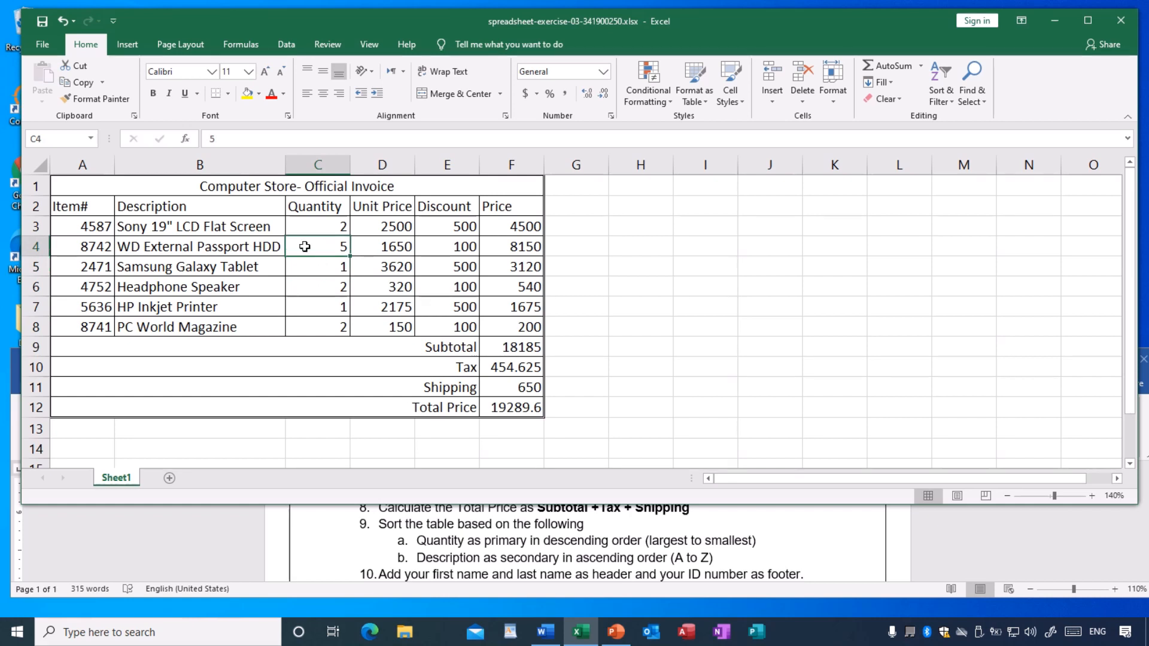
click(312, 227)
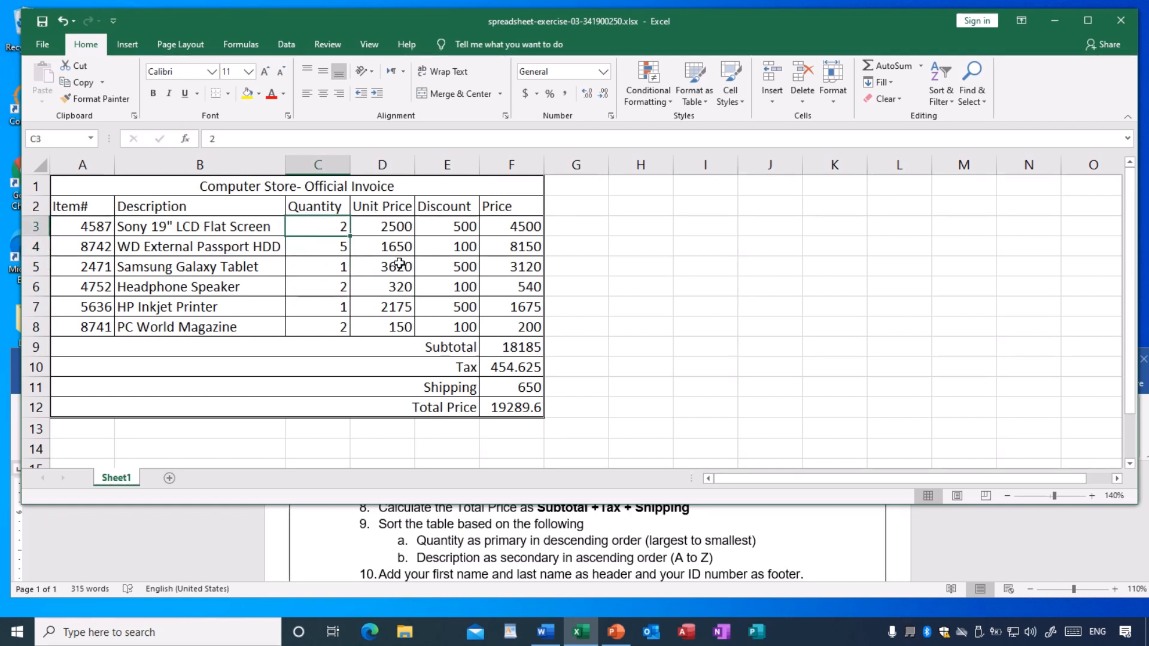
click(339, 290)
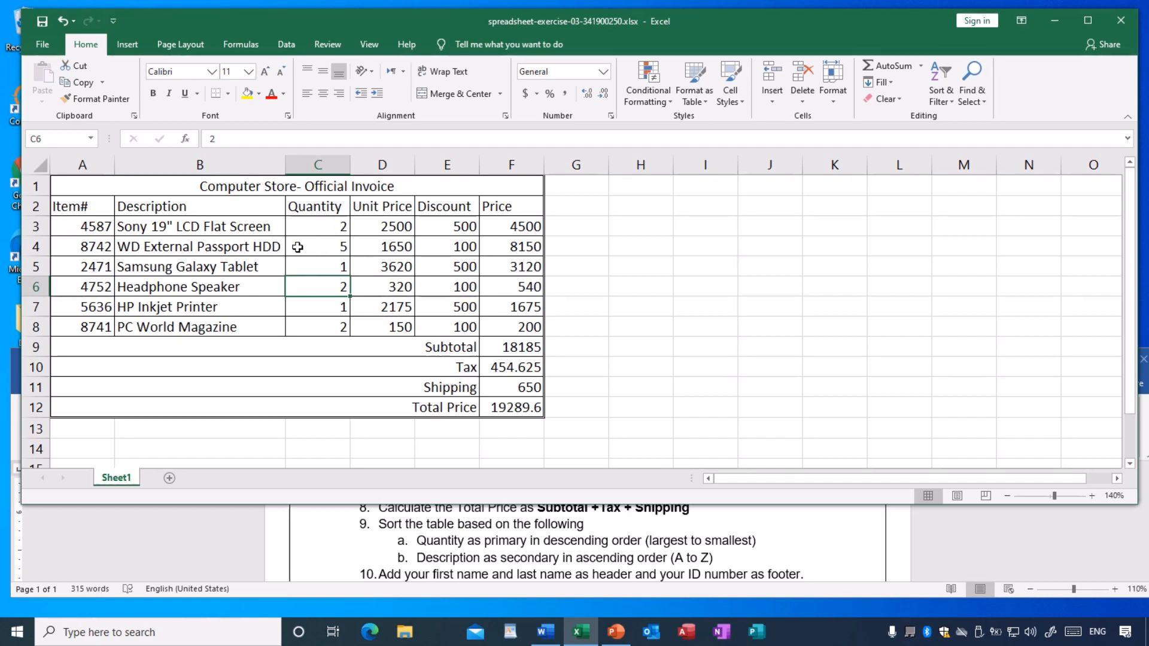
click(323, 233)
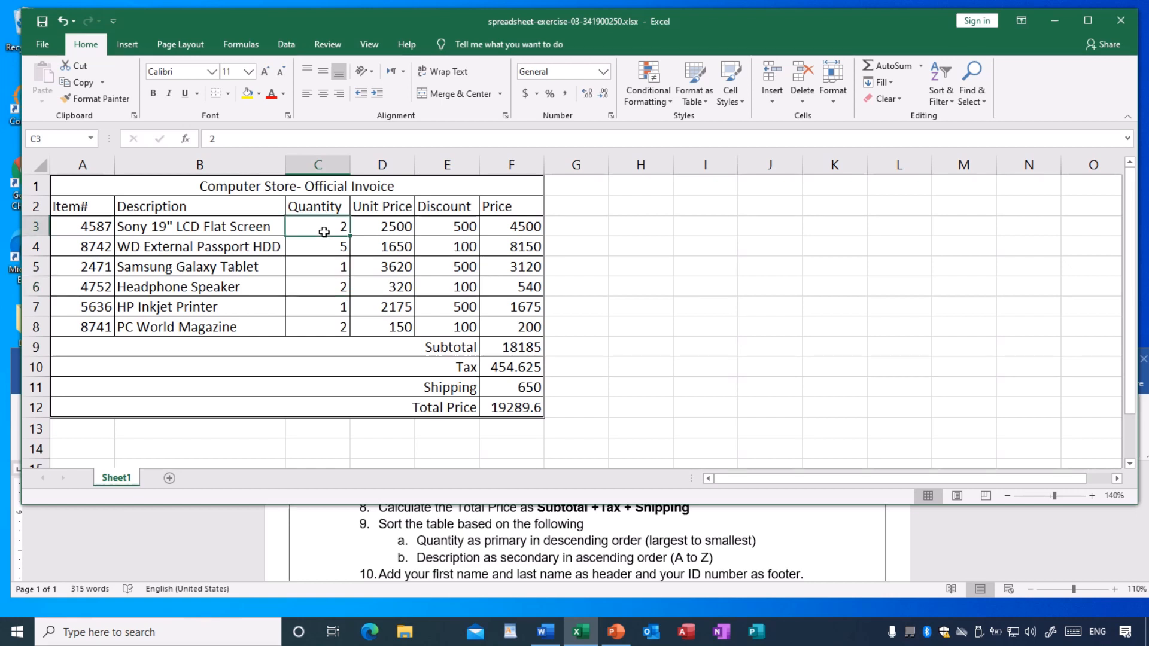
click(328, 288)
click(331, 325)
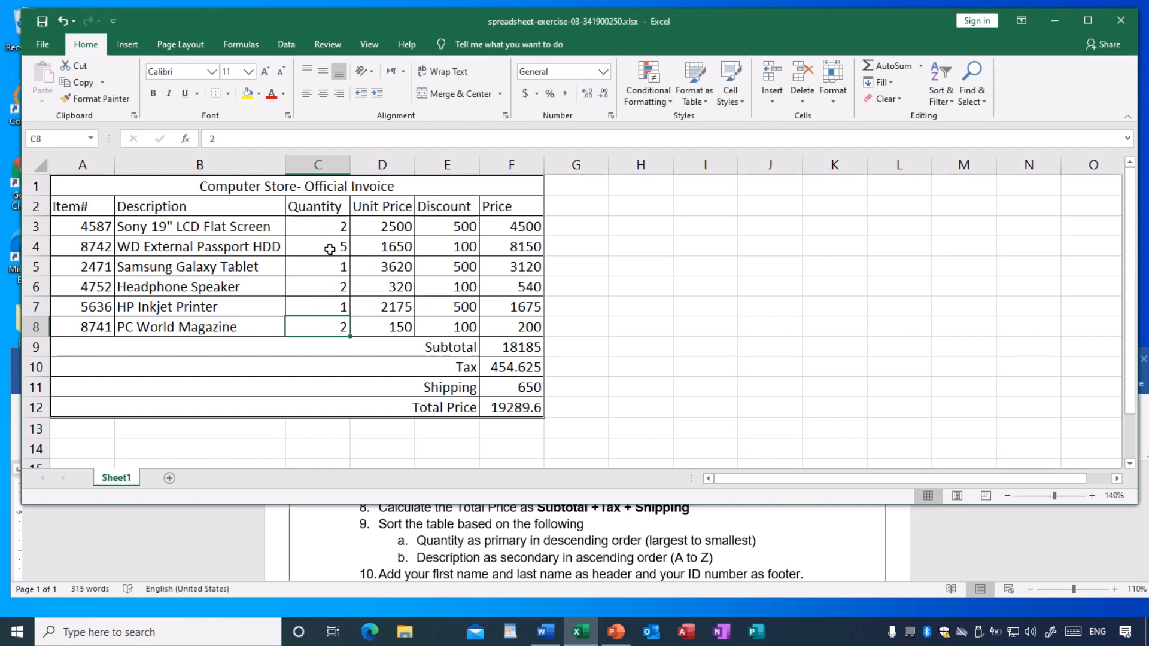
click(329, 230)
click(333, 287)
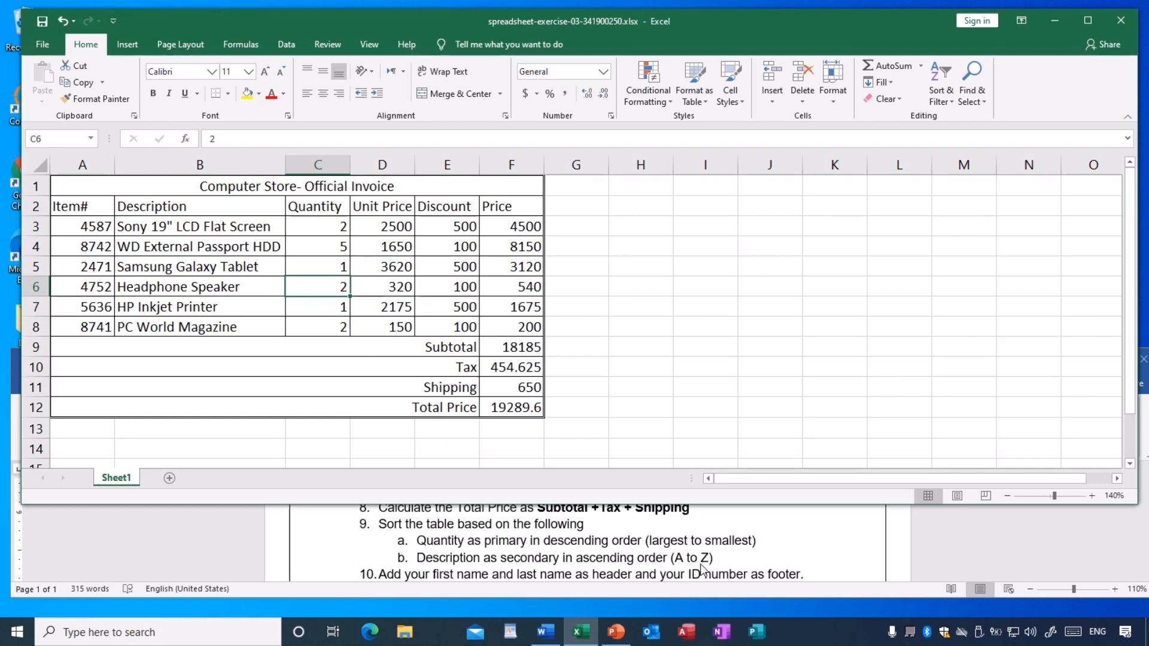
click(339, 308)
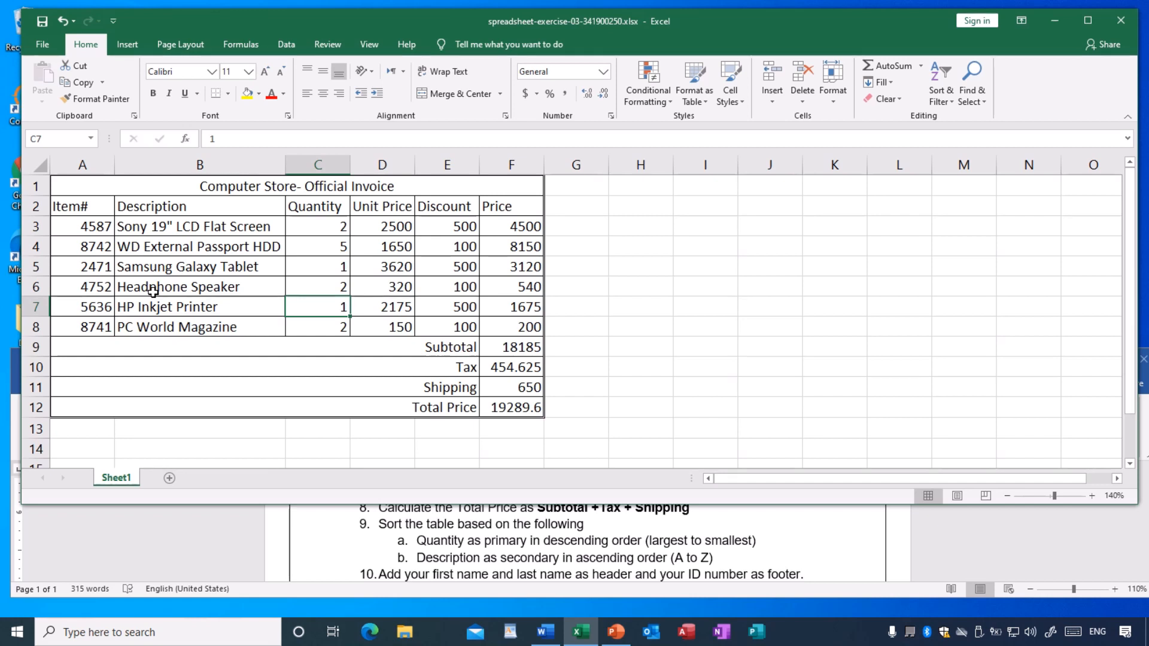
- Select the invoice items with their headers in A2:F8, excluding the totals, and open the Sort dialog
click(465, 344)
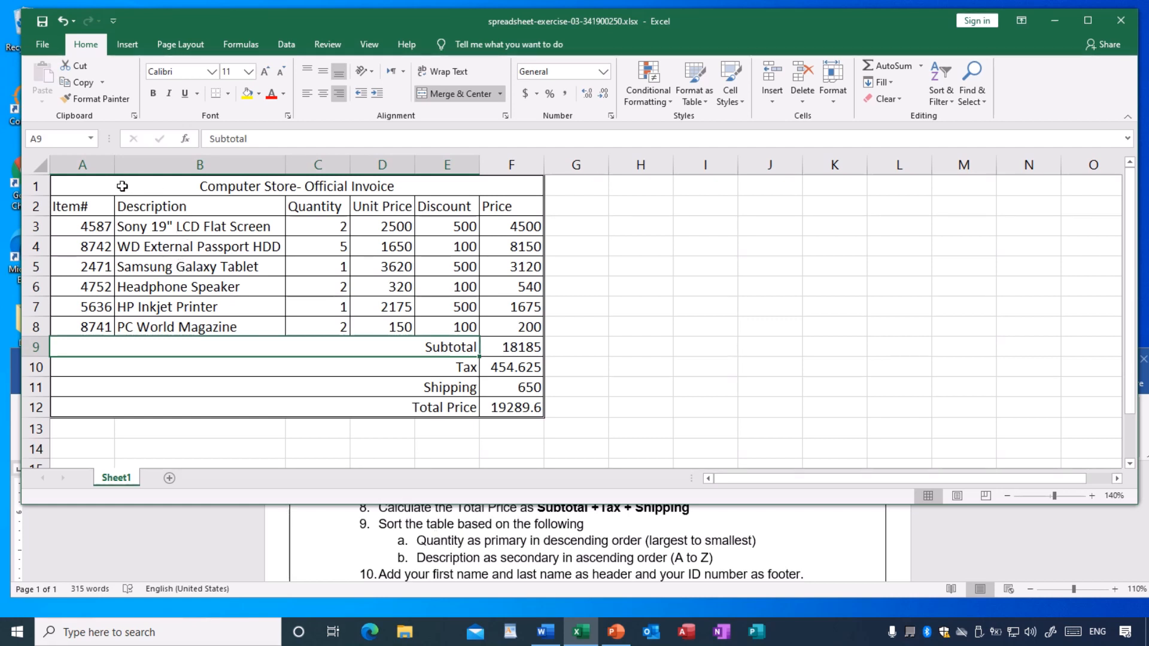
click(88, 205)
drag(88, 205, 516, 328)
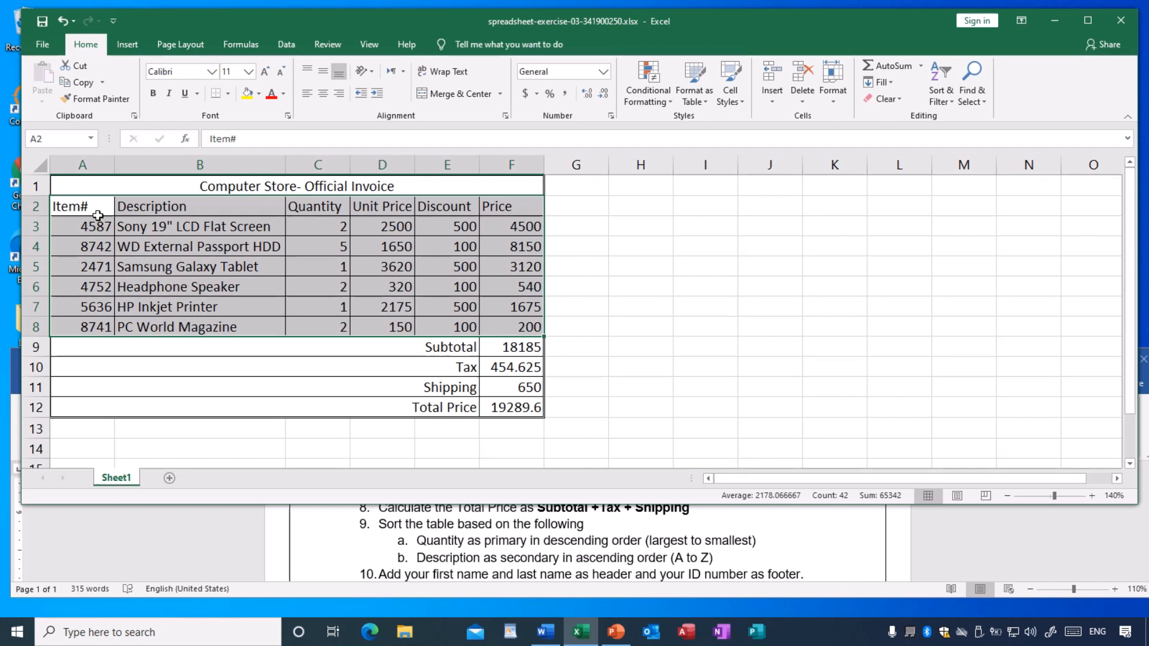
click(154, 263)
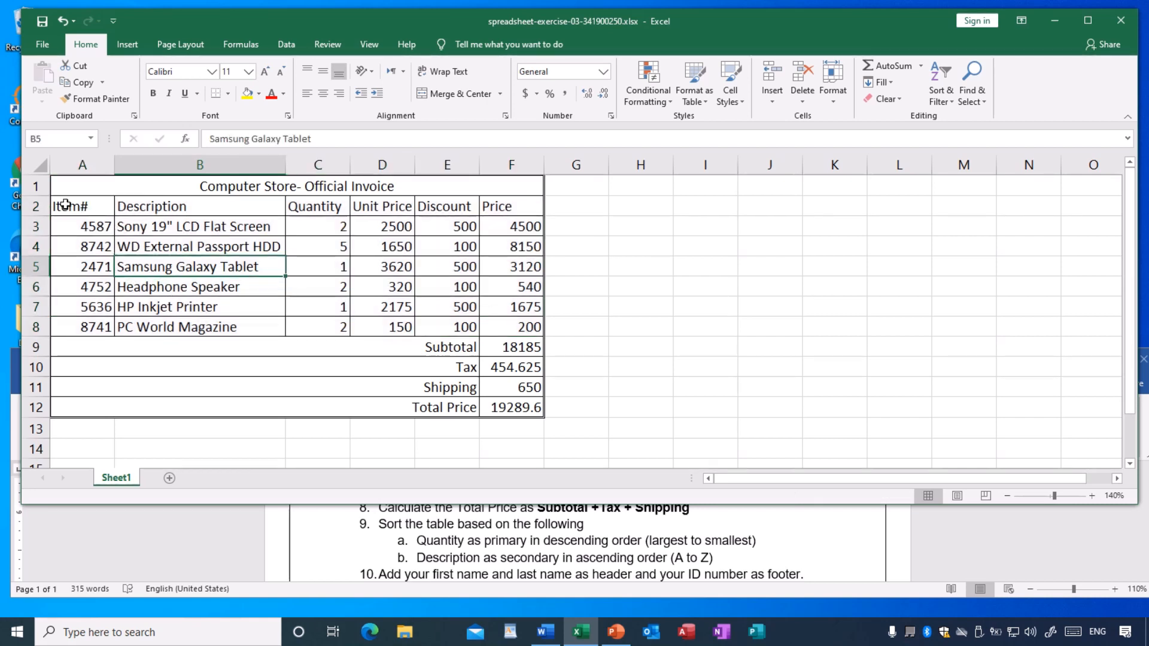
drag(71, 209, 519, 327)
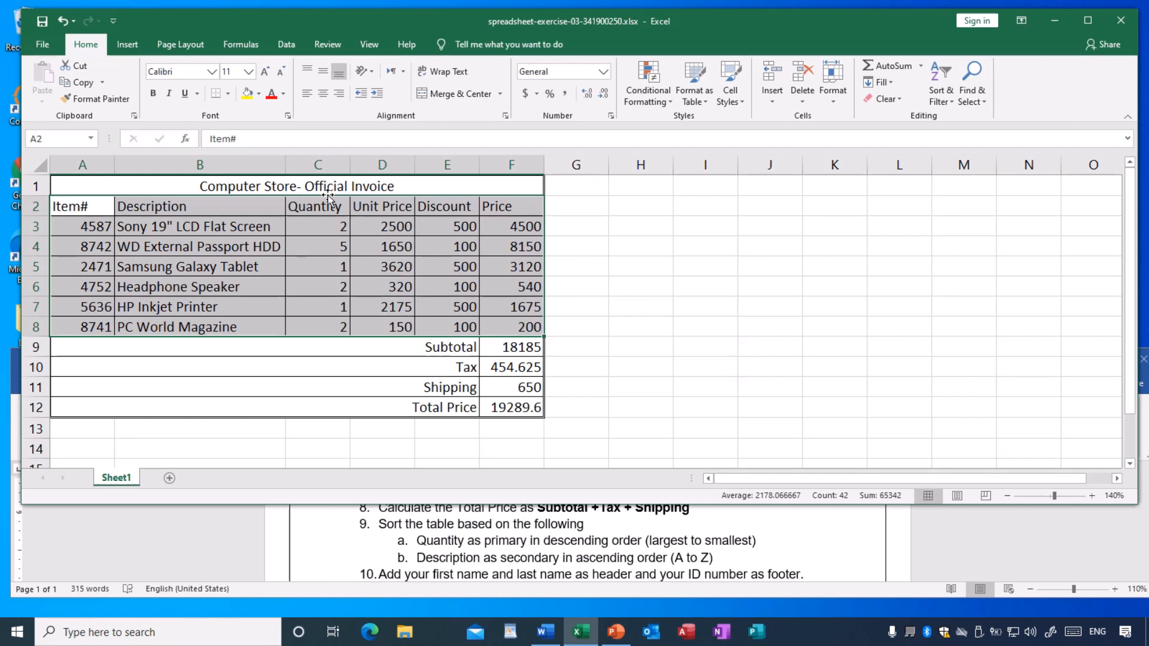
click(286, 46)
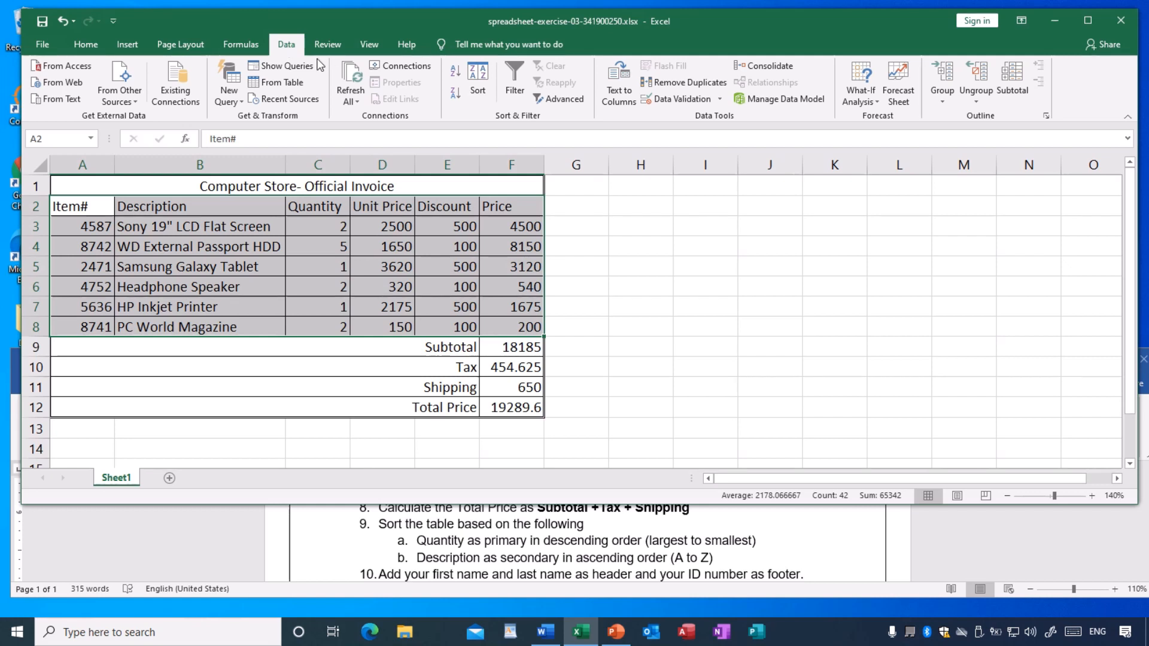
click(479, 91)
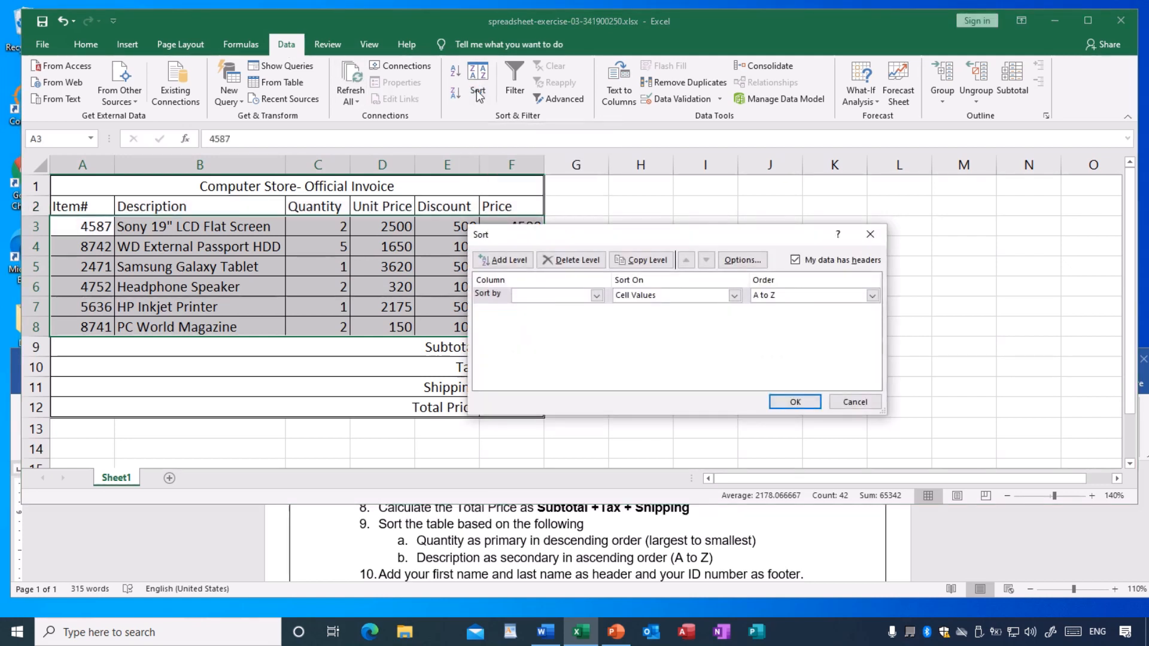
- Set Quantity as the primary sort column with the order Largest to Smallest
drag(600, 235, 717, 198)
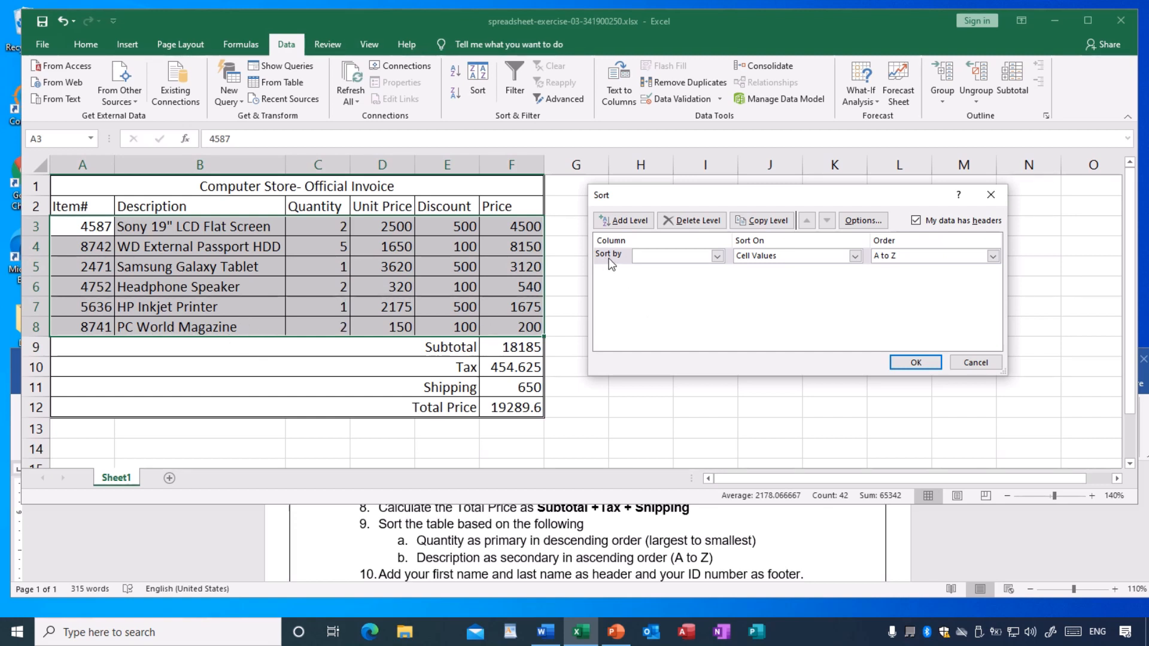
click(717, 256)
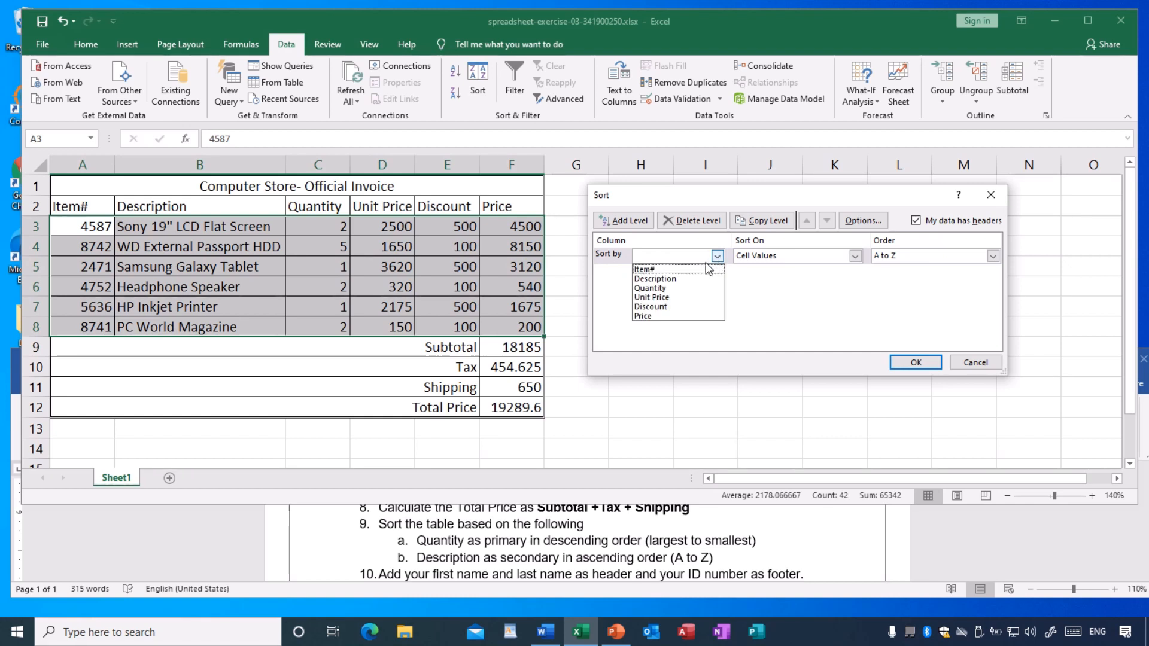
click(667, 290)
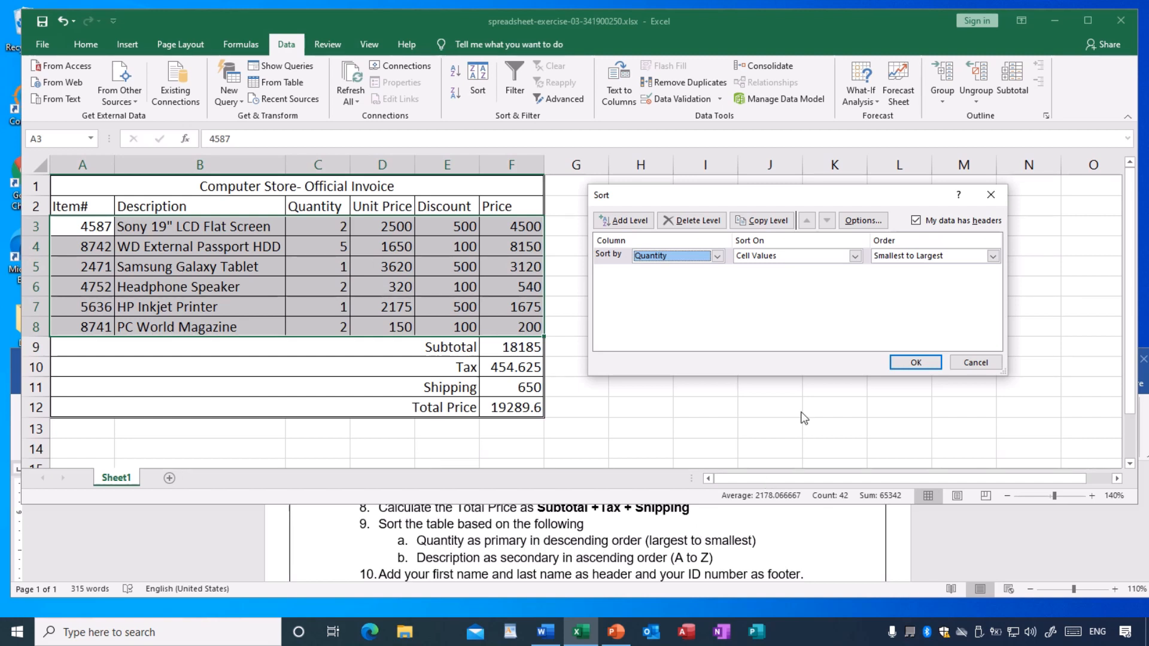
click(902, 261)
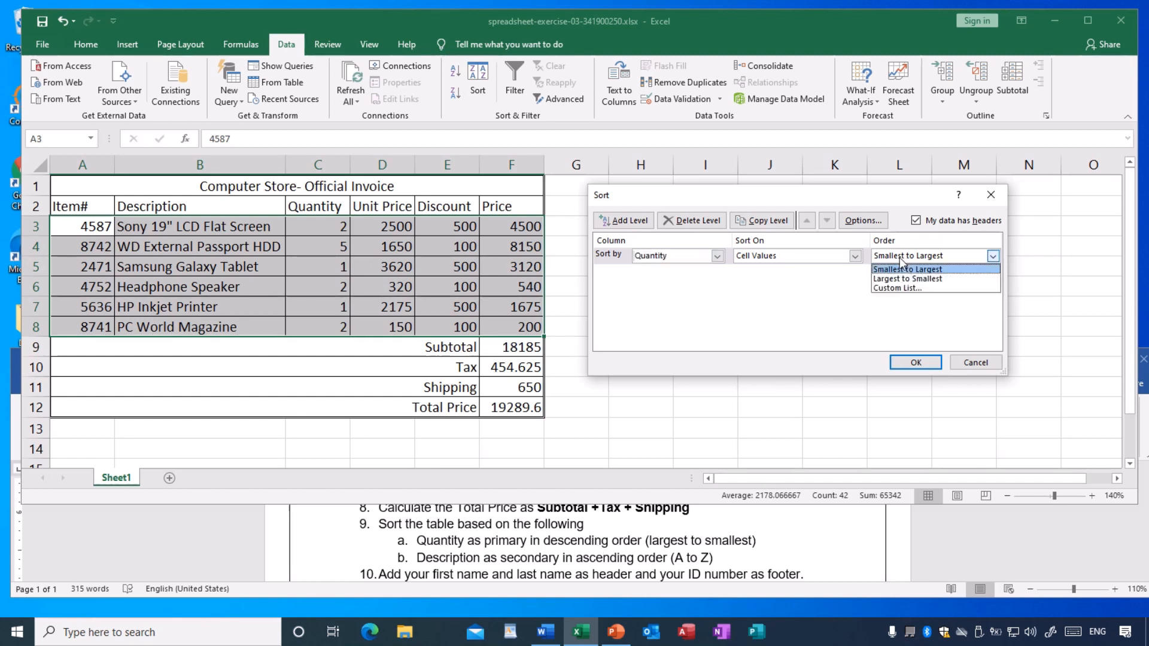
click(898, 279)
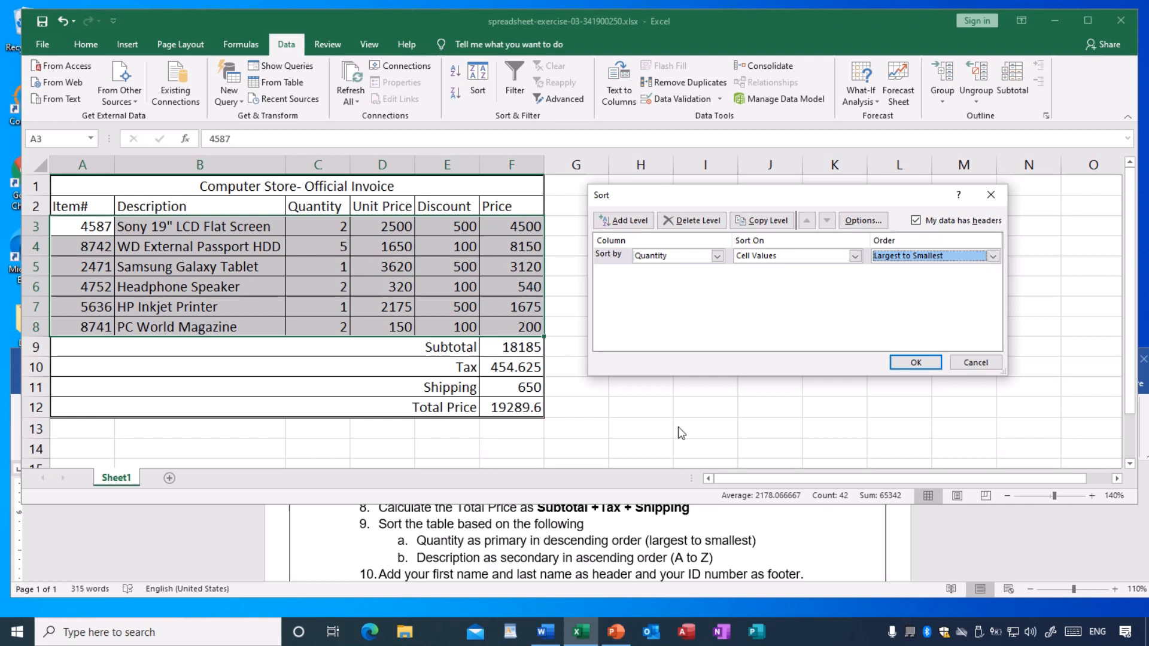
- Add Description as the secondary sort level in A to Z order and apply the sort to the invoice items
click(620, 226)
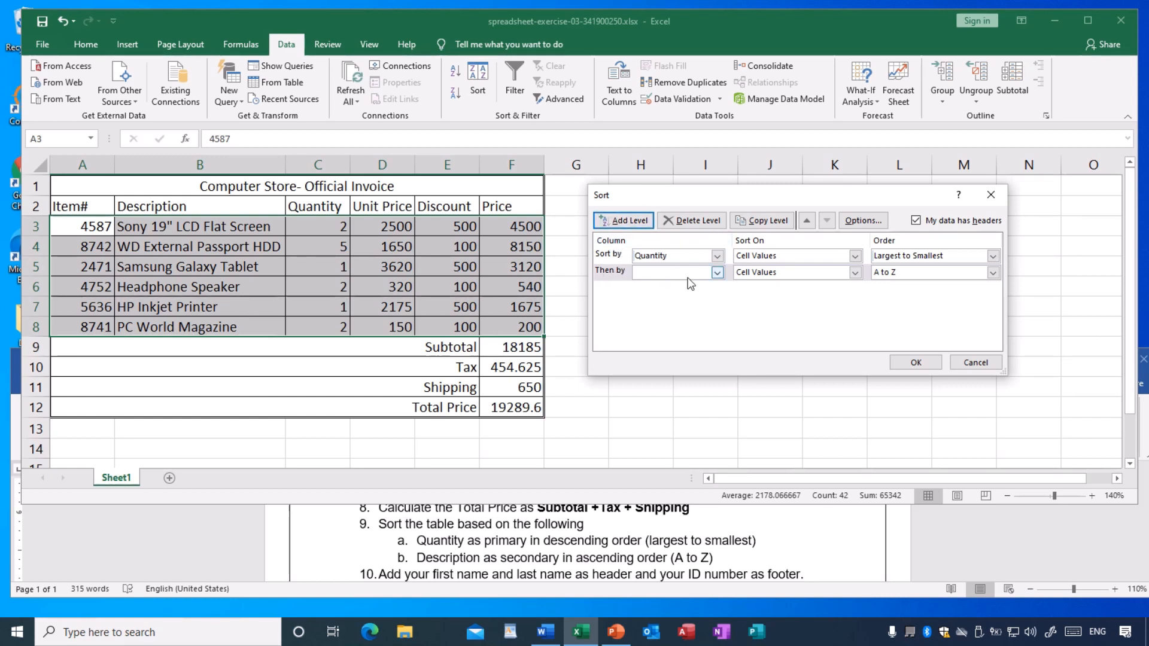
click(716, 273)
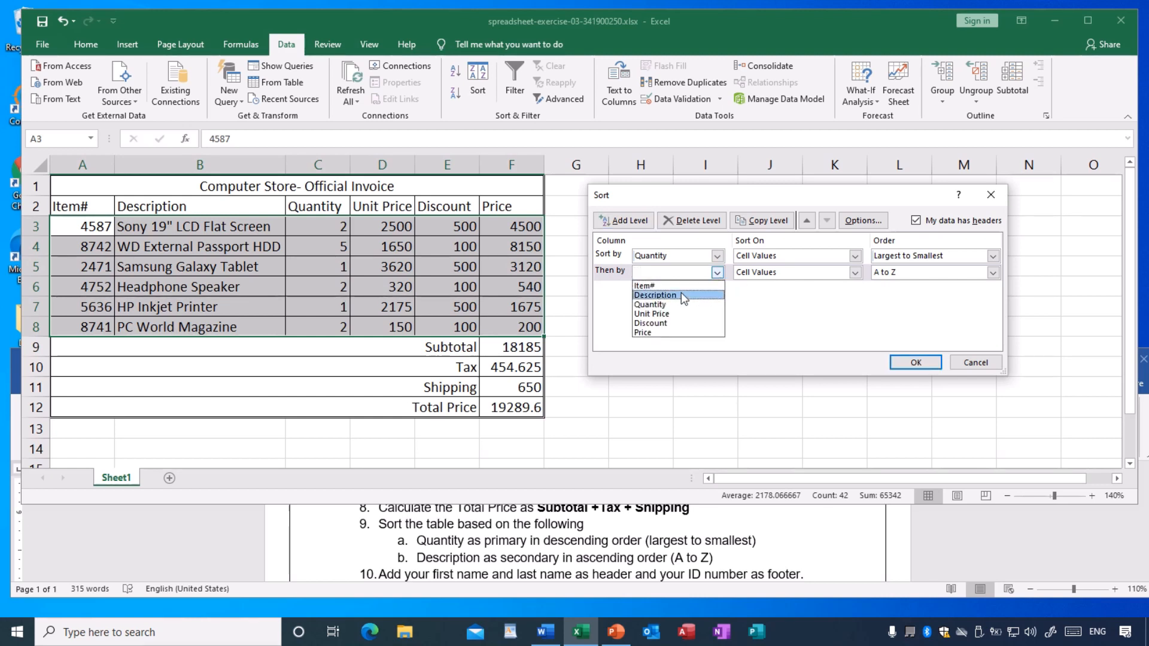
click(677, 296)
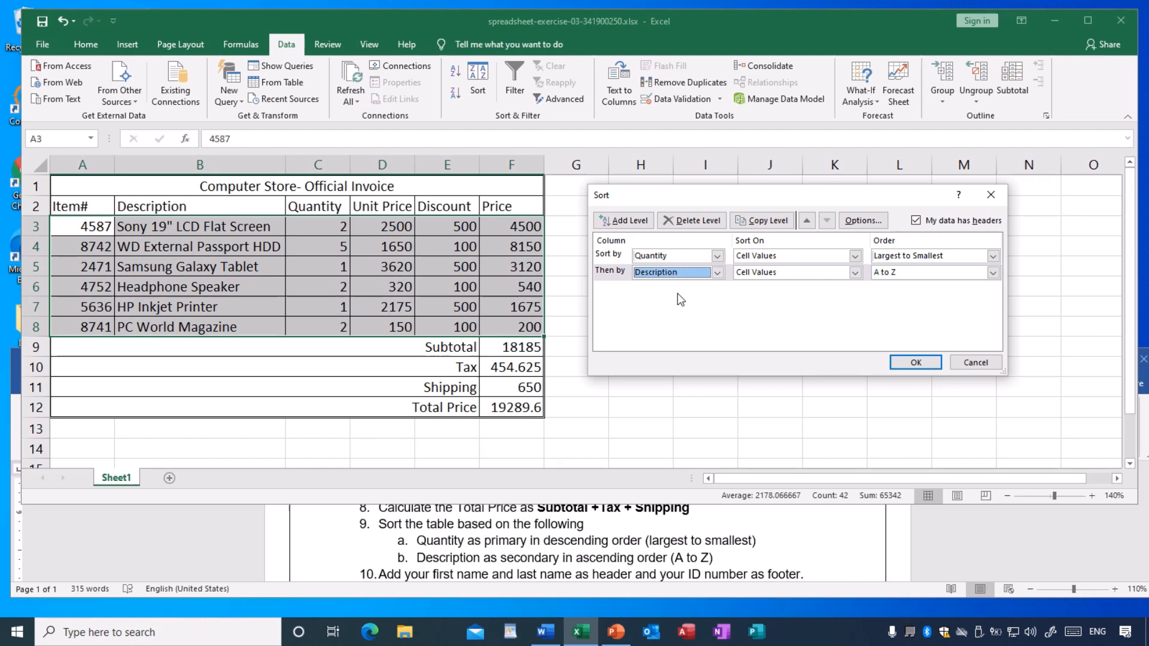
click(992, 272)
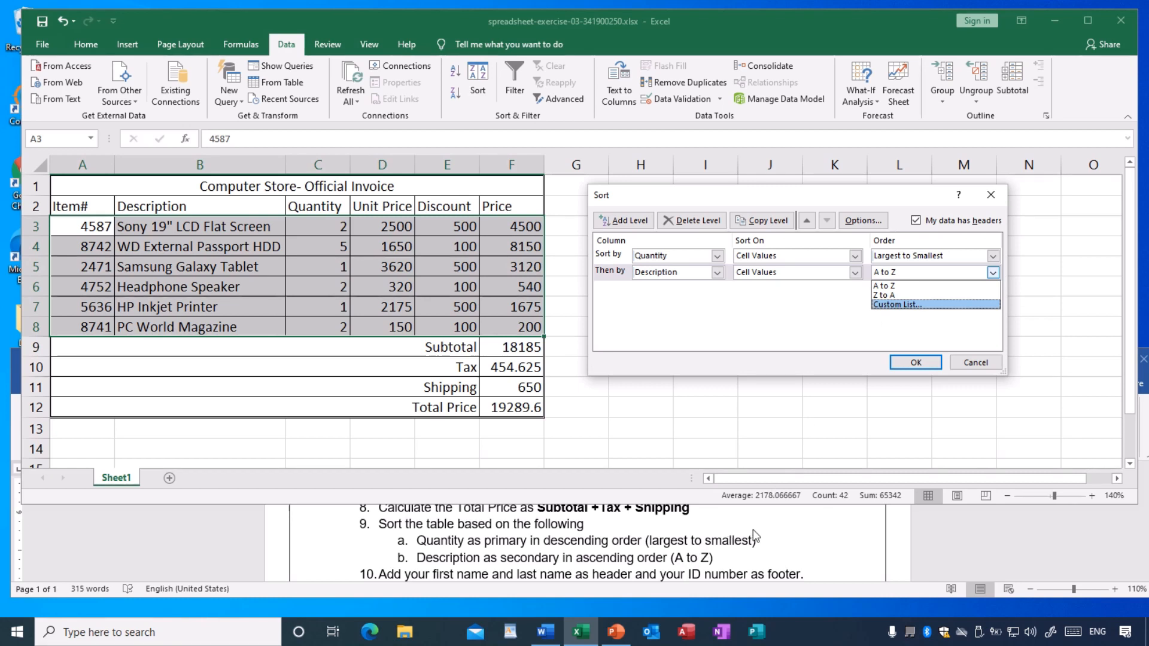
click(890, 287)
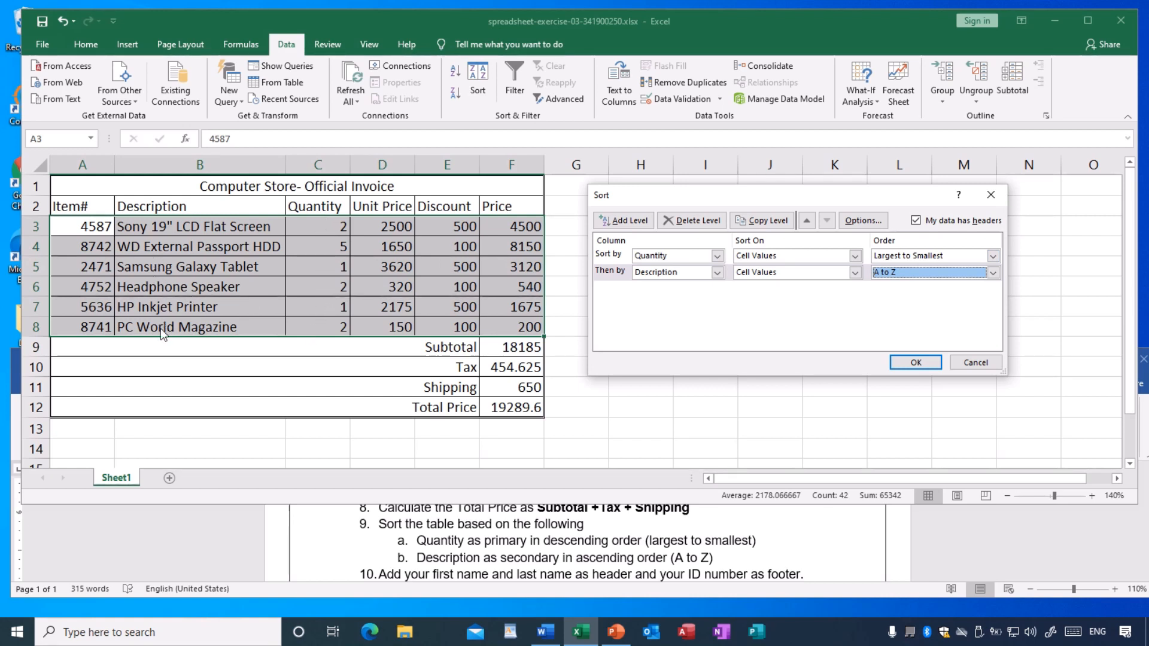
click(916, 364)
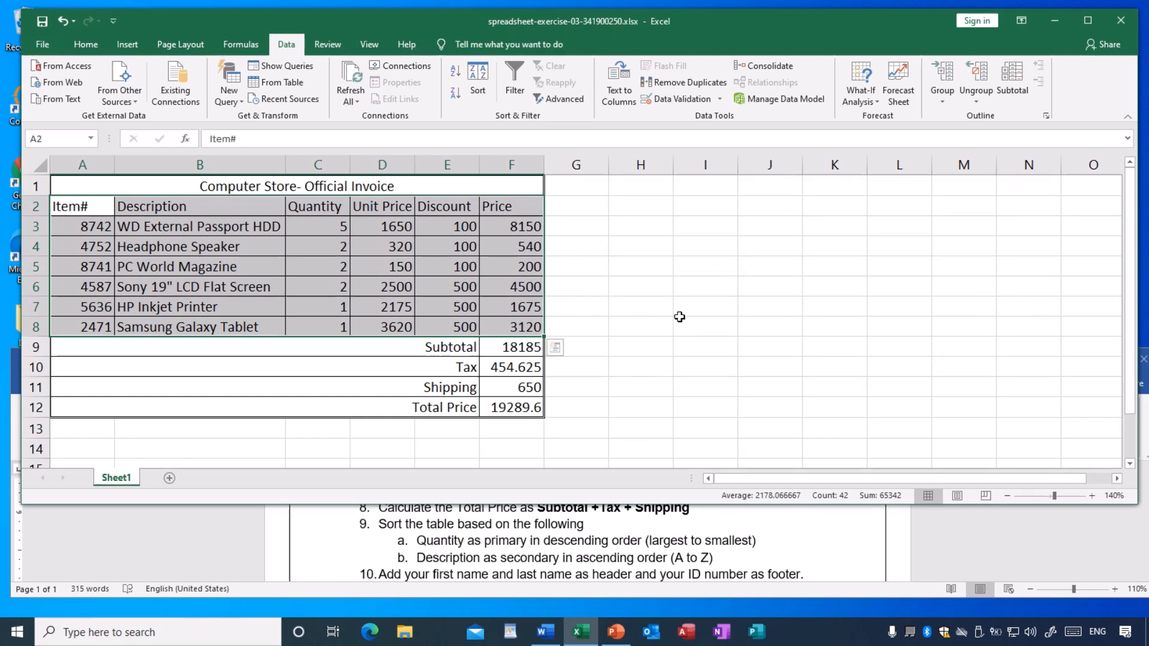
click(686, 291)
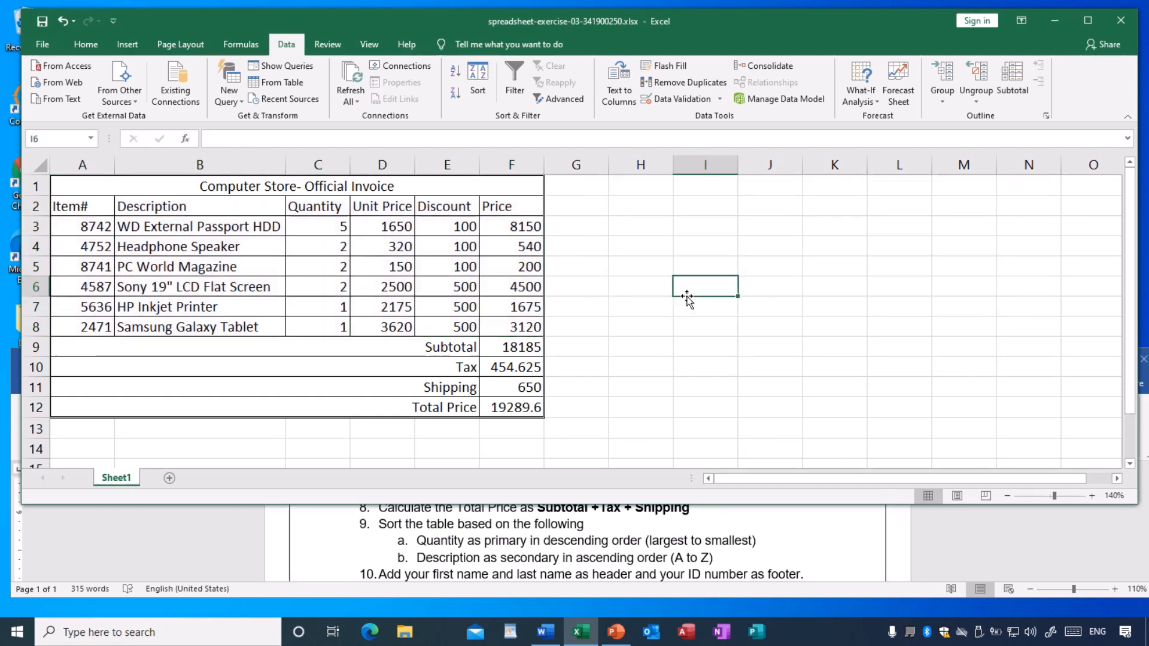
- Check the sorted Quantity values in C3:C6 and the alphabetical order of the descriptions in the tied rows 4 to 6
click(329, 230)
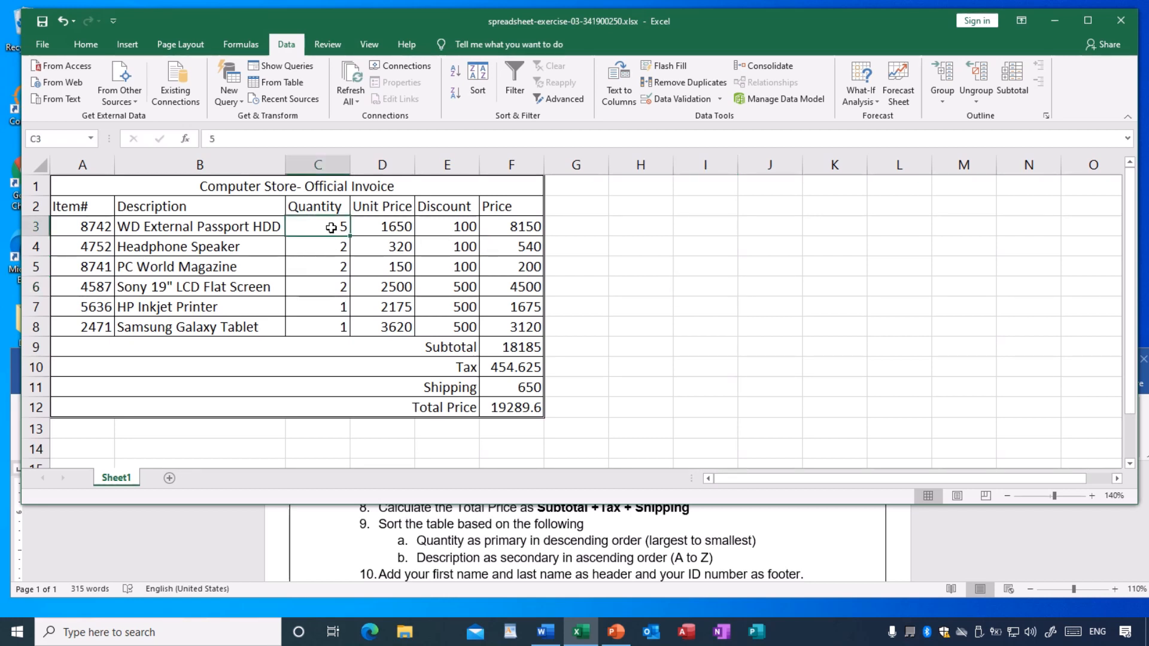
click(331, 244)
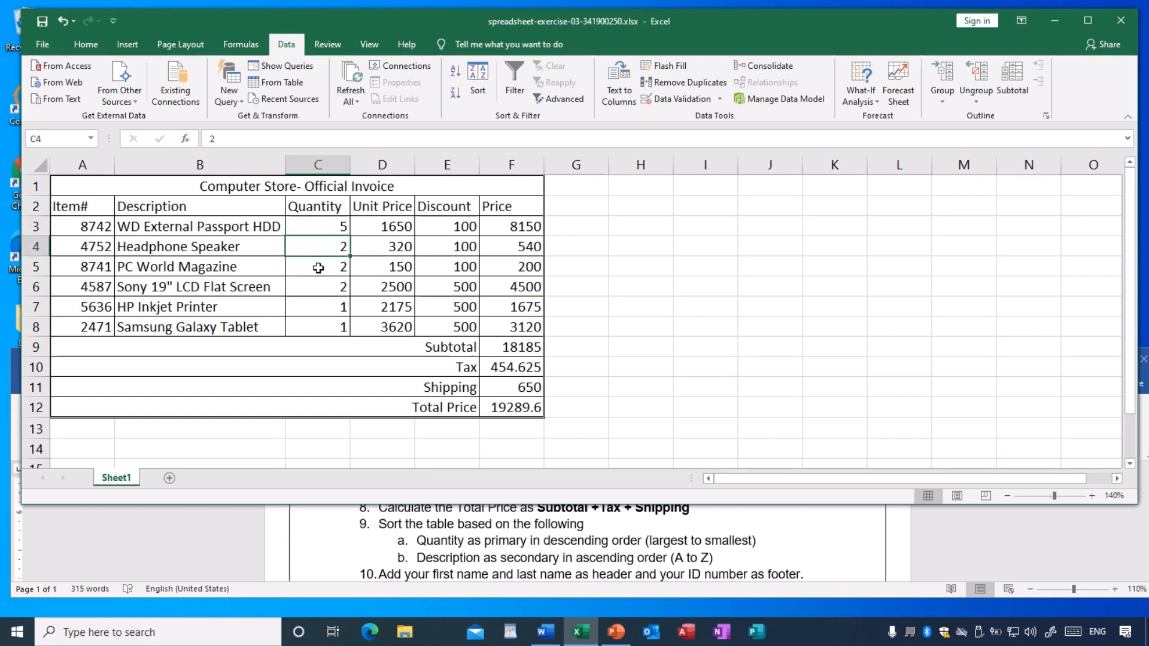
click(319, 267)
click(322, 289)
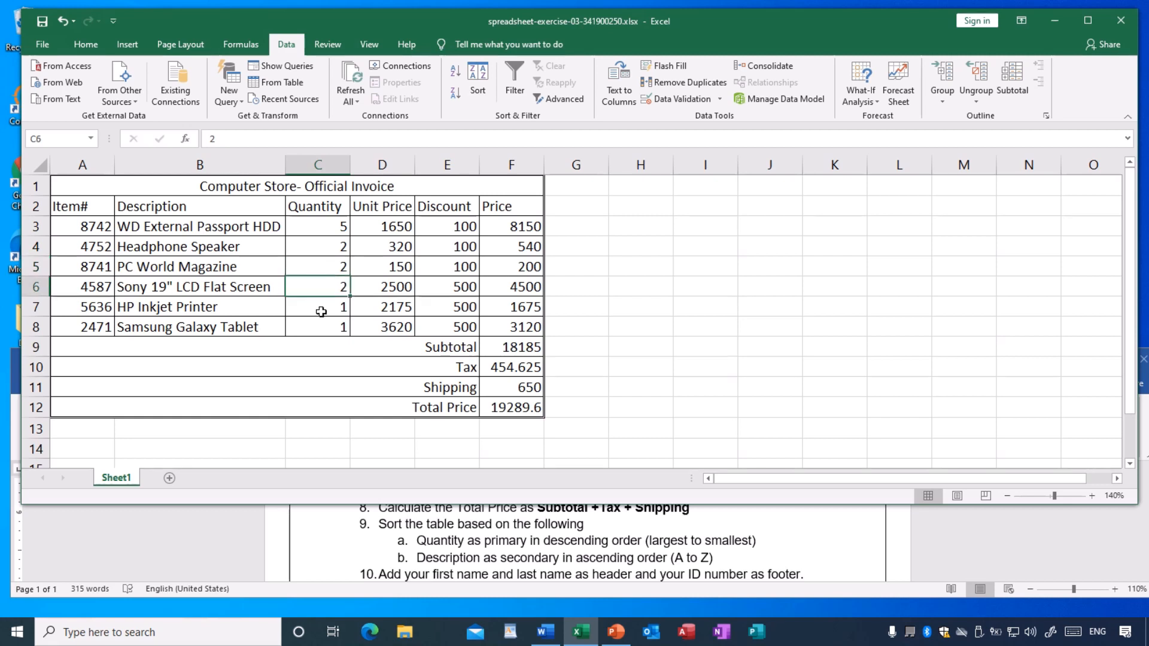
click(323, 248)
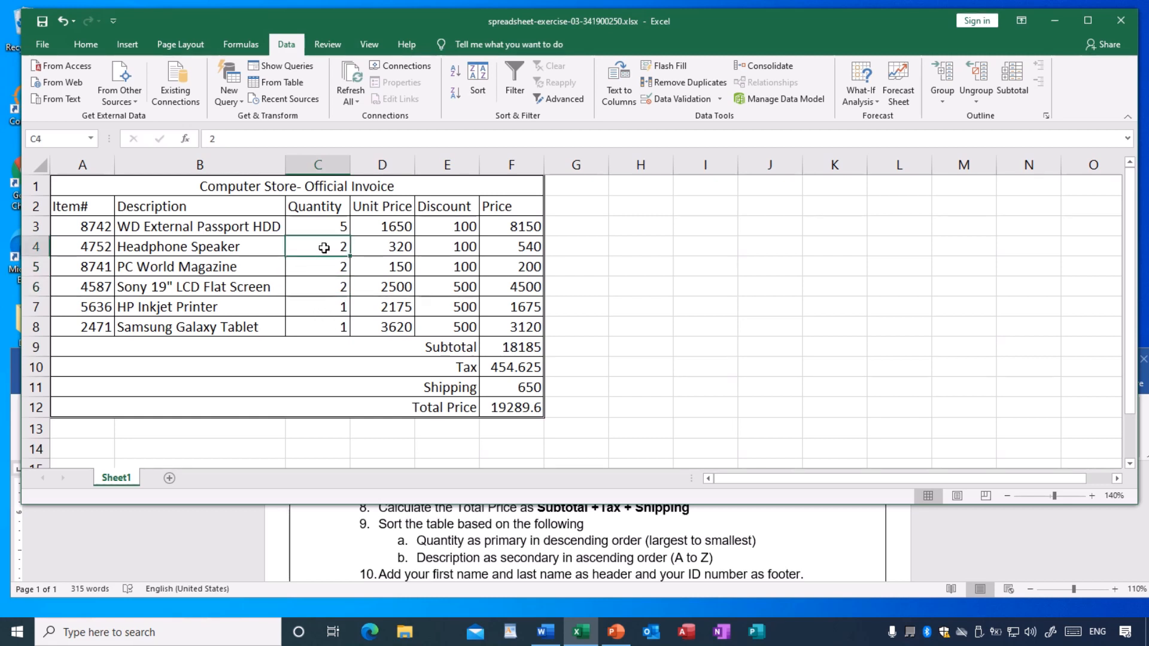
drag(322, 247, 323, 289)
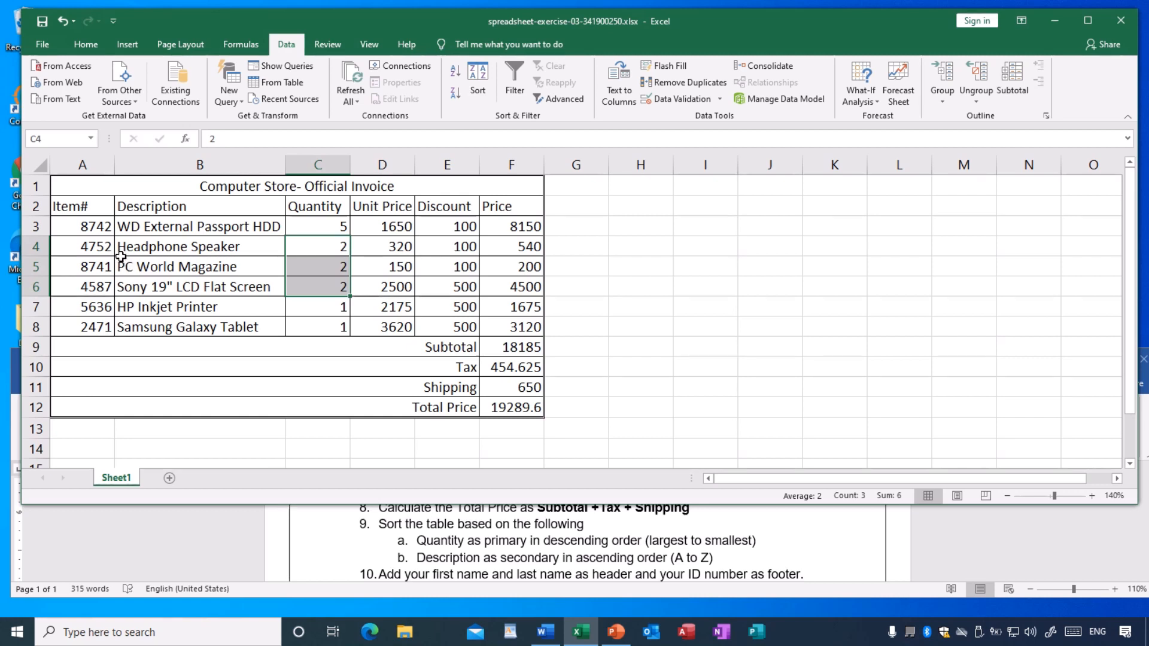
click(124, 255)
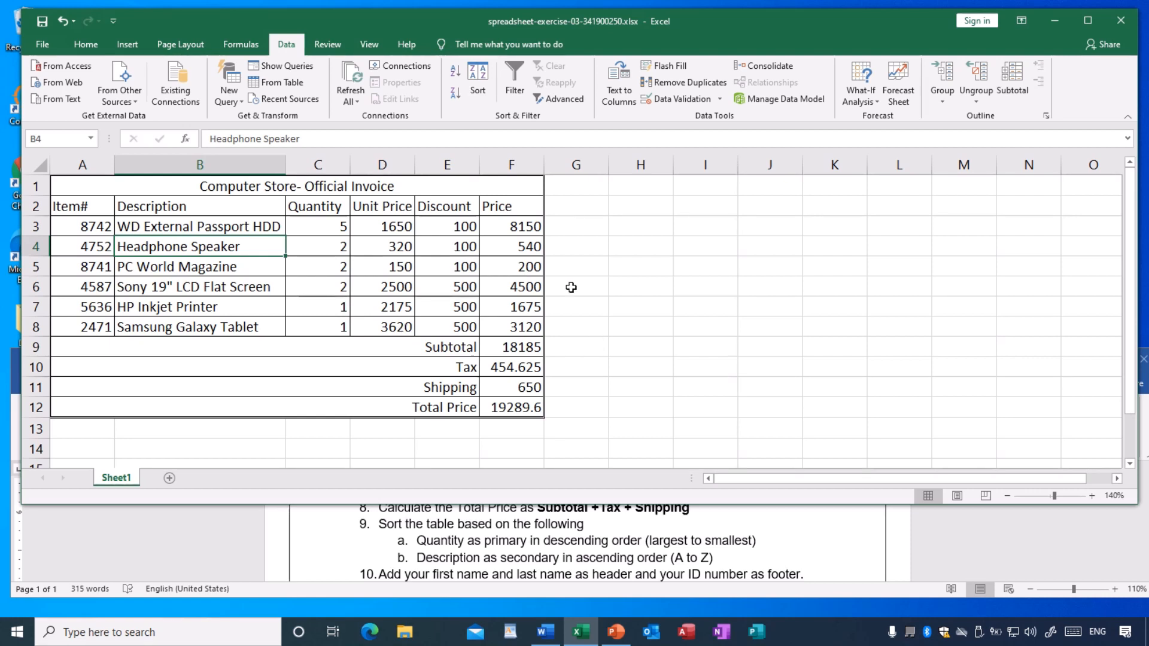
- Compare the tied quantities in C7:C8 with their descriptions, and review the totals block A9:F12 and the title row left out of the sort
click(331, 310)
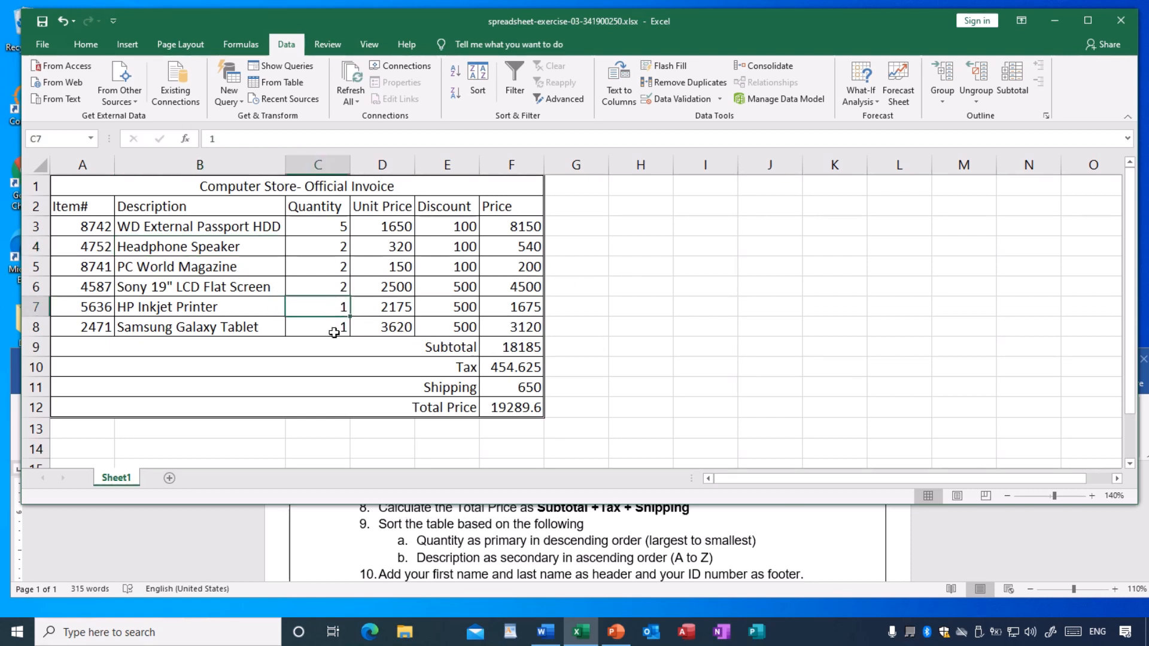
click(328, 328)
click(322, 307)
click(328, 326)
click(325, 310)
click(323, 328)
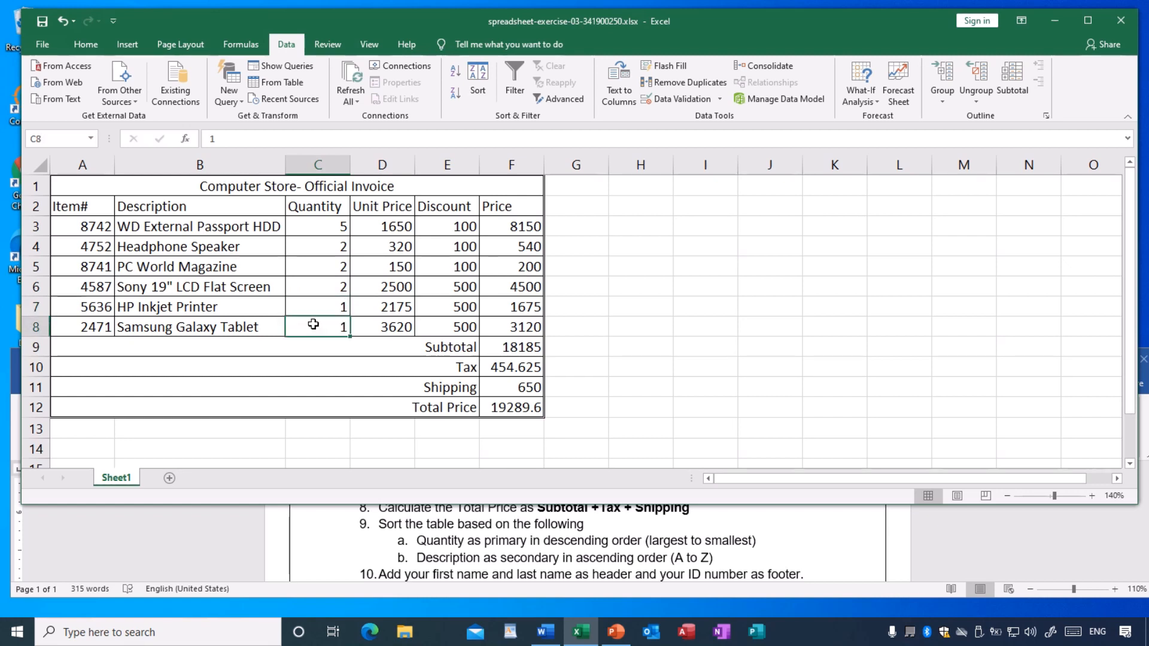
click(184, 310)
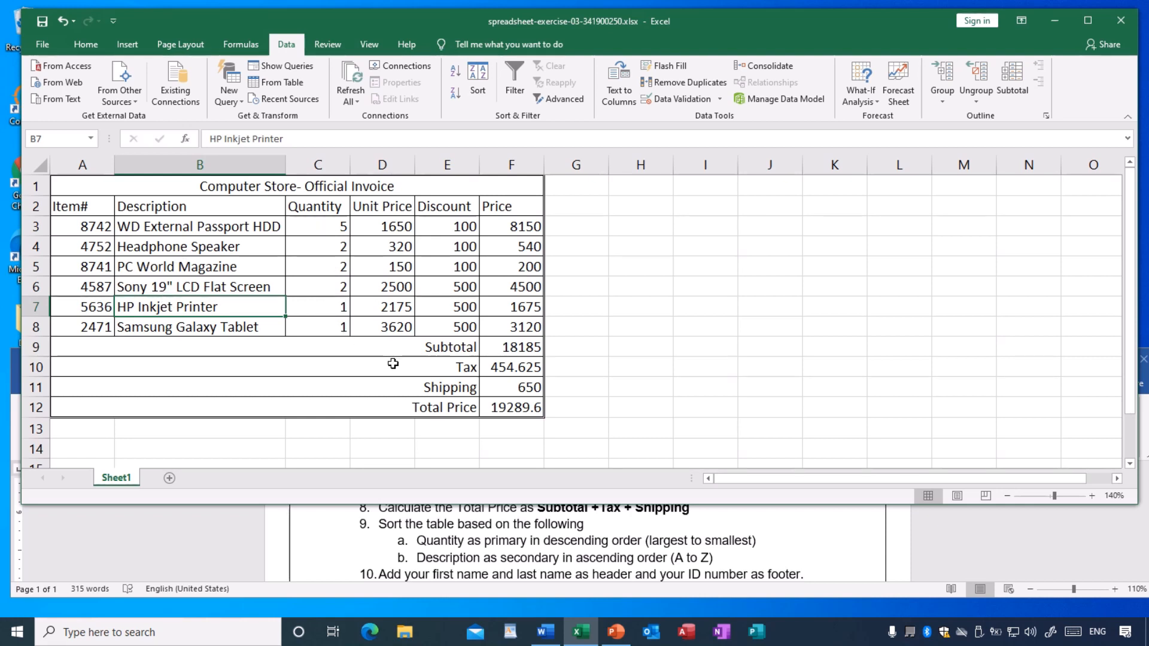
drag(403, 349, 506, 408)
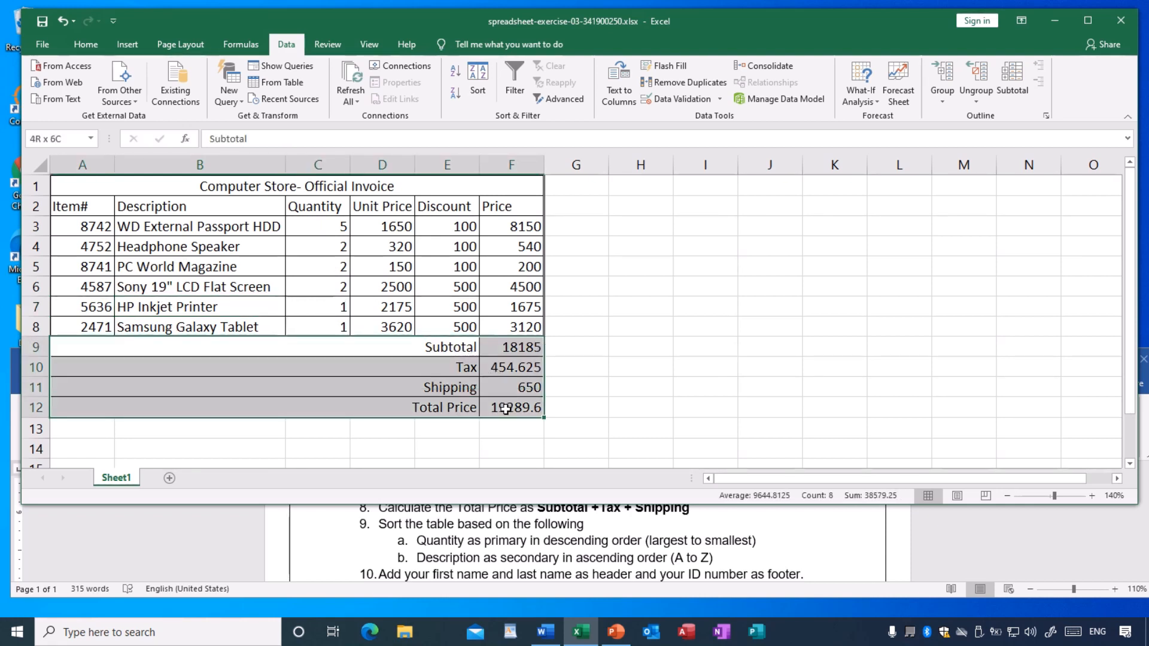
click(341, 187)
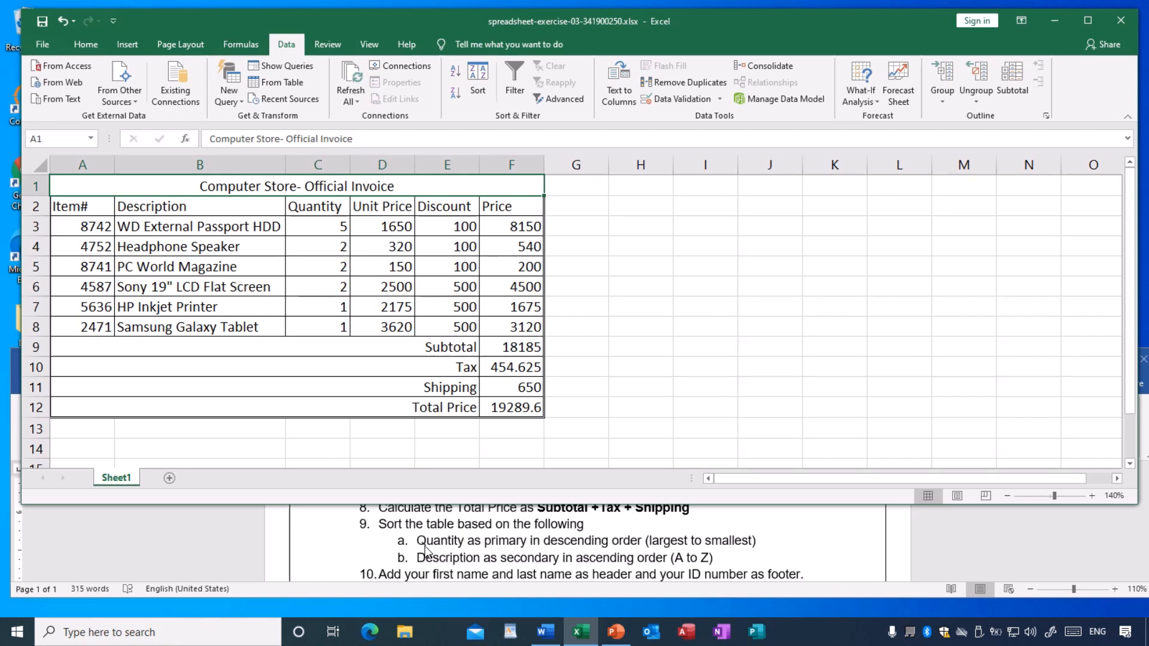
- Read instructions 10 to 12 in the Word exercise, and examine the invoice's print preview and the Header & Footer command
scroll(427, 548, down, 1)
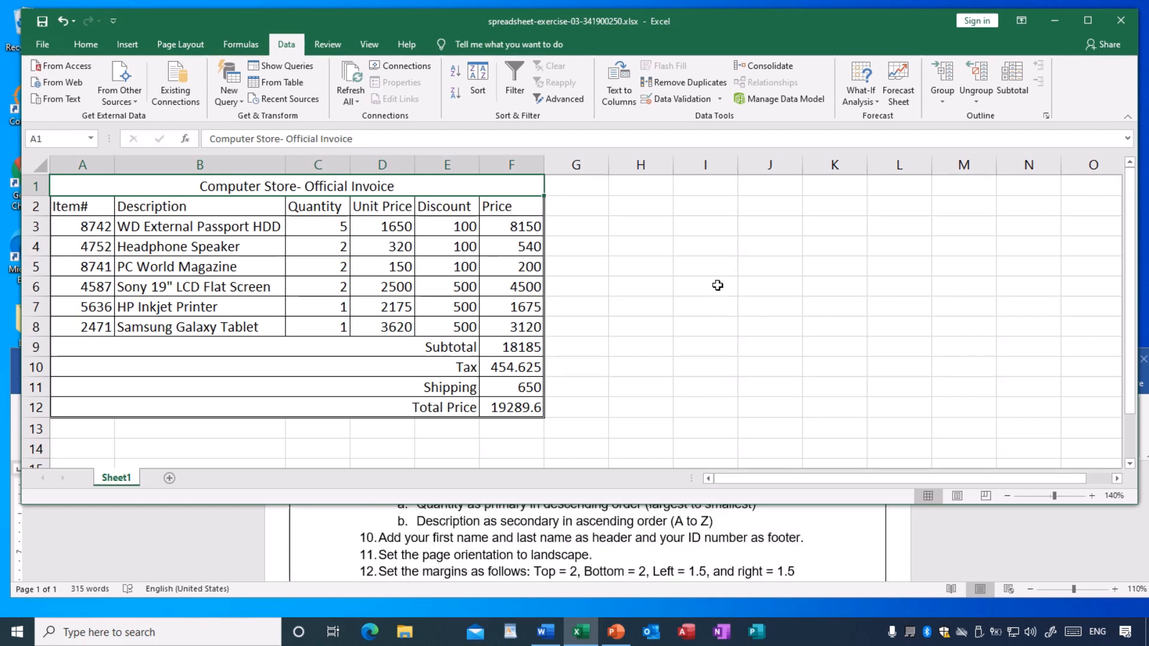
click(782, 323)
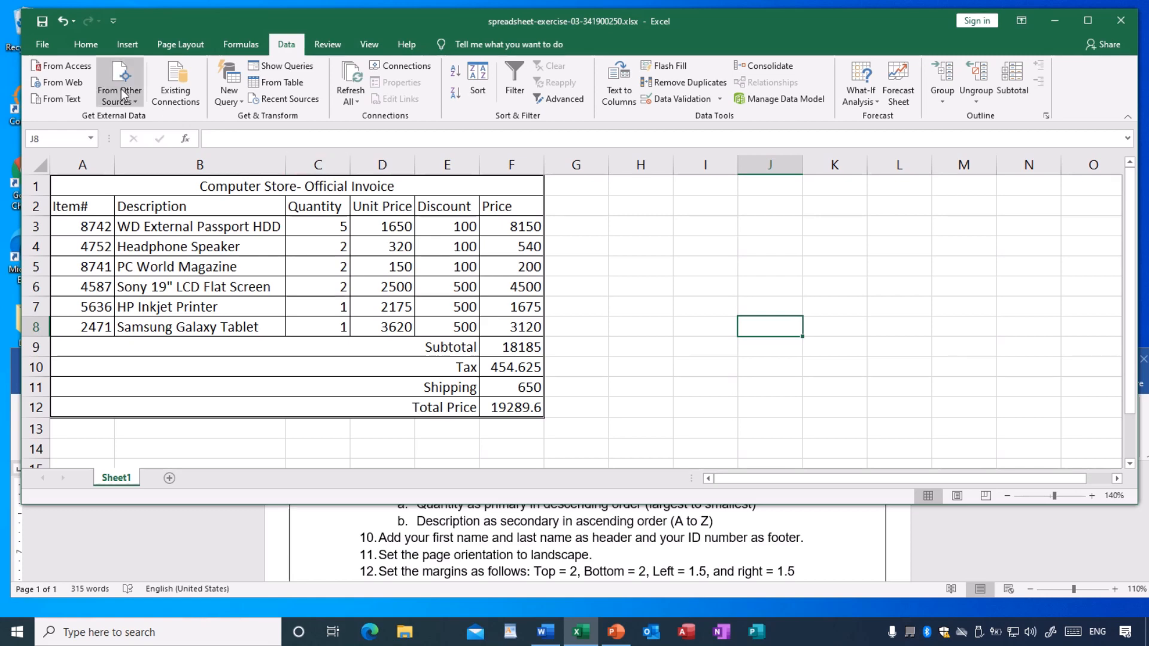
click(45, 44)
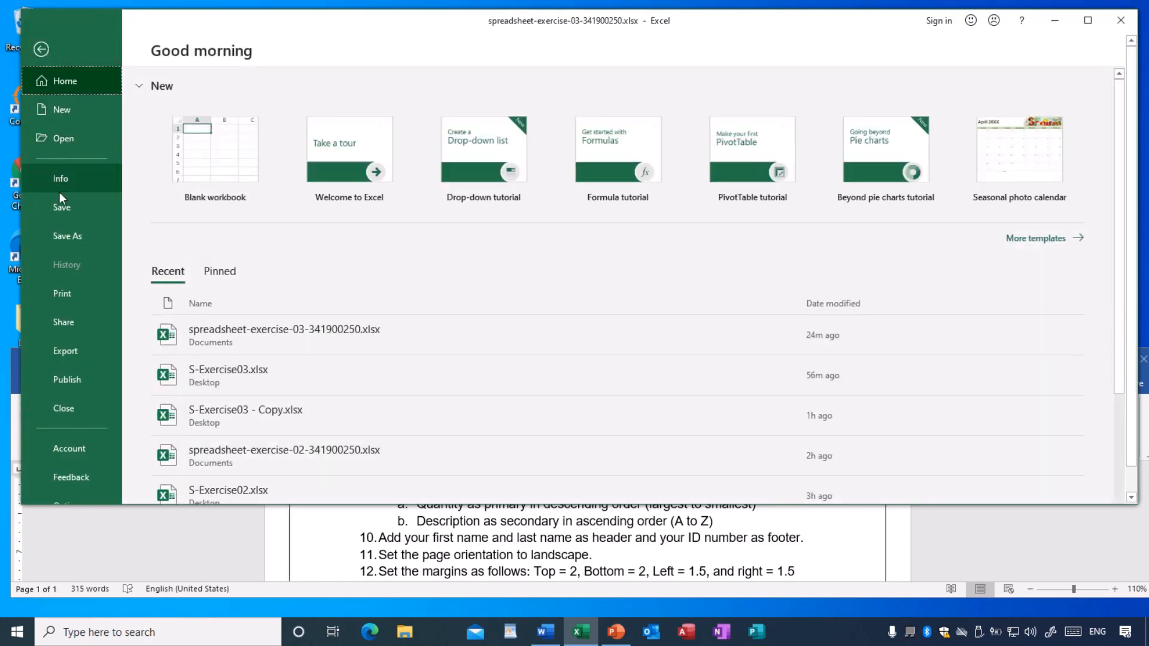
click(66, 297)
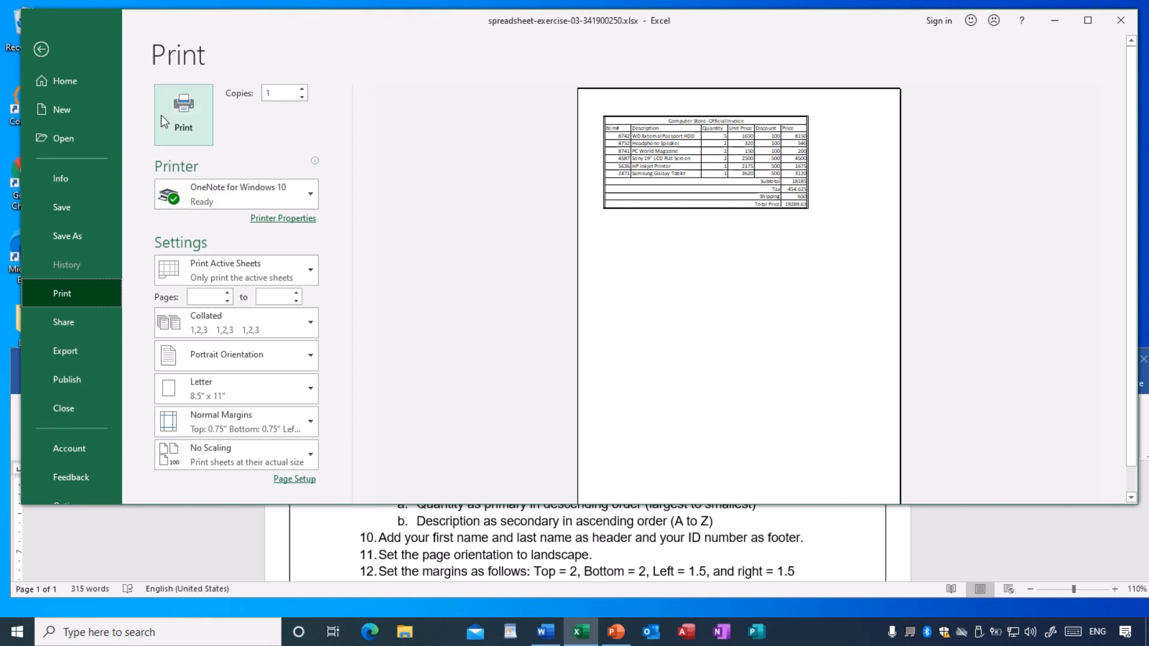
click(40, 50)
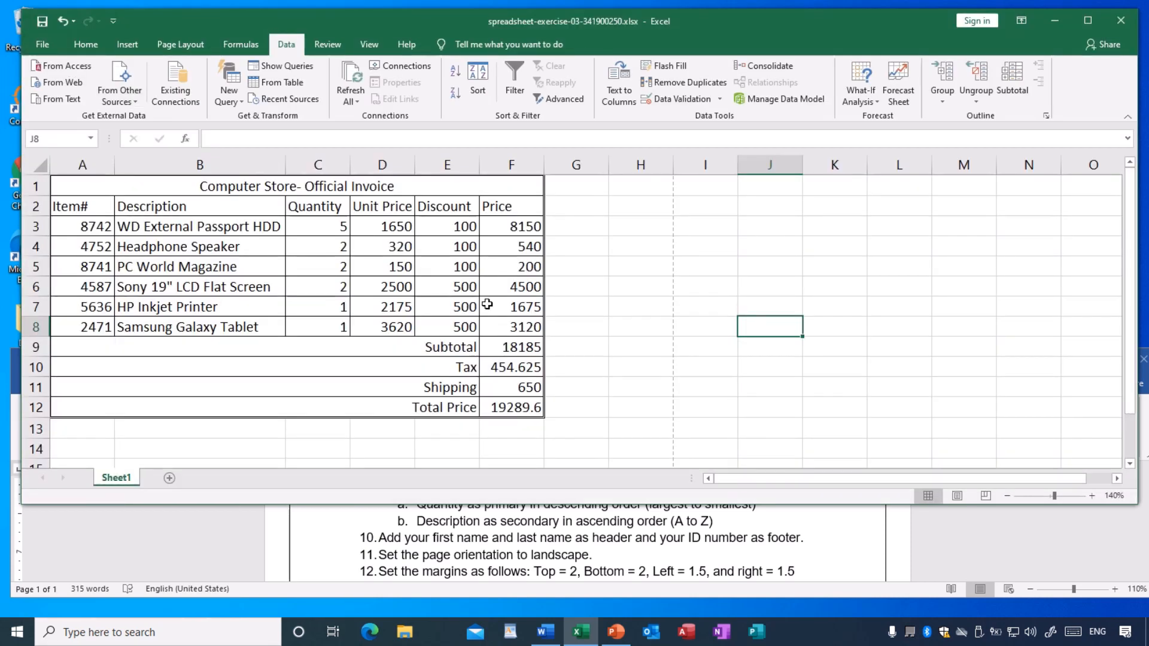
click(127, 45)
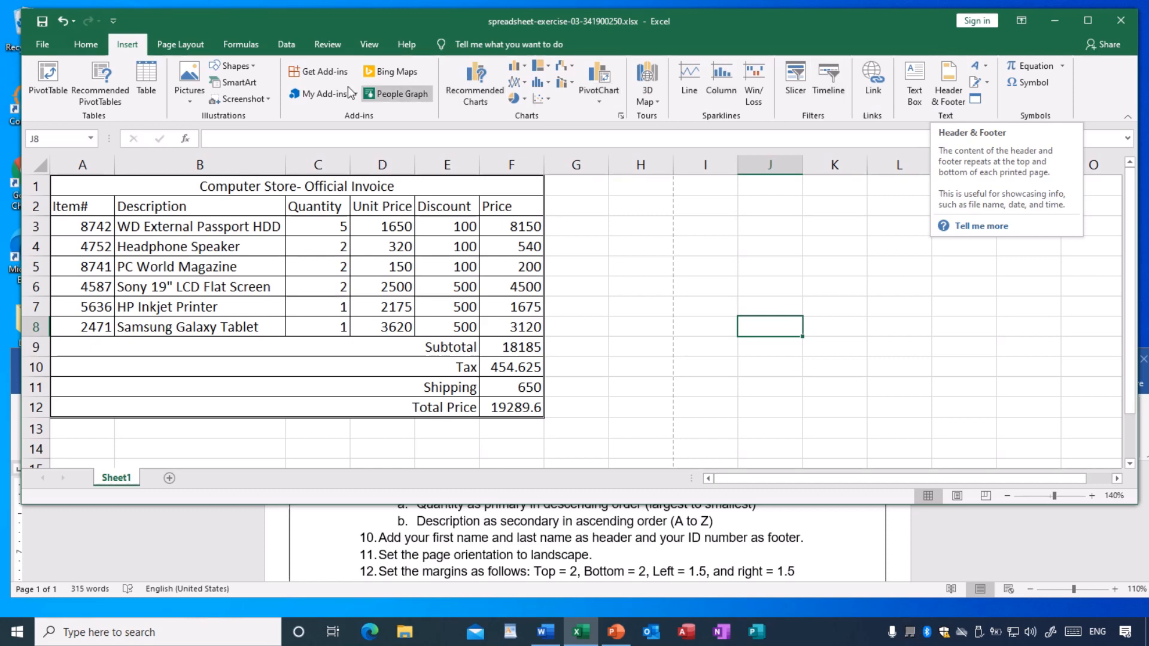
- Add a custom page header with the student's first and last name in the center section
click(46, 48)
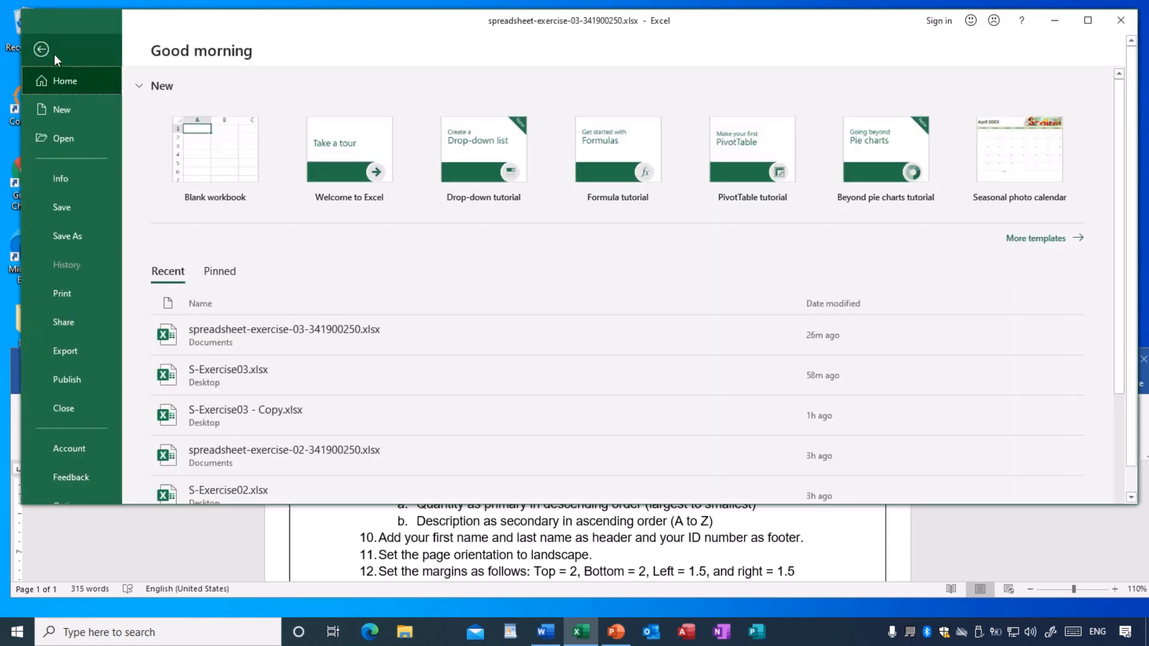
click(64, 294)
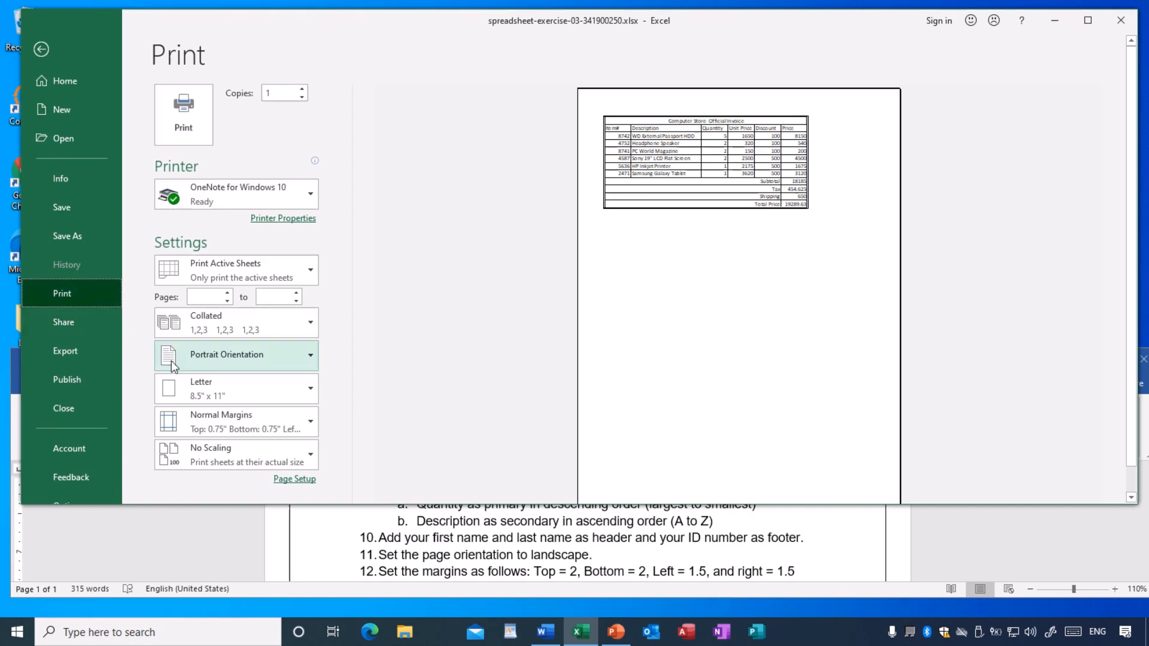
click(248, 438)
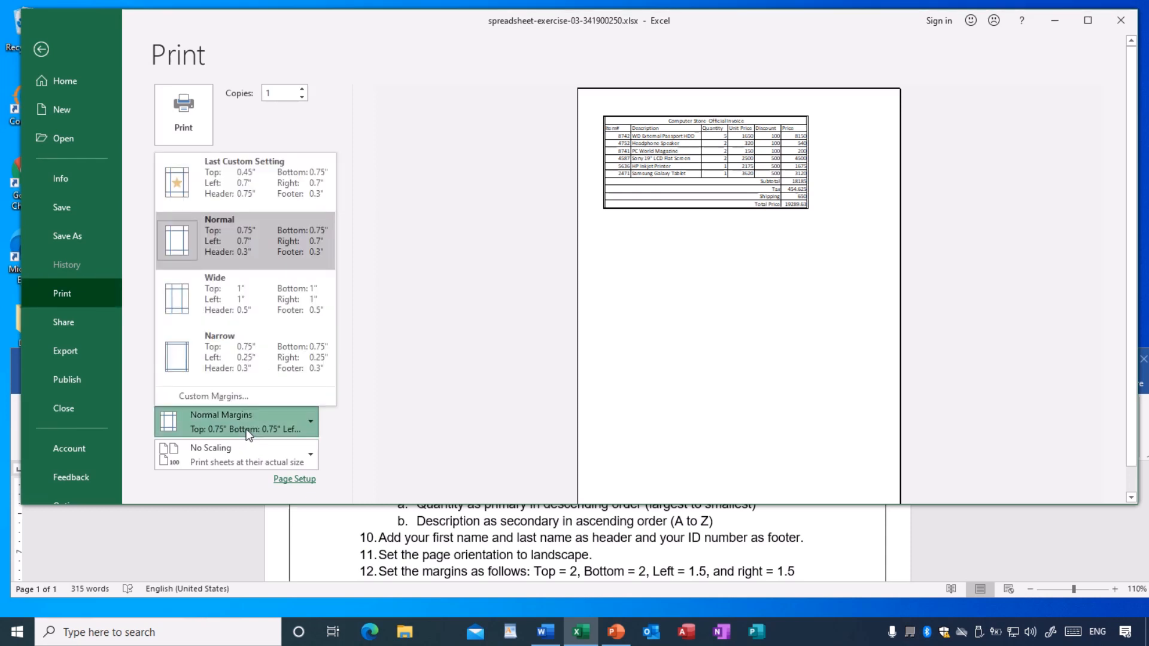
click(218, 397)
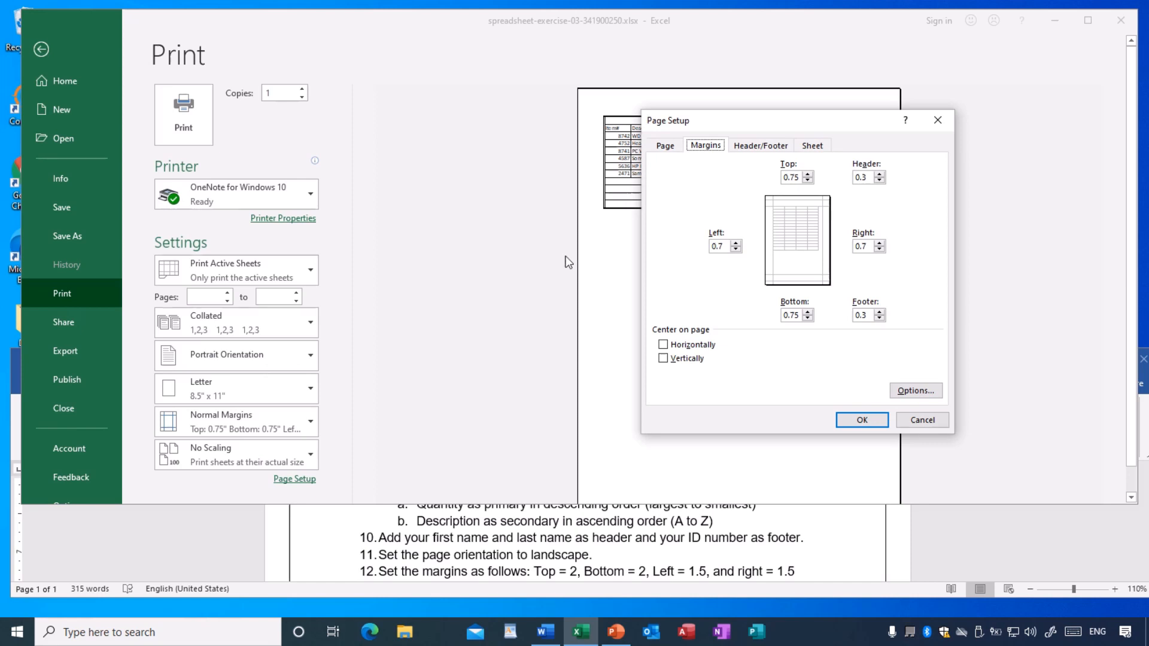
click(752, 149)
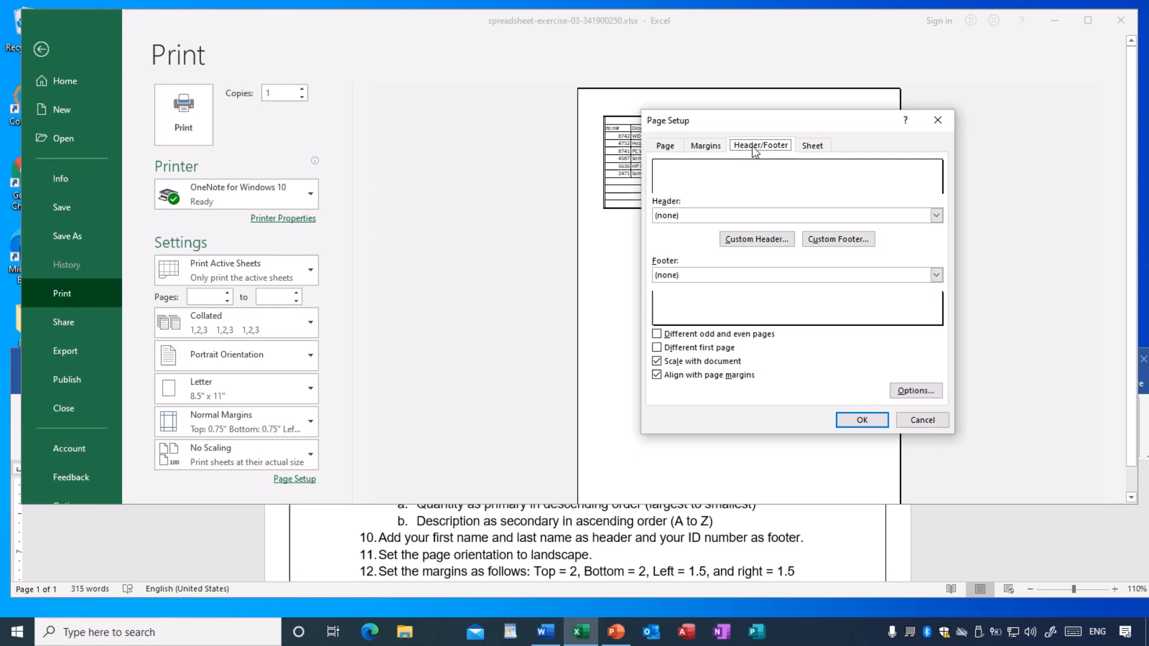
click(753, 240)
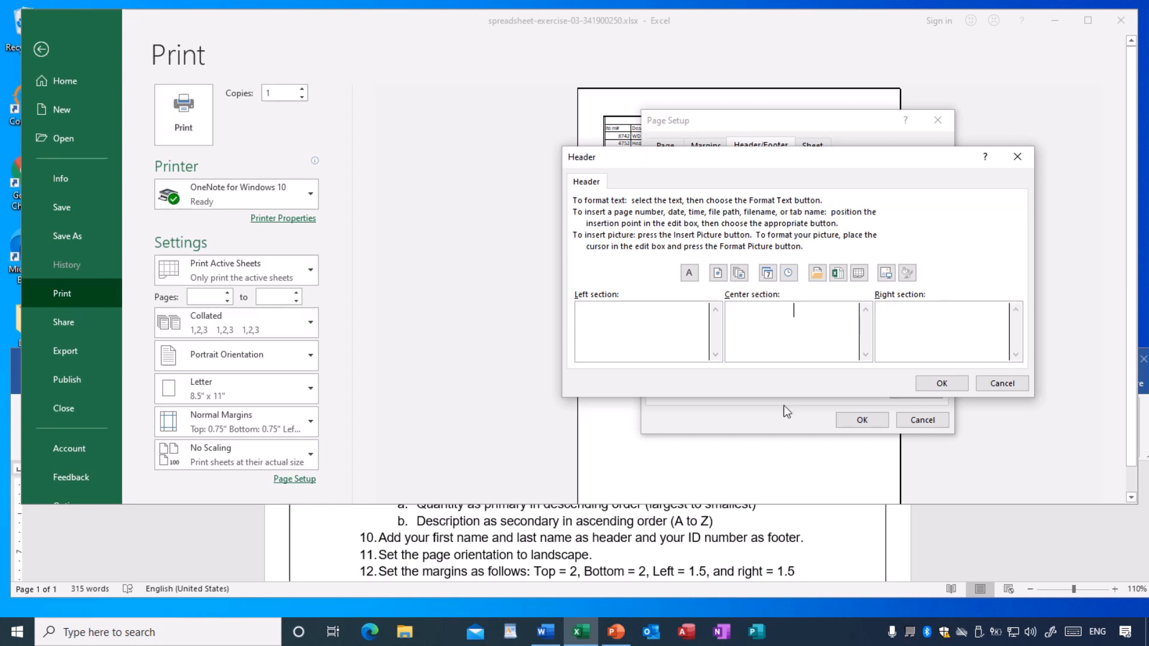
click(941, 384)
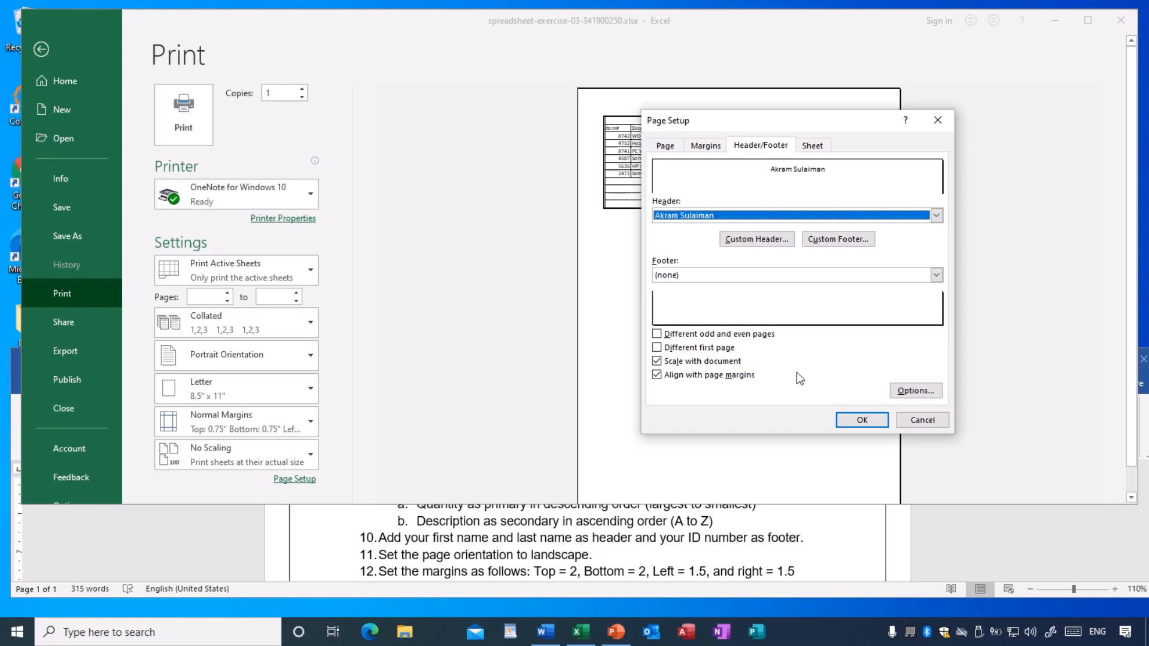
- Add a custom page footer with the student's ID number in the right section and apply the page setup
click(840, 244)
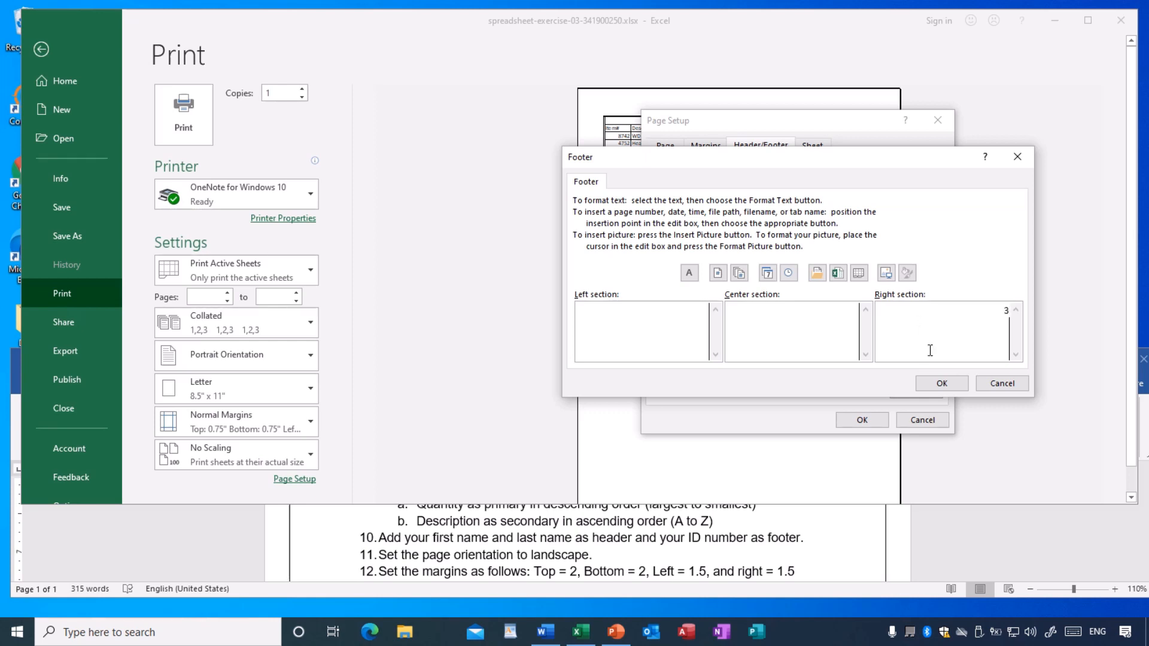
text(0)
key(BackSpace)
click(942, 383)
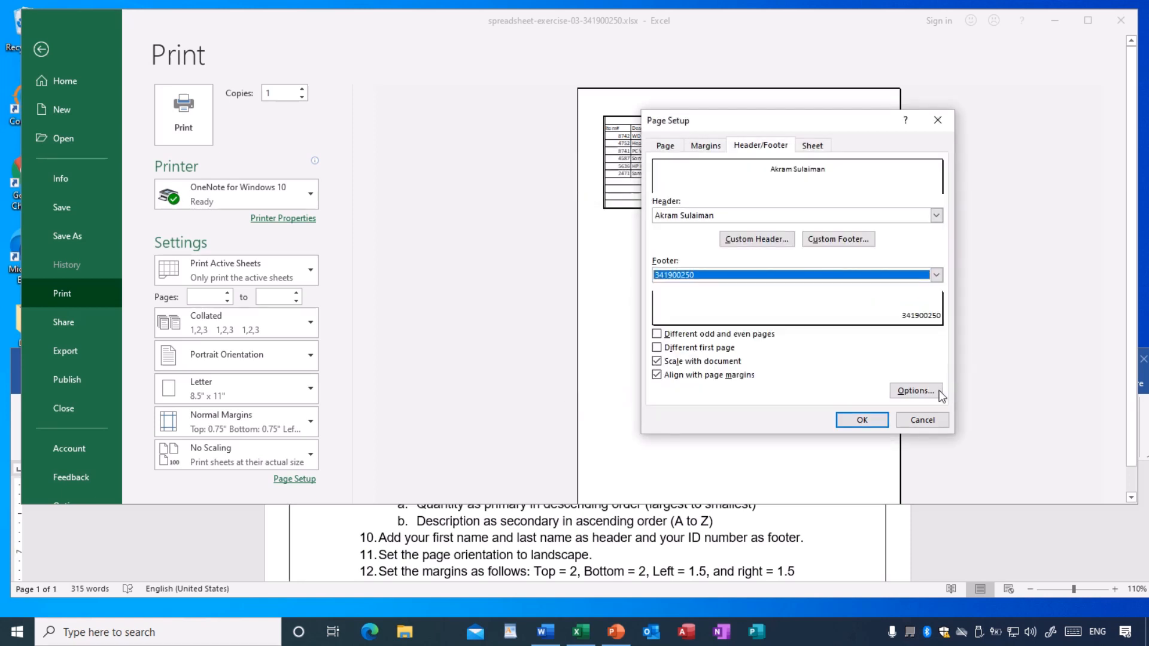
click(862, 421)
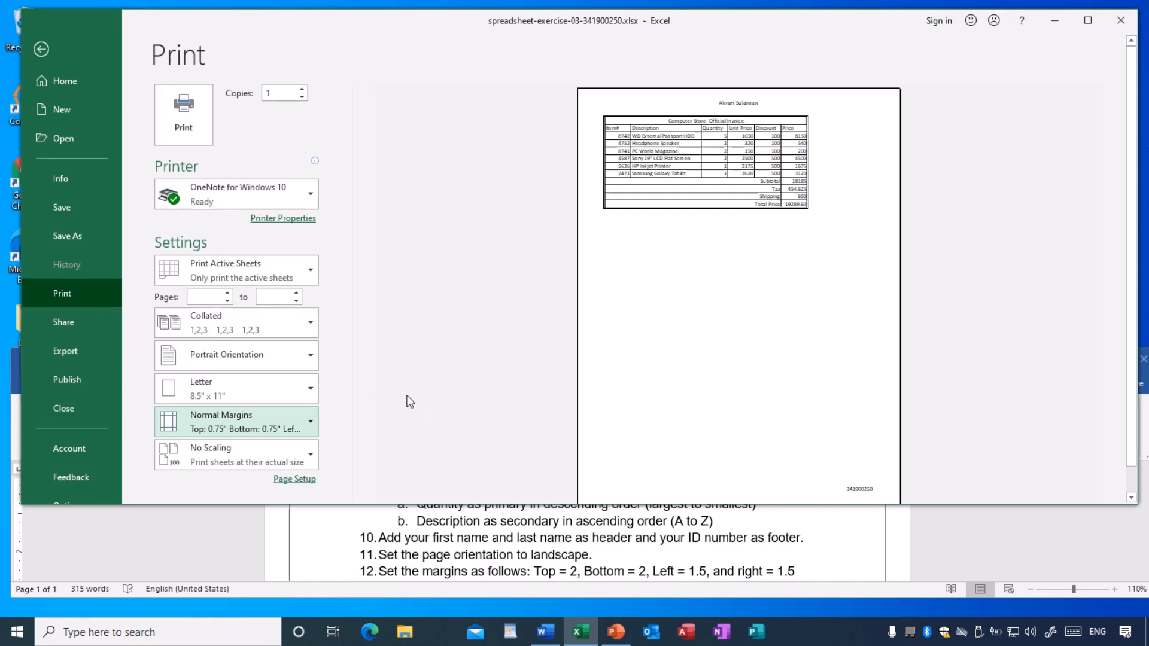
- Try landscape orientation in the print settings and return the page to portrait
click(41, 49)
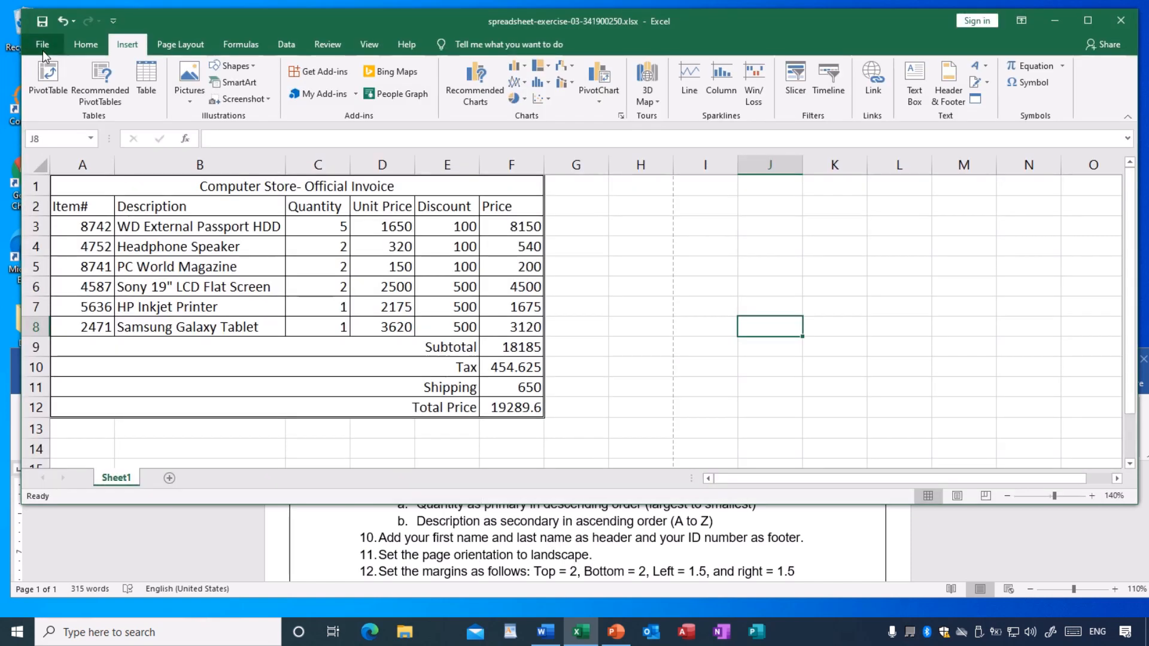
click(175, 45)
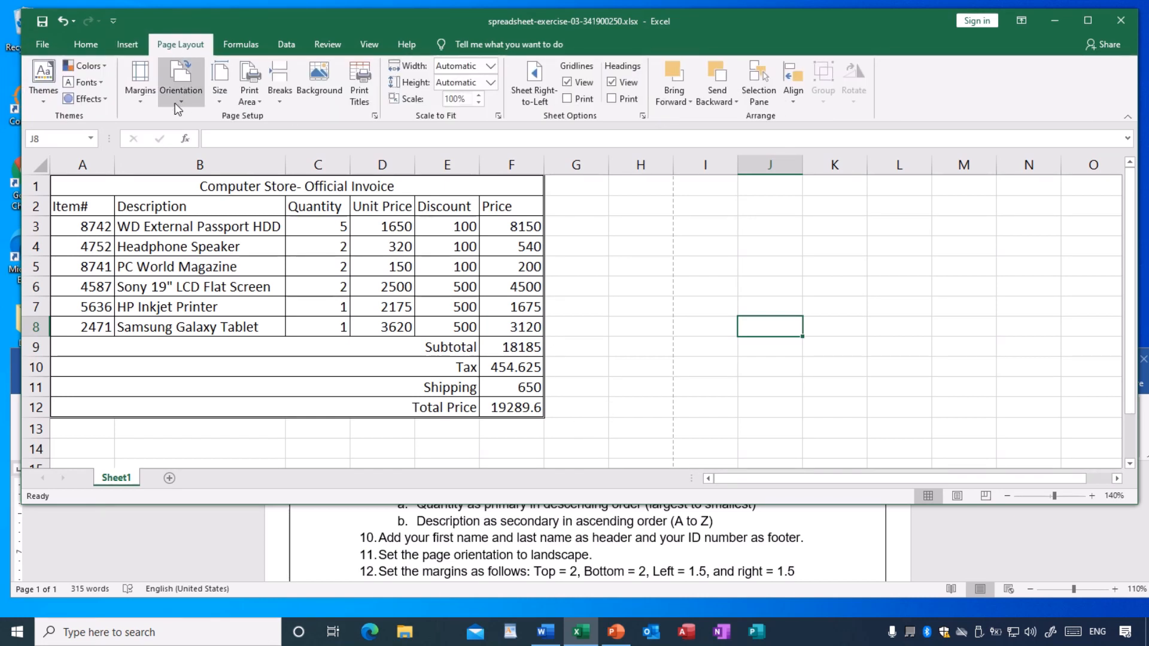
click(182, 103)
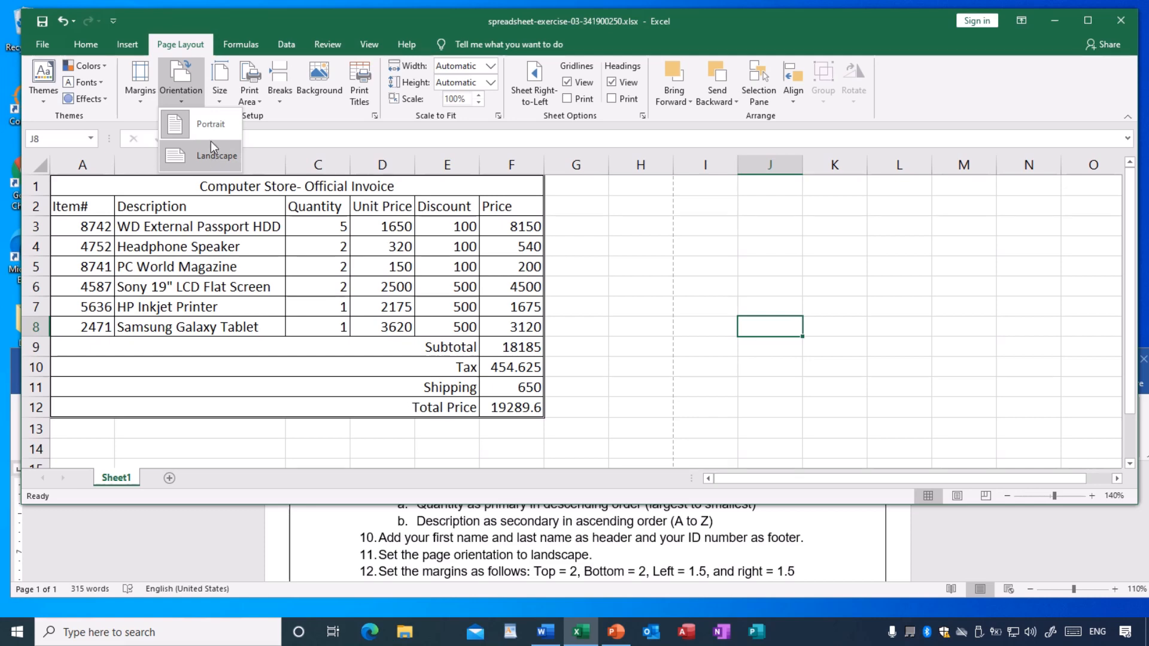
click(42, 44)
click(42, 44)
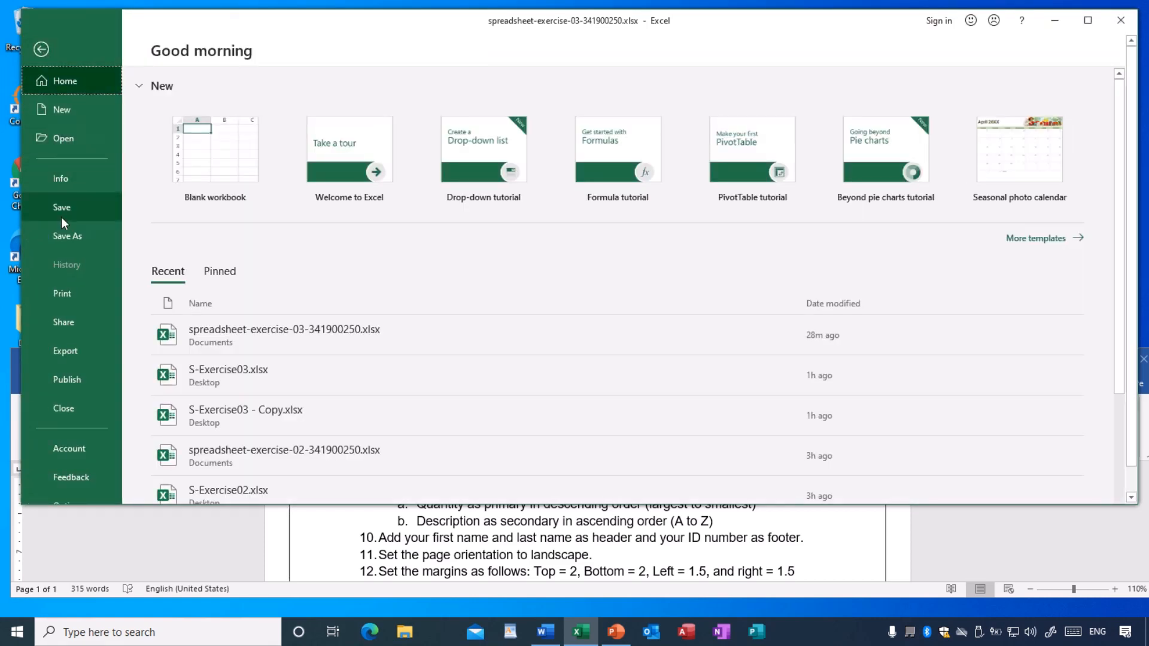
click(66, 296)
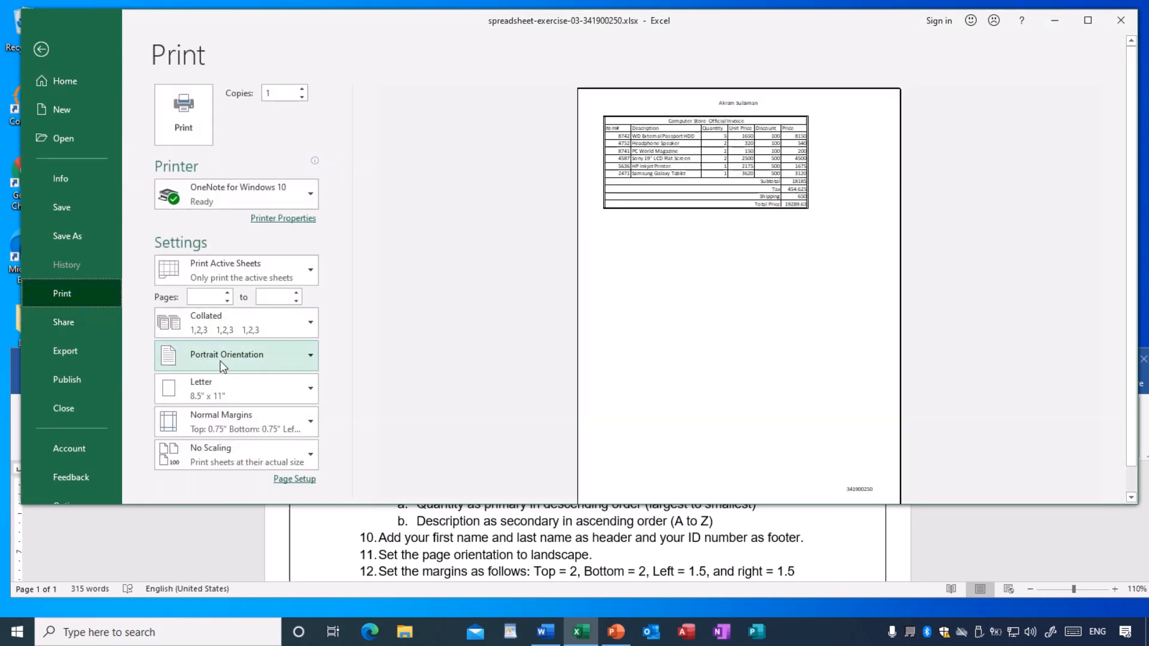
click(222, 362)
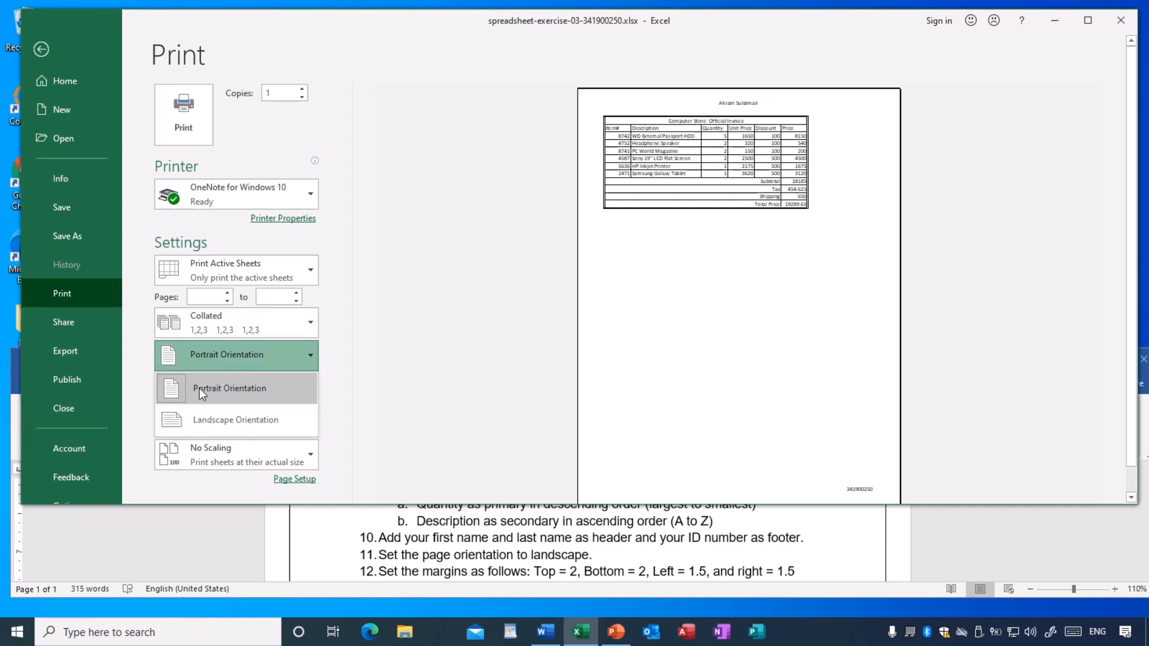
click(243, 418)
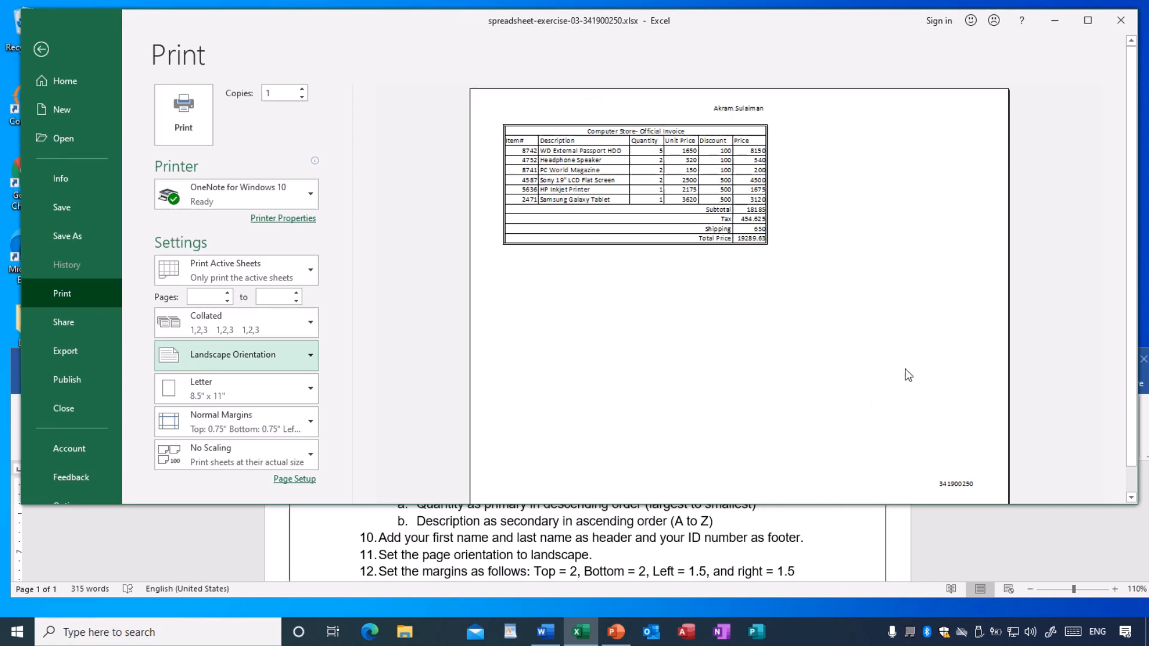
click(309, 357)
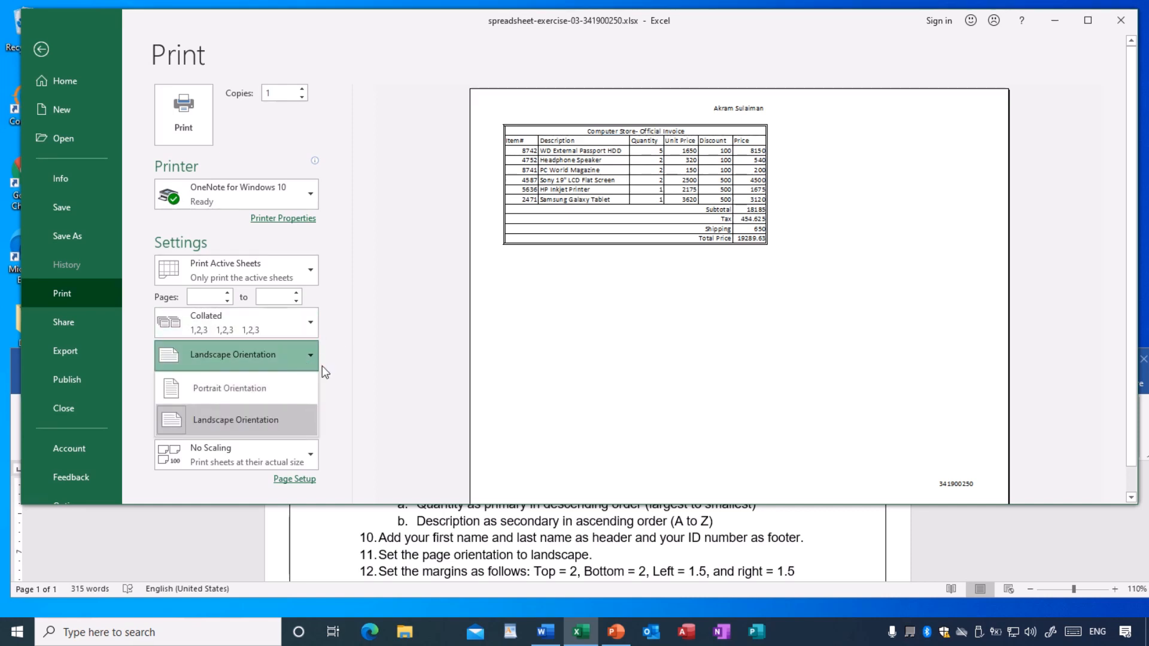
click(249, 388)
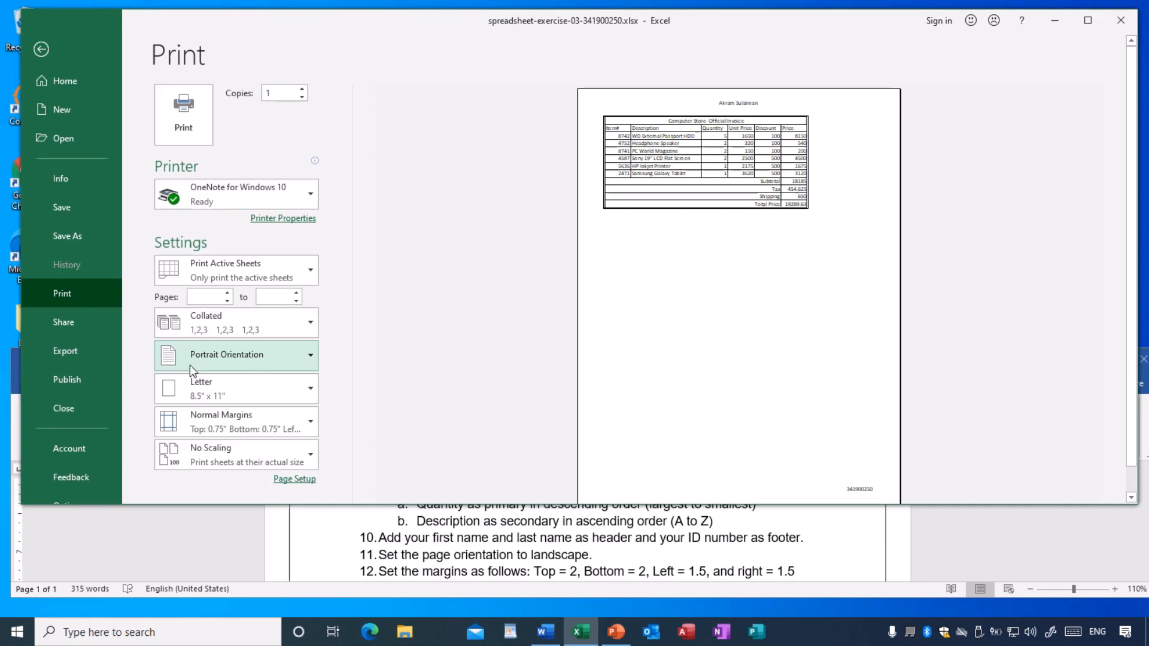
- Set the worksheet's page orientation to landscape and save the workbook
click(41, 49)
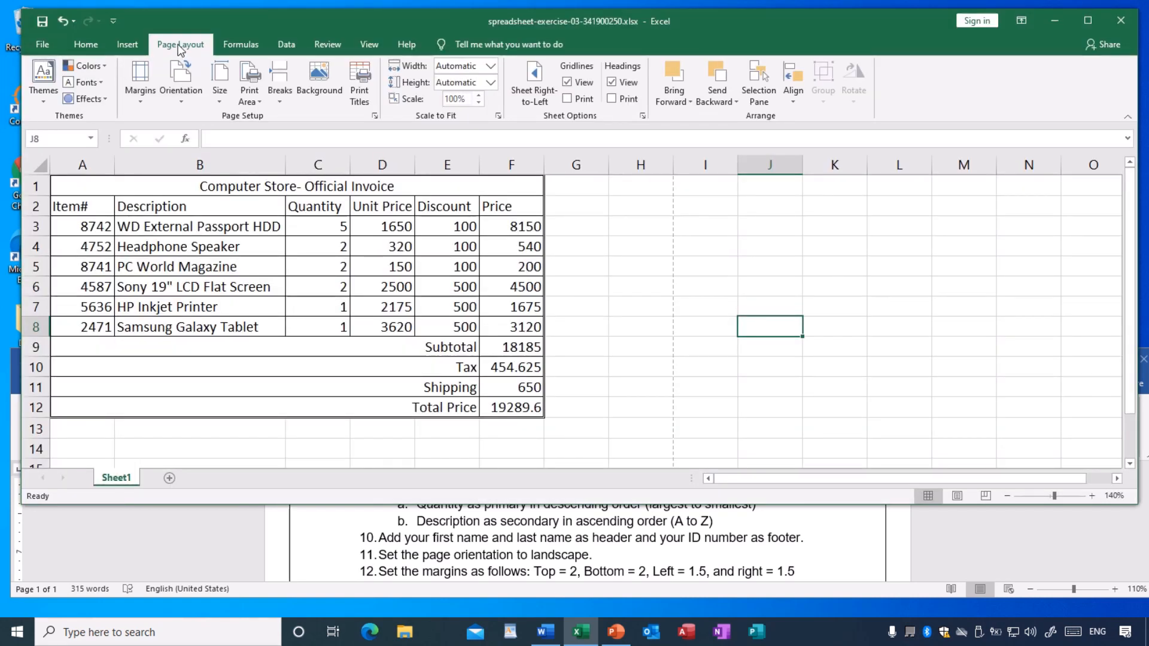
click(189, 99)
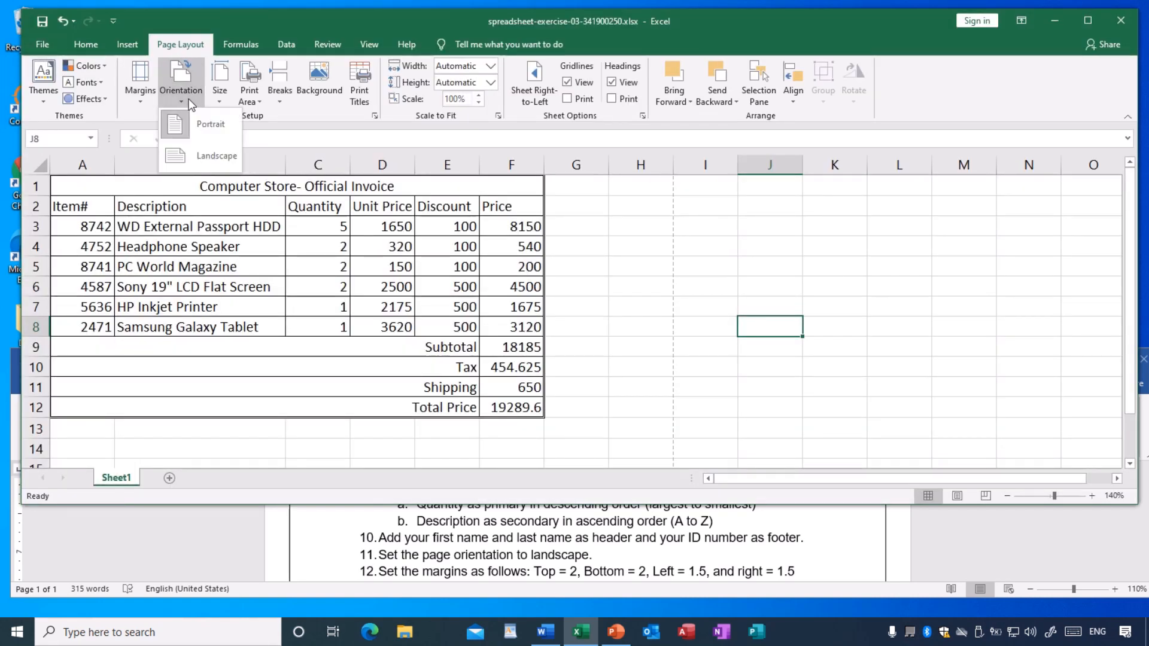
click(208, 155)
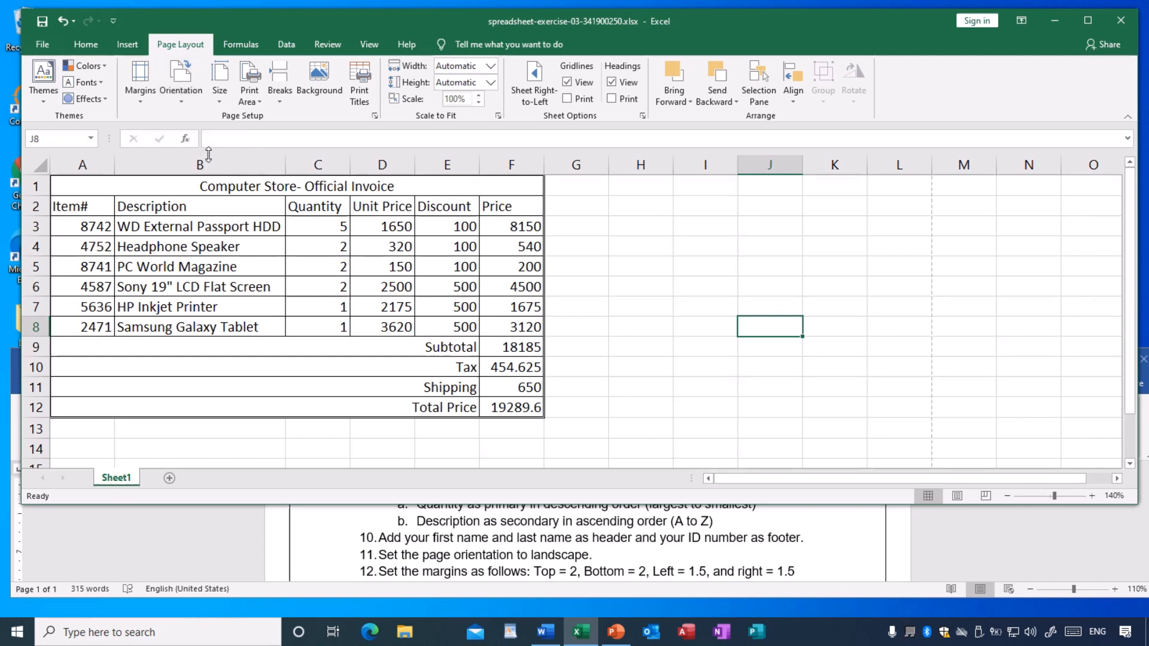
click(42, 24)
- Review the margin presets and check the landscape invoice page in the print preview
click(140, 83)
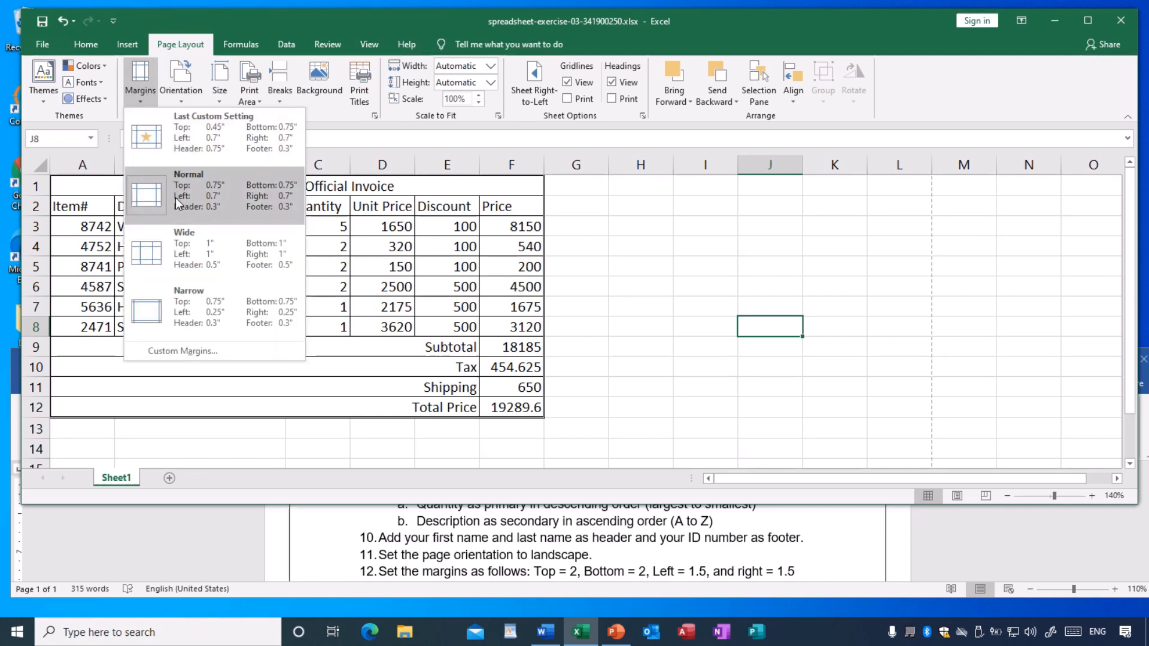
click(41, 46)
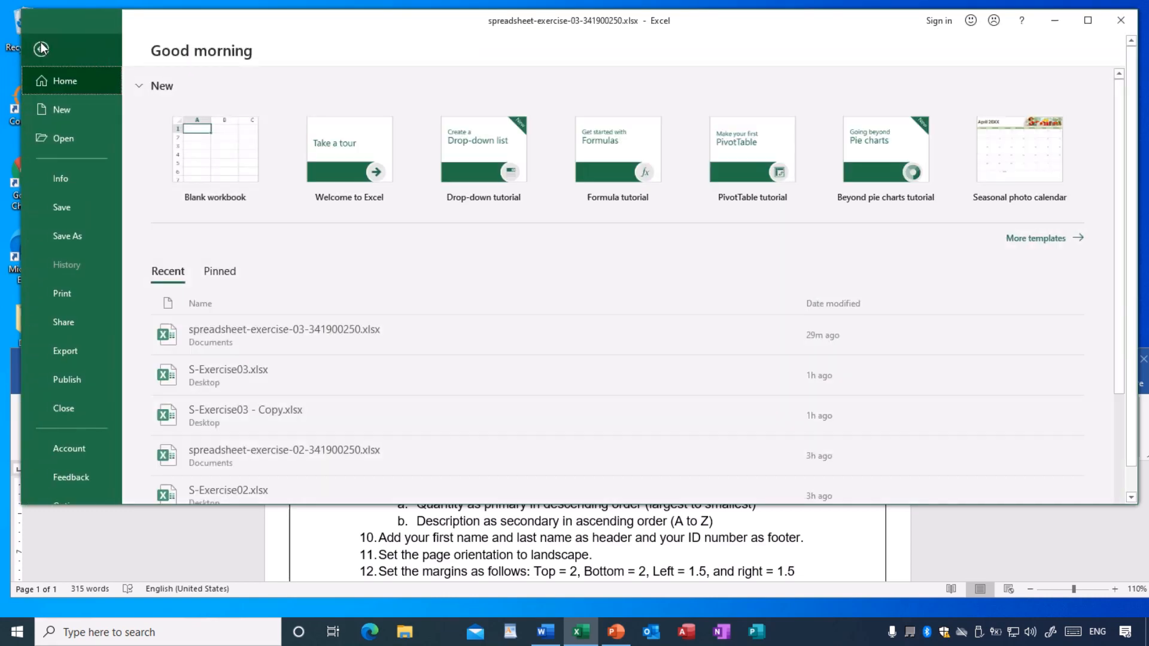
click(63, 295)
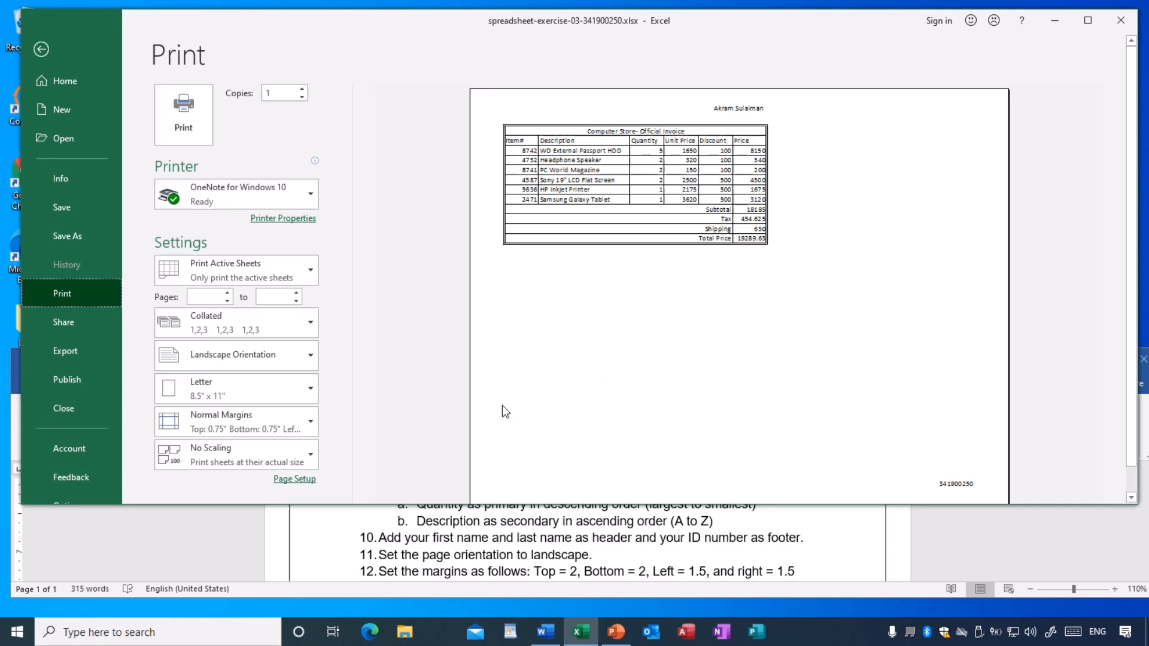
click(42, 56)
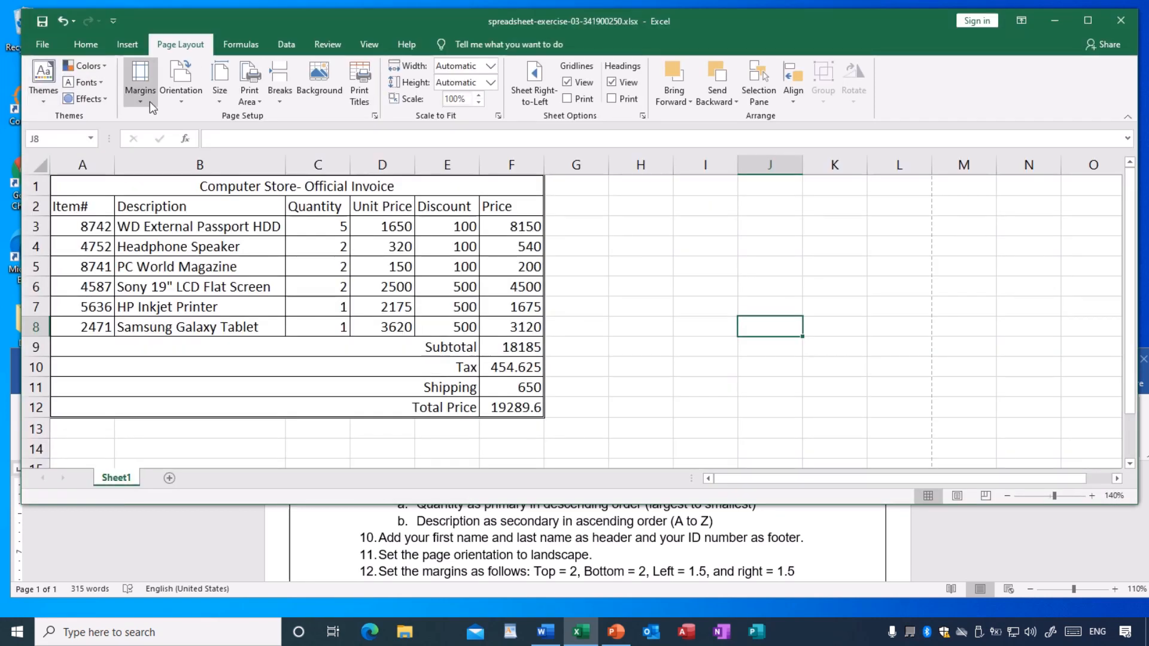
- Set custom page margins of 2 for top and bottom and 1.5 for left and right, and save the workbook
click(150, 102)
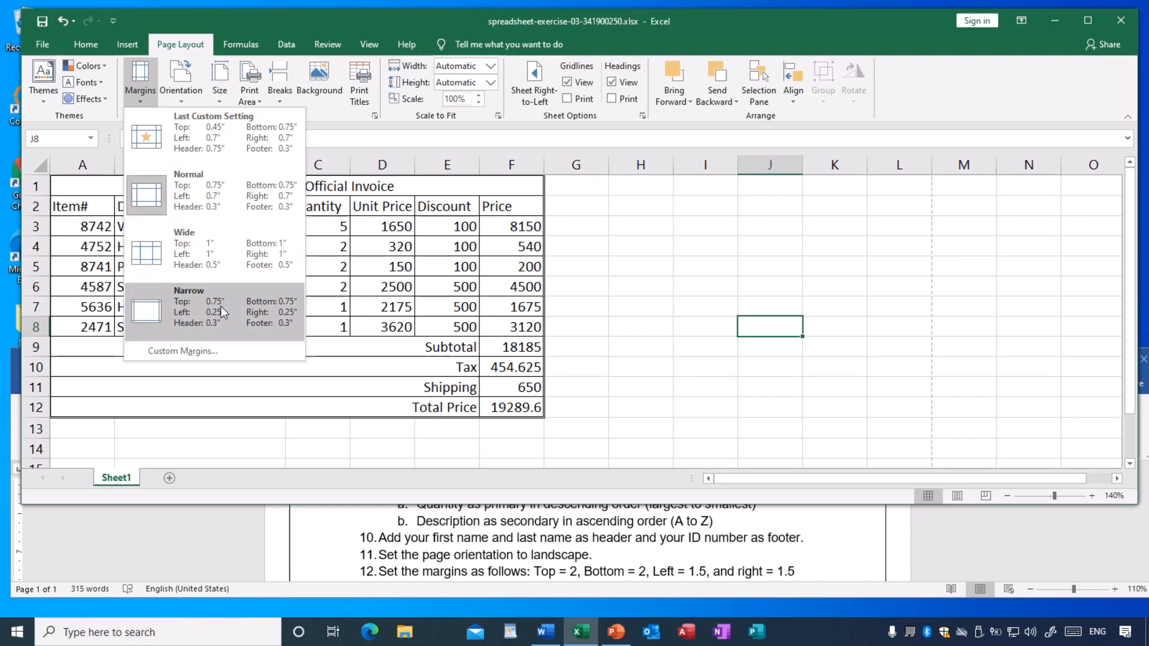
click(189, 353)
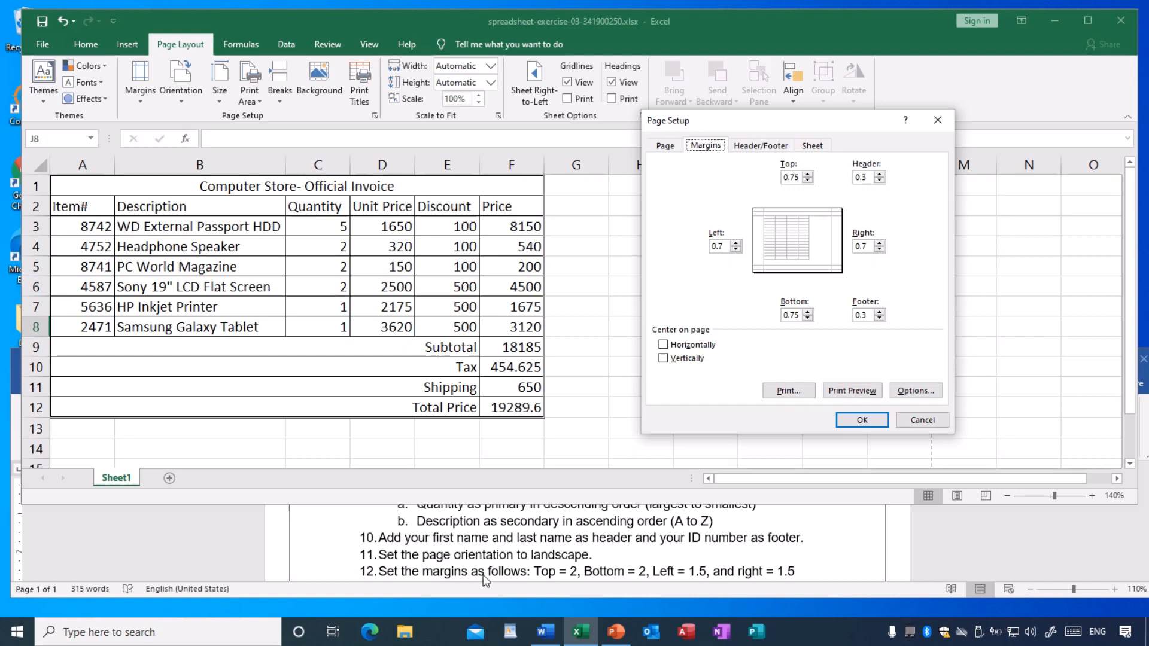
click(800, 175)
drag(803, 316, 779, 321)
text(2)
drag(727, 247, 695, 247)
text(1.5)
click(861, 421)
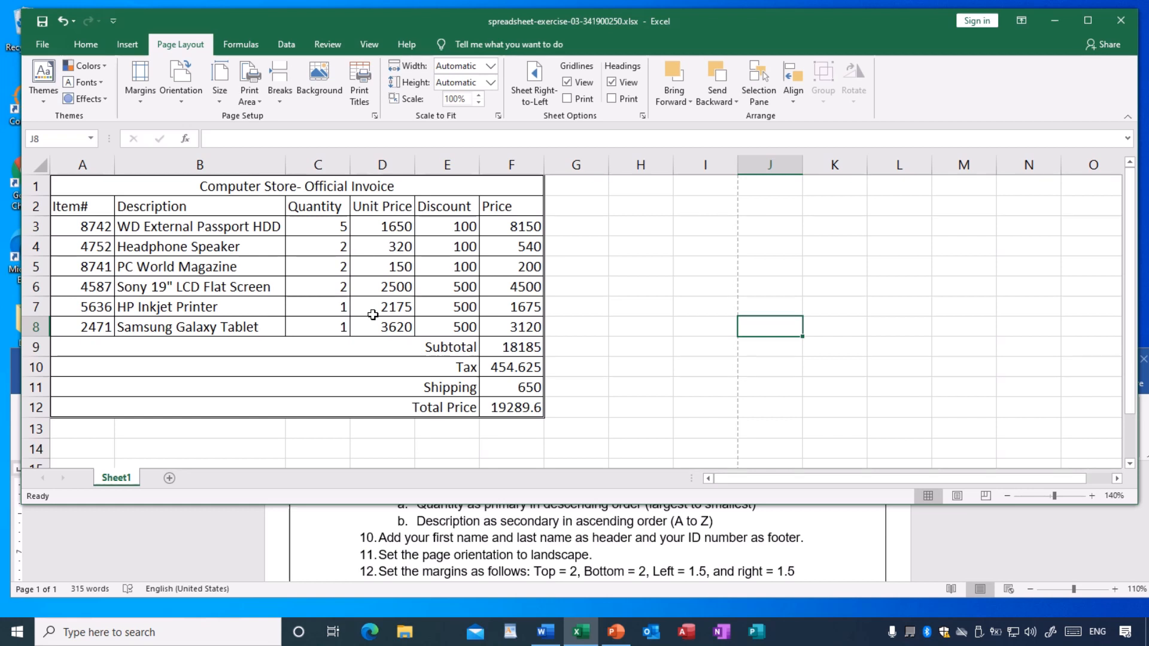
click(42, 27)
- Read instructions 13 and 14 in the Word exercise about the text at the worksheet's end and saving
scroll(529, 563, down, 1)
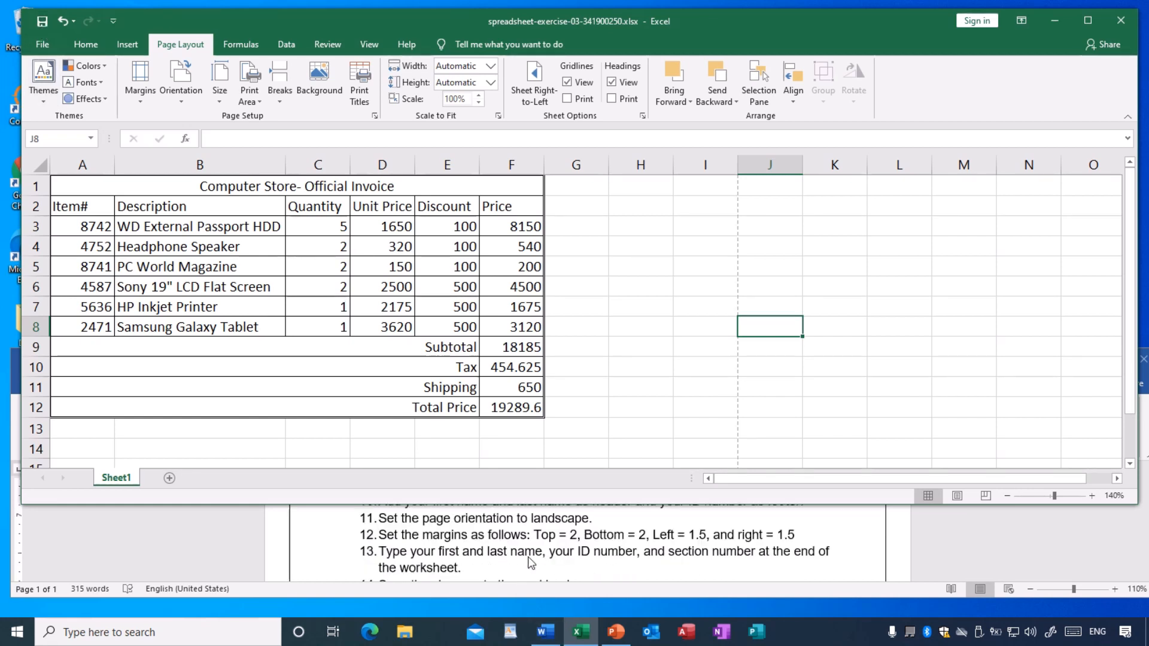
scroll(529, 562, down, 1)
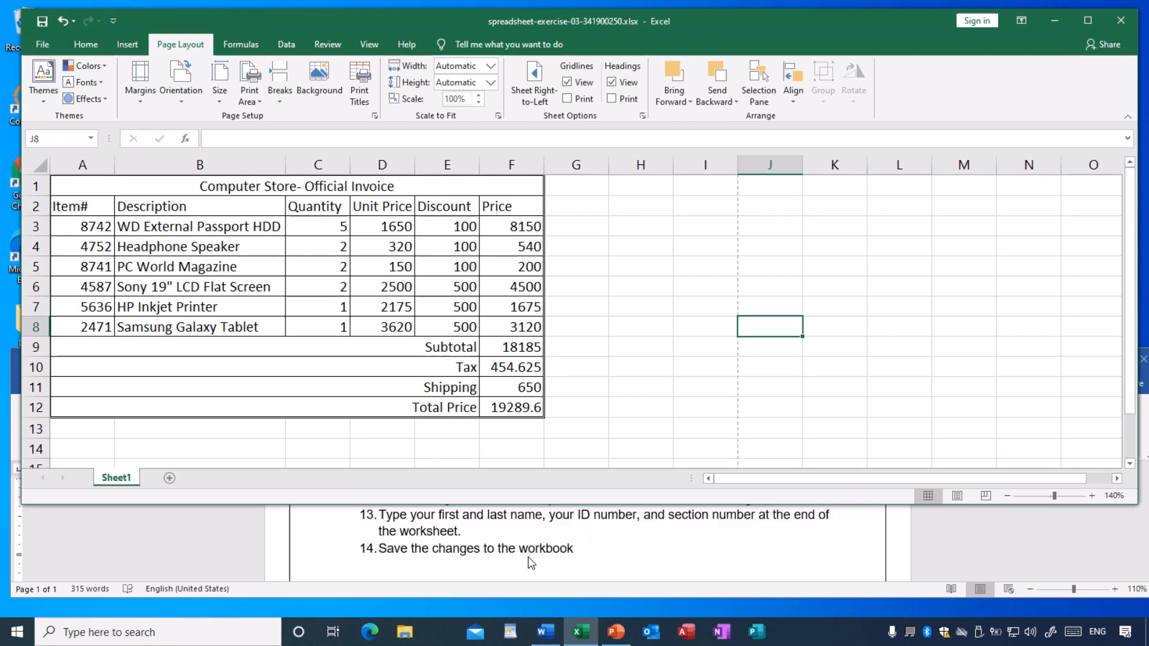
scroll(529, 562, up, 2)
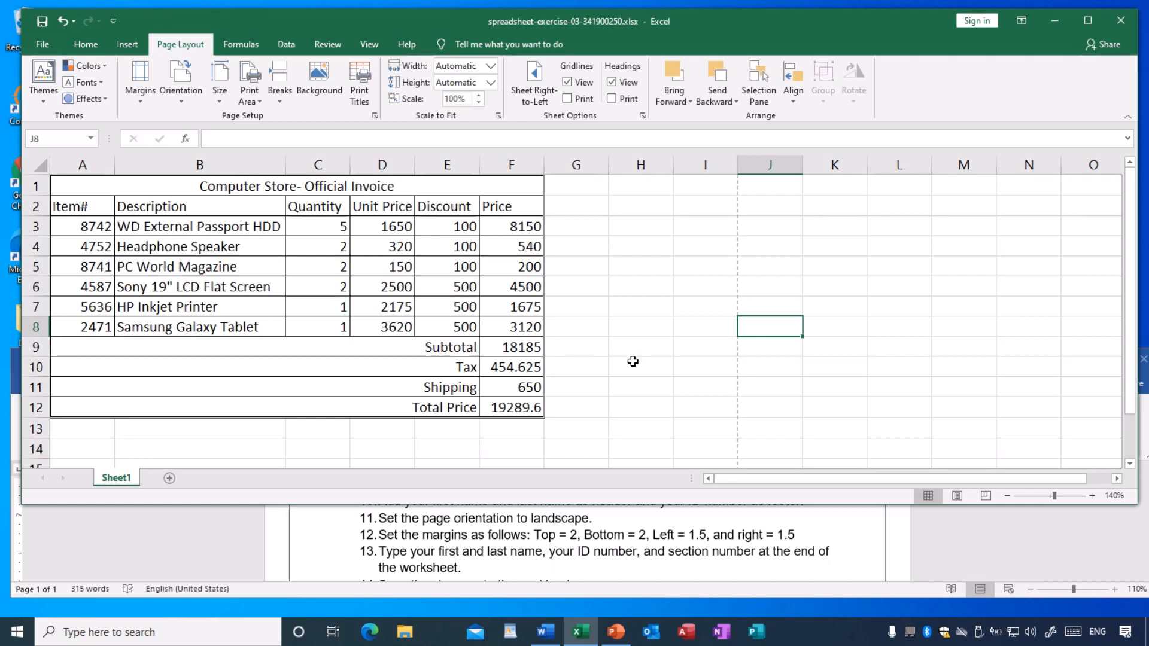
- Add a "Student Name:" label in B14 below the invoice and enter the student's full name in C14
scroll(632, 361, down, 1)
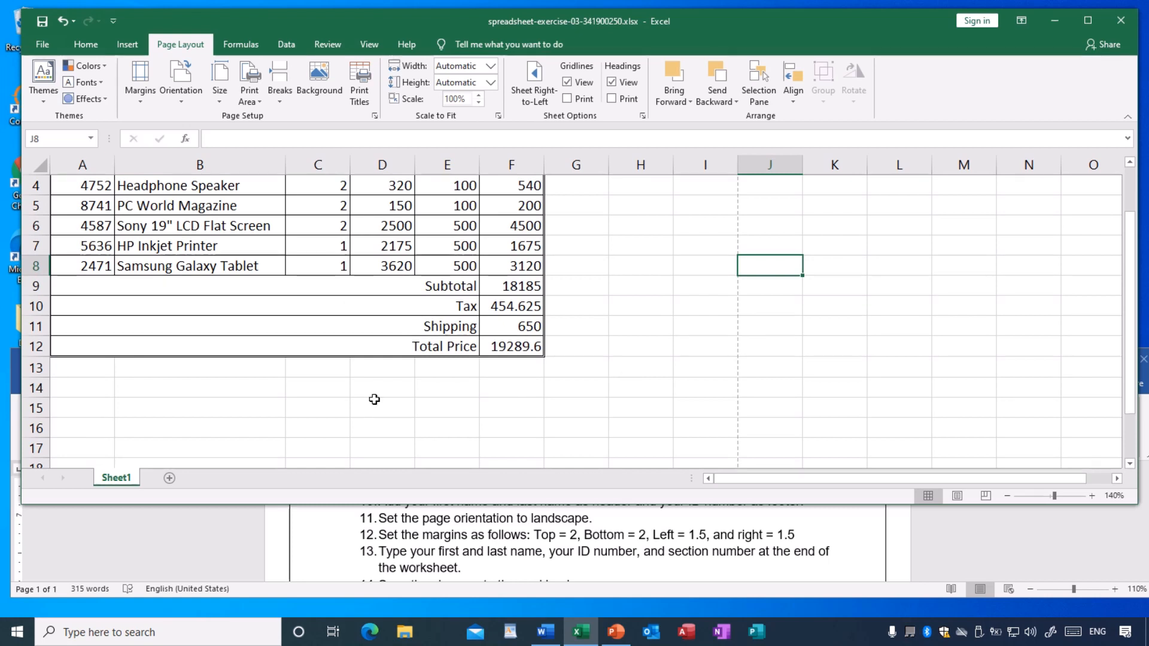
click(185, 389)
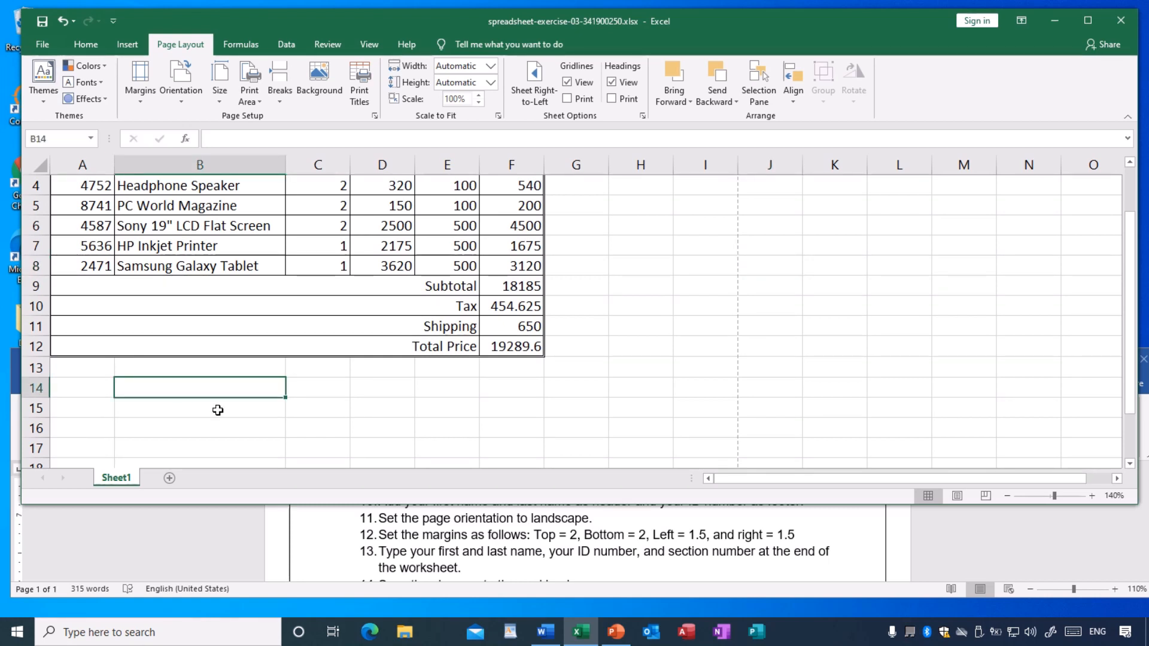
text(Student Name:)
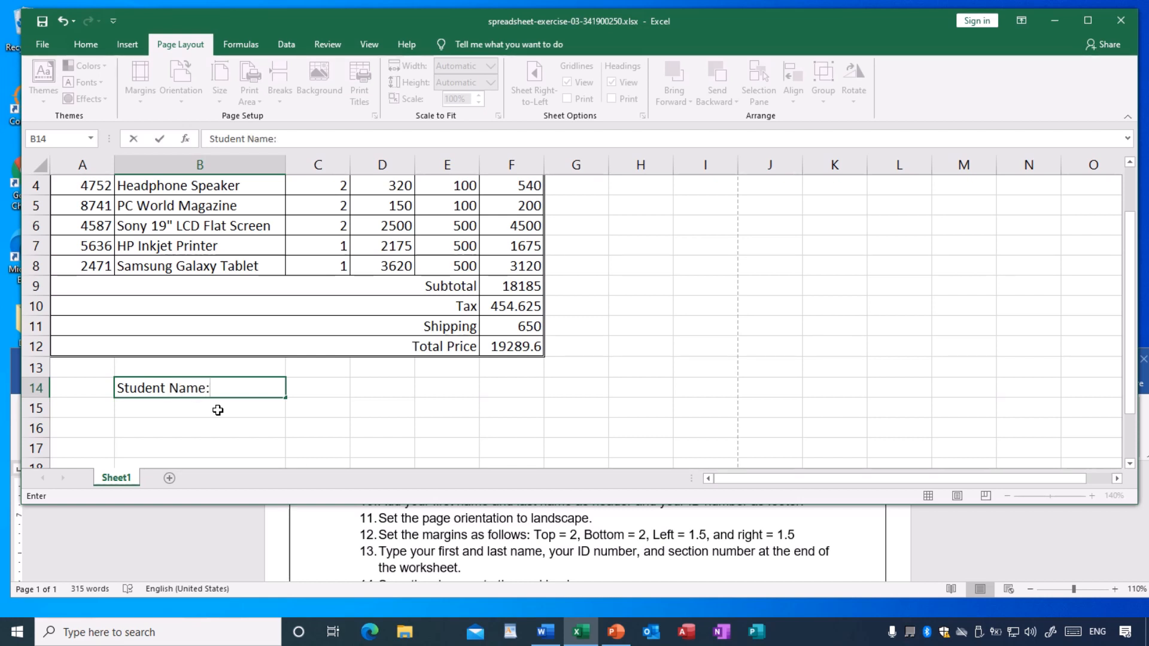
click(340, 388)
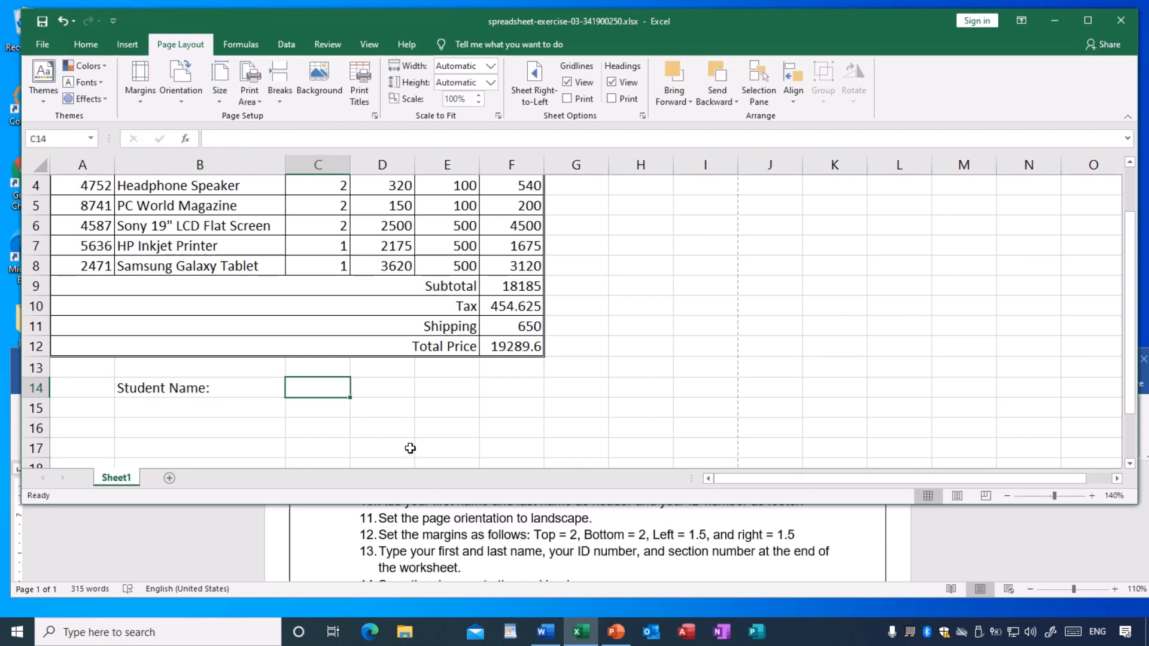
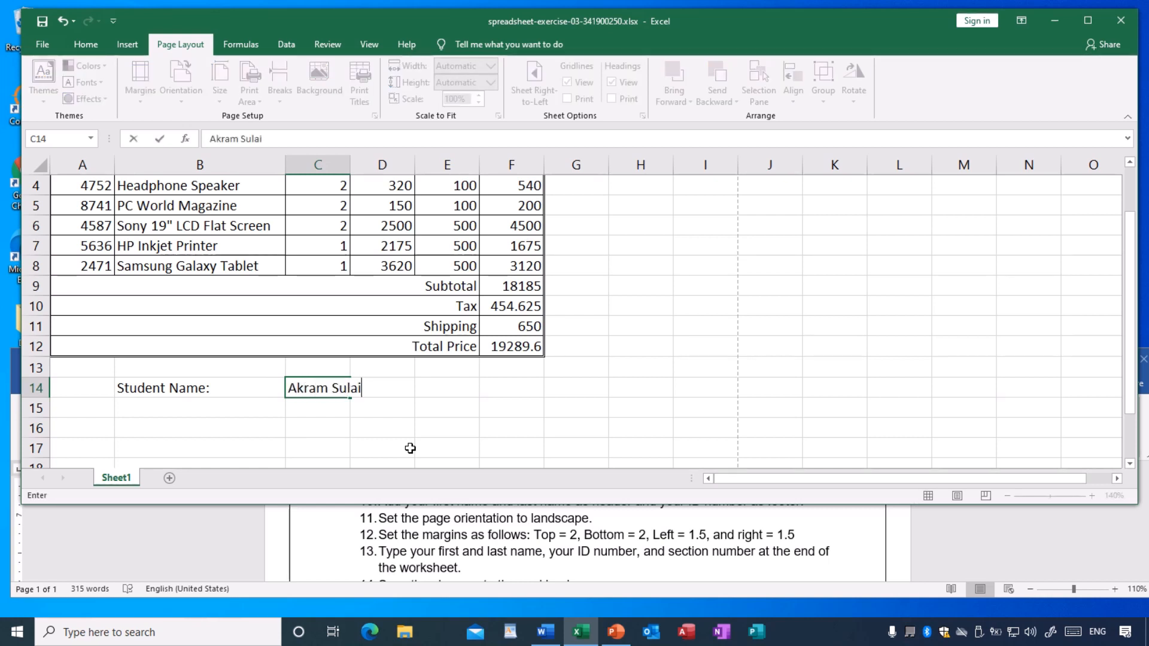
- Add a "Student ID:" label in B15 and enter the student's ID number in C15
click(152, 409)
text(Student )
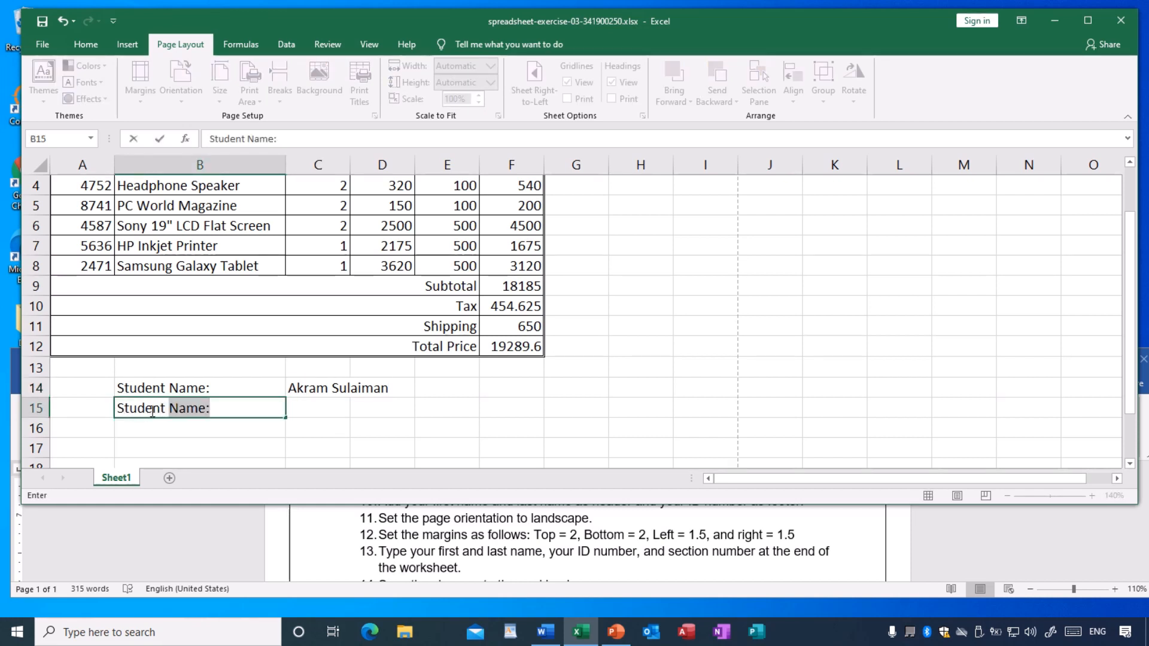
text(ID:)
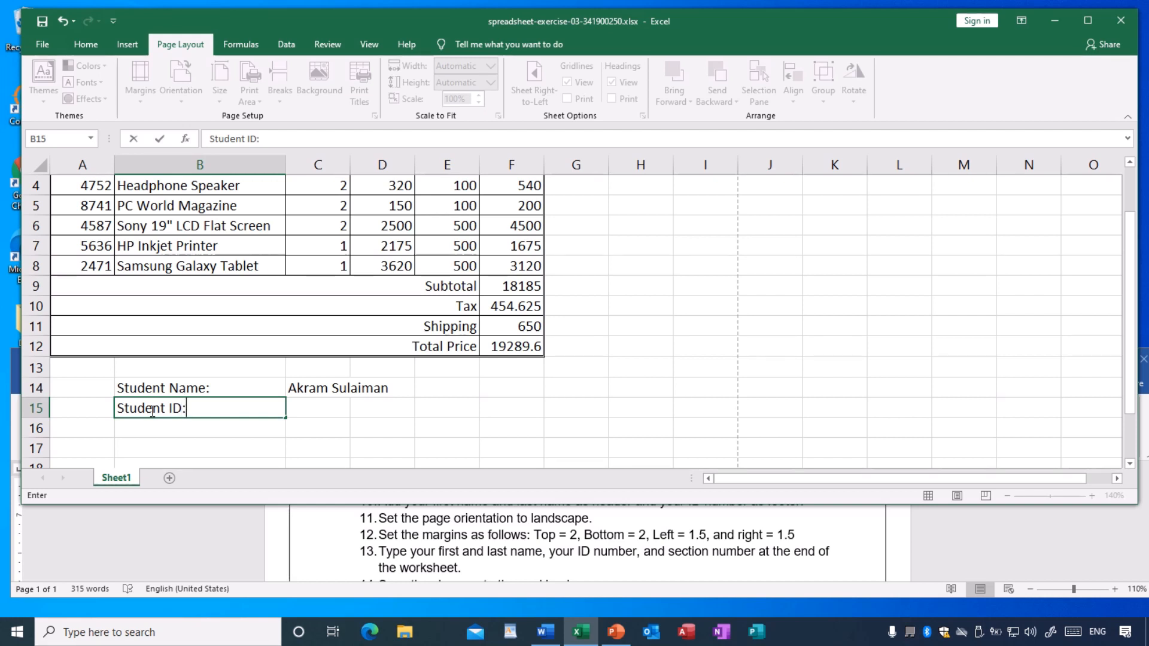
key(Tab)
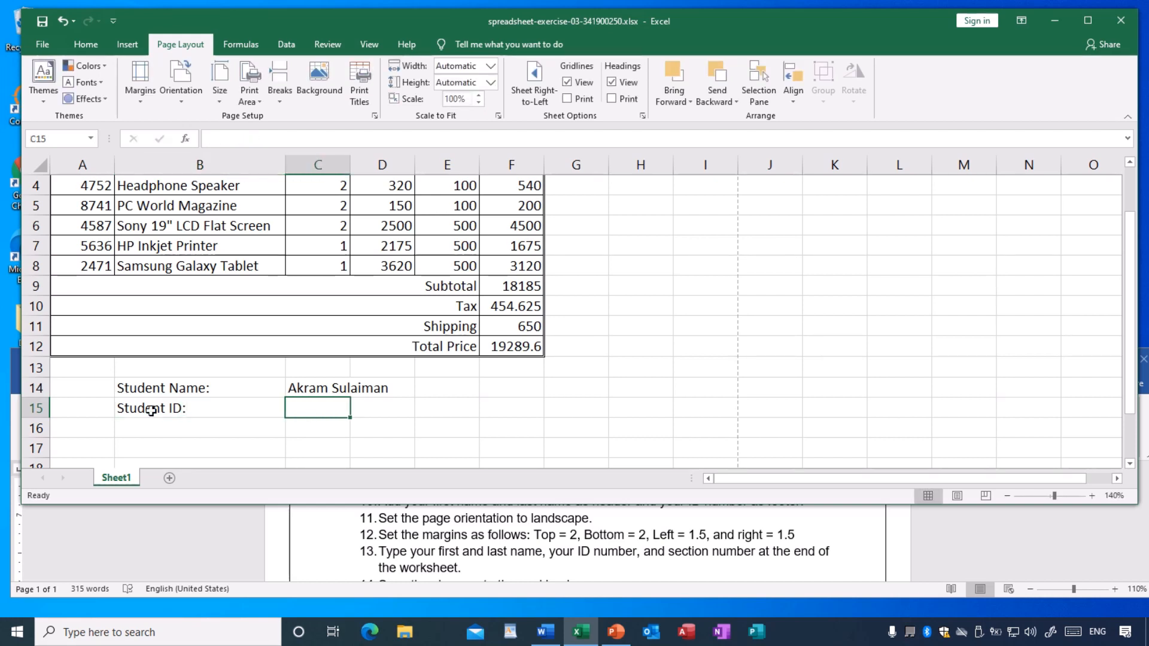
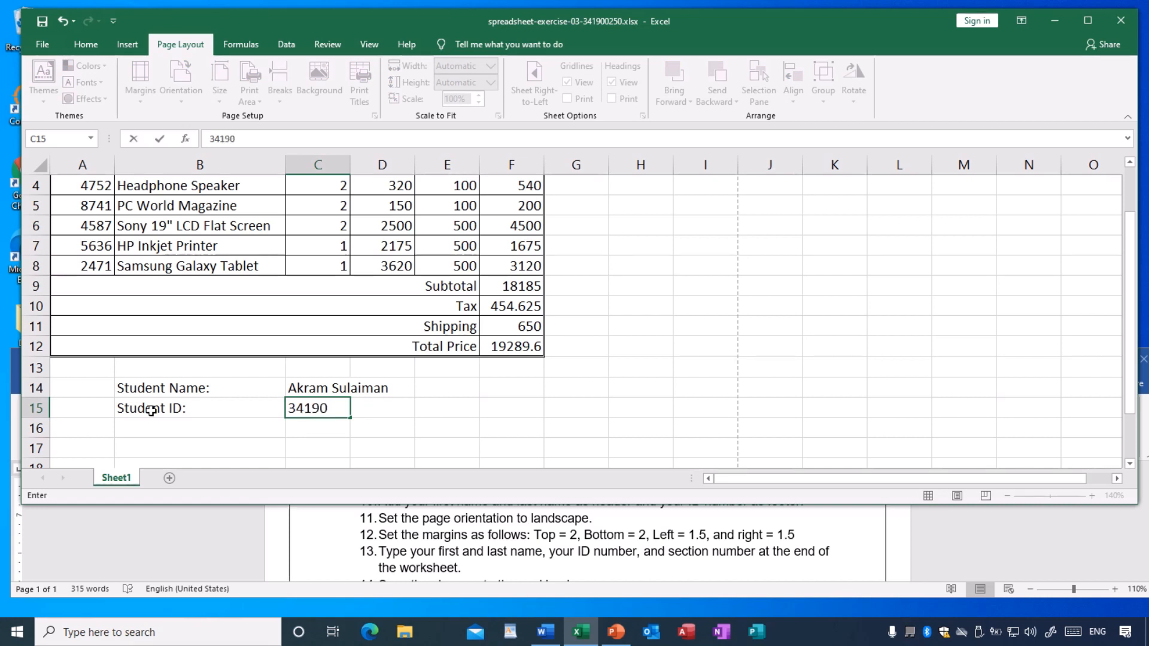
- Add a "Section No:" label in B16 and enter section number 3 in C16
click(158, 425)
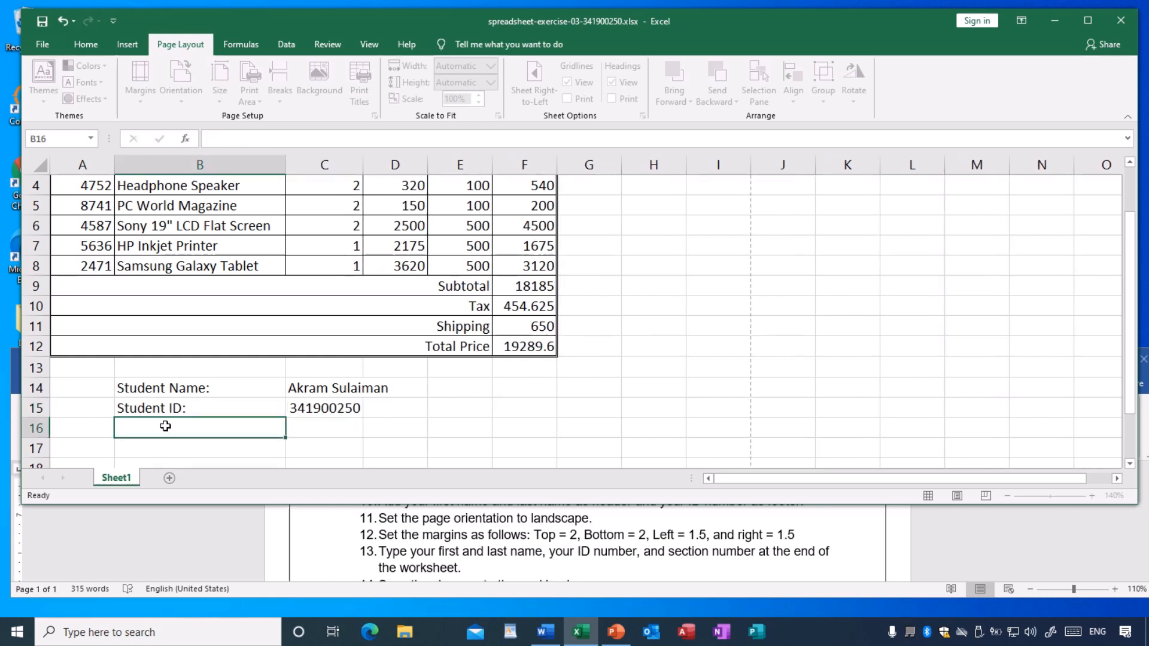
text(Section No)
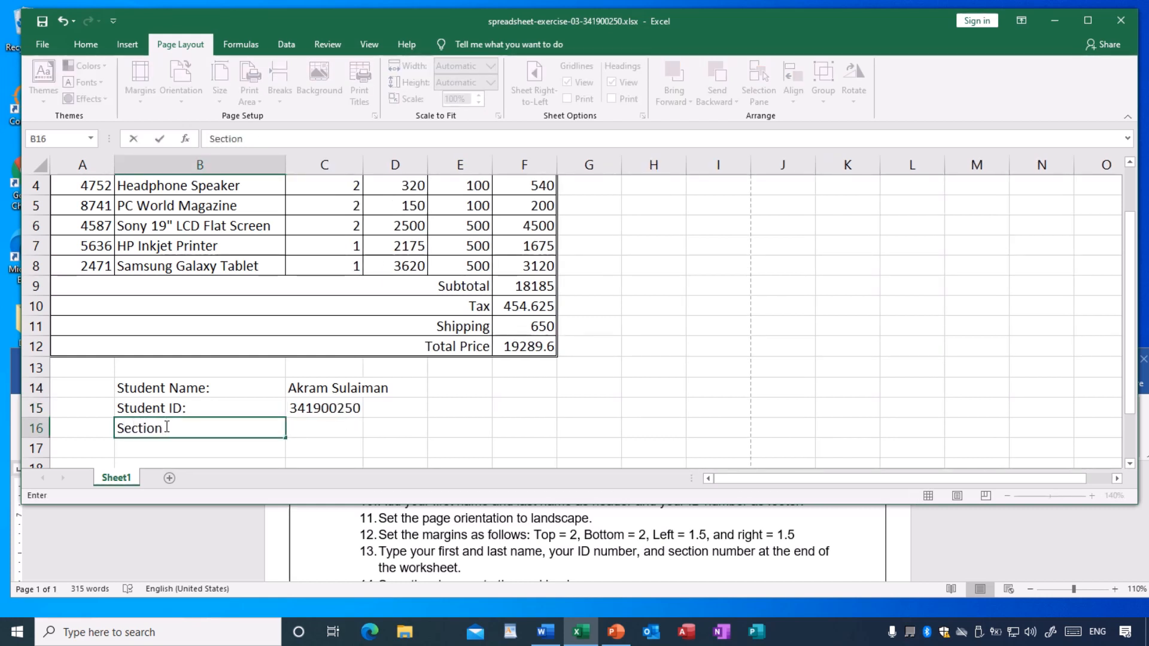
text(:)
key(Tab)
text(3)
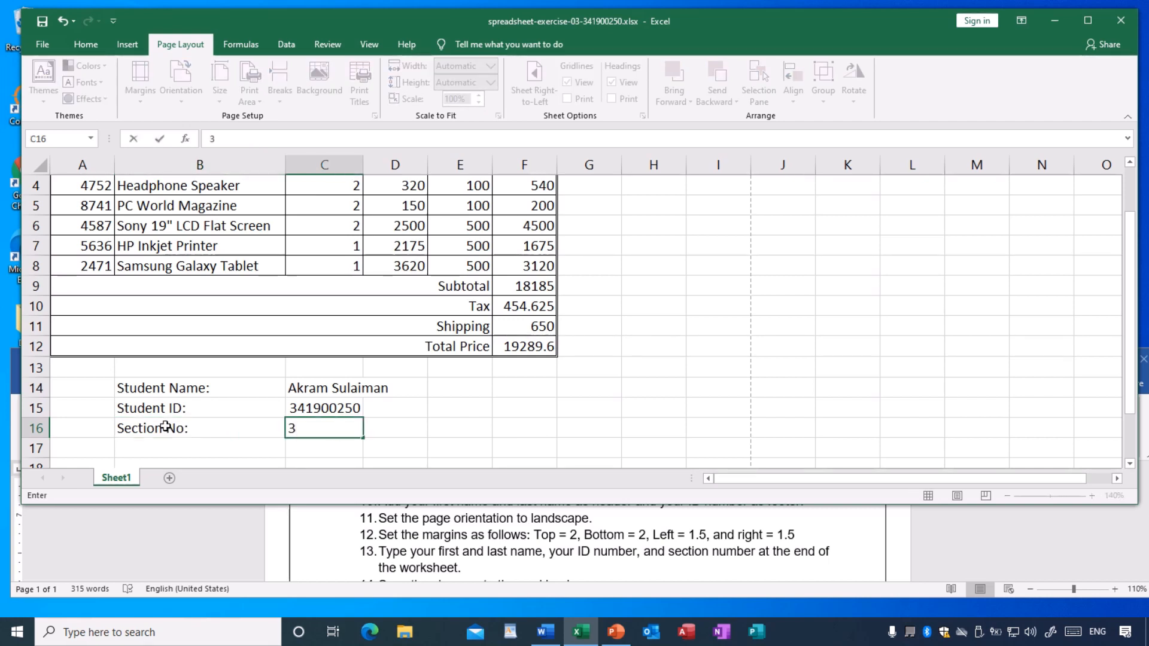
click(682, 356)
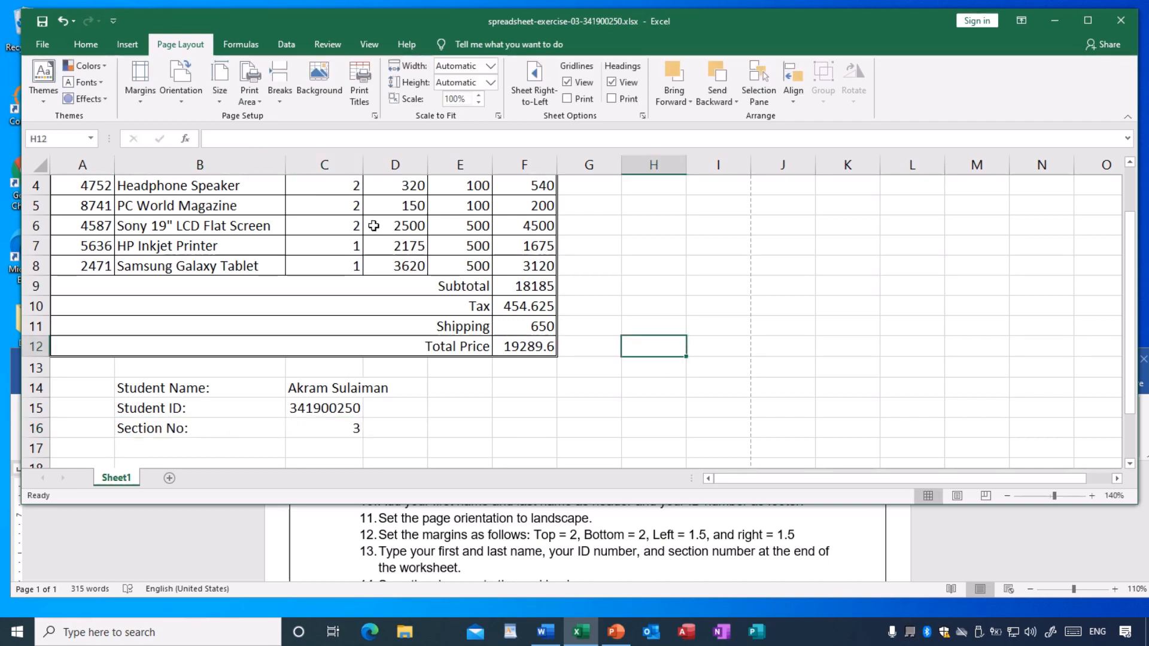
- Save the workbook and maximize its window to show the full invoice with the student details
click(41, 26)
scroll(558, 548, down, 1)
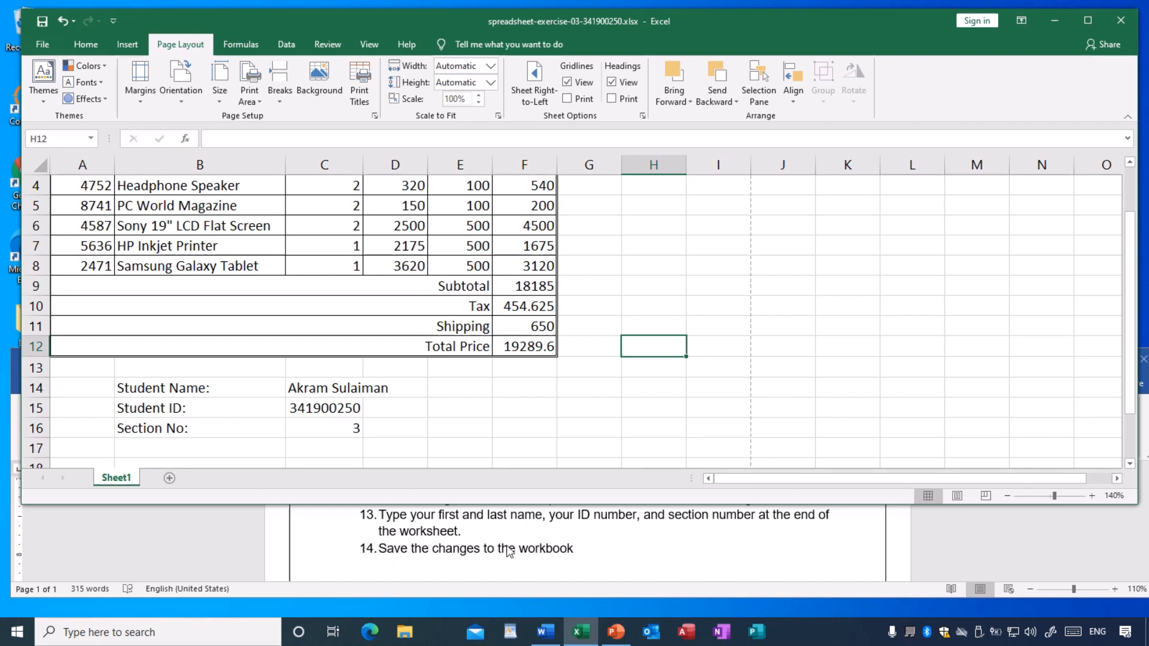
click(525, 423)
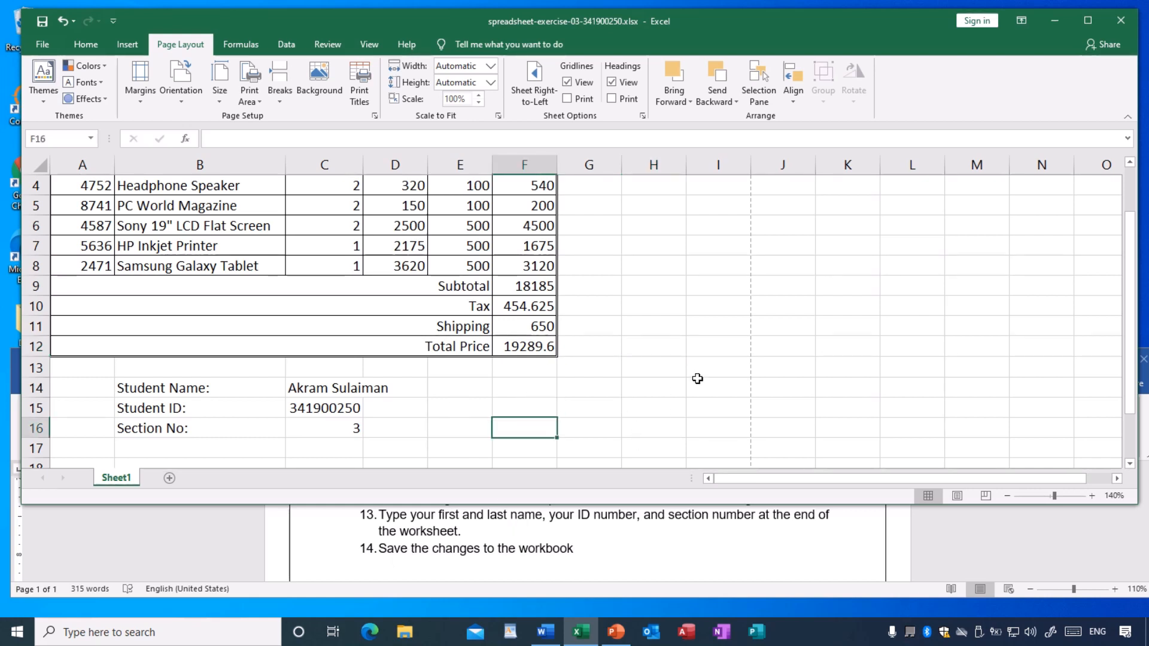
click(1088, 21)
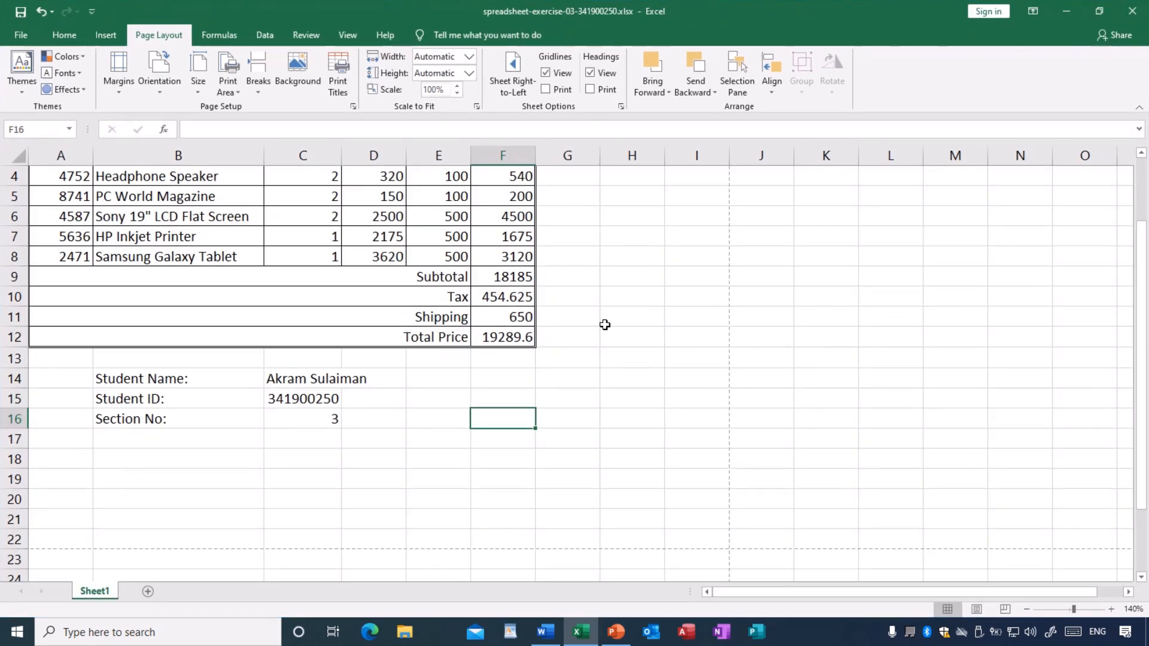
scroll(771, 412, up, 1)
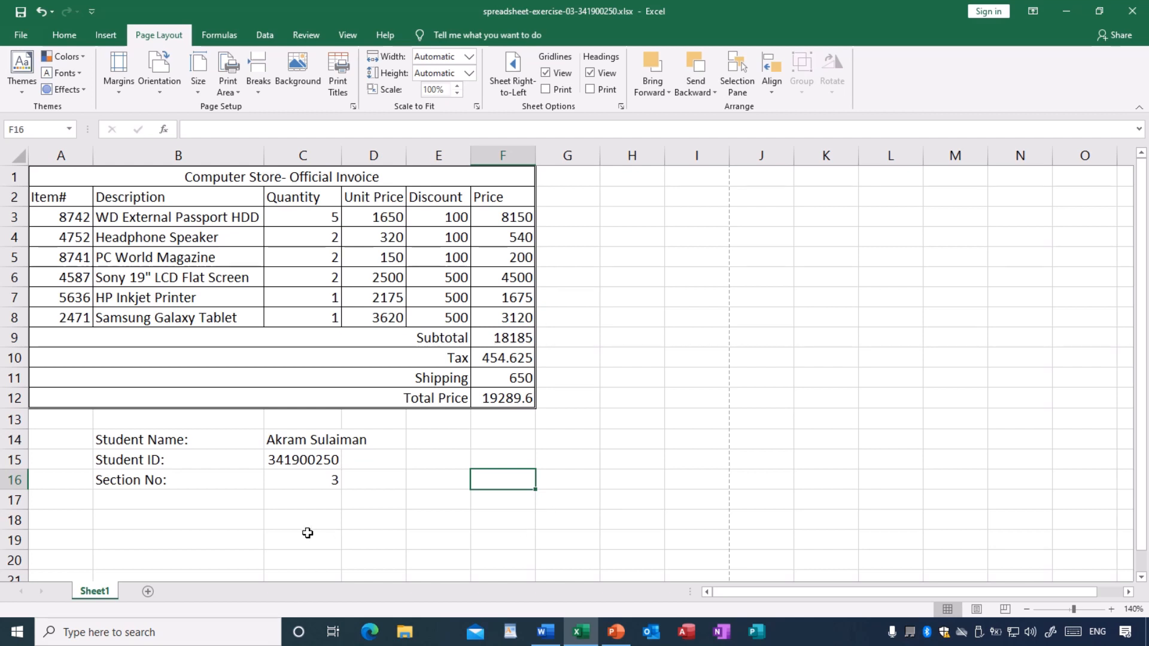
click(250, 533)
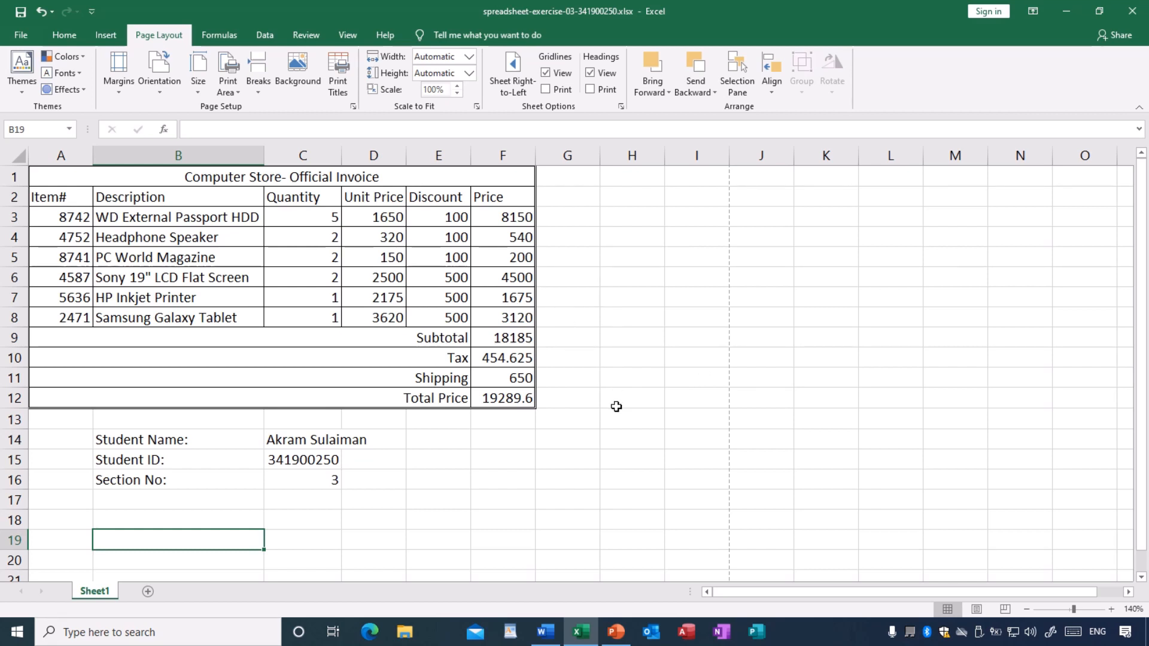
- Check the invoice's header and footer in Page Layout view, look at Page Break Preview, and return to Normal view
click(977, 610)
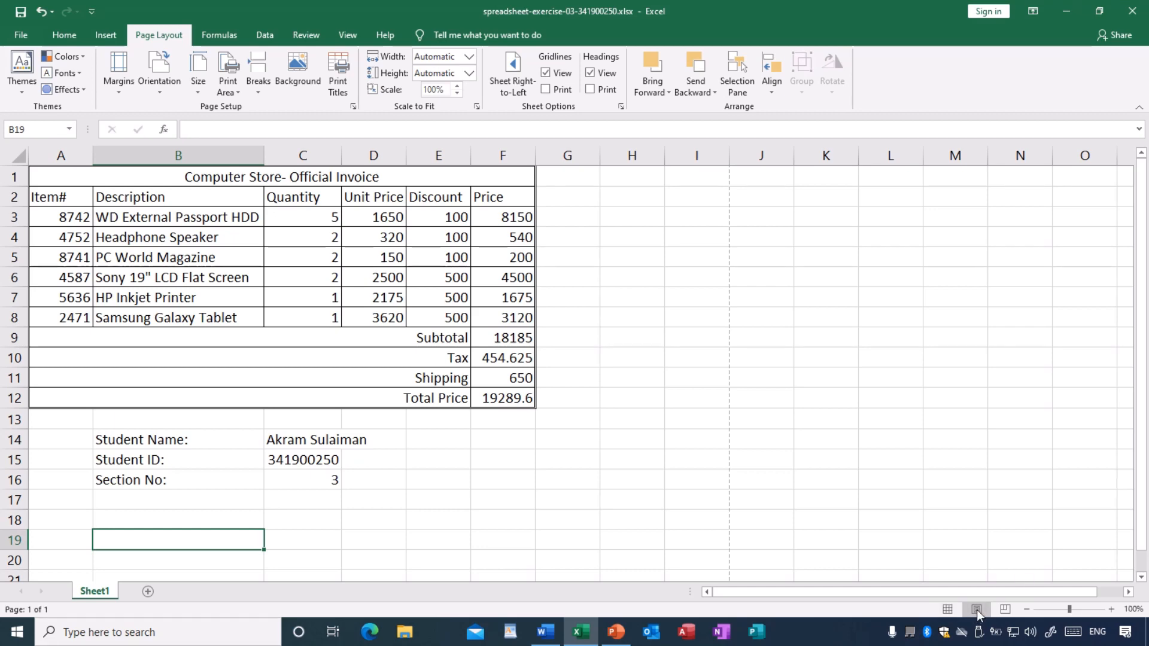
scroll(789, 480, up, 3)
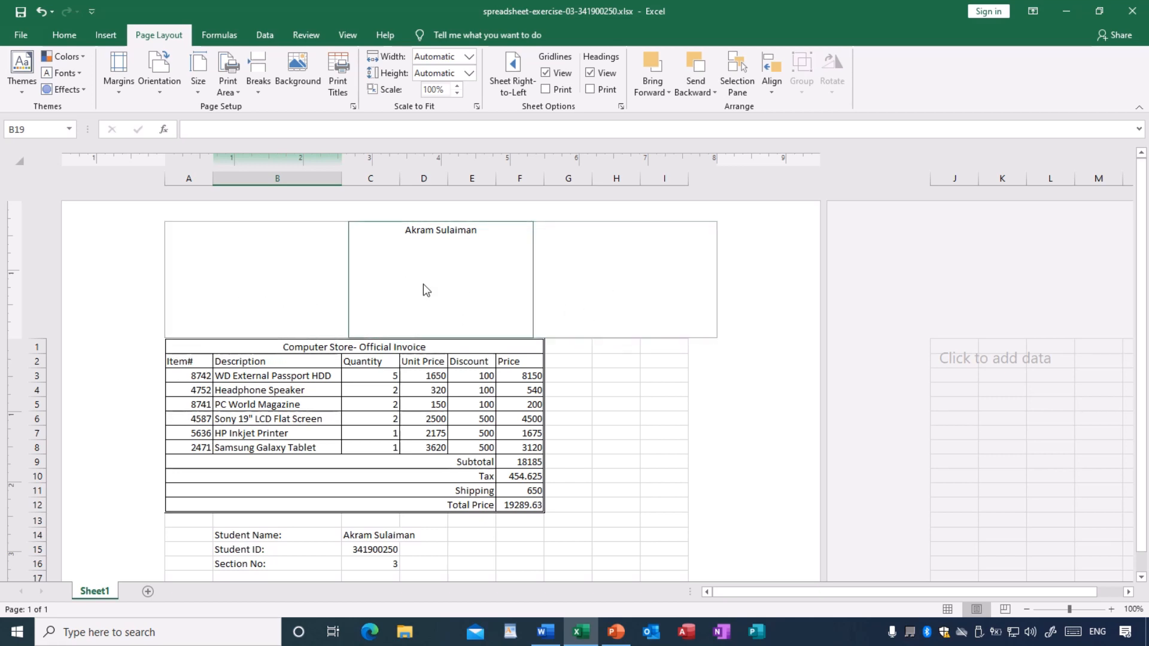
scroll(618, 339, down, 6)
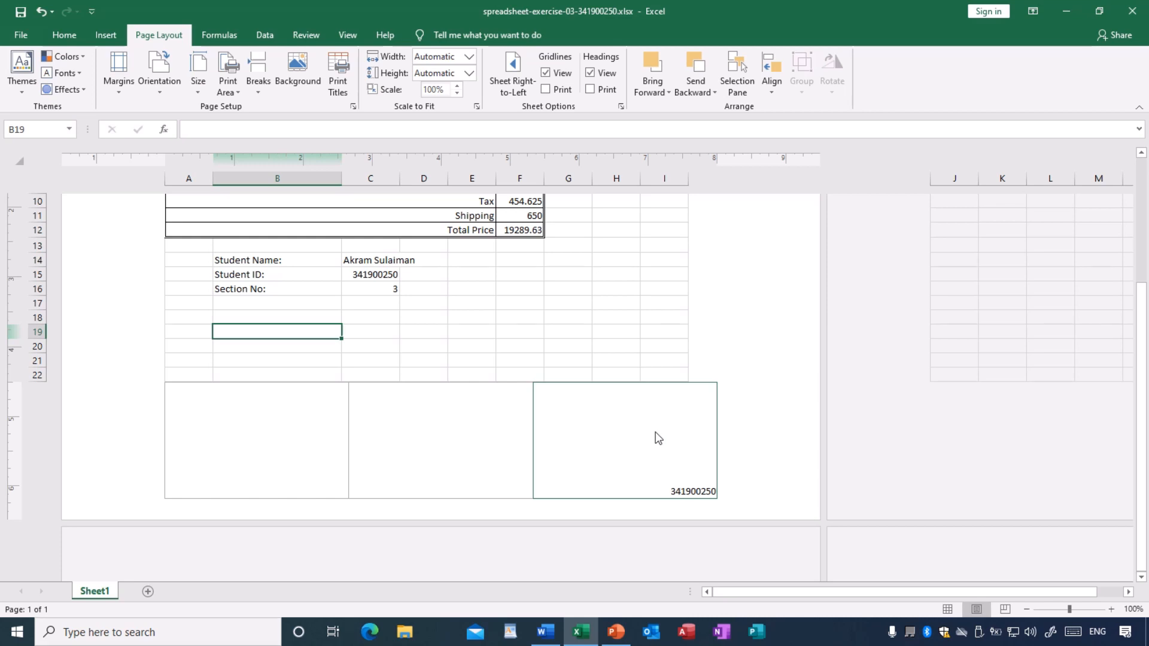
scroll(659, 438, up, 1)
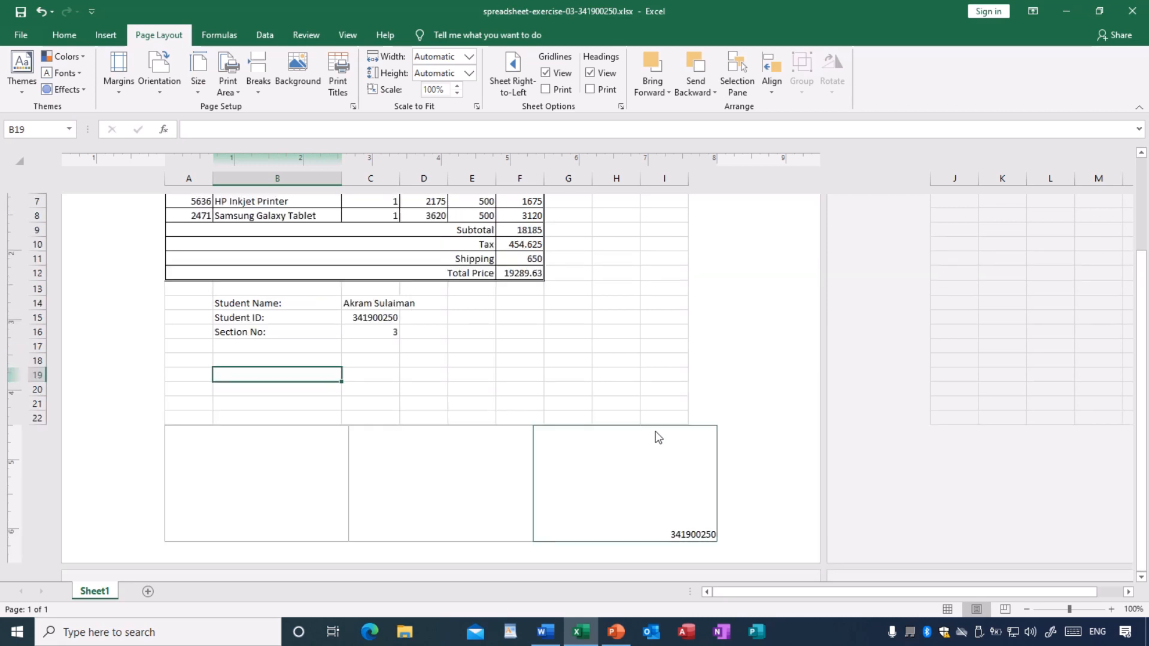
scroll(659, 432, up, 5)
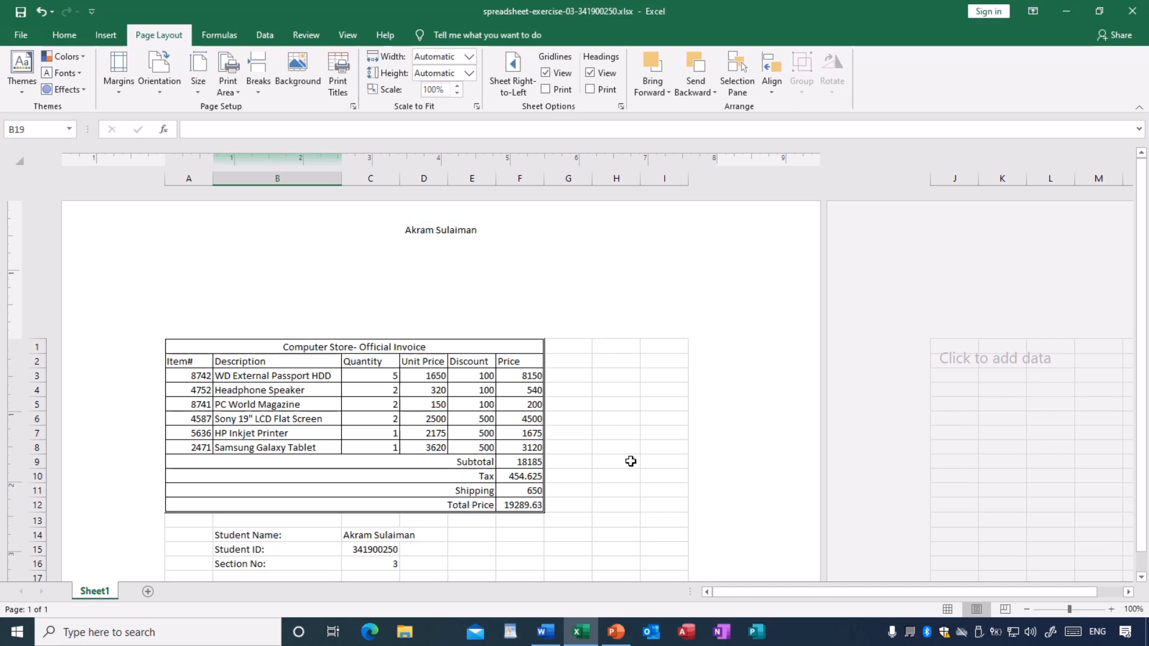
scroll(630, 461, down, 4)
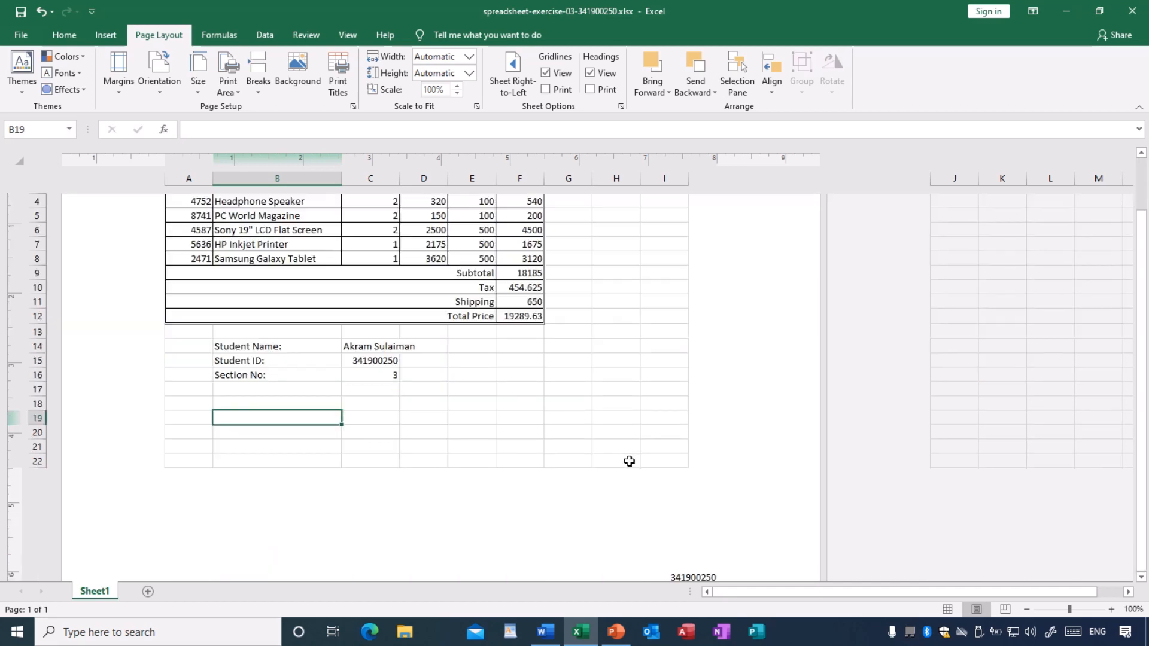
scroll(629, 461, up, 4)
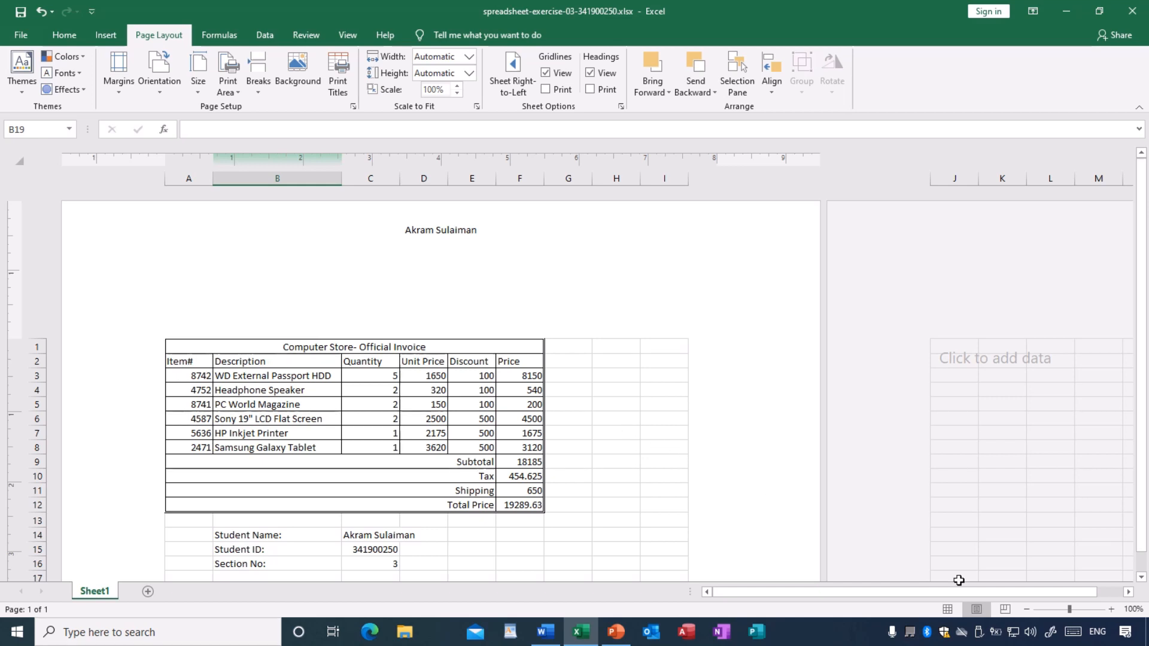
click(1006, 610)
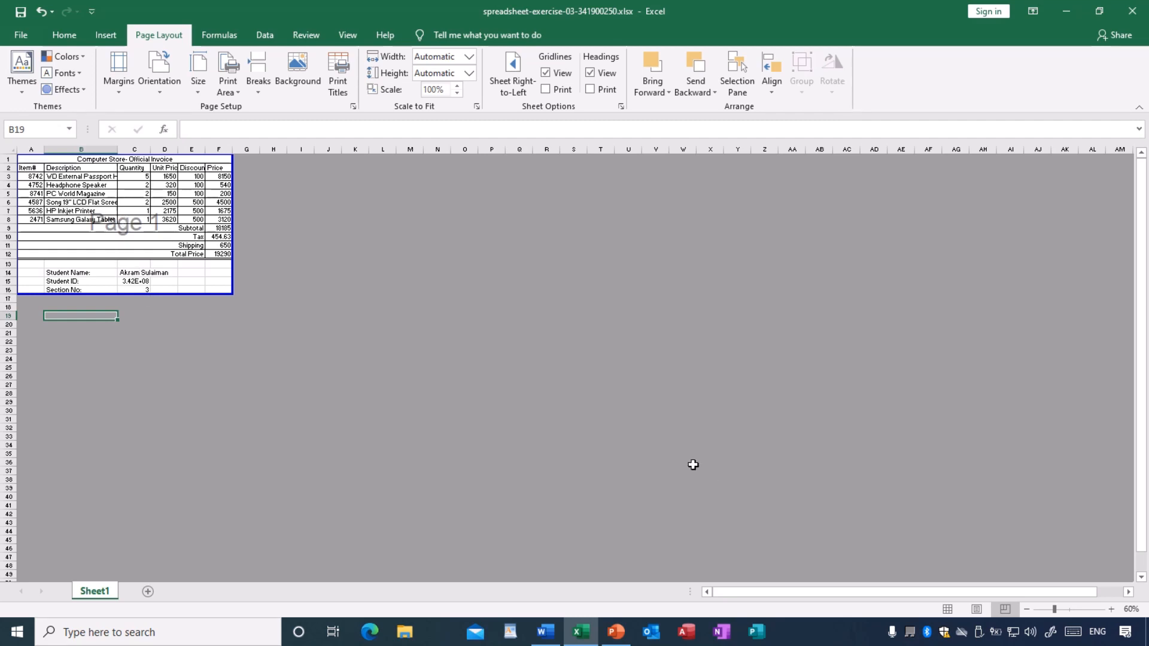
click(949, 609)
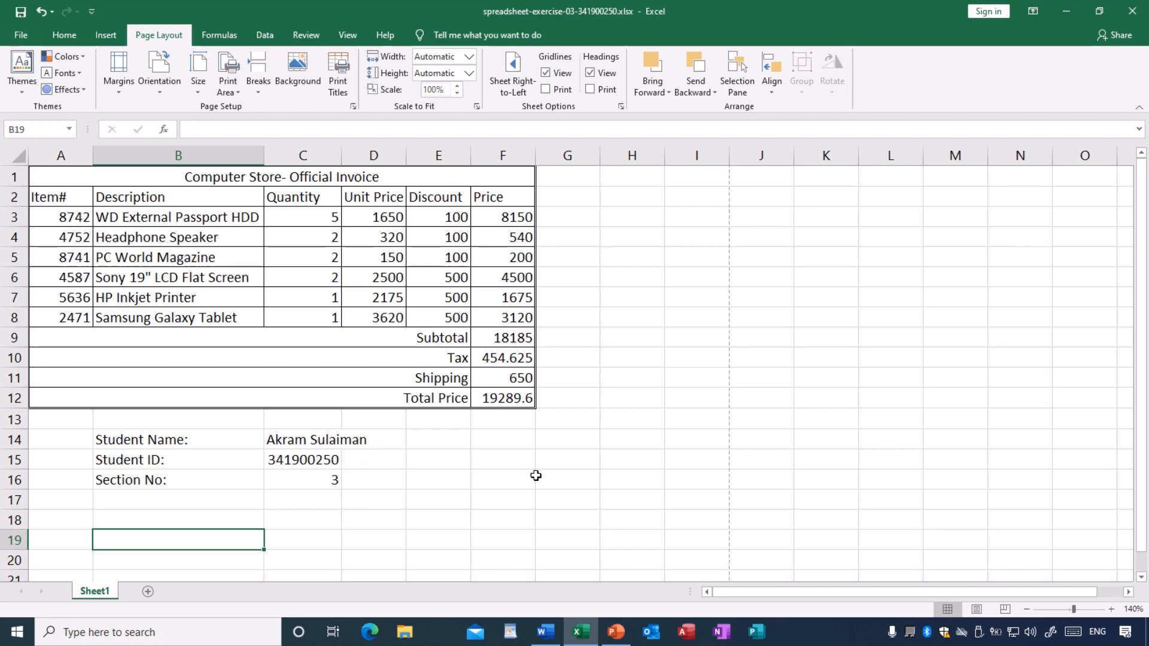
- Check the invoice's print preview, its margin presets, and the header/footer and margin settings in Page Setup
click(19, 37)
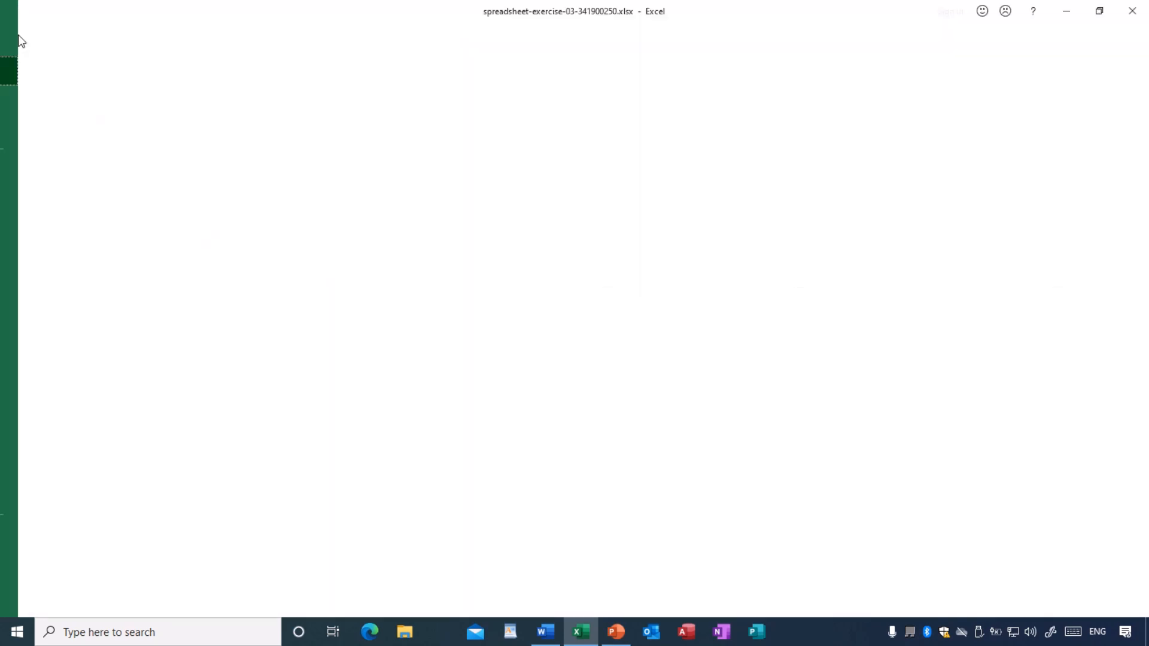
click(45, 284)
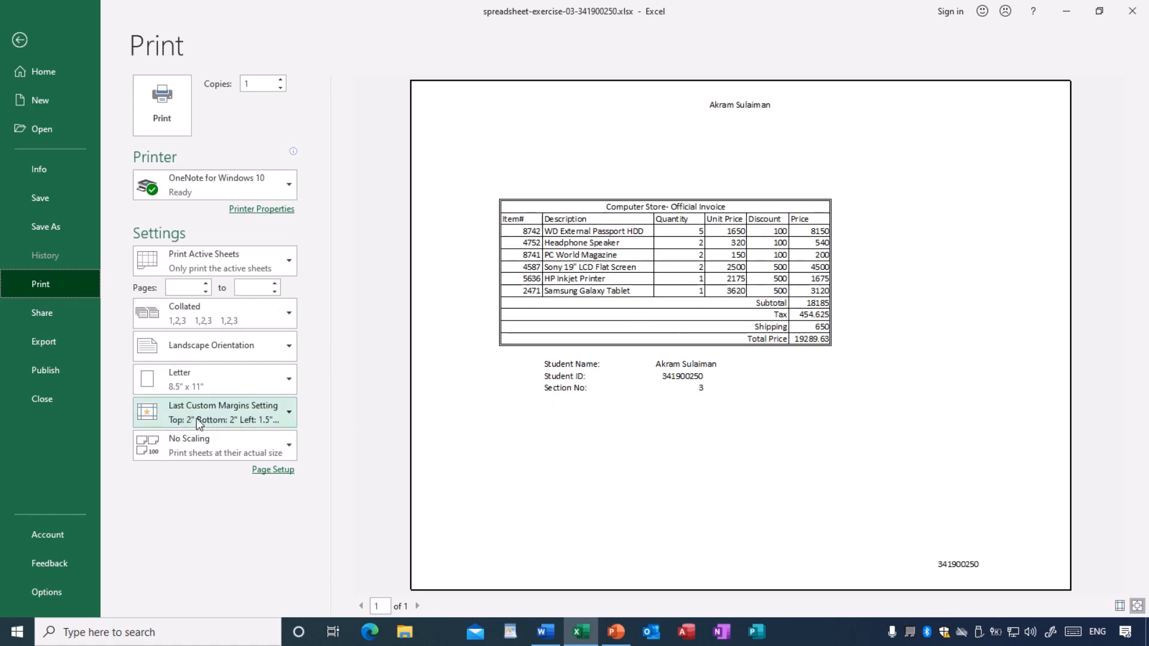
click(222, 418)
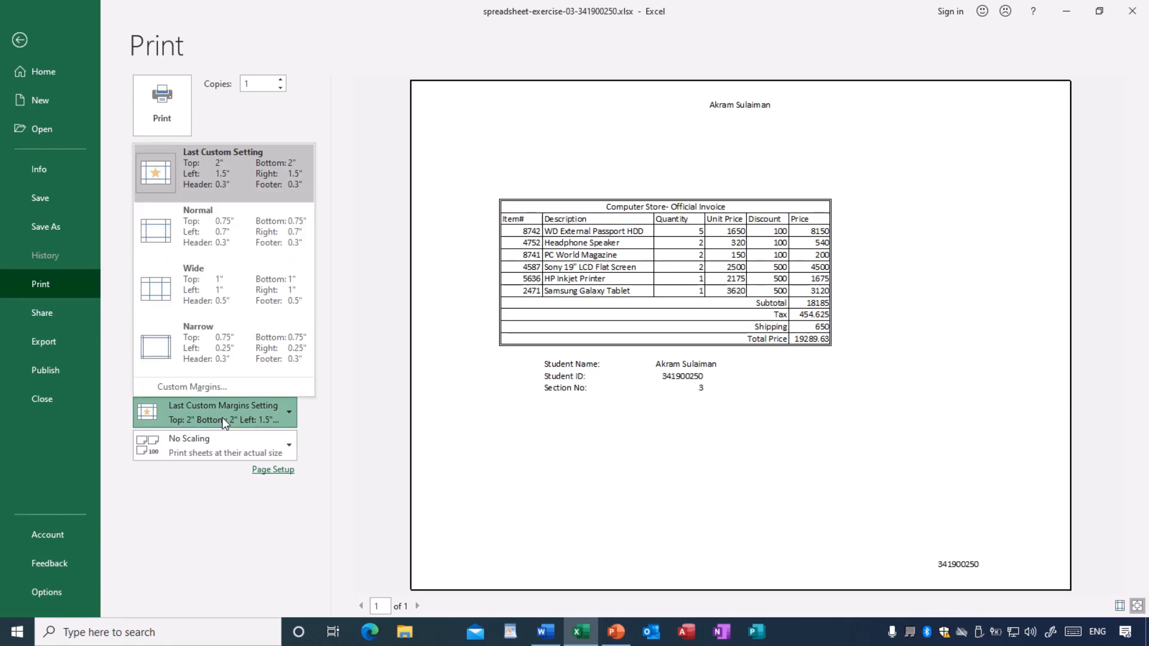
click(273, 472)
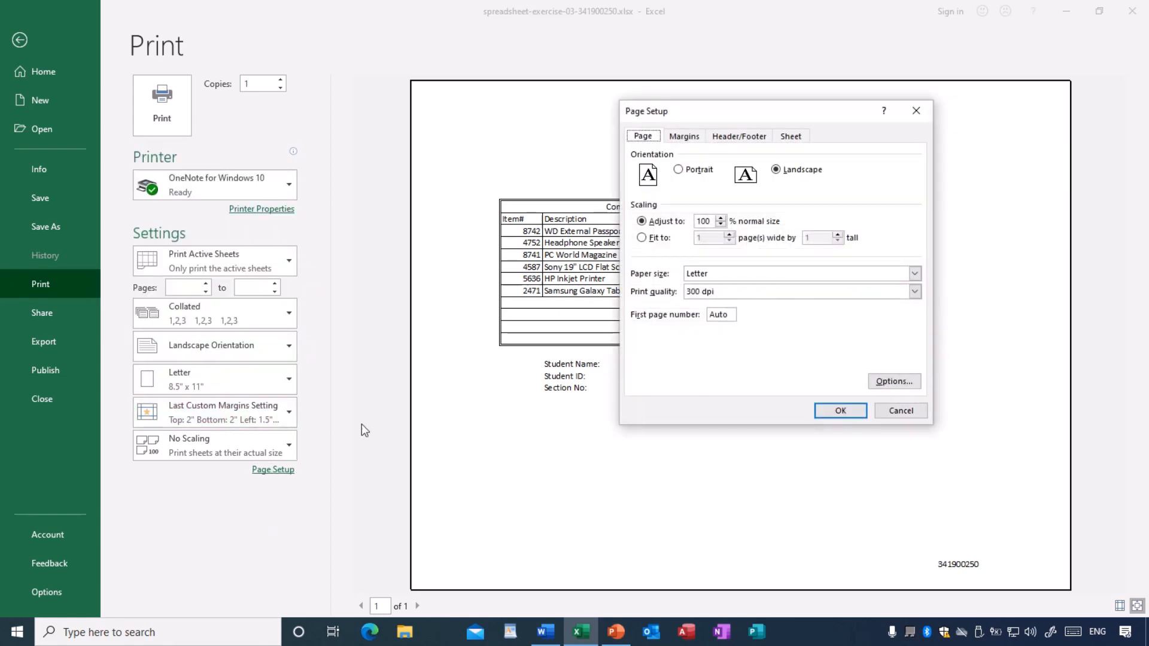
click(727, 138)
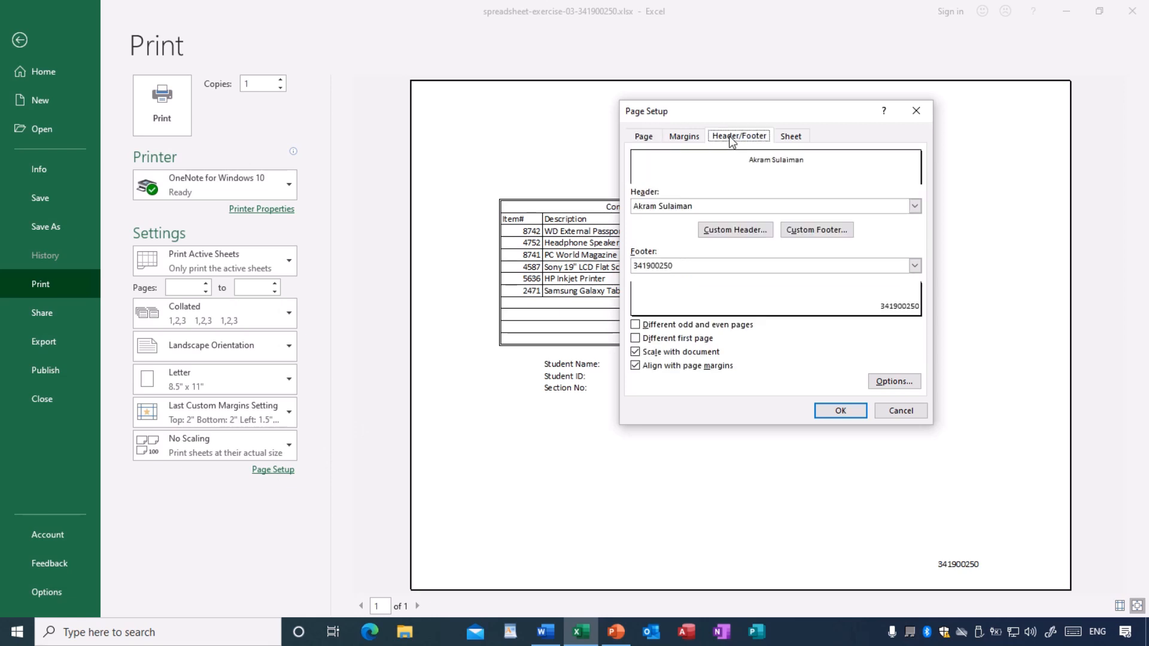
click(694, 141)
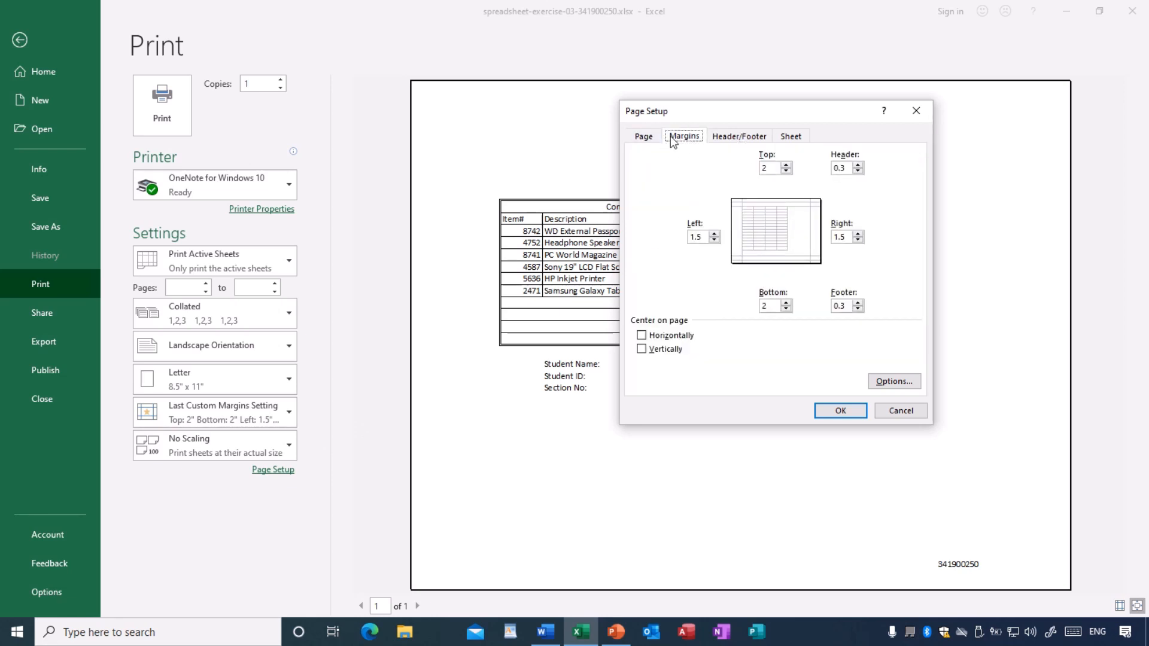
- Move the Page Setup dialog clear of the print preview and center the invoice horizontally on the page
drag(743, 117, 266, 122)
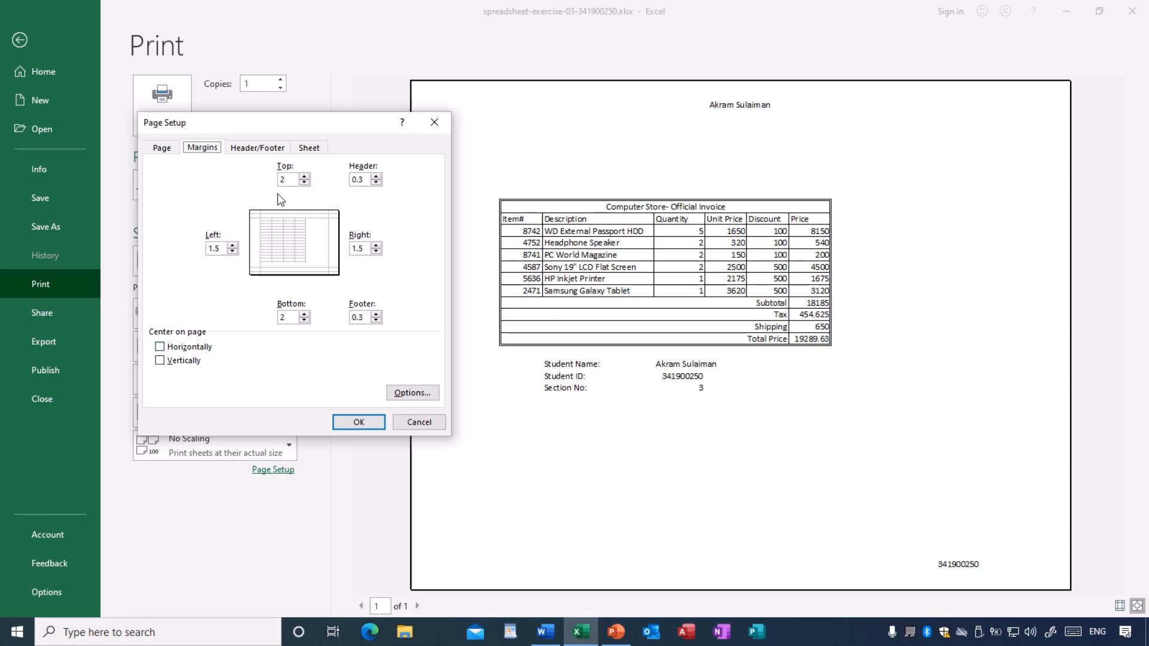
drag(311, 131, 236, 131)
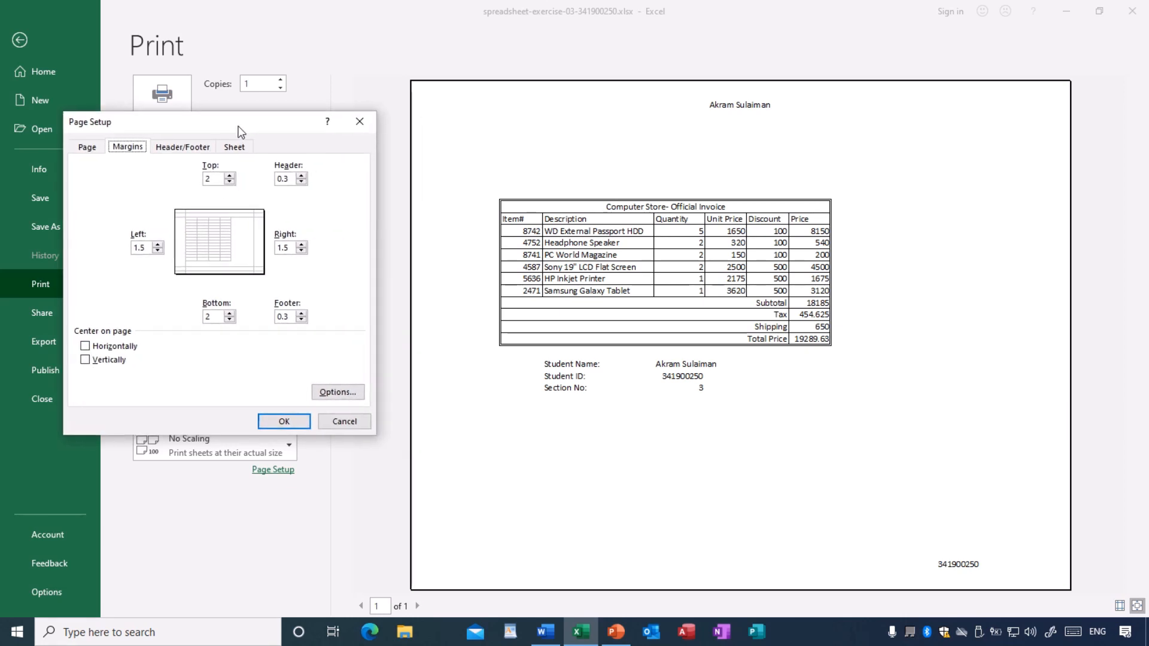
click(85, 347)
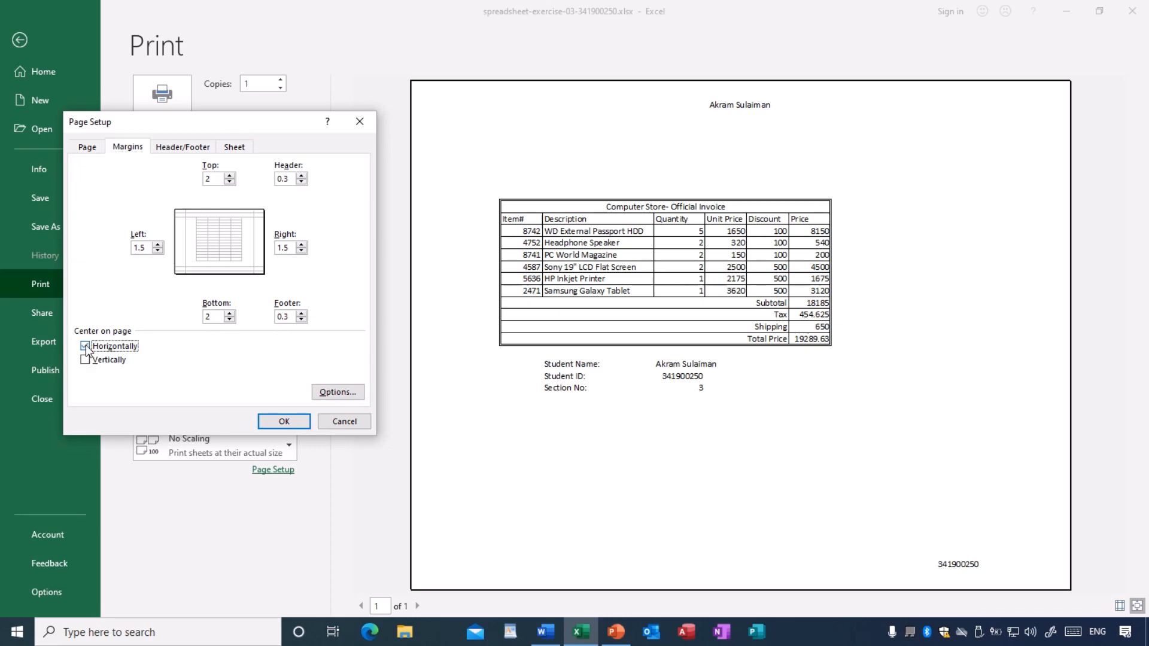
click(284, 422)
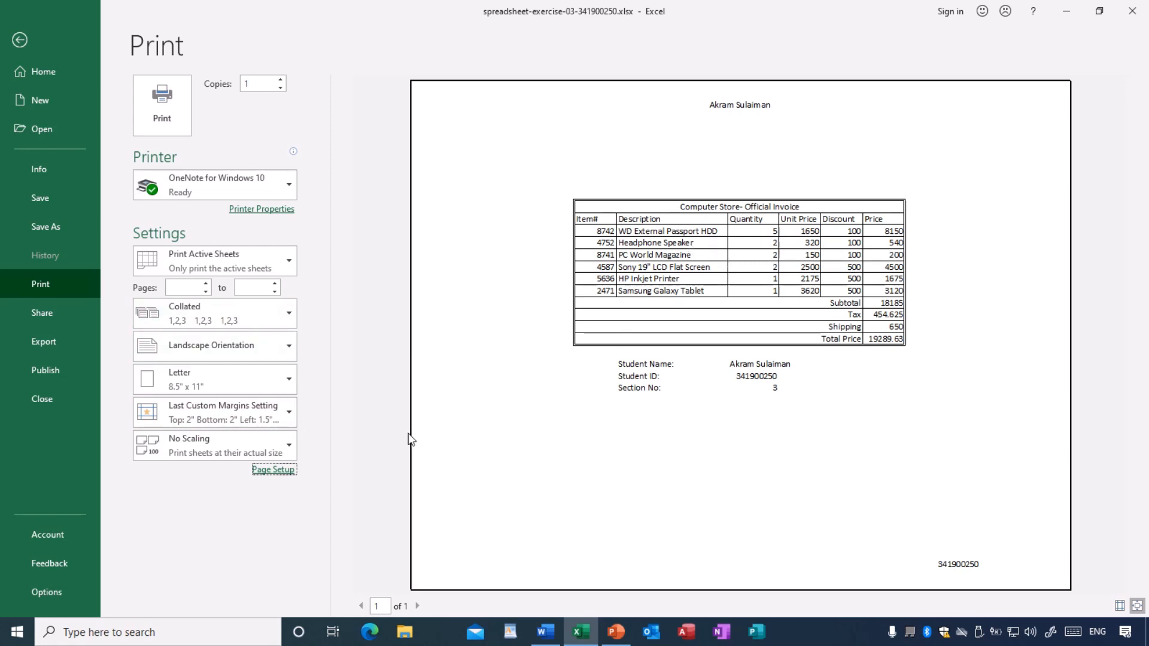
- Change the page centering in Page Setup from horizontal to vertical only and apply it to the invoice
click(280, 469)
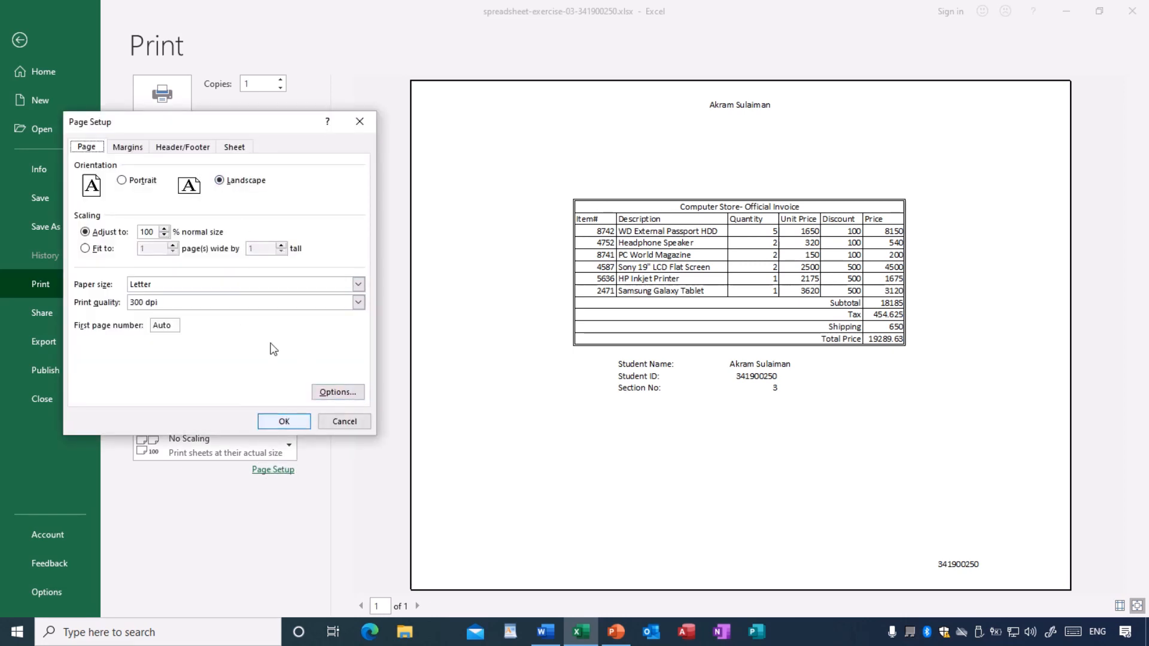
click(183, 147)
click(132, 149)
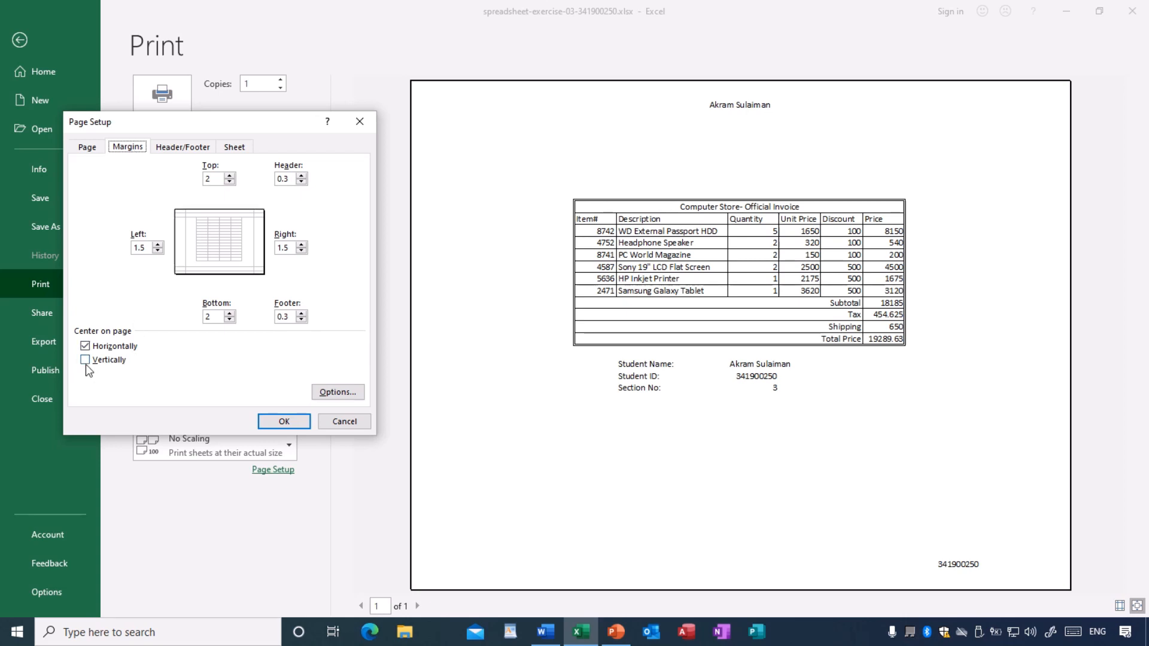
click(85, 346)
click(85, 360)
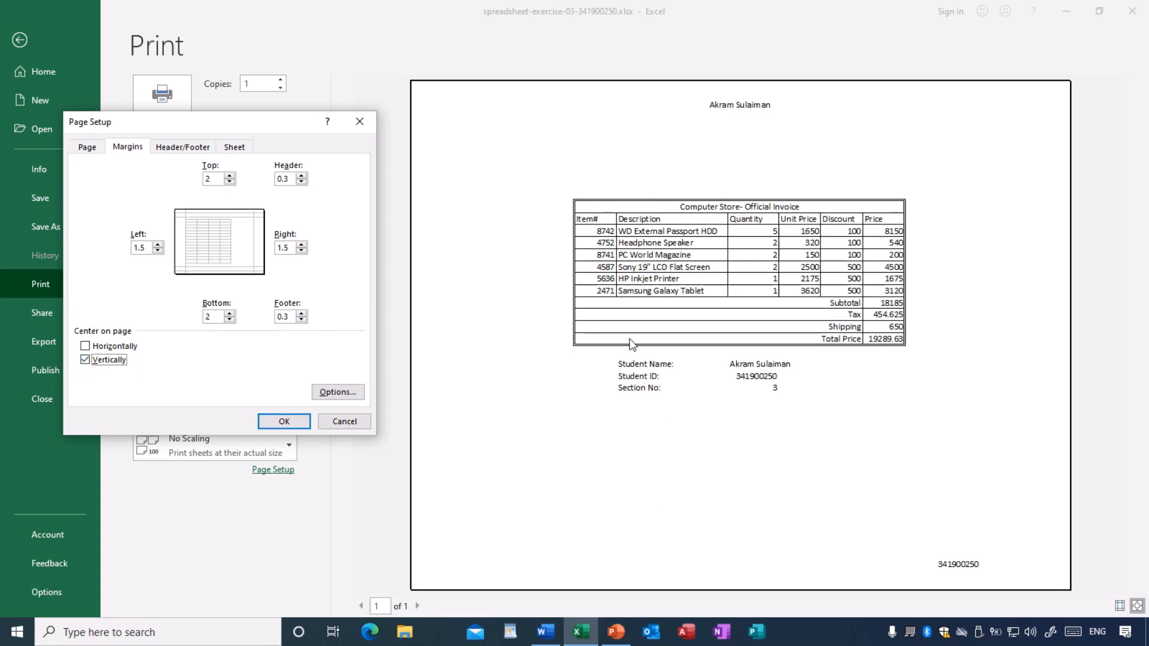
click(286, 422)
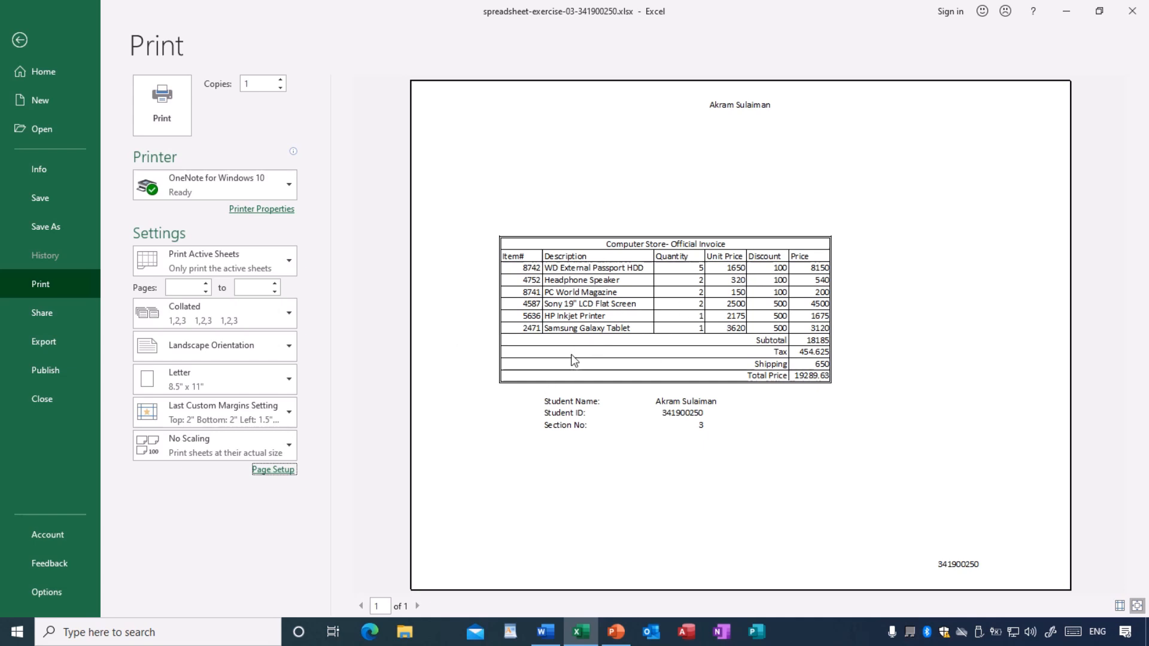
- Turn on horizontal centering in addition to vertical so the invoice prints in the middle of the page
click(273, 471)
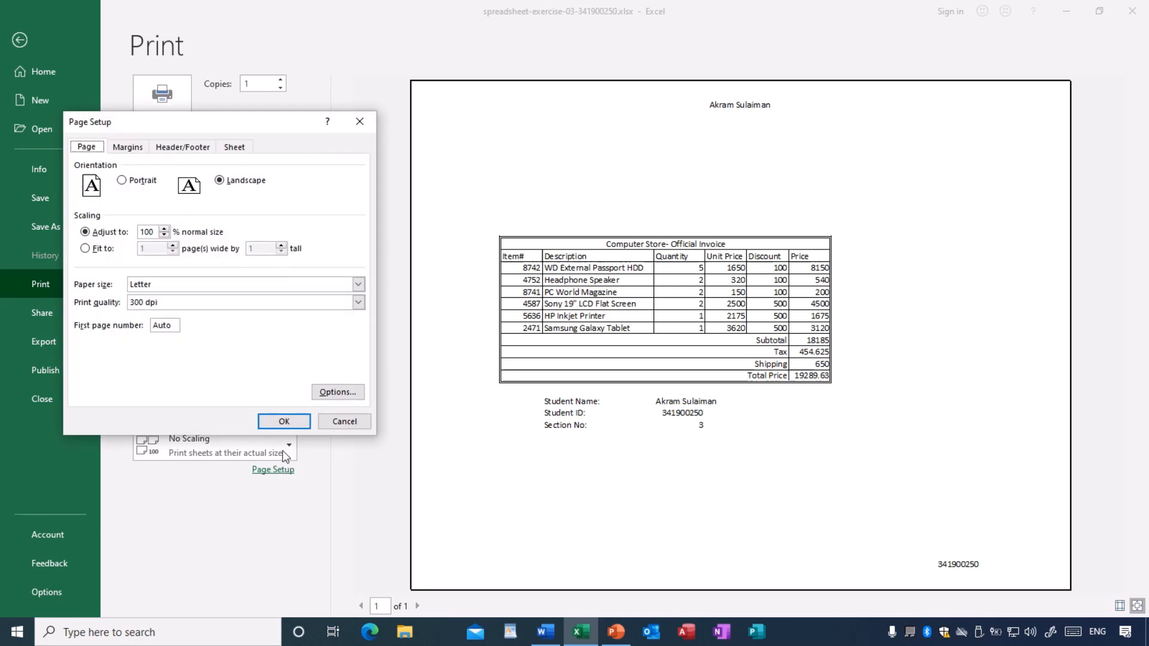
click(127, 148)
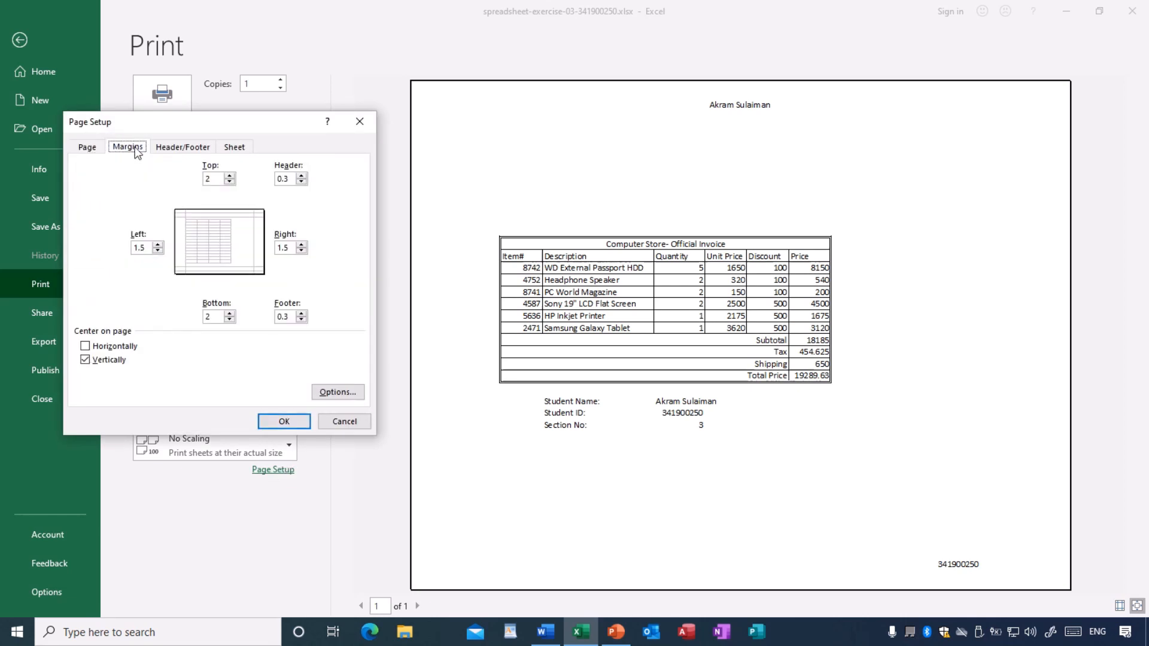
click(85, 347)
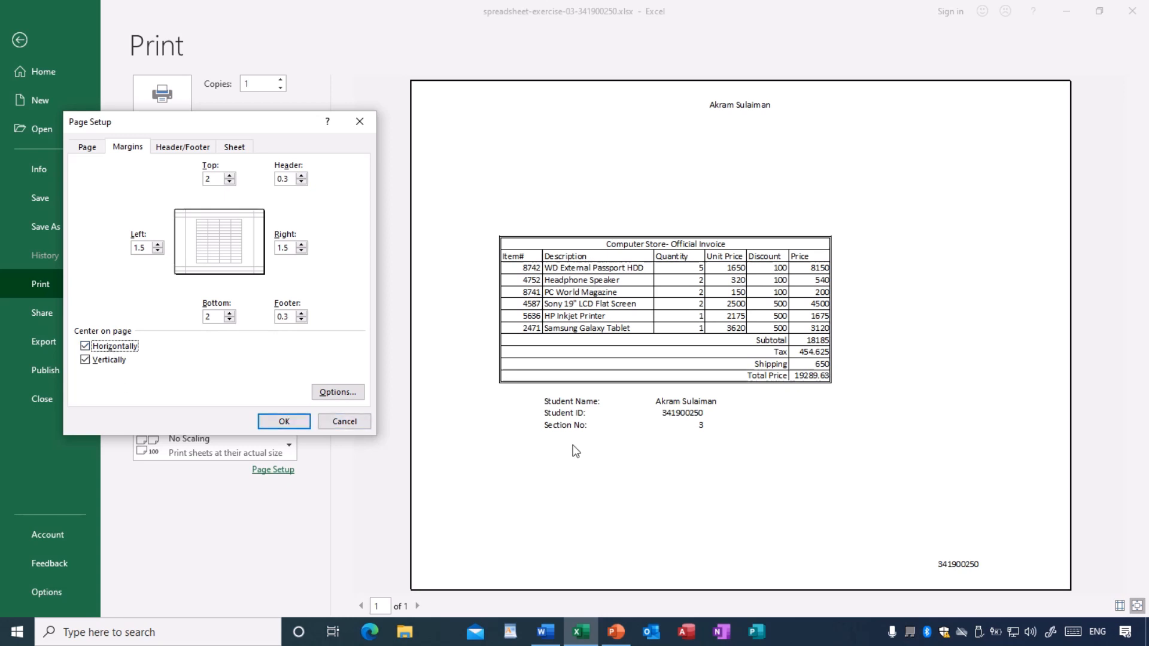
click(284, 421)
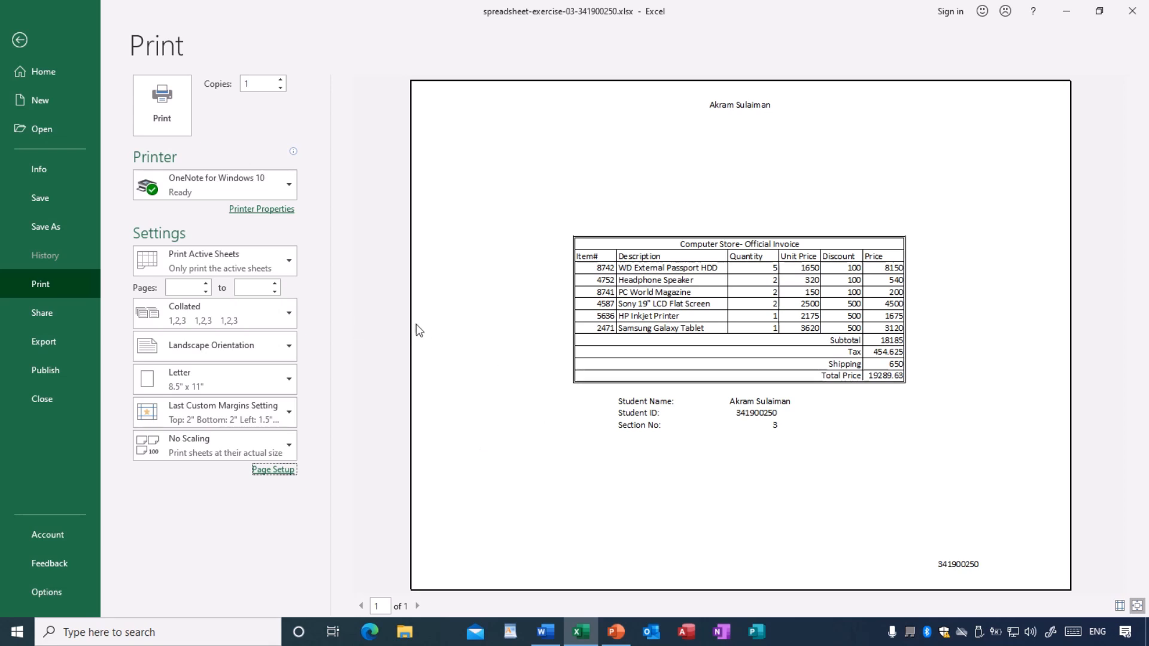
- Leave the print preview, close the invoice workbook and Excel, and close the exercise instructions in Word
click(19, 42)
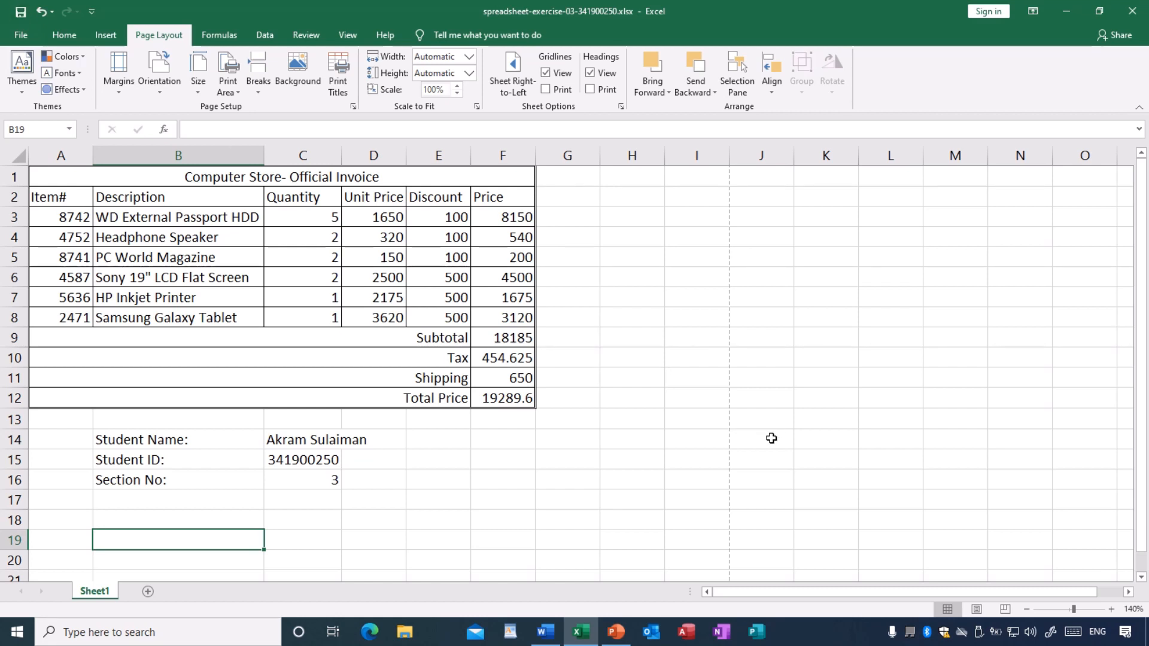
click(20, 36)
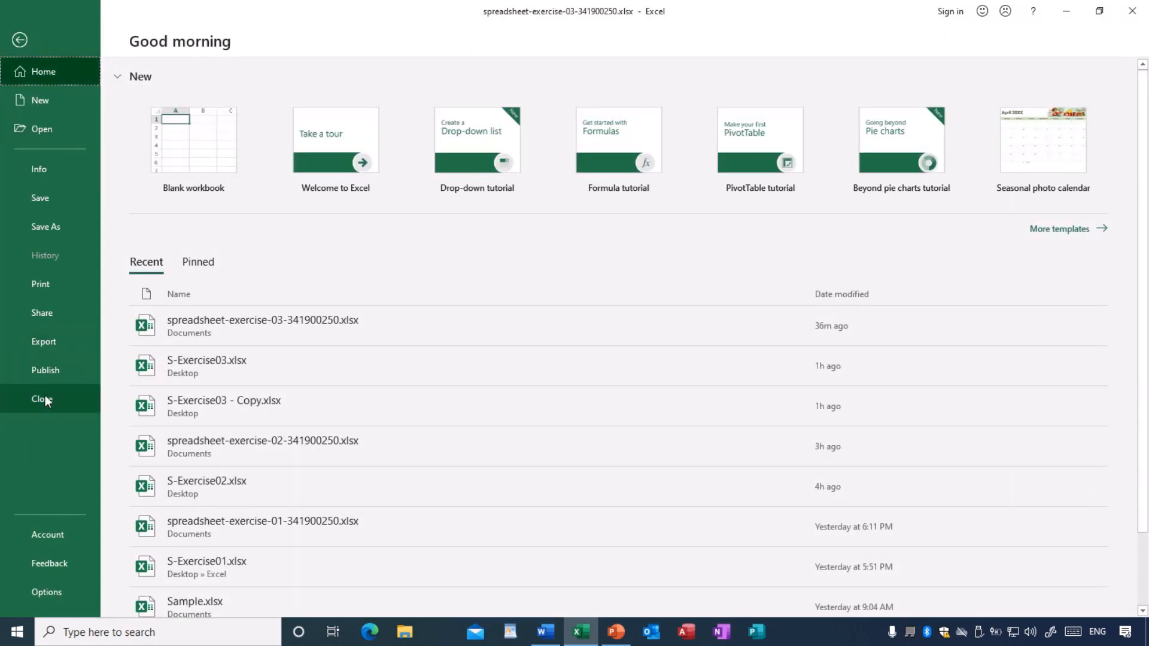
click(43, 399)
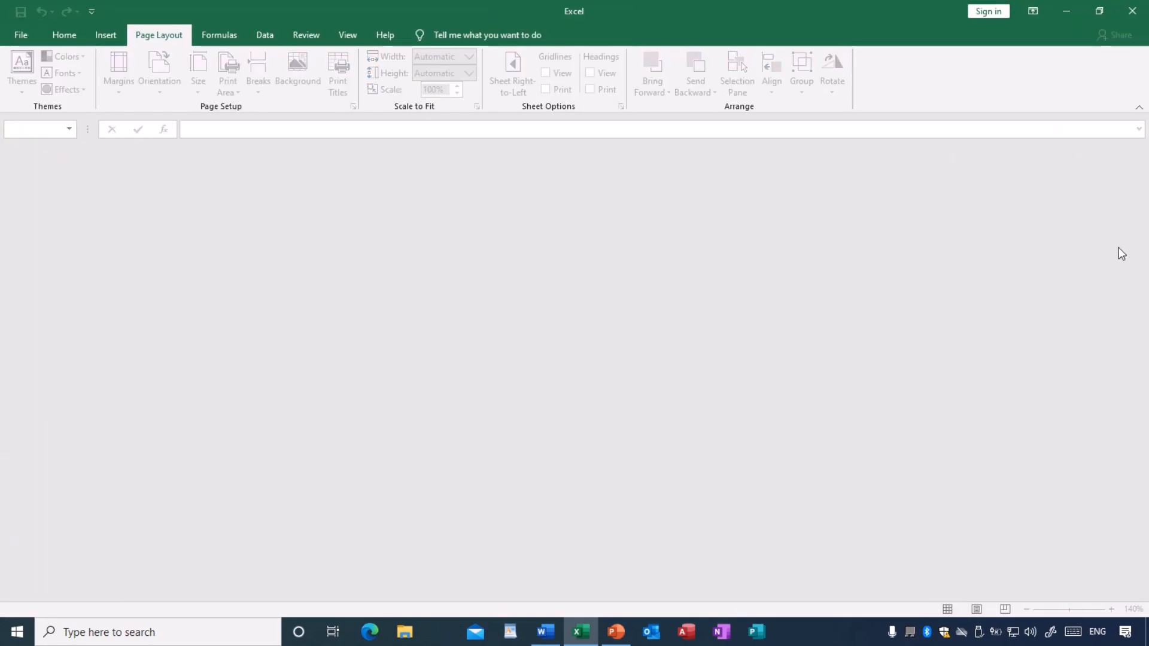
click(1133, 11)
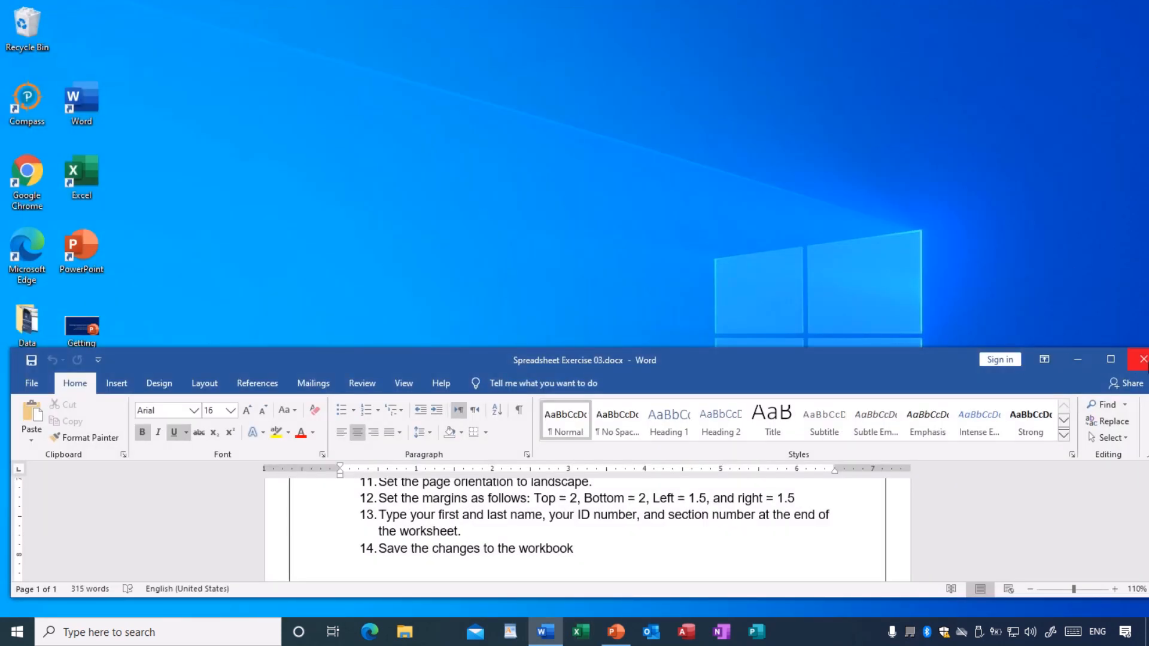
click(1143, 359)
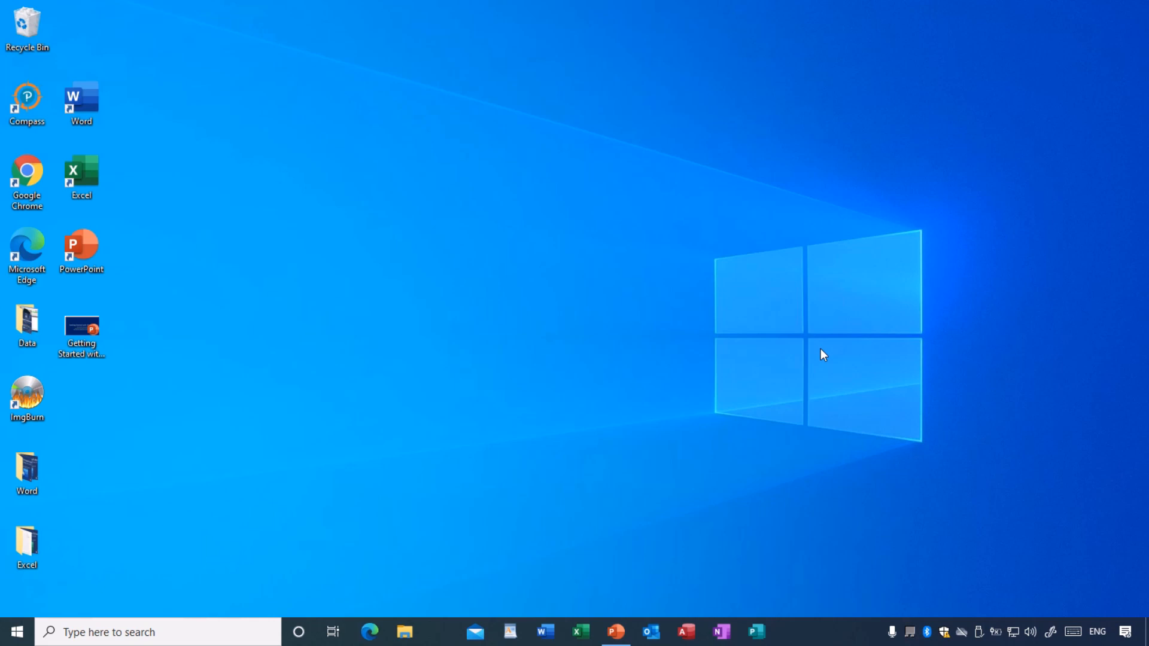
key(ctrl+super+q)
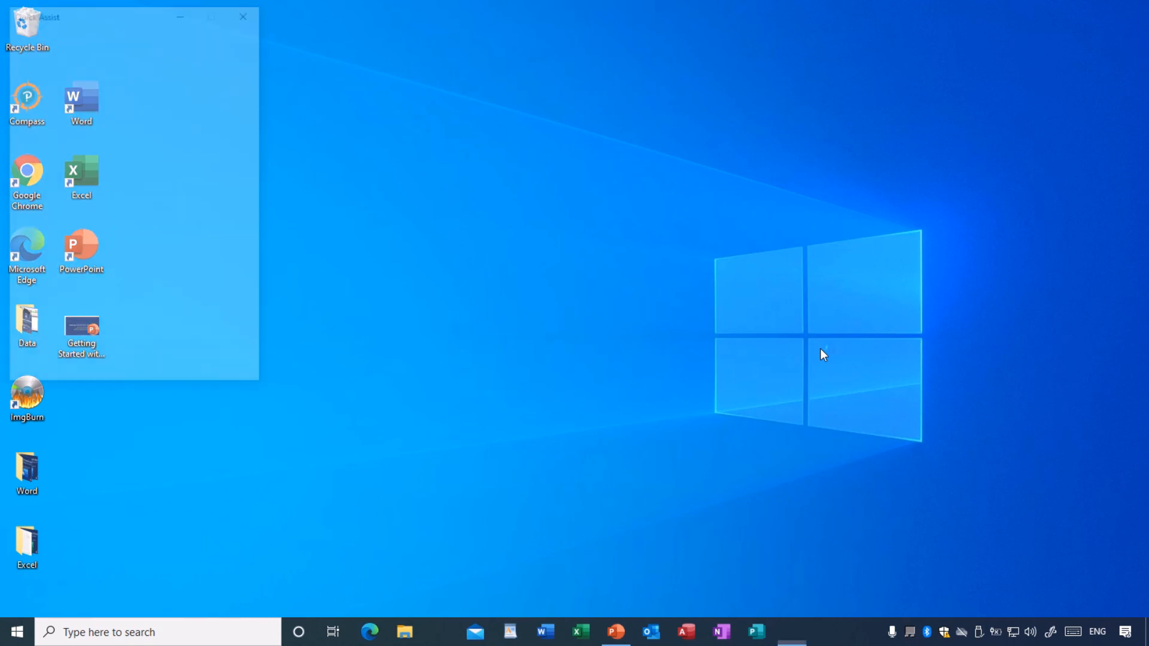